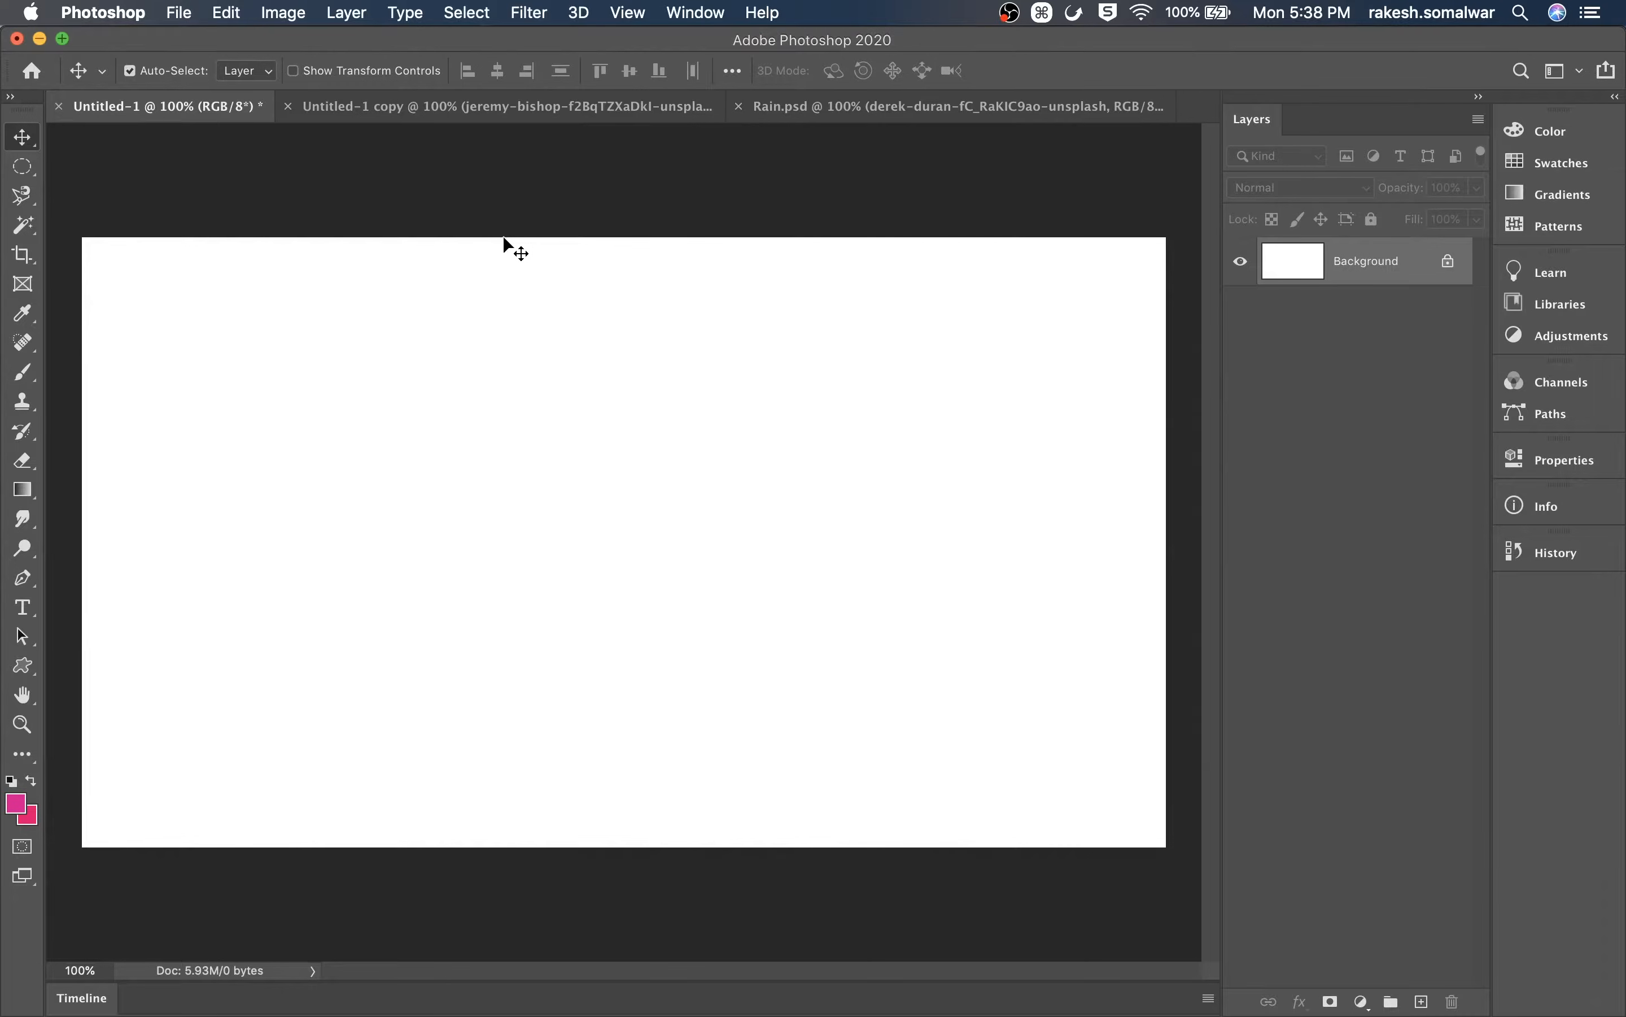
# Check the blank document's pixel dimensions and resolution in the Image Size settings
pyautogui.click(283, 12)
pyautogui.click(750, 404)
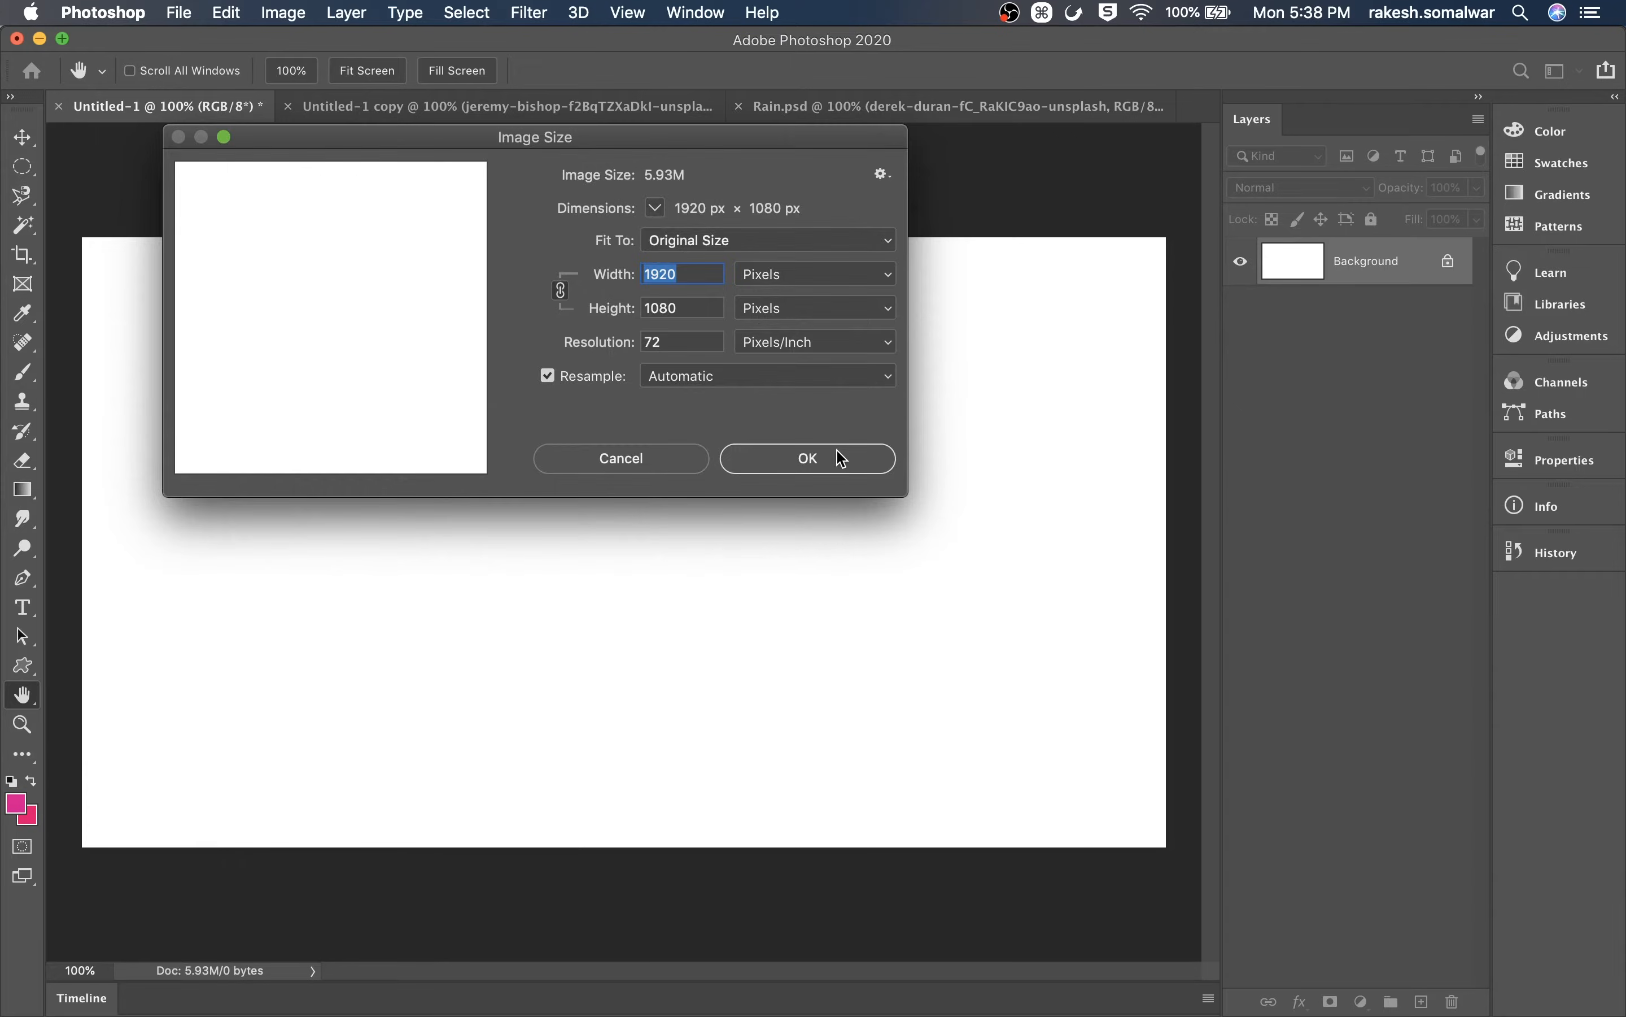
pyautogui.click(838, 455)
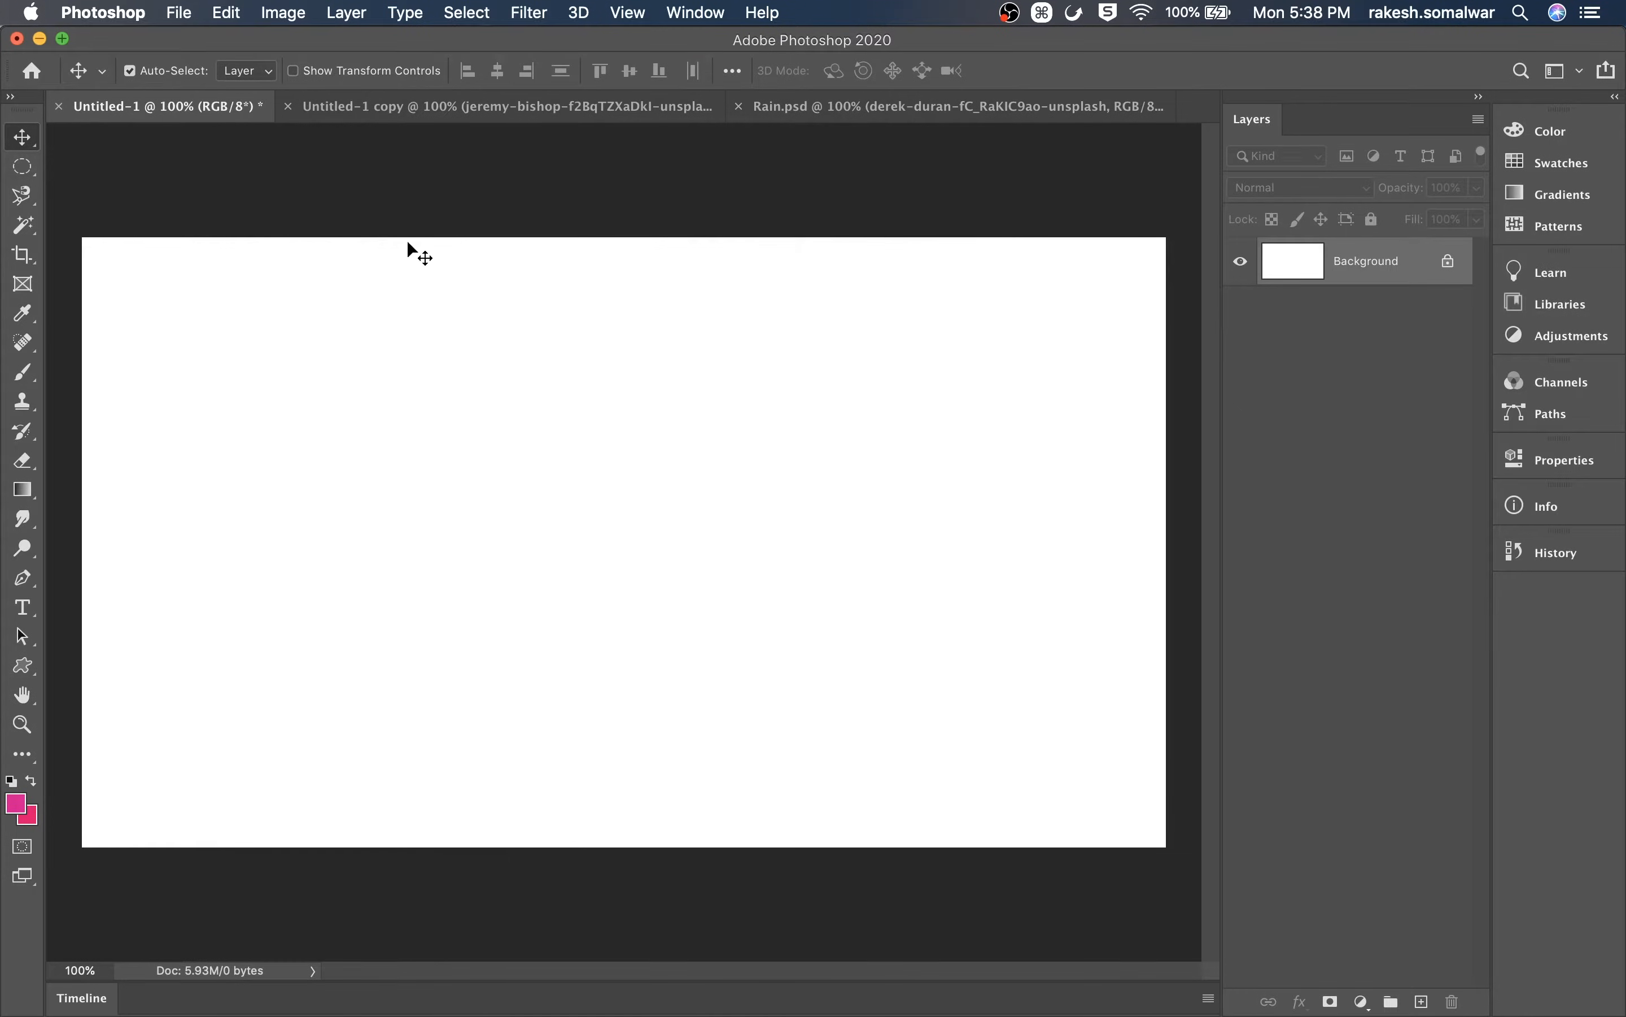
# Place the photo of the woman with the red umbrella as an embedded object and scale it to about 36% to fill the canvas
pyautogui.click(179, 12)
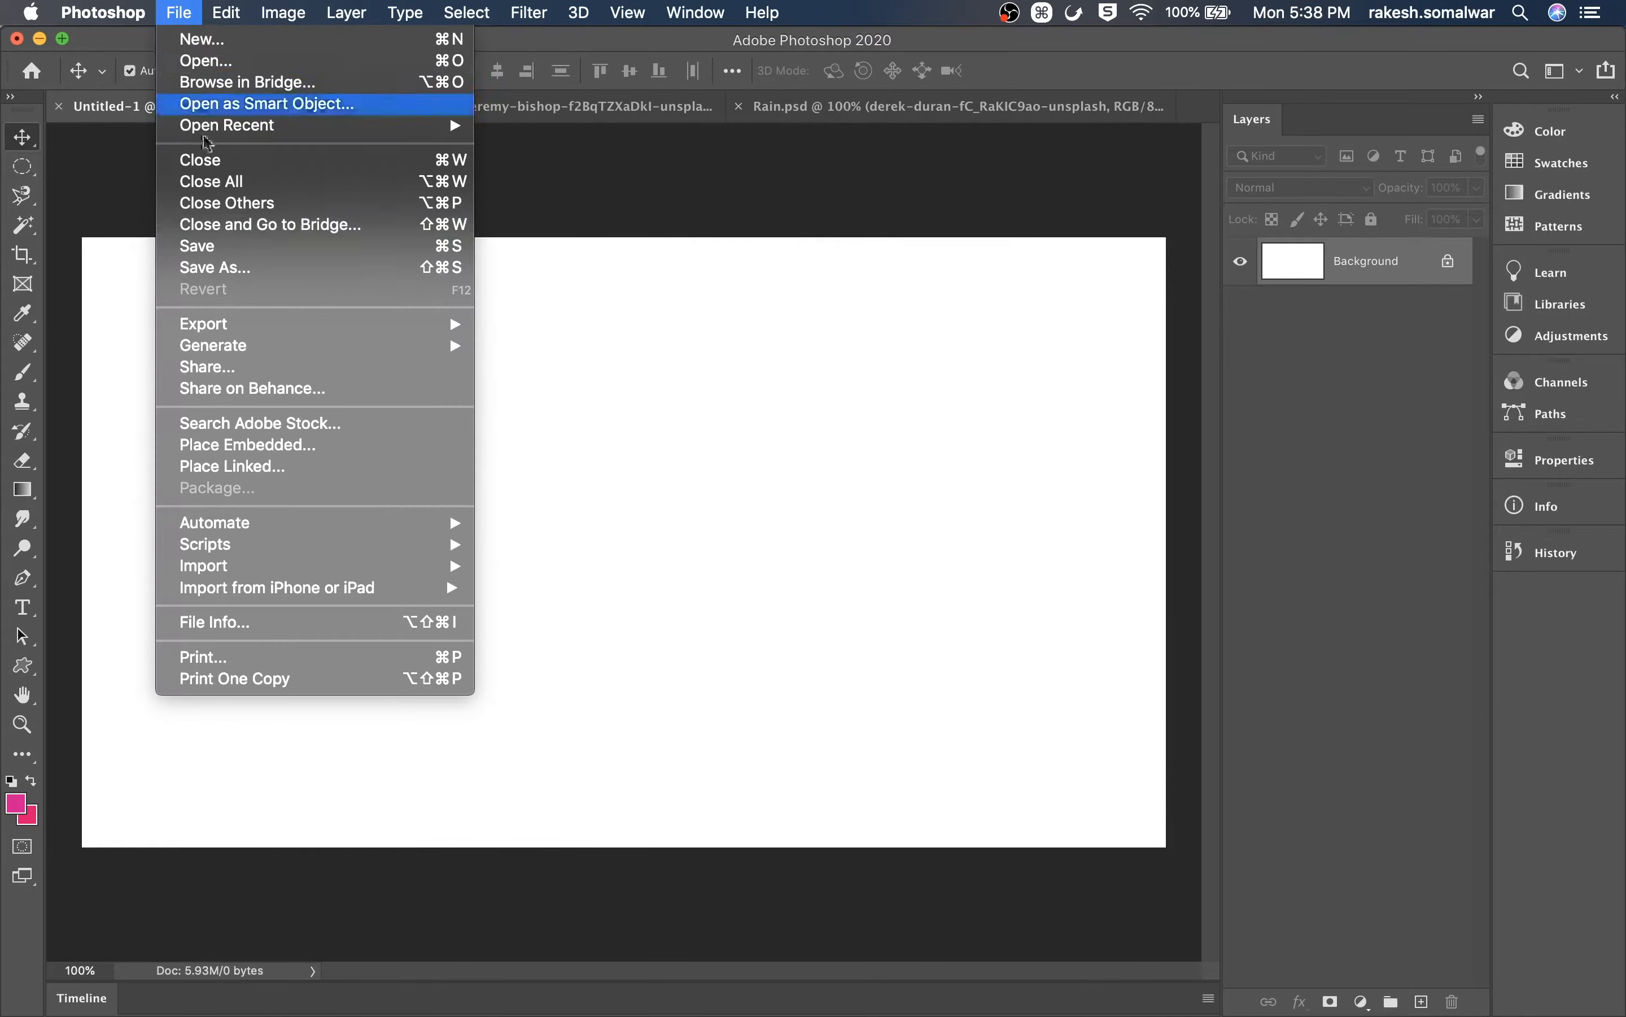
pyautogui.click(258, 449)
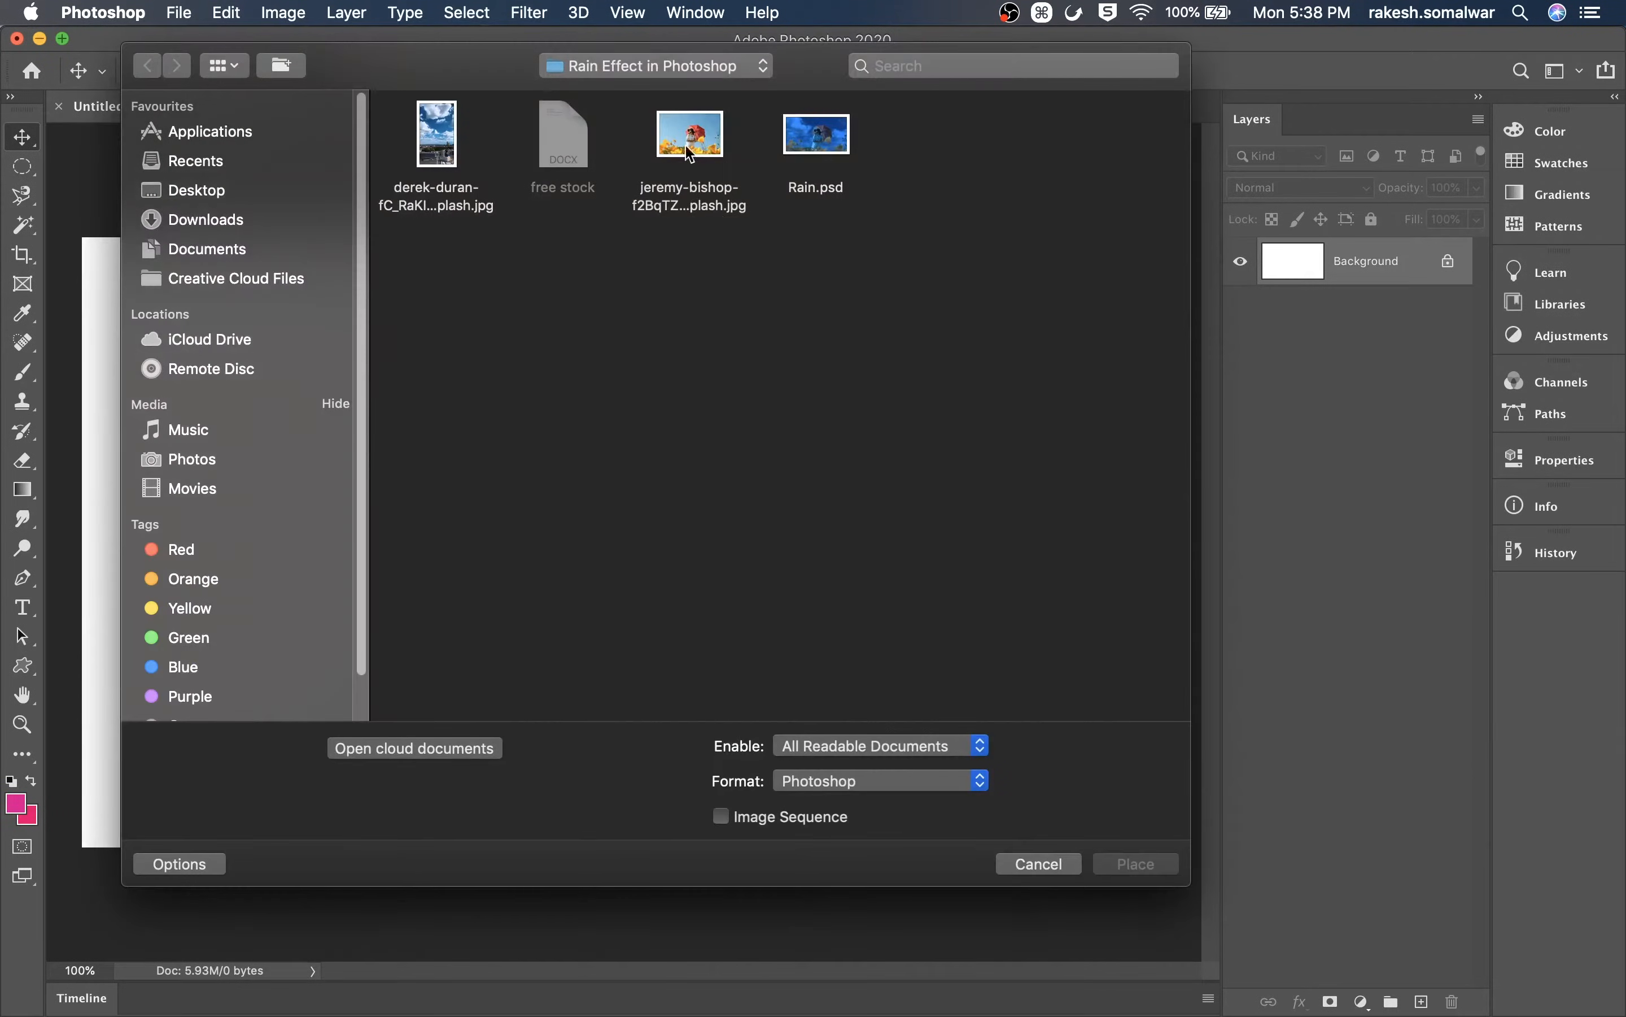
pyautogui.click(696, 139)
pyautogui.doubleClick(695, 139)
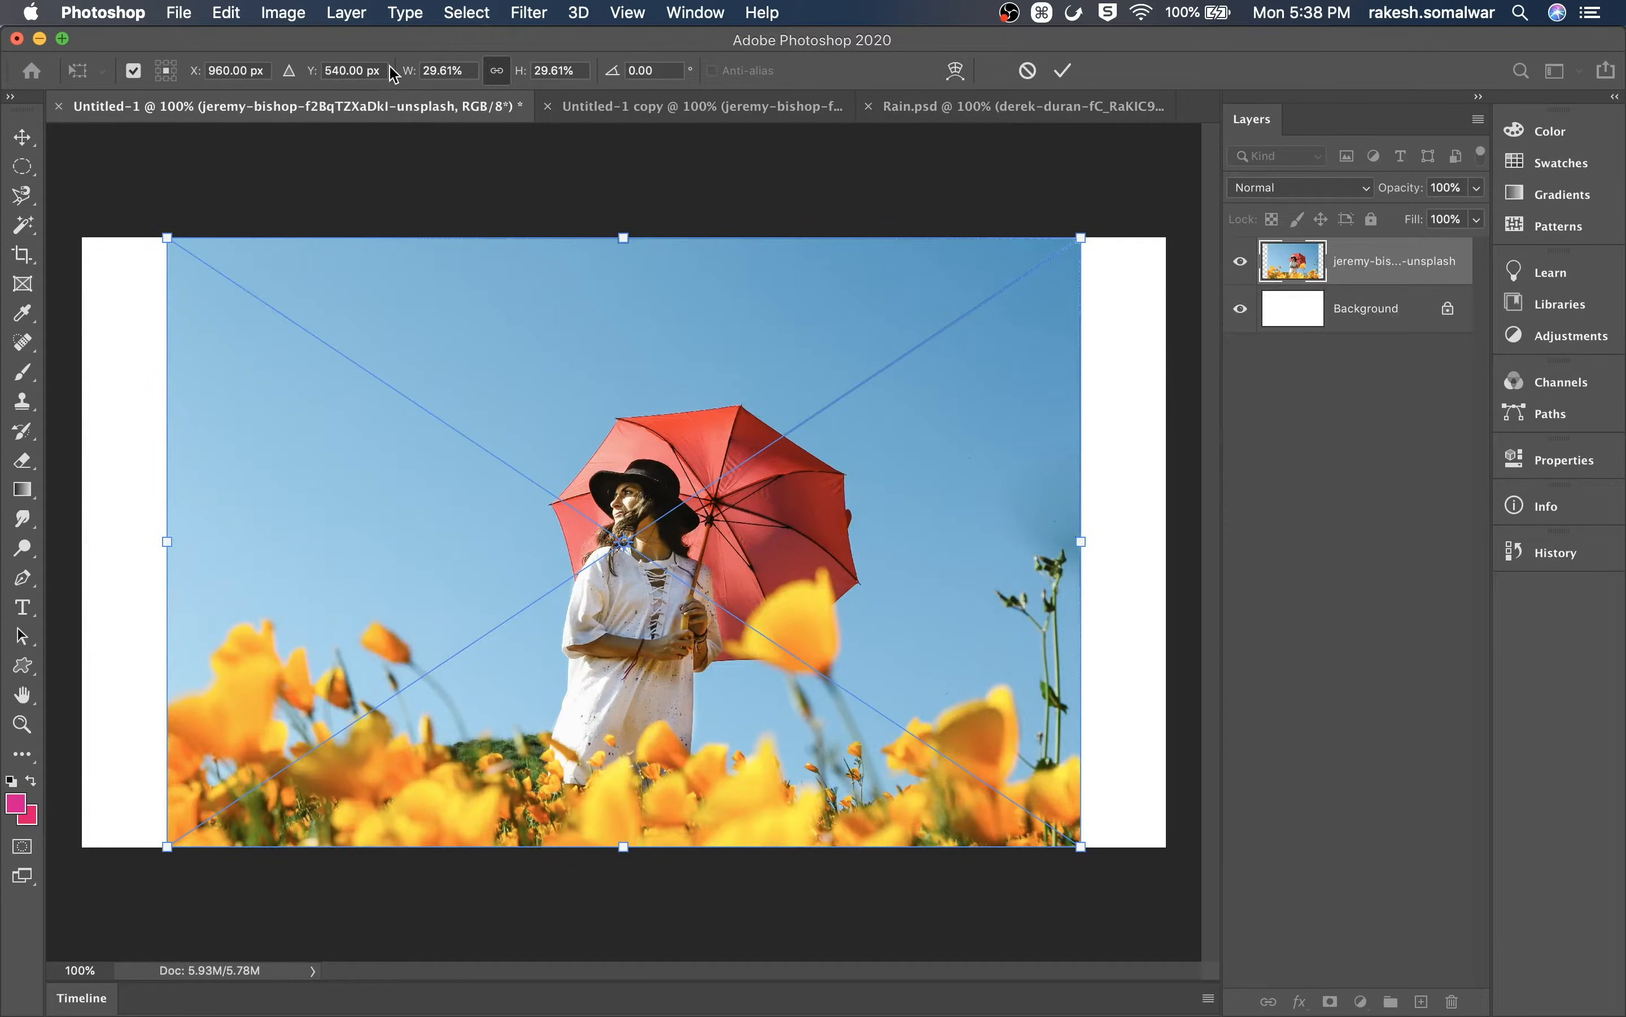
pyautogui.click(466, 71)
pyautogui.write('35')
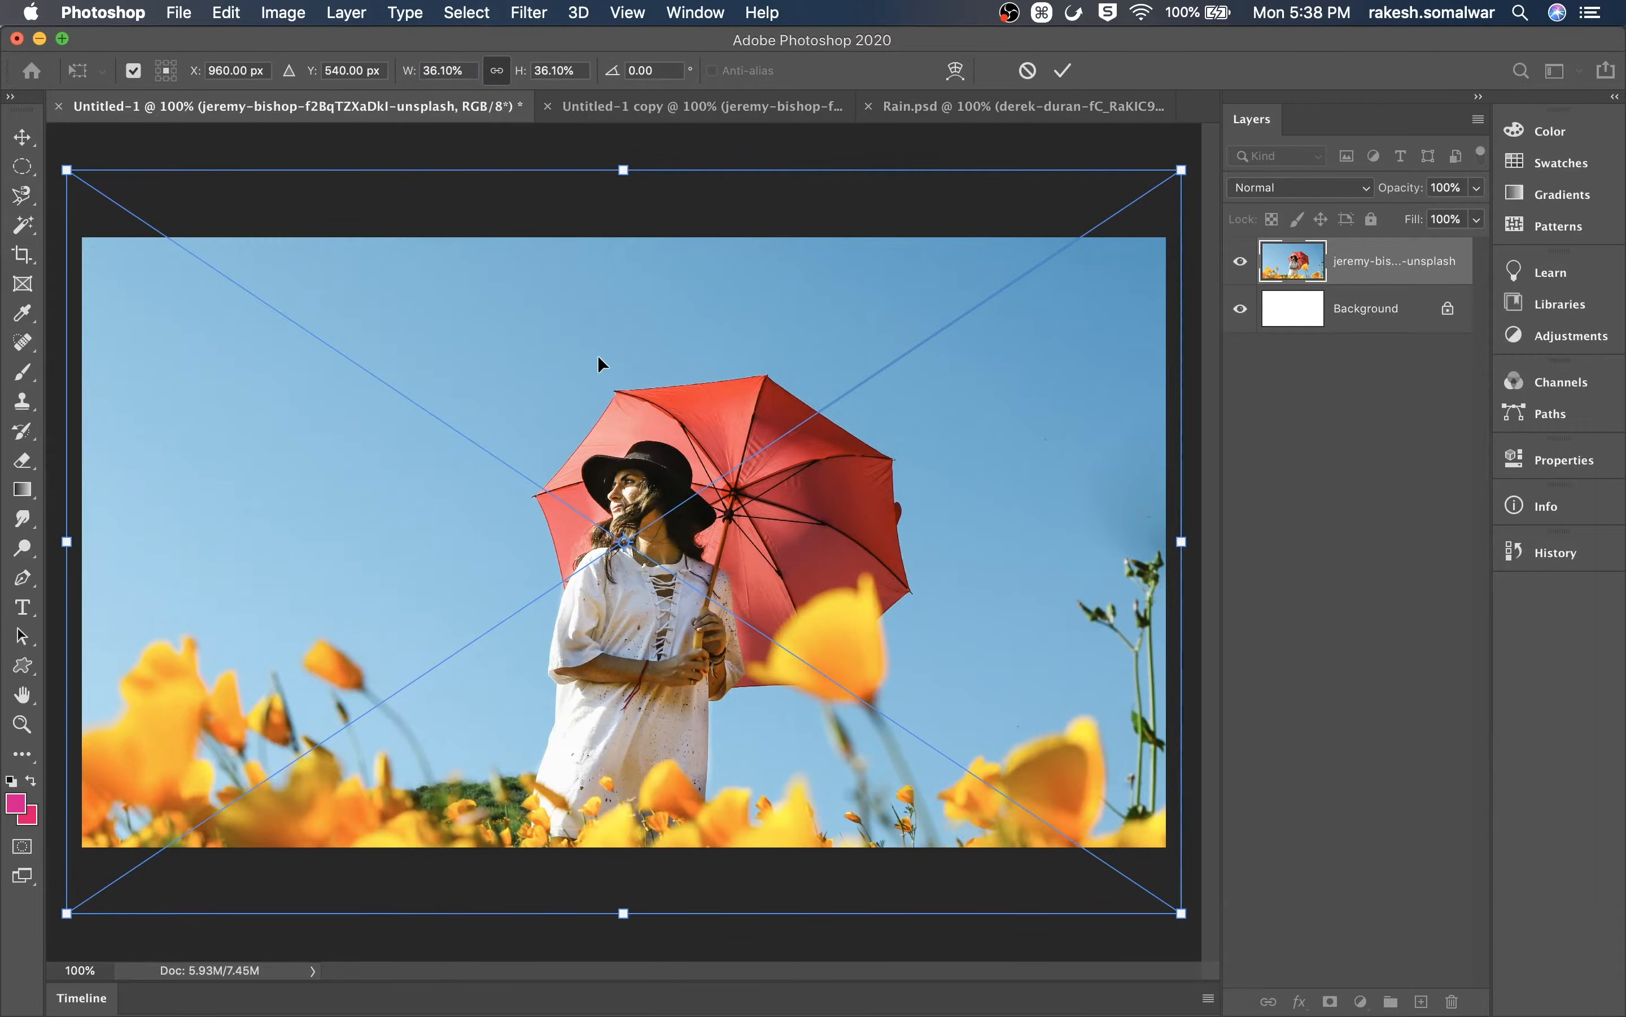
pyautogui.moveTo(1184, 170); pyautogui.dragTo(1173, 176)
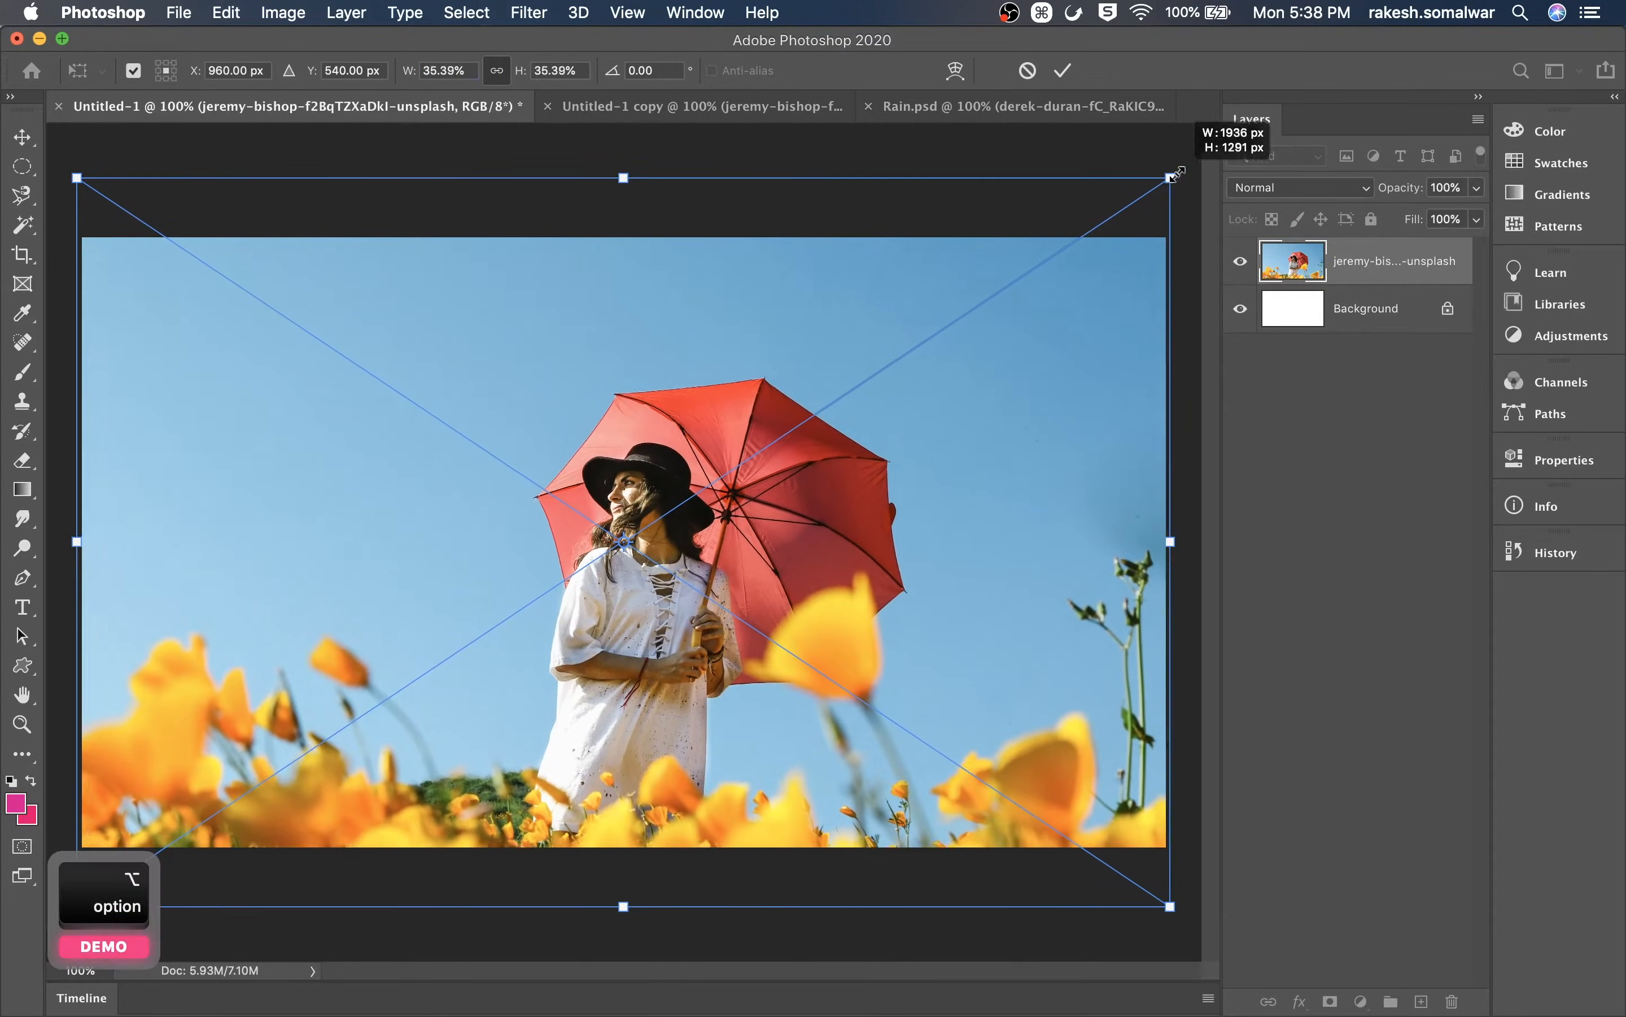
pyautogui.press('Return')
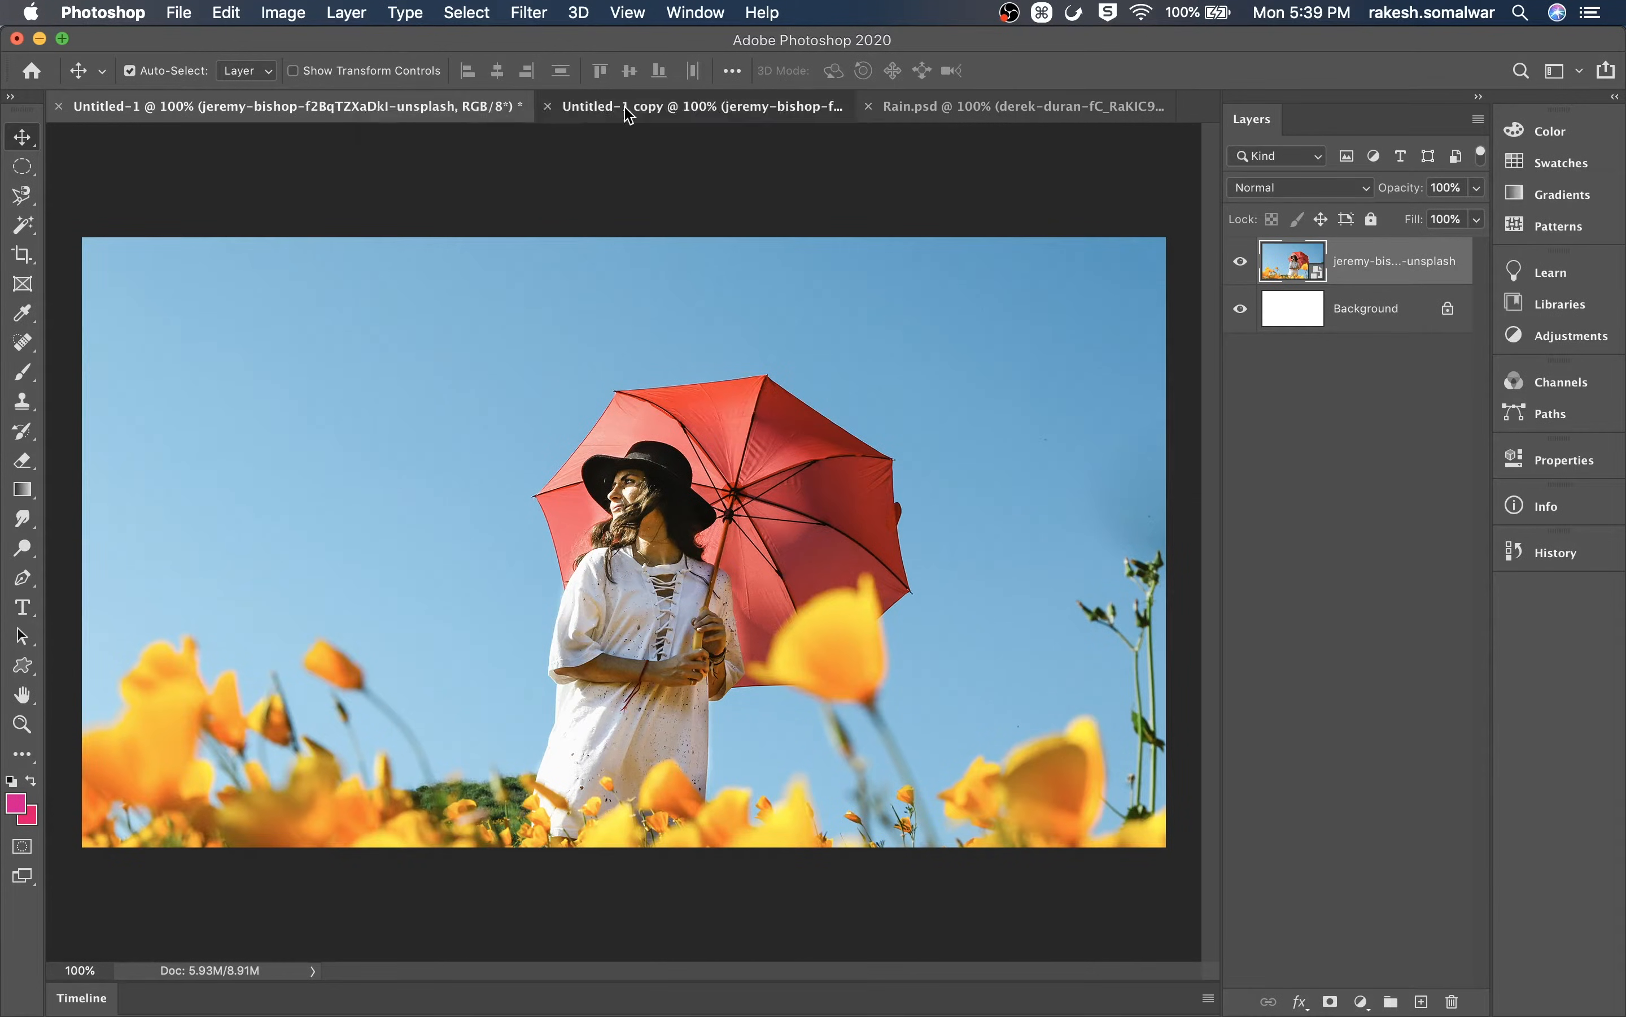
# Switch to the Untitled-1 copy document and inspect the photo's layer mask on its own
pyautogui.click(630, 111)
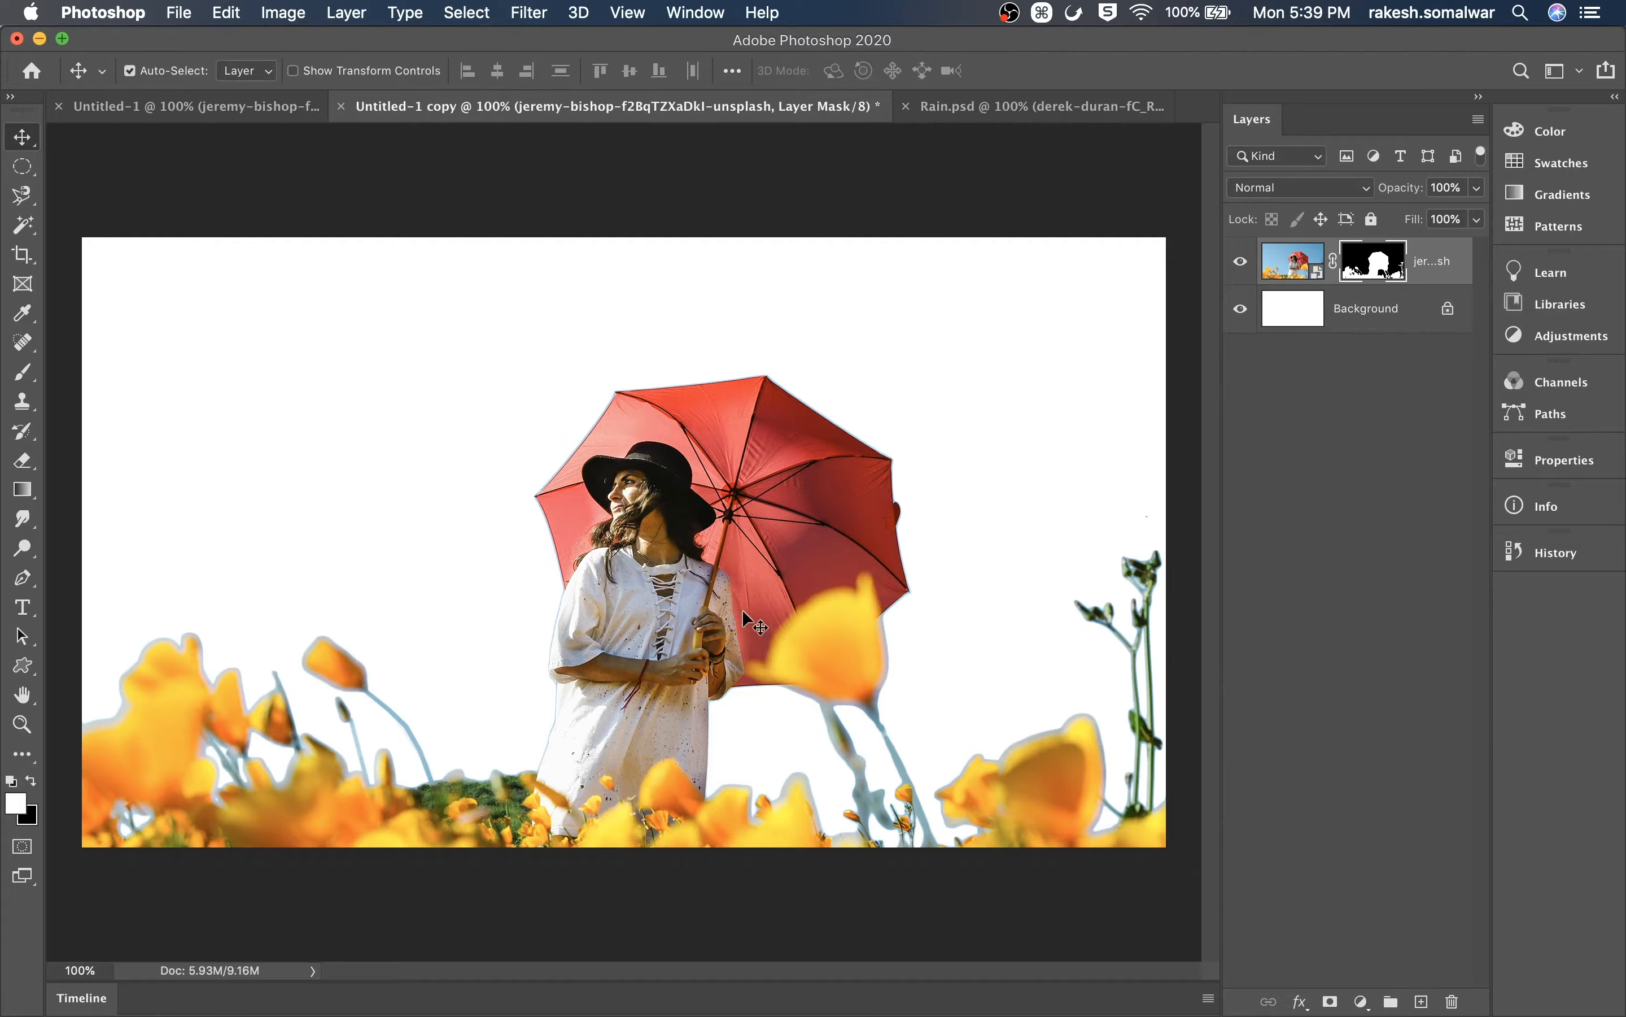
pyautogui.press('alt')
pyautogui.keyDown('alt'); pyautogui.click(1365, 262); pyautogui.keyUp('alt')
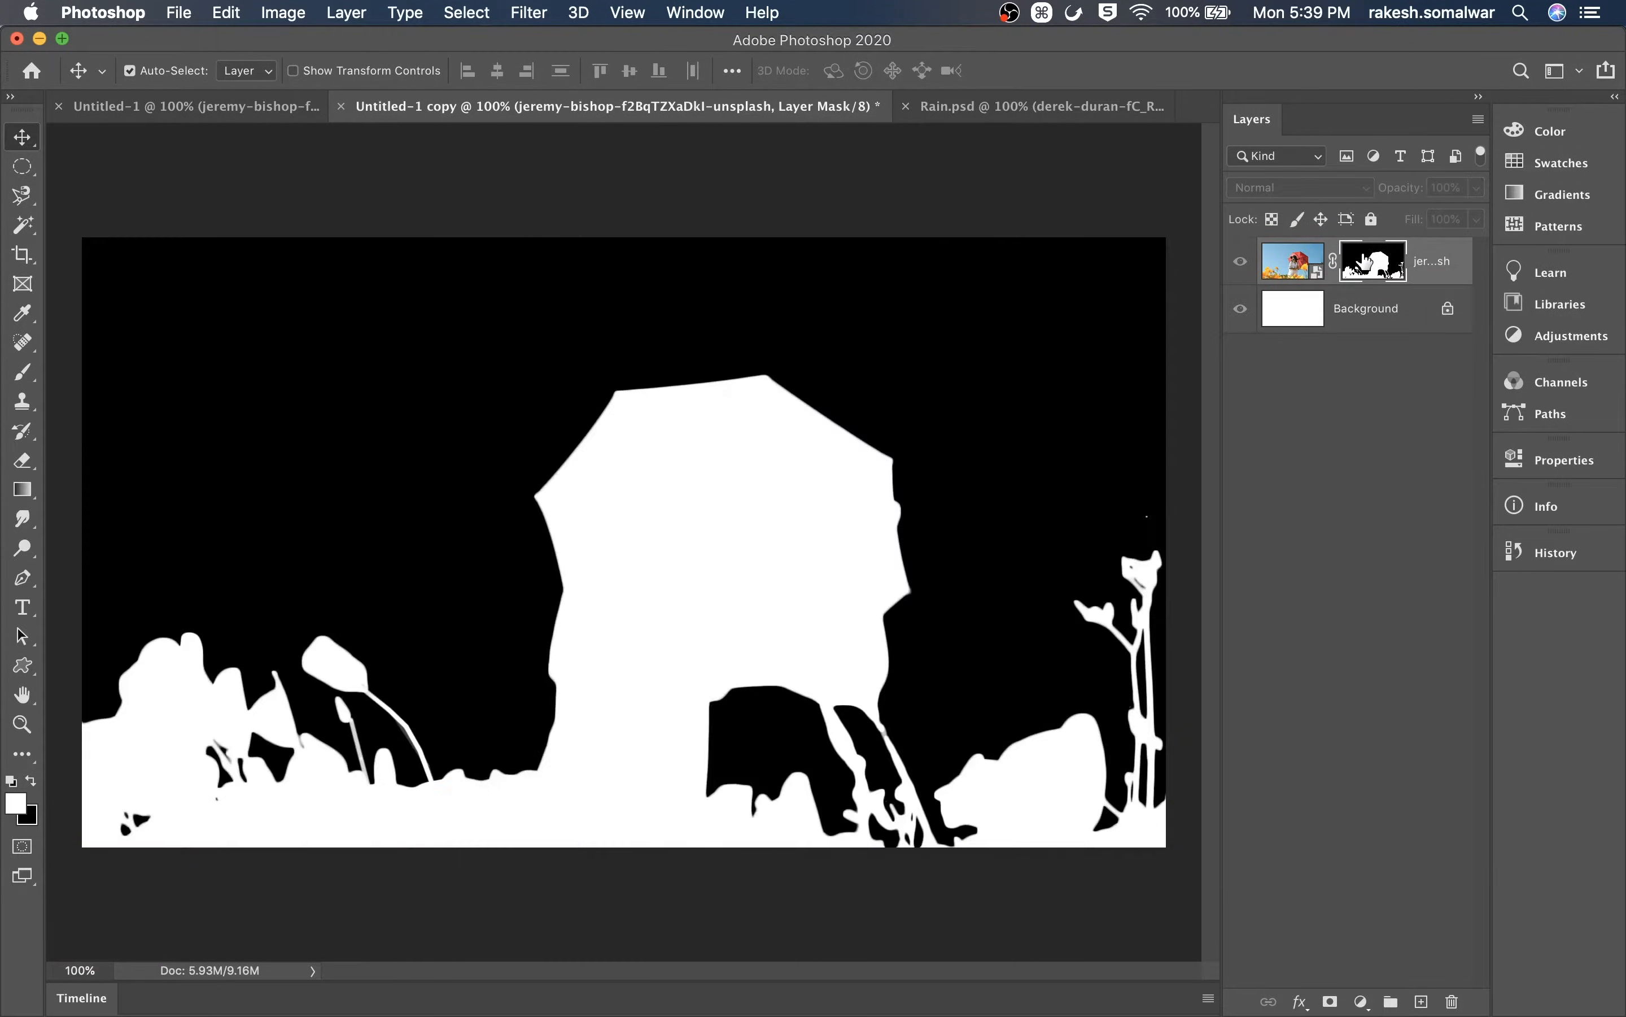
pyautogui.keyDown('alt'); pyautogui.click(1364, 262); pyautogui.keyUp('alt')
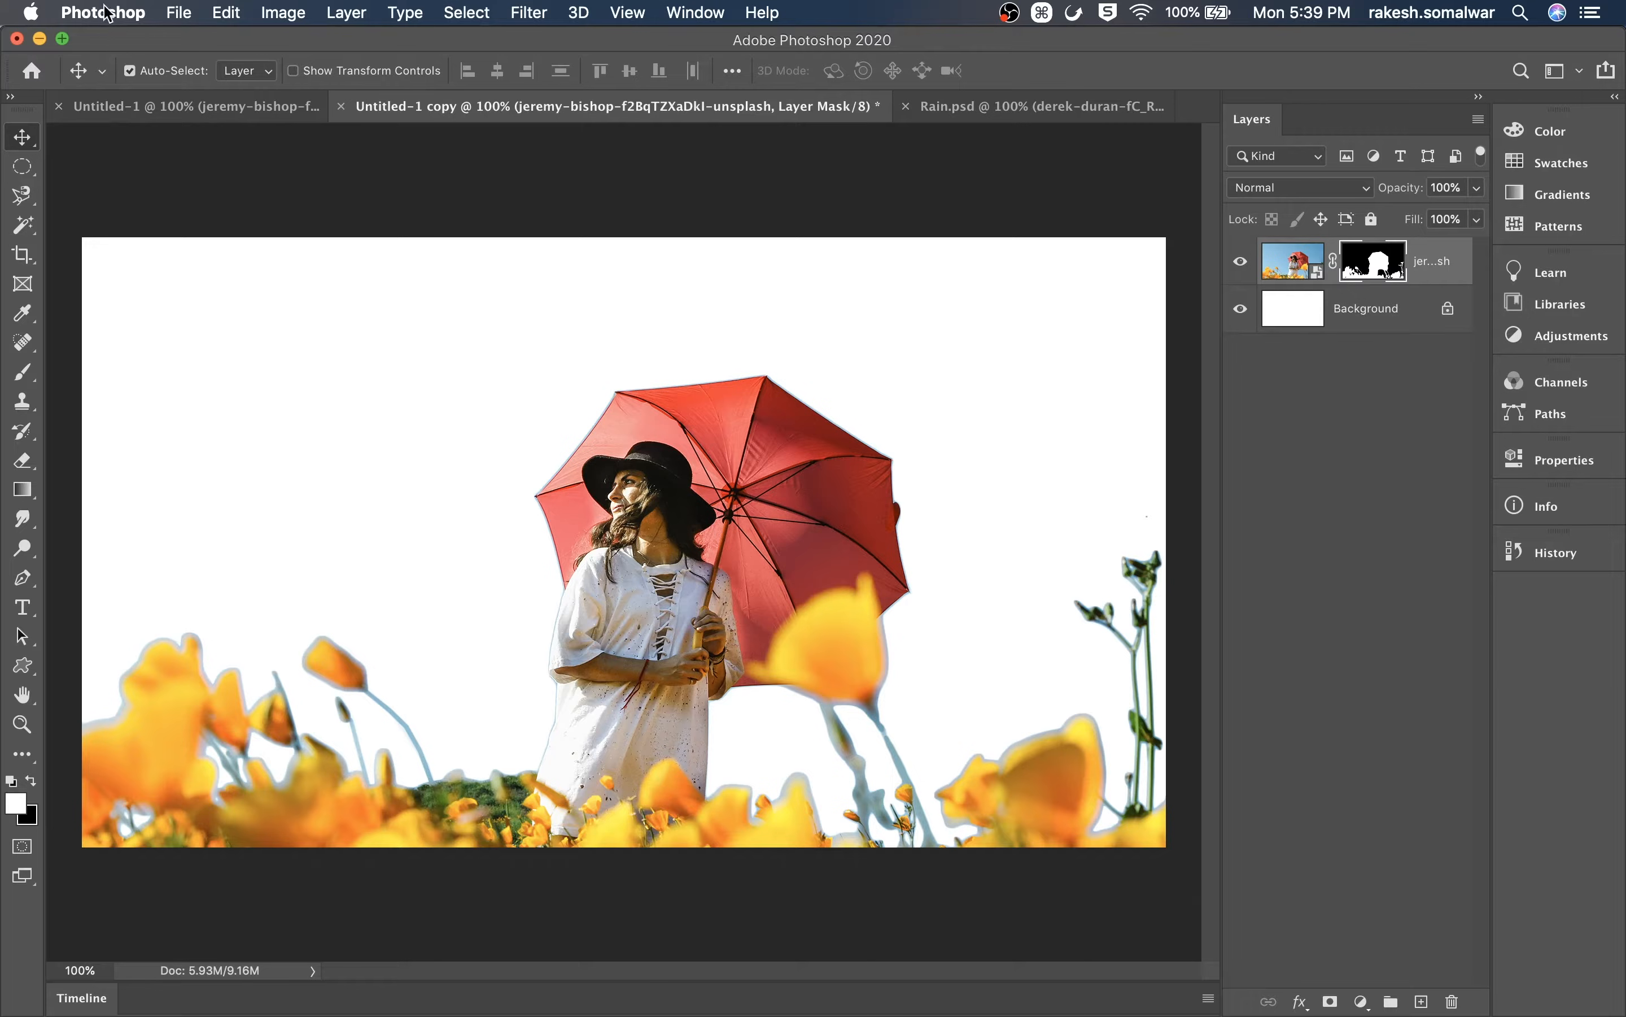
# Place the cloudy sky photo as an embedded object and enlarge it from its centre to about 87%, covering the canvas width
pyautogui.click(177, 14)
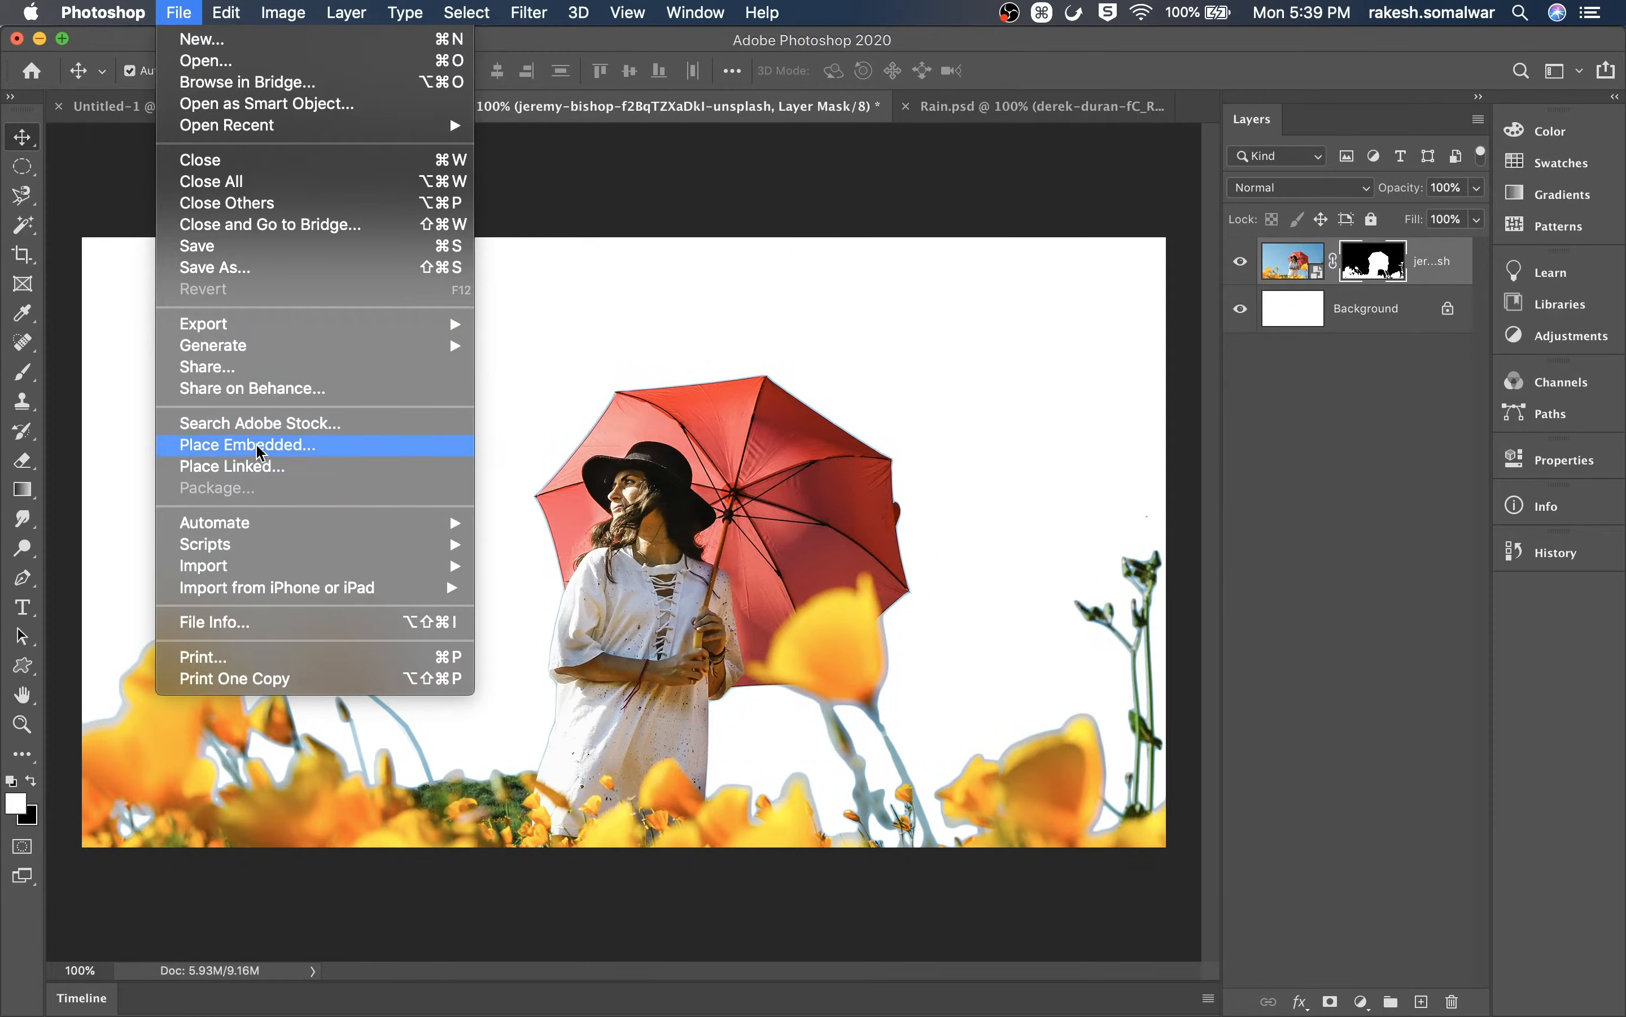
pyautogui.click(276, 445)
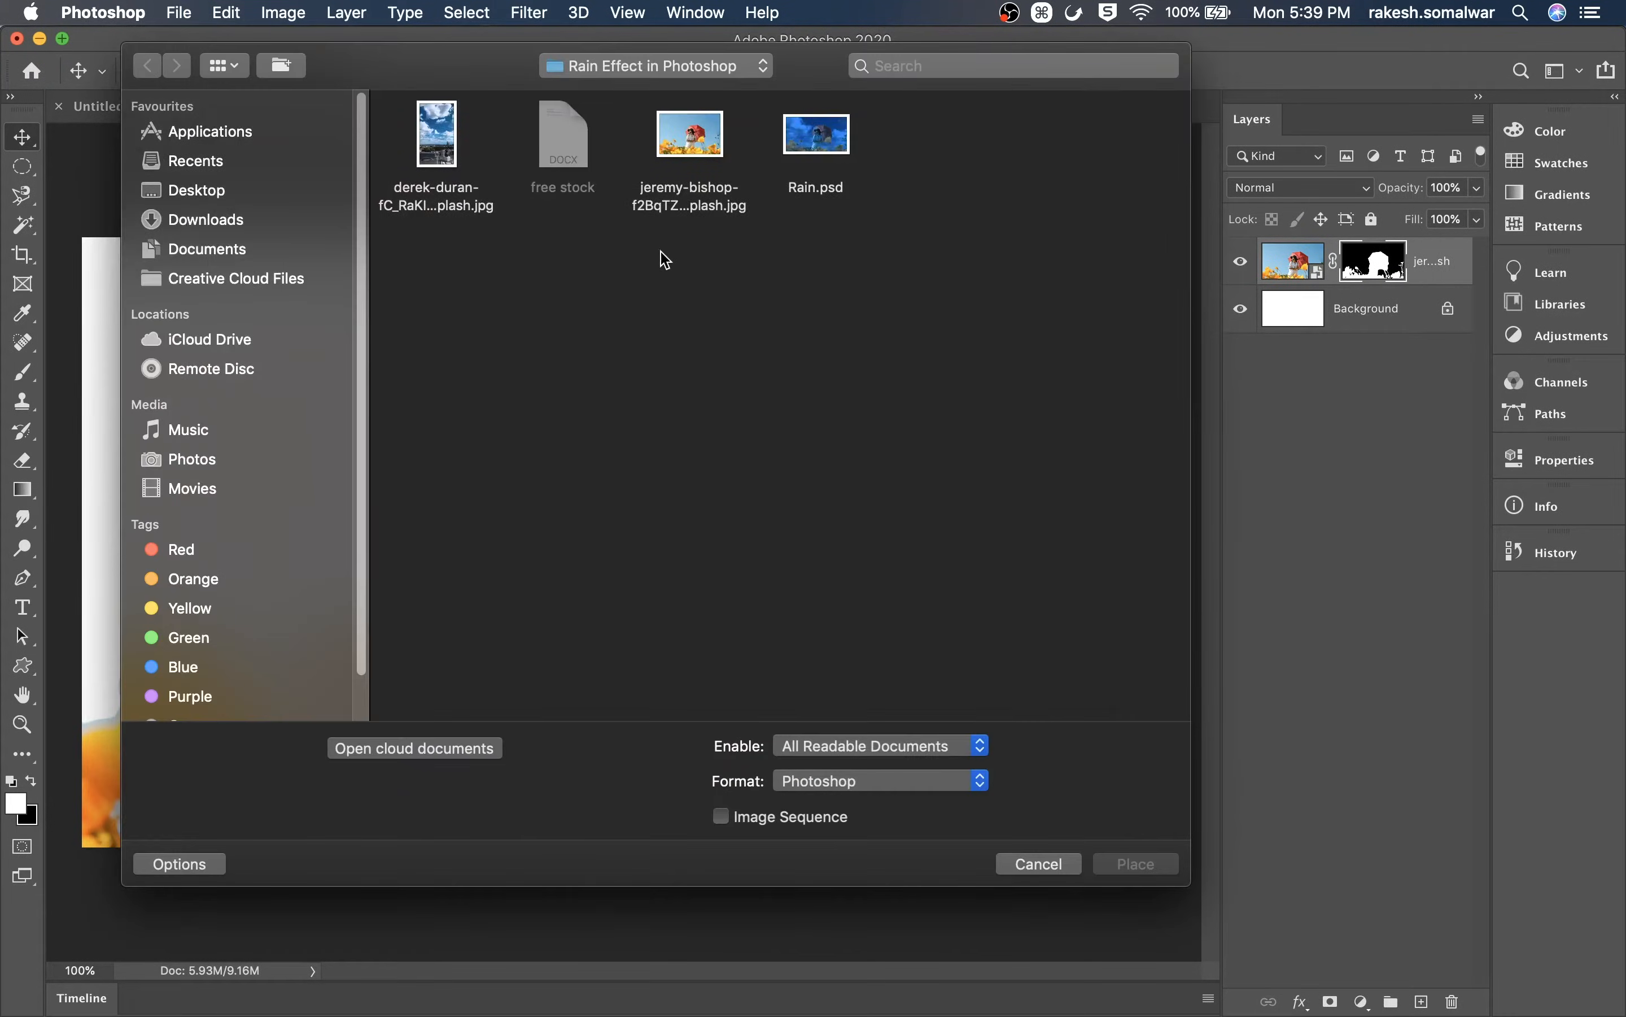
pyautogui.doubleClick(439, 138)
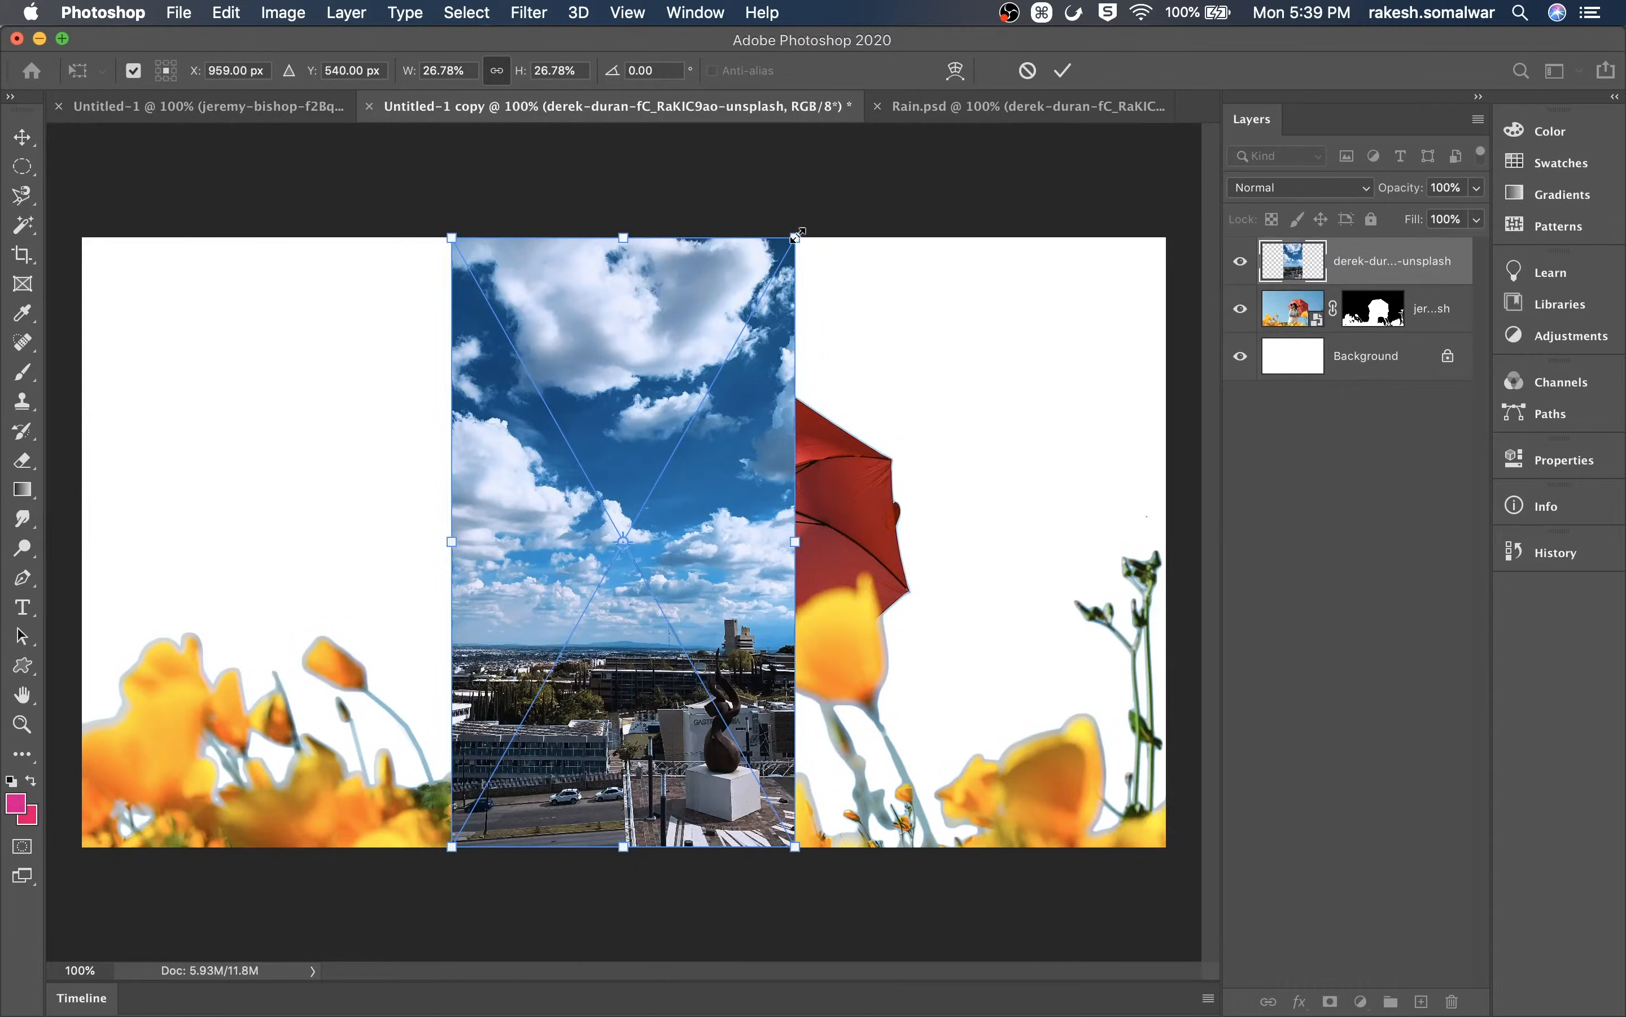
pyautogui.moveTo(796, 234); pyautogui.dragTo(1620, 3)
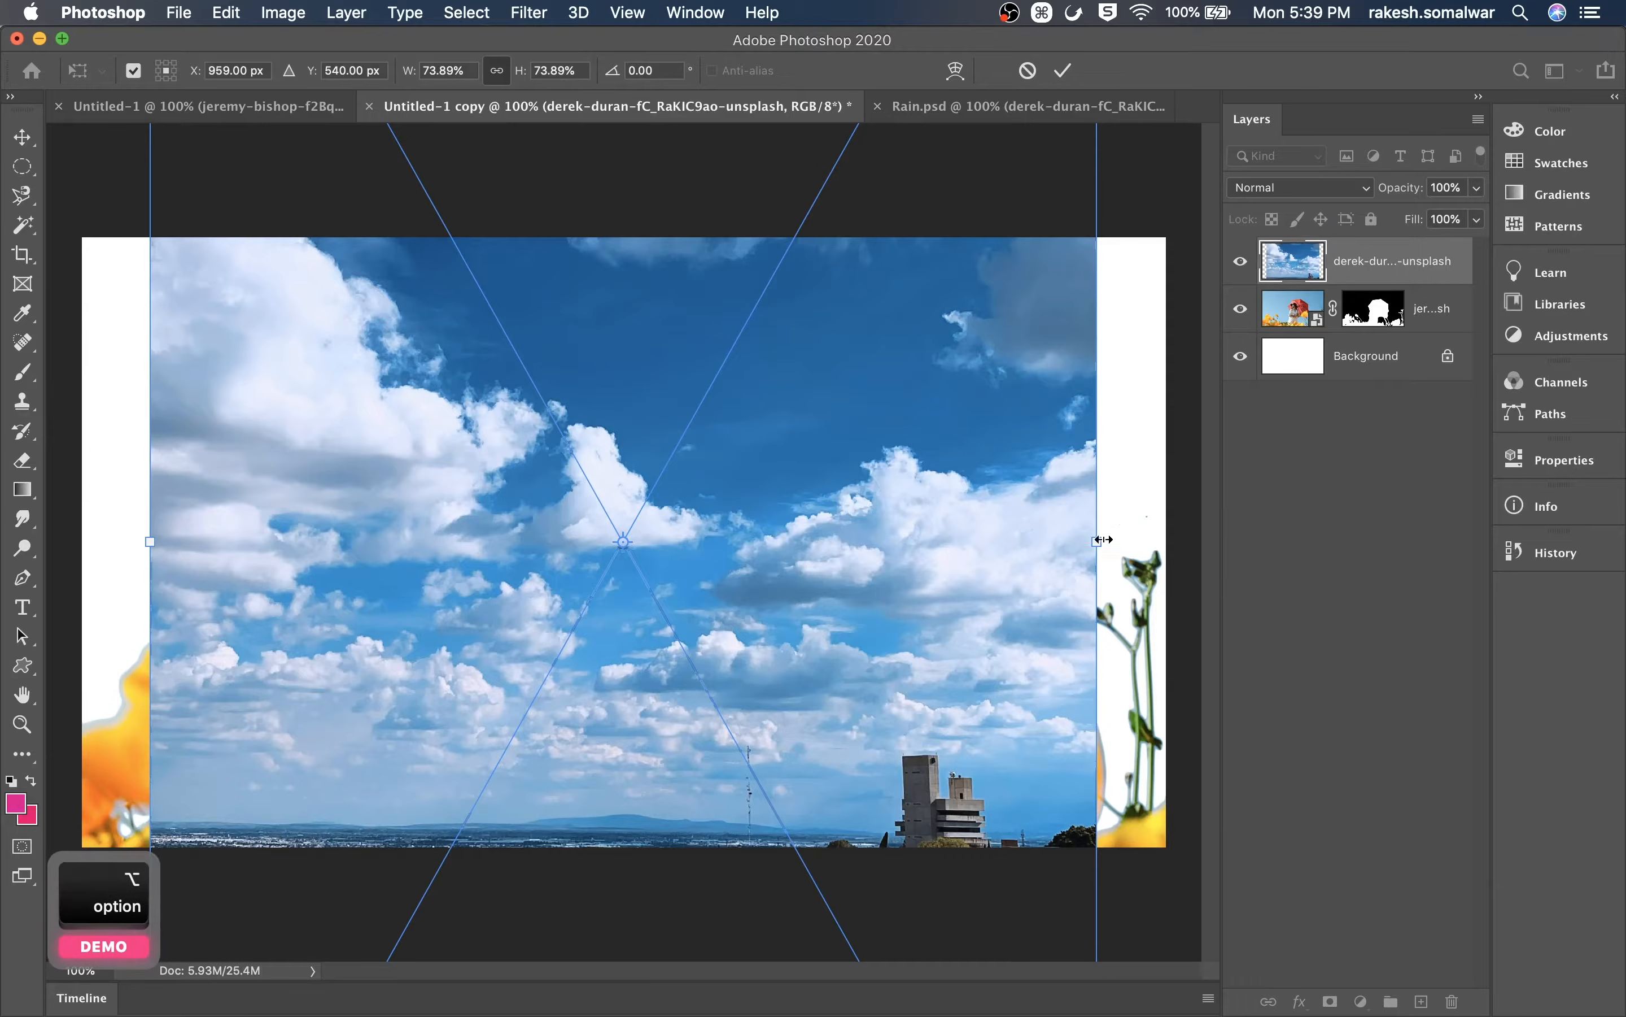
pyautogui.moveTo(1097, 541); pyautogui.dragTo(1183, 592)
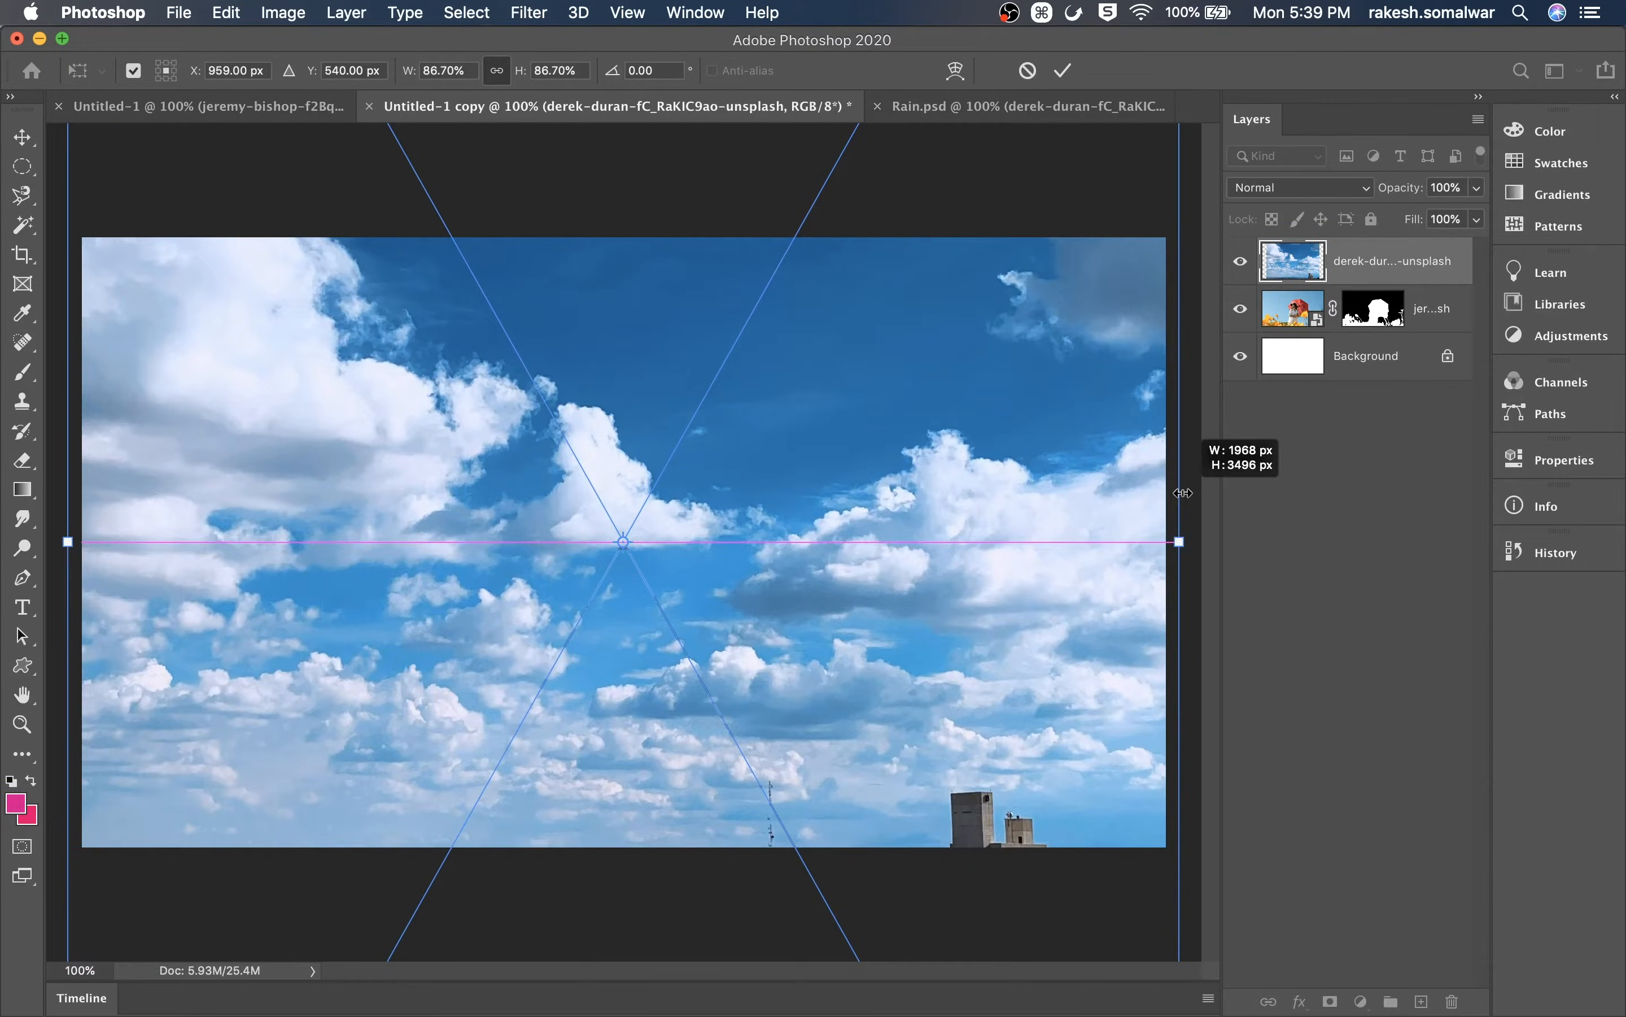
pyautogui.press('Return')
# Reorder the sky layer beneath the masked woman layer and shift the sky down behind the flowers
pyautogui.moveTo(1414, 257); pyautogui.dragTo(1412, 333)
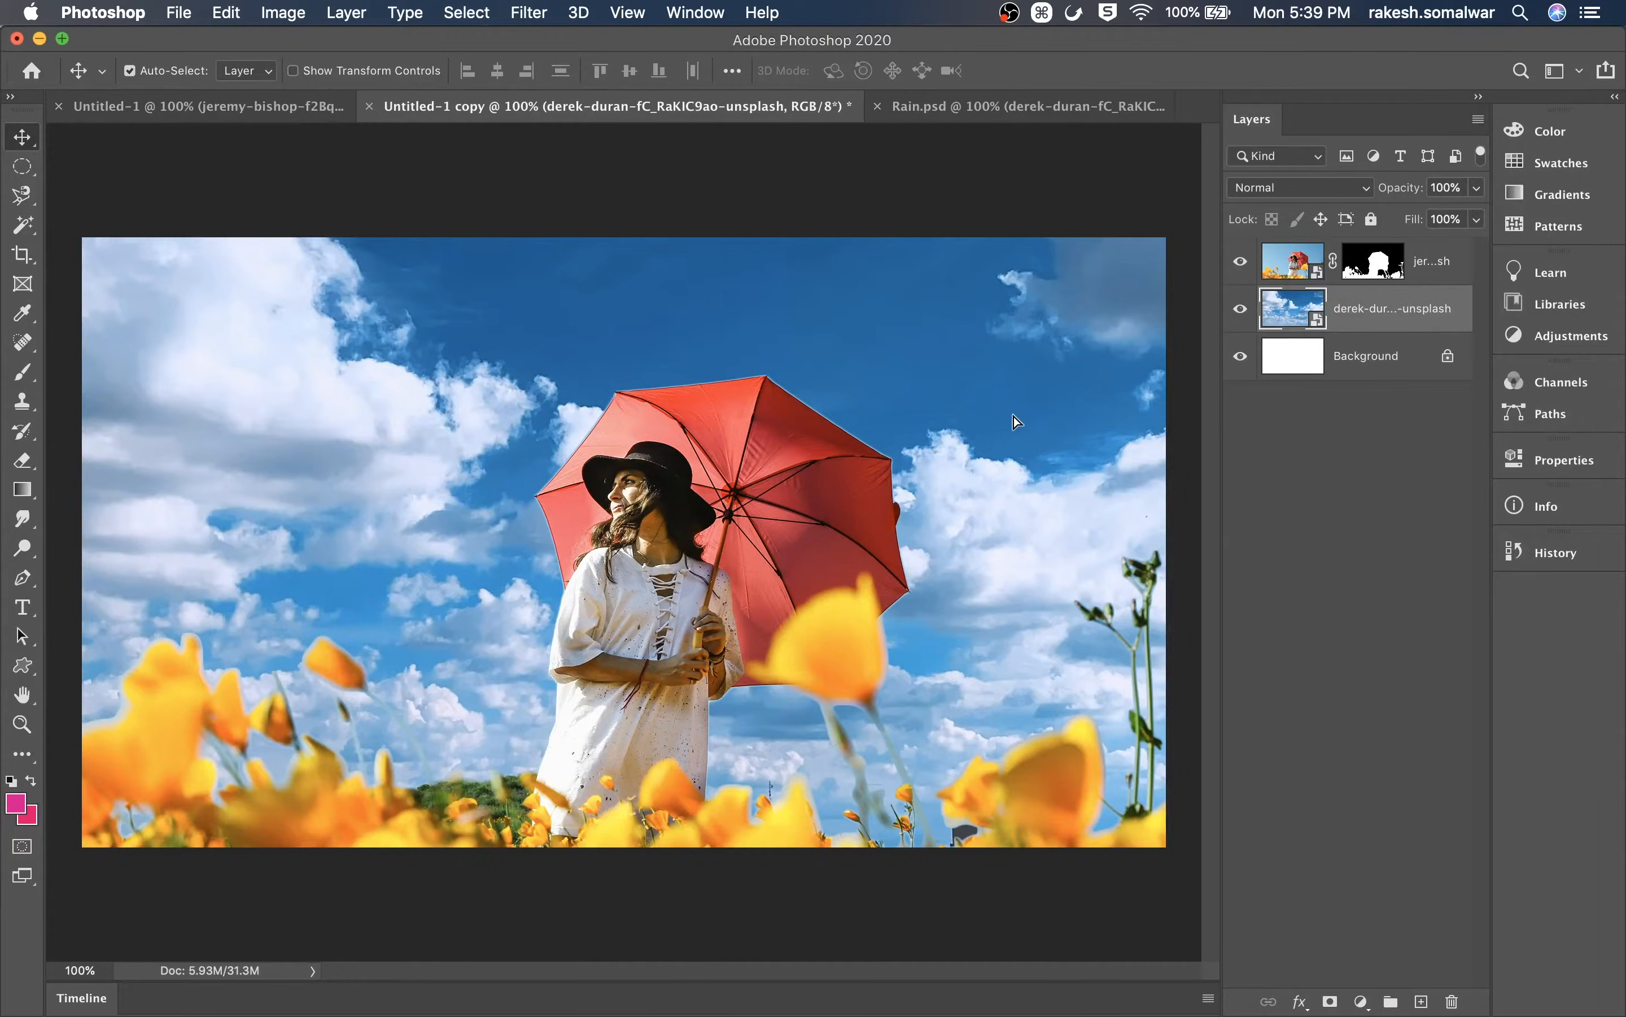
pyautogui.moveTo(1012, 416); pyautogui.dragTo(1013, 471)
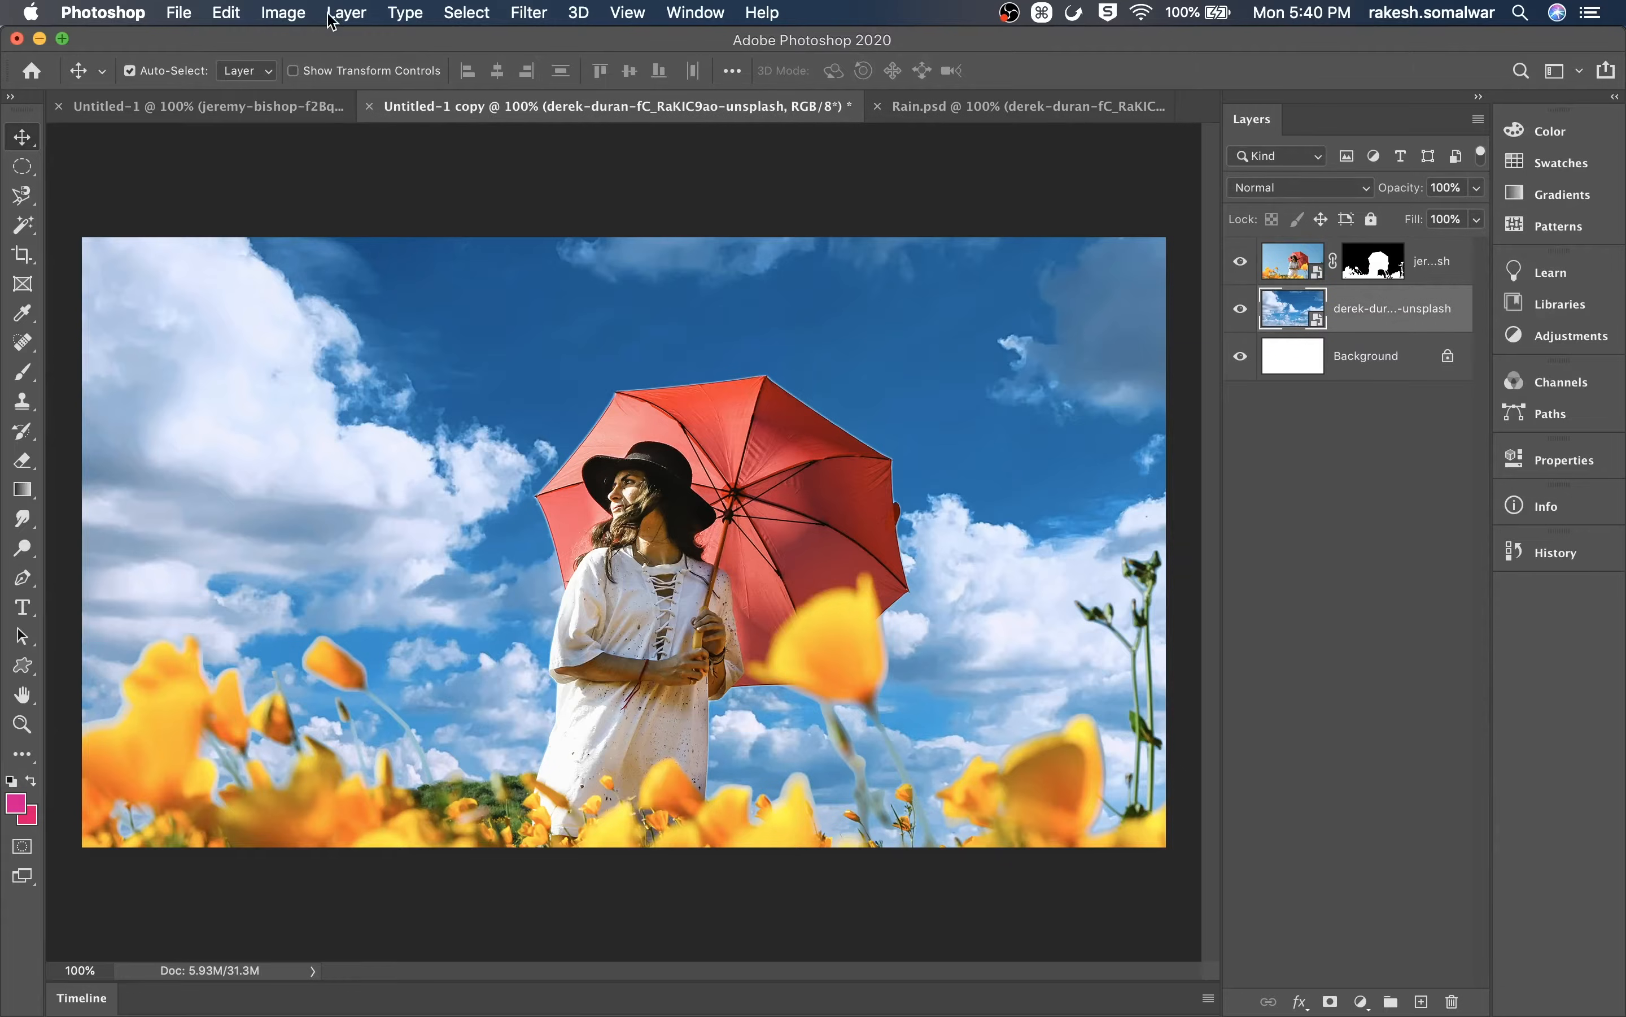
# Apply a Gaussian Blur to the sky layer, adjusting the radius so the clouds look softly out of focus
pyautogui.click(529, 12)
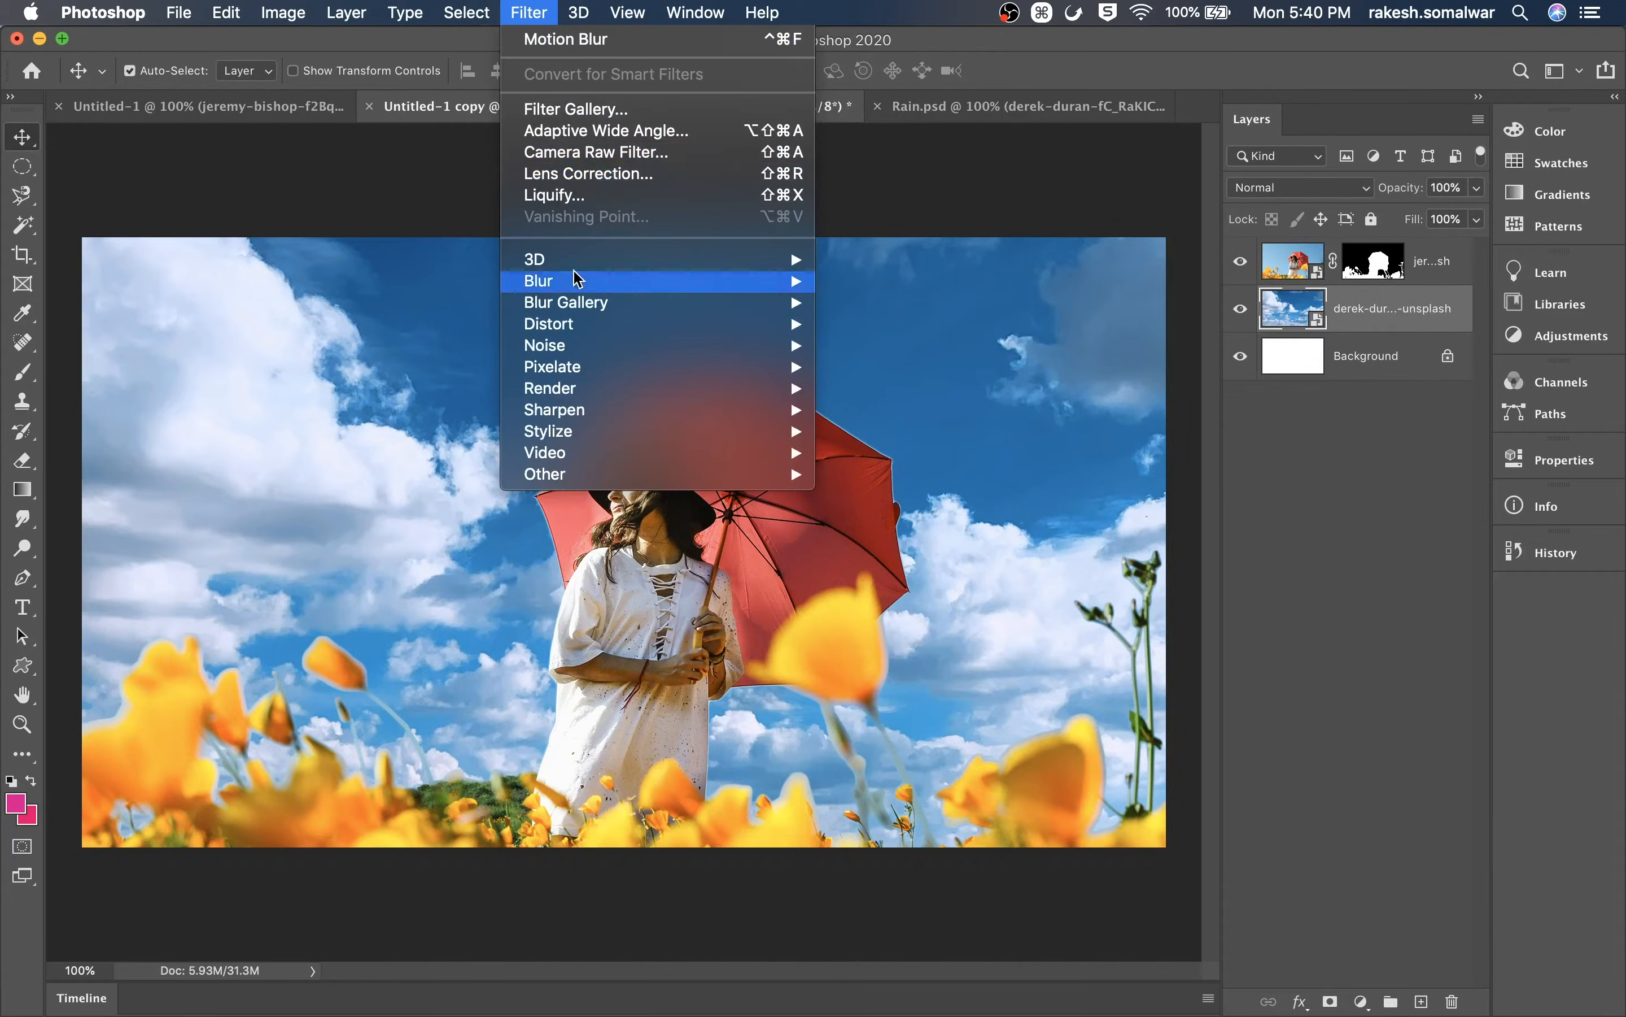
pyautogui.moveTo(689, 293)
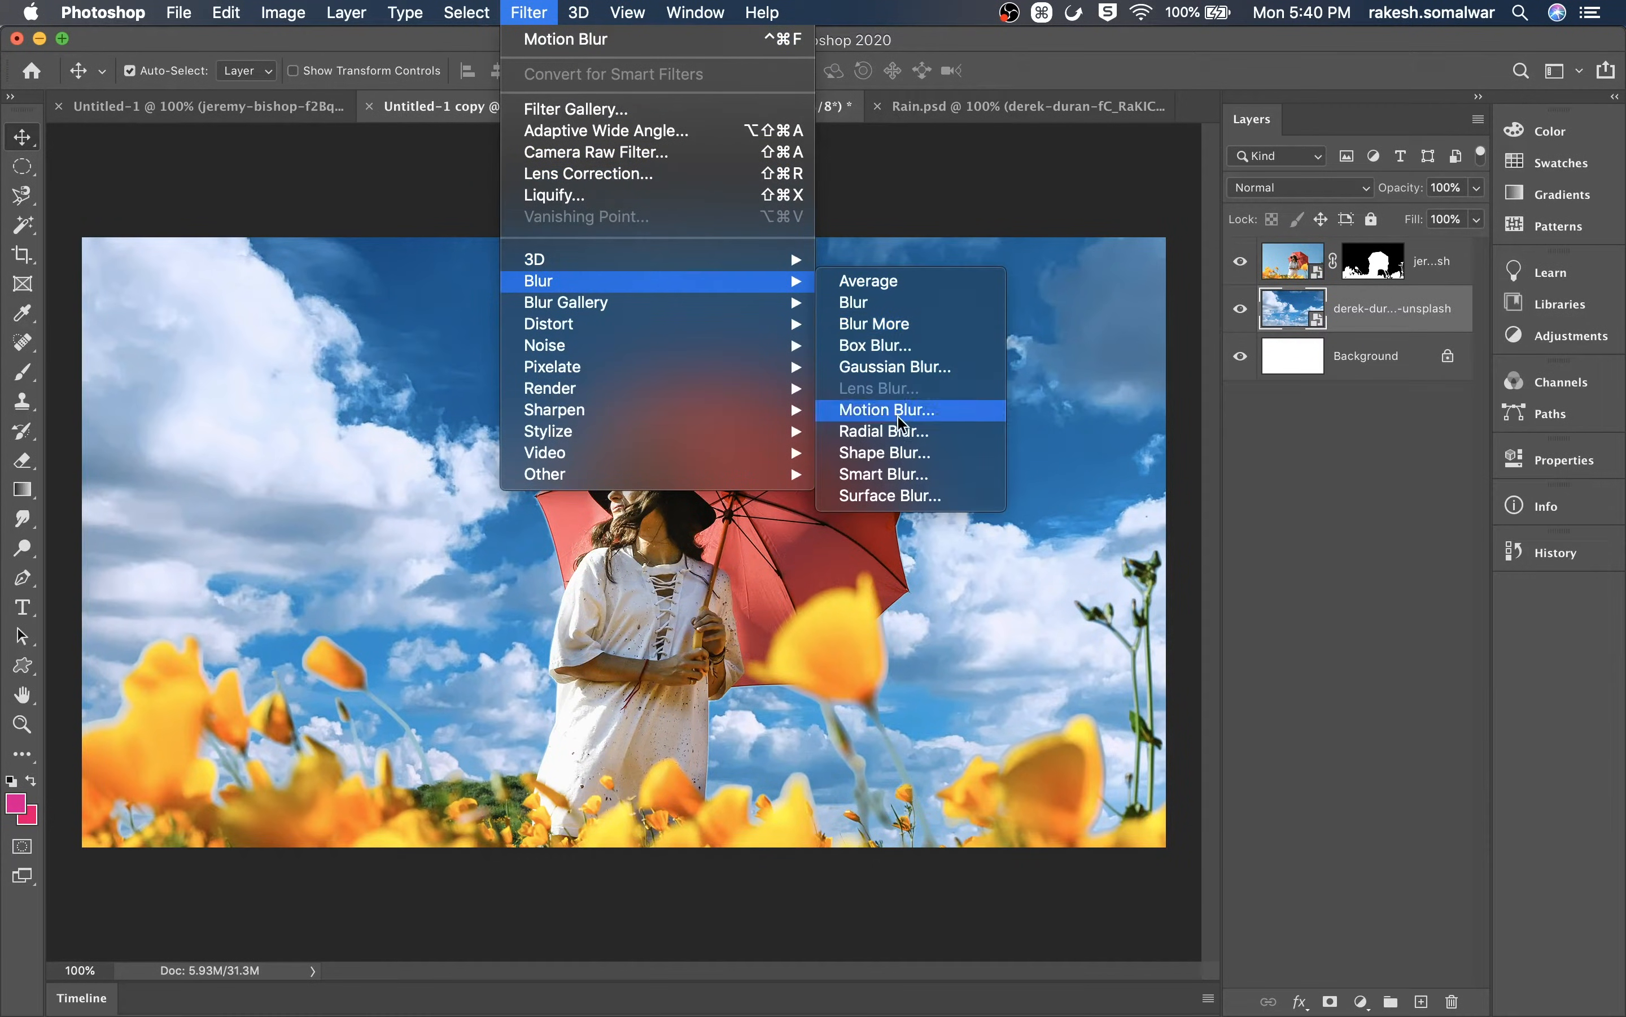
pyautogui.click(920, 368)
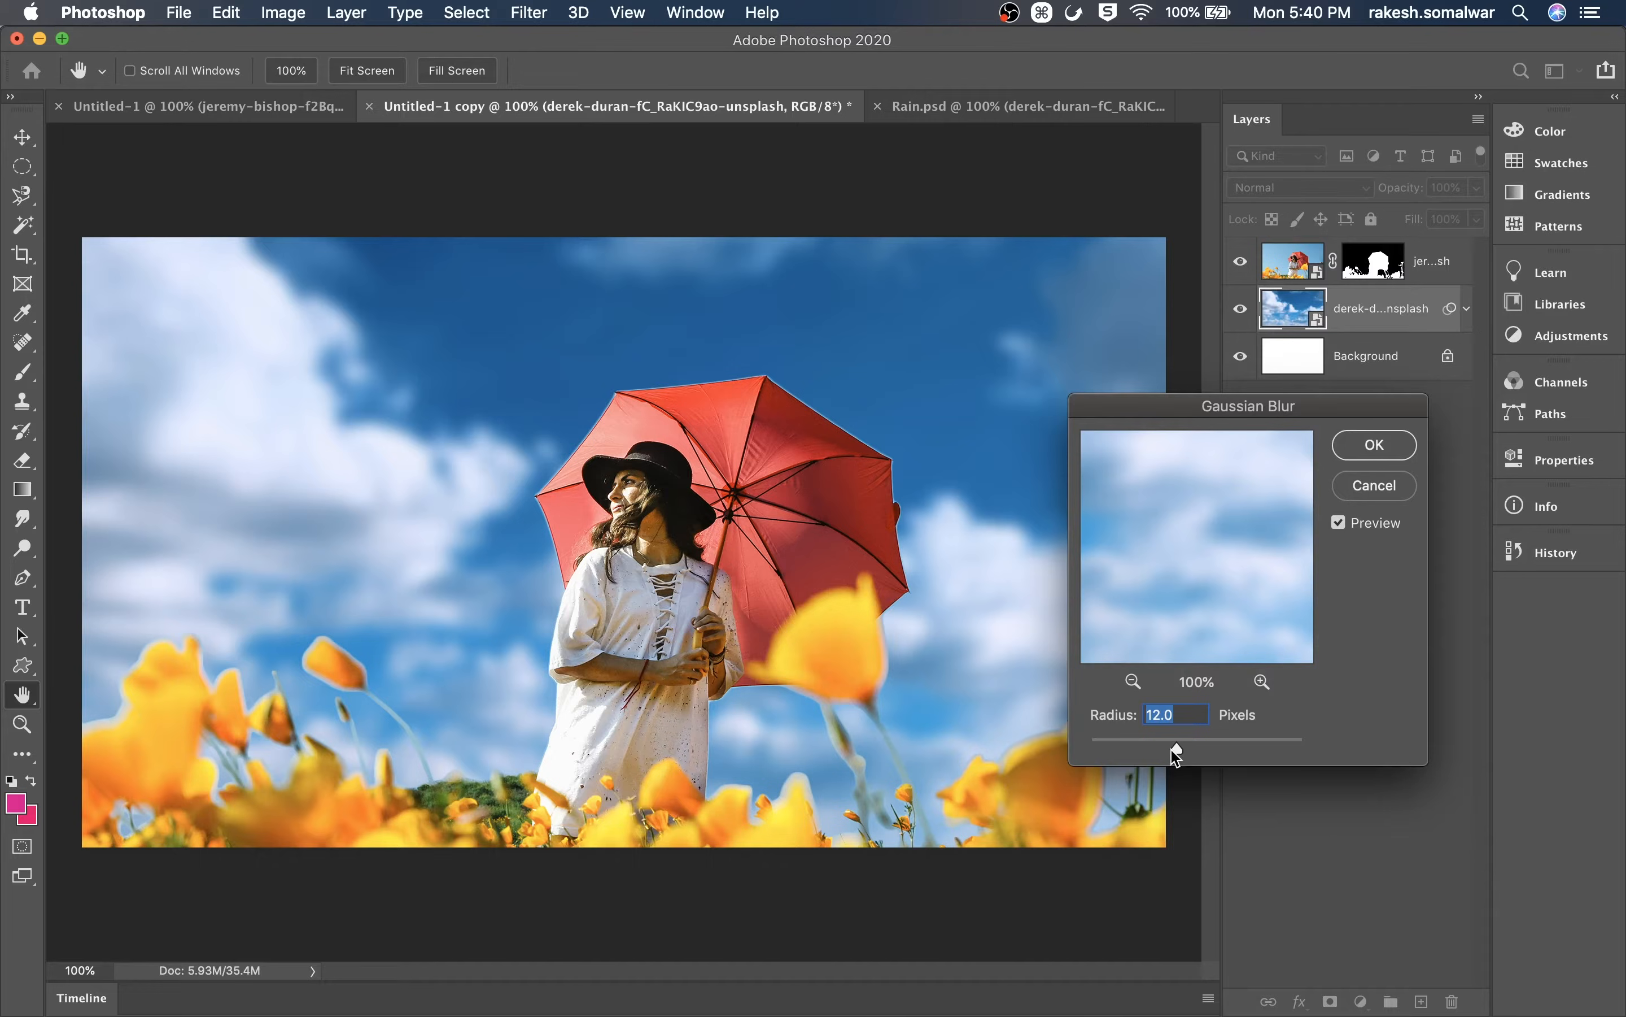
pyautogui.moveTo(1177, 753); pyautogui.dragTo(1185, 757)
pyautogui.click(1378, 447)
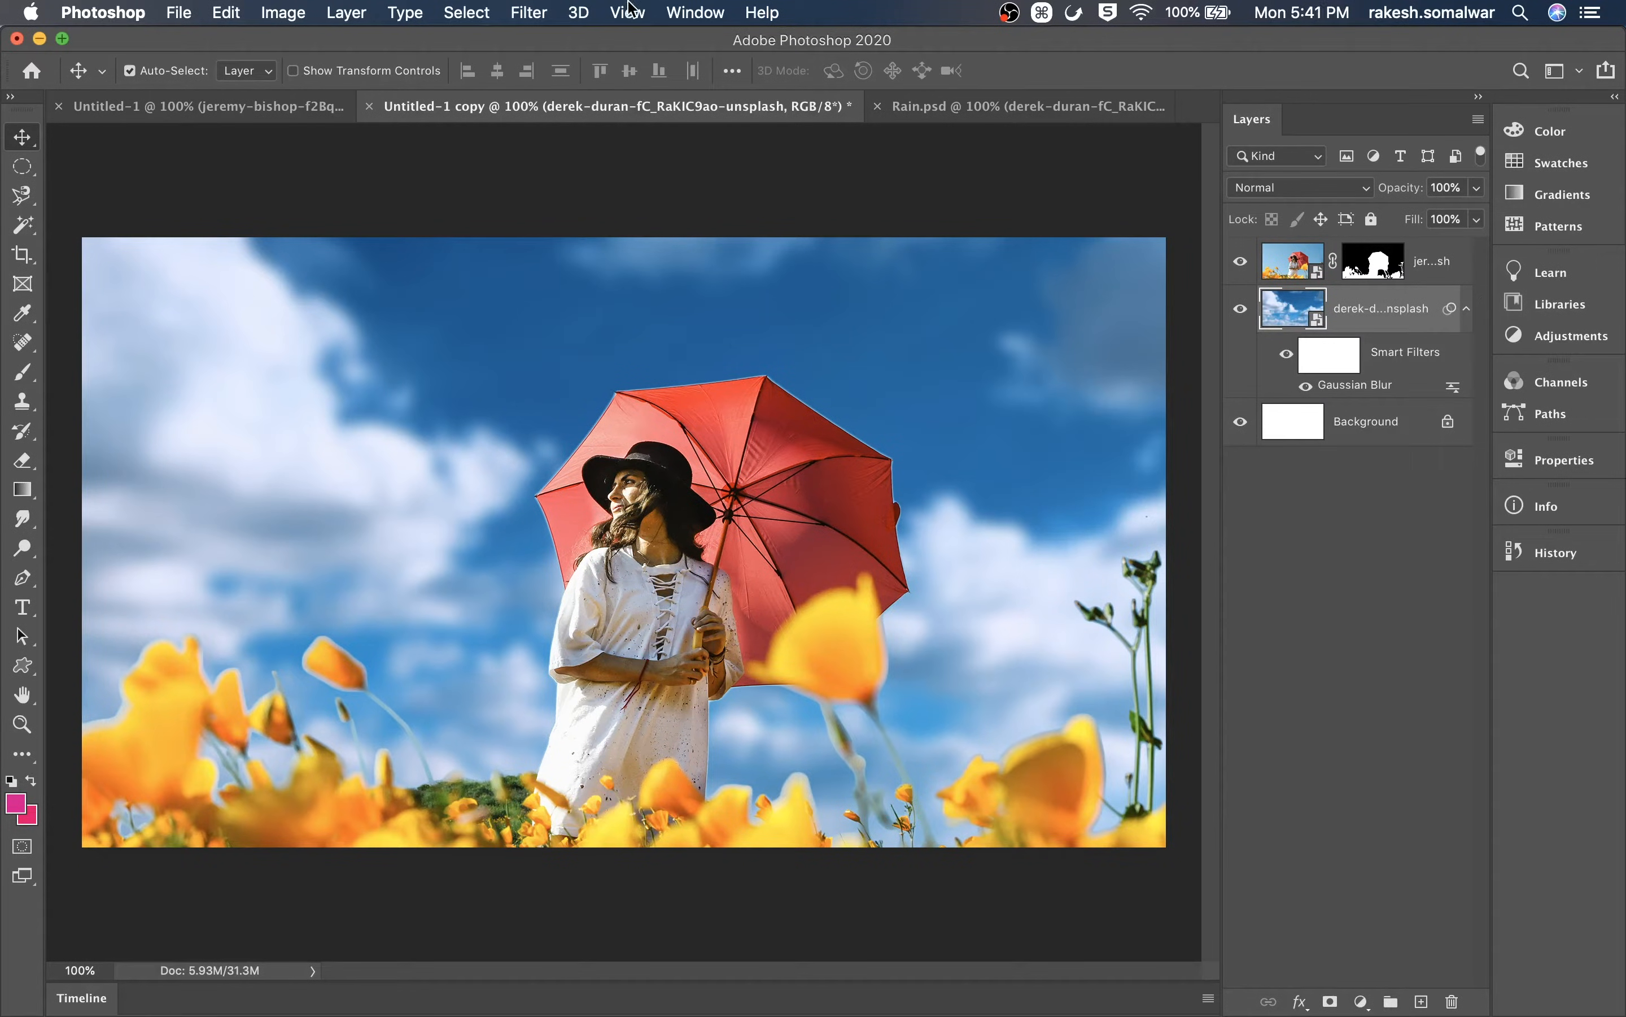
# Set up a Motion Blur on the sky layer with an angle of 0° and a distance of 20 pixels
pyautogui.click(529, 12)
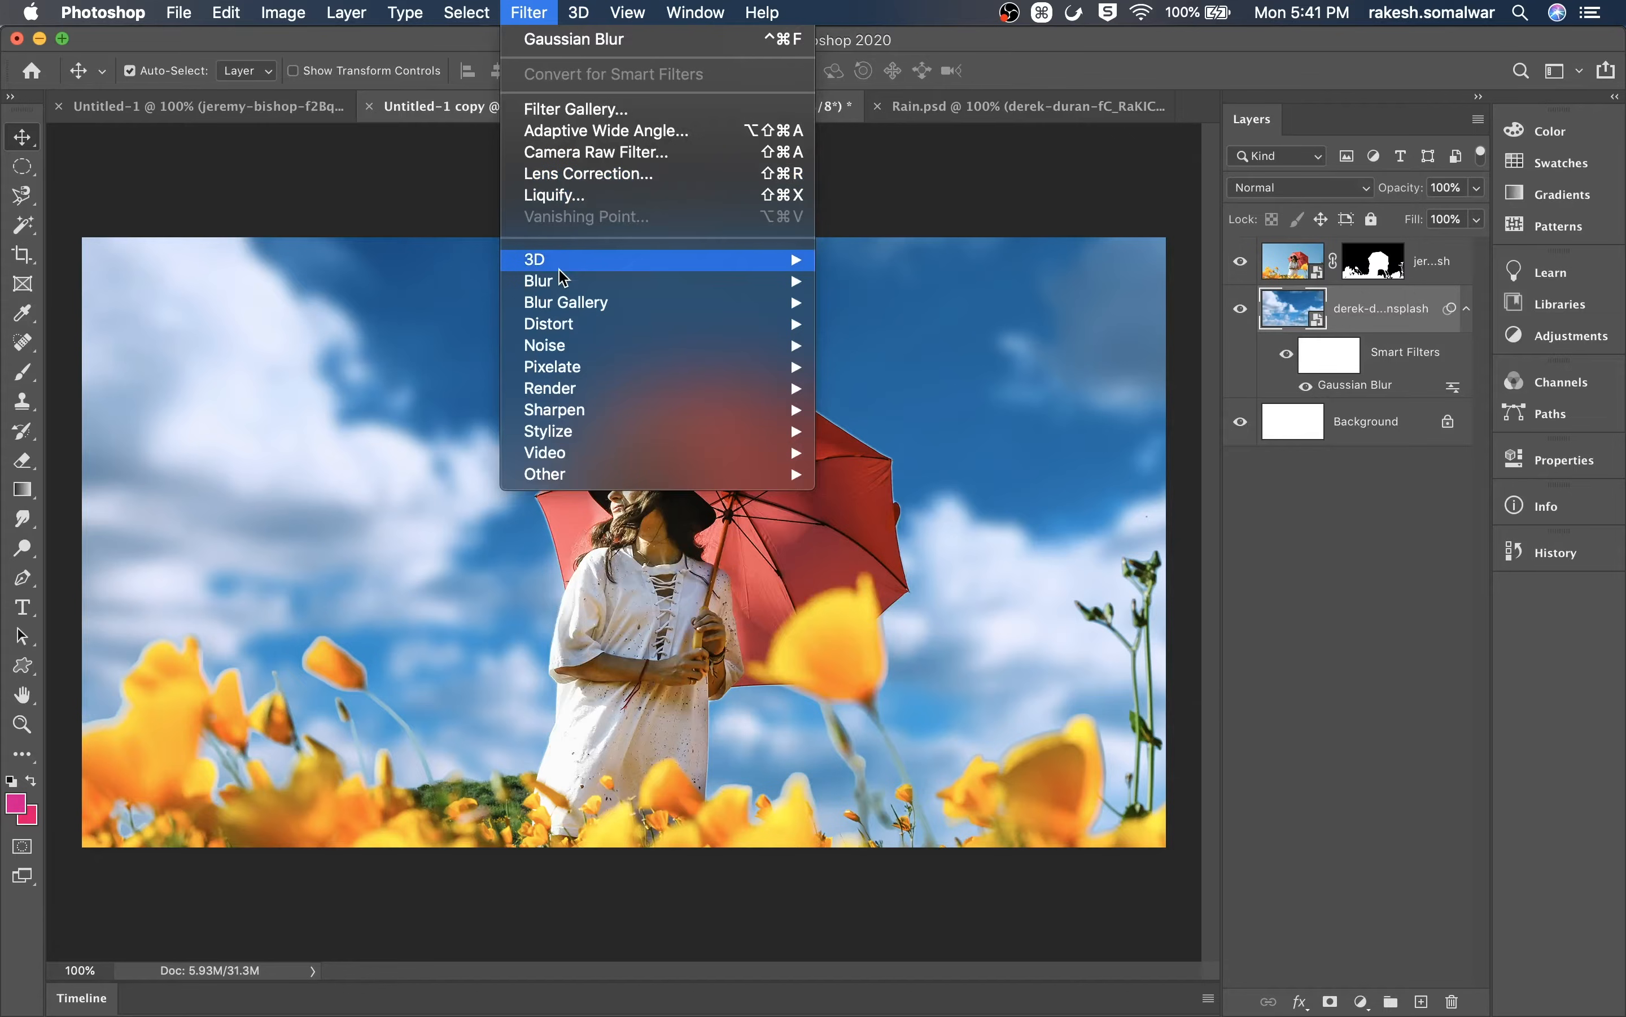
pyautogui.moveTo(710, 286)
pyautogui.click(906, 410)
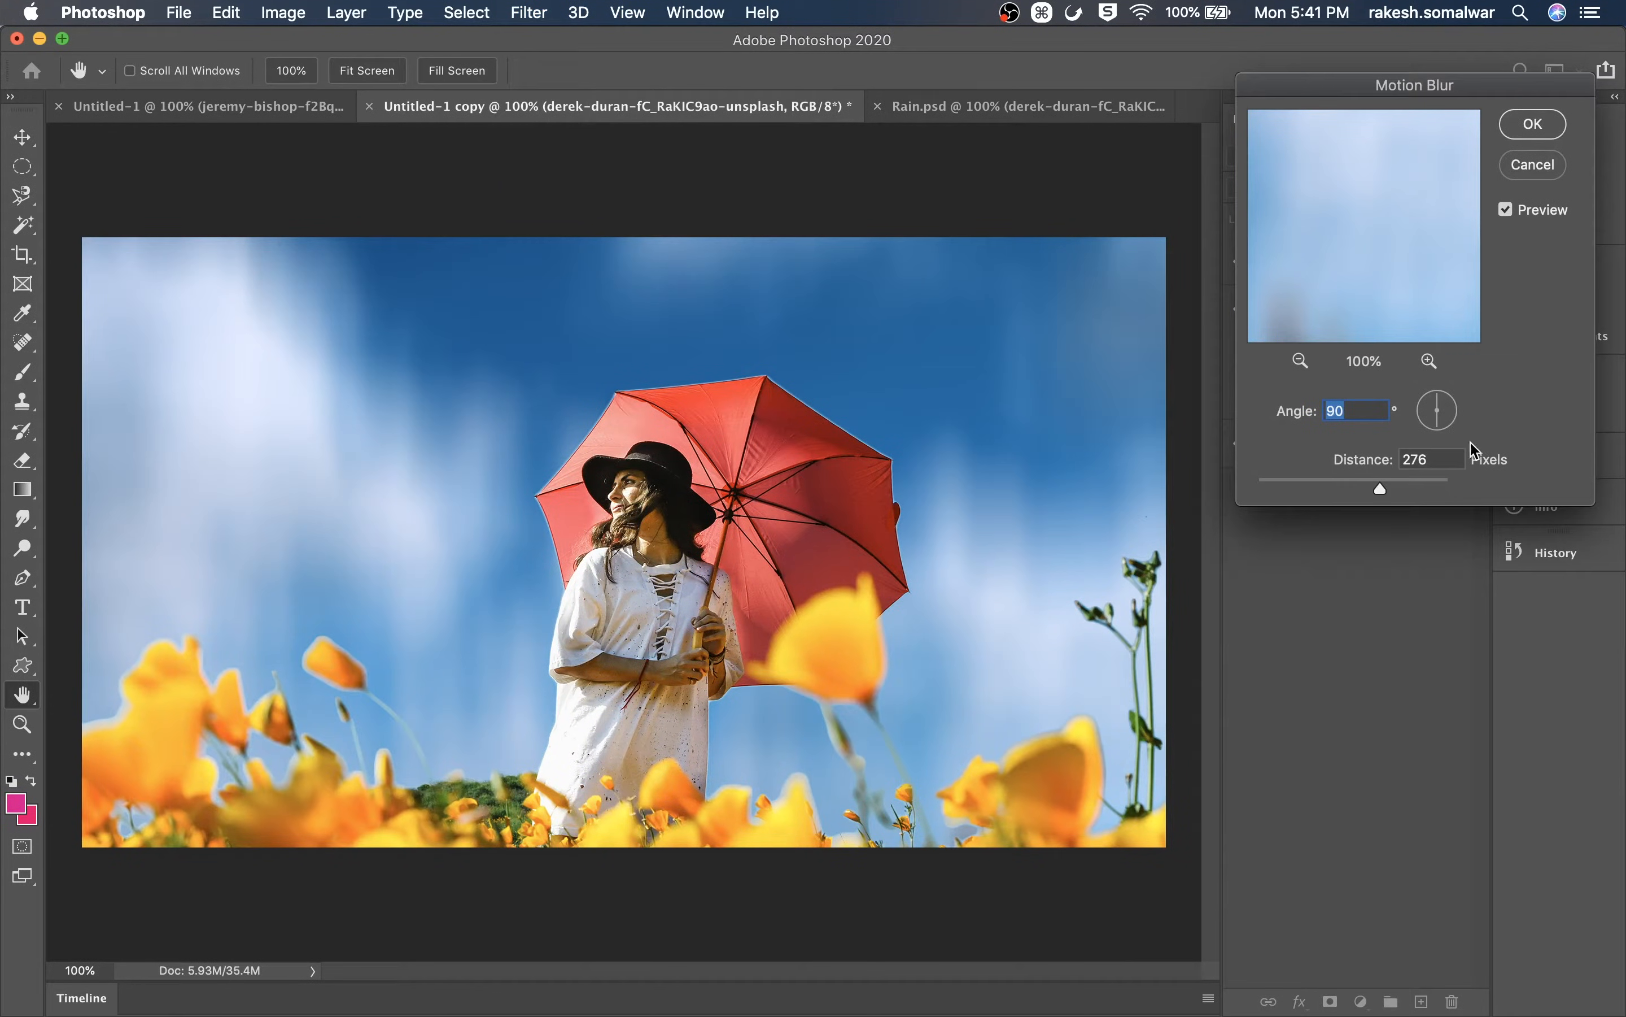
pyautogui.write('0')
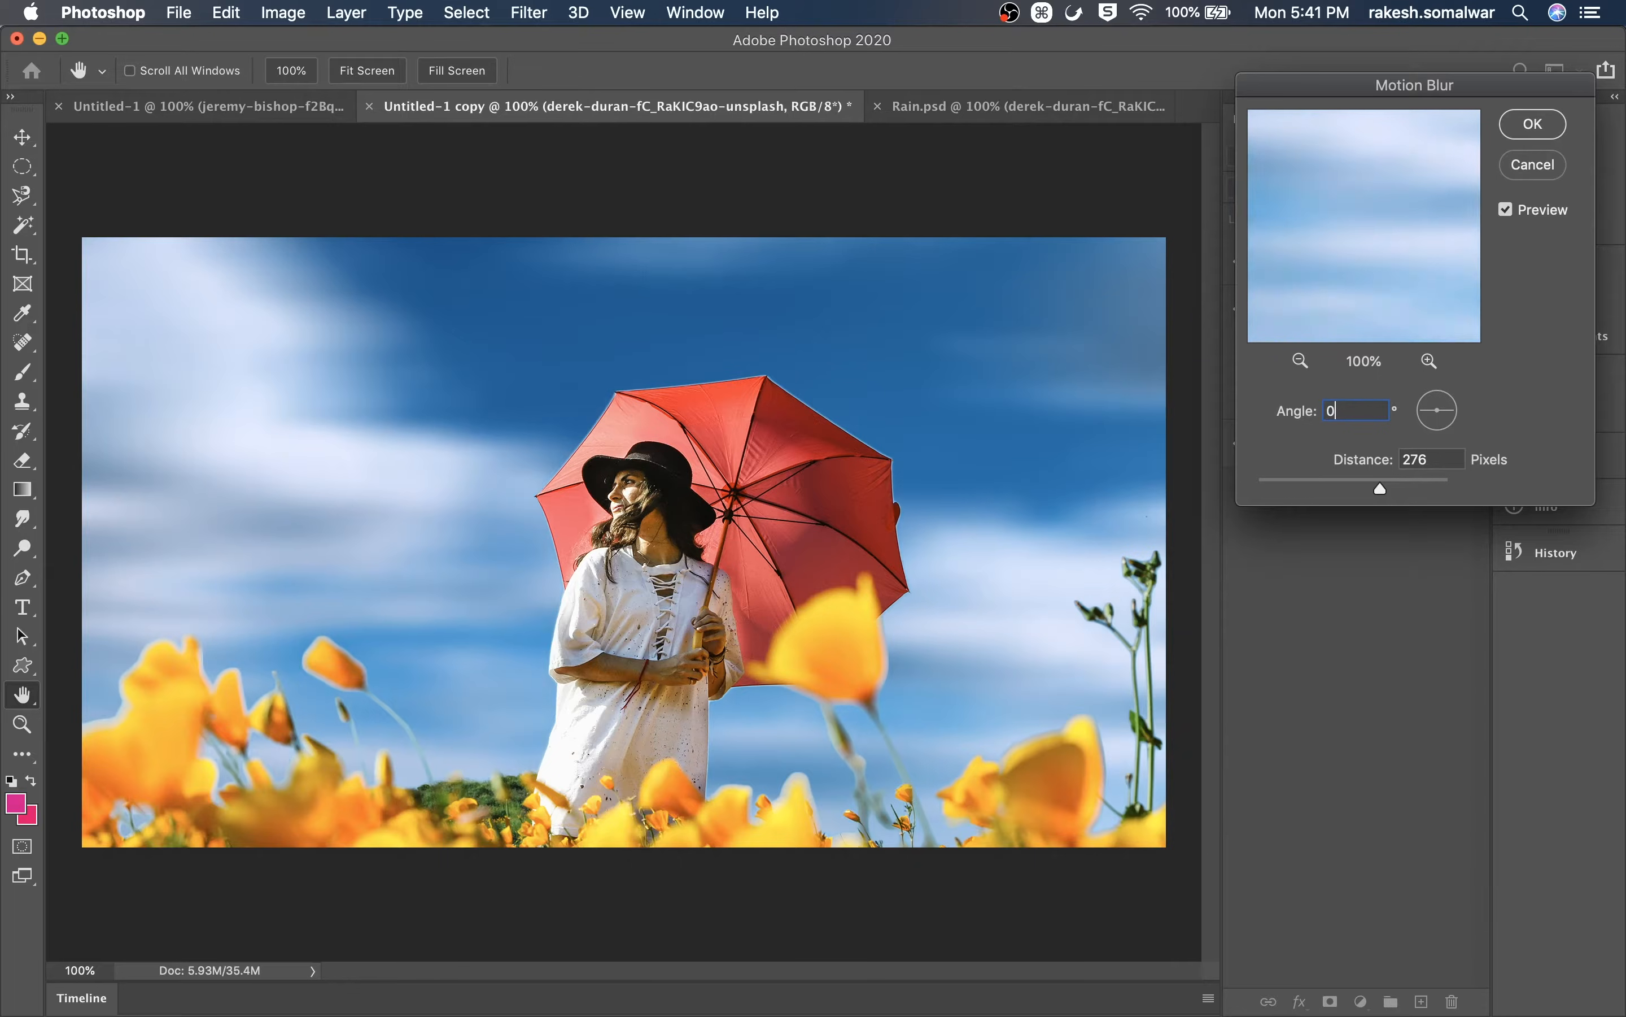
pyautogui.press('Tab')
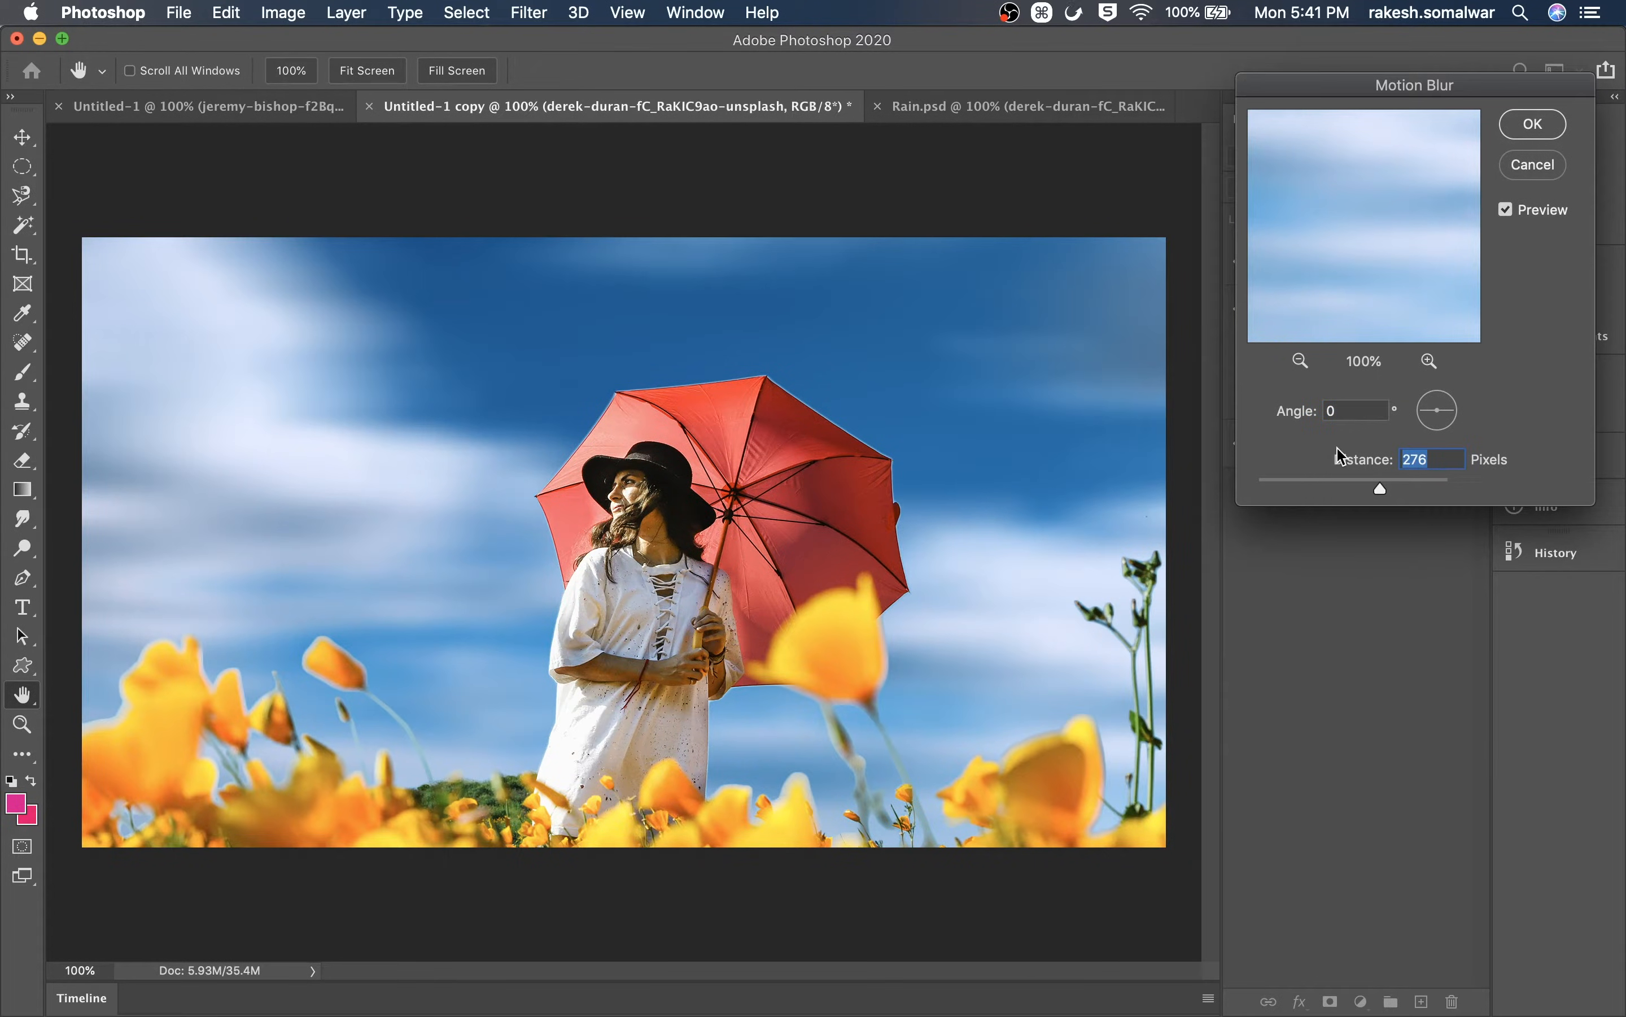
pyautogui.write('2')
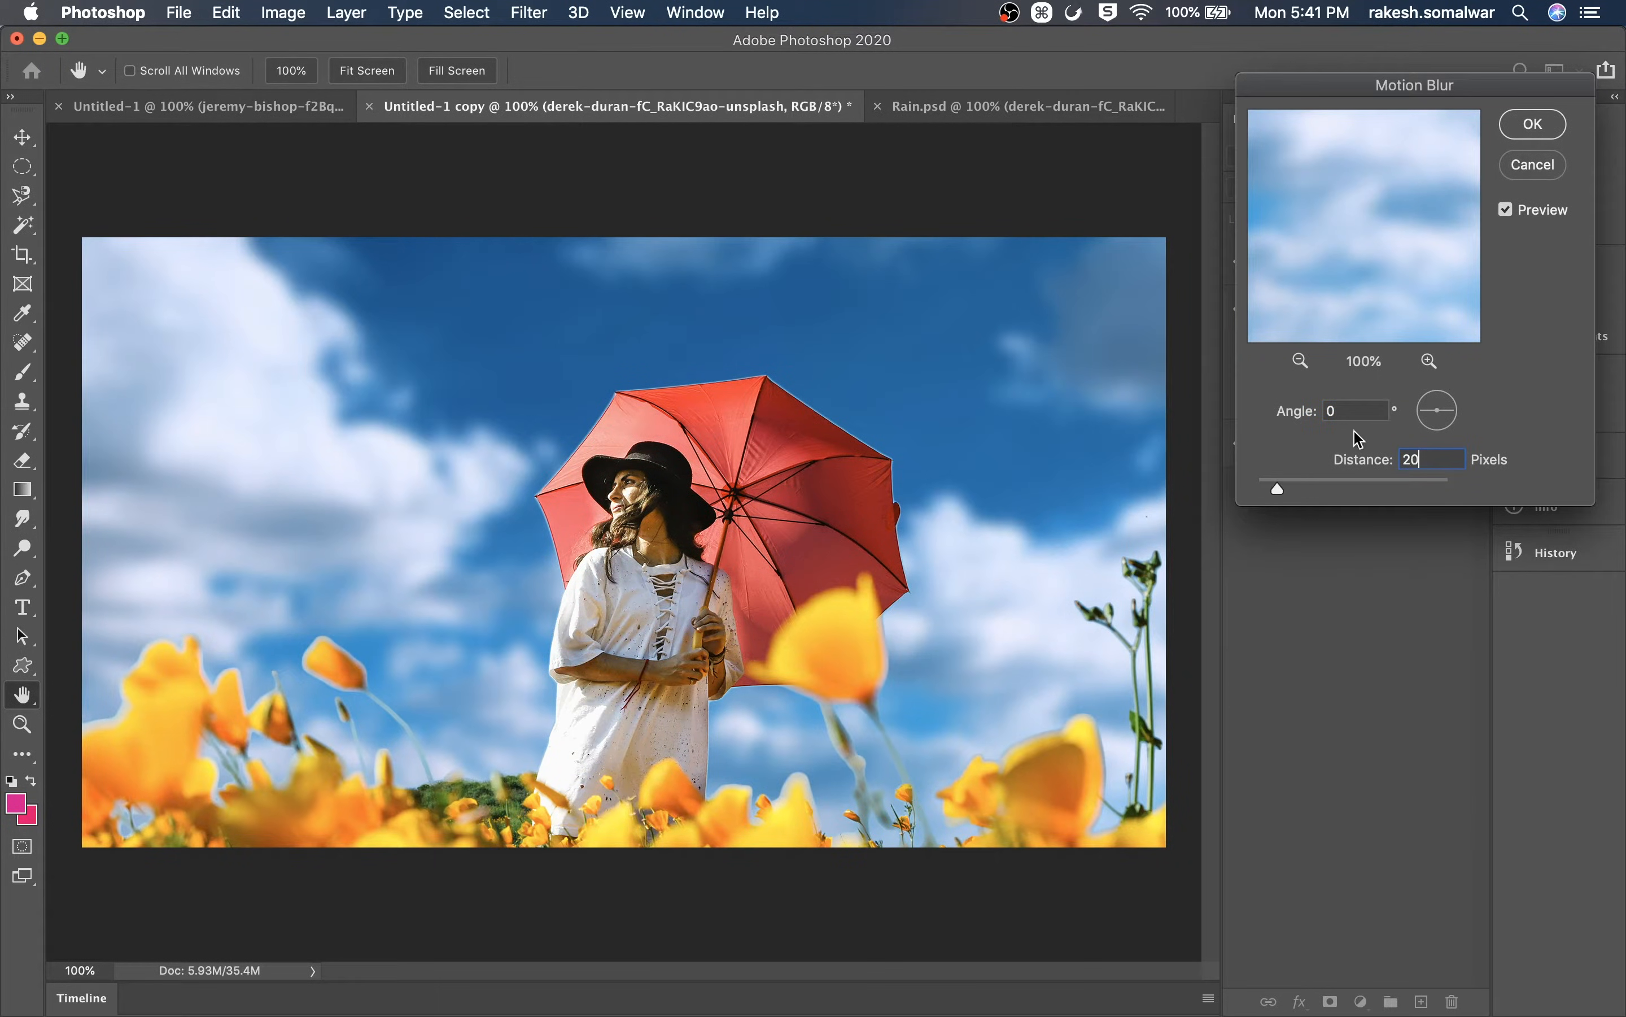
# Examine the sky in the Motion Blur preview at 200%, increase the distance slightly and apply the filter
pyautogui.moveTo(1367, 201); pyautogui.dragTo(1439, 295)
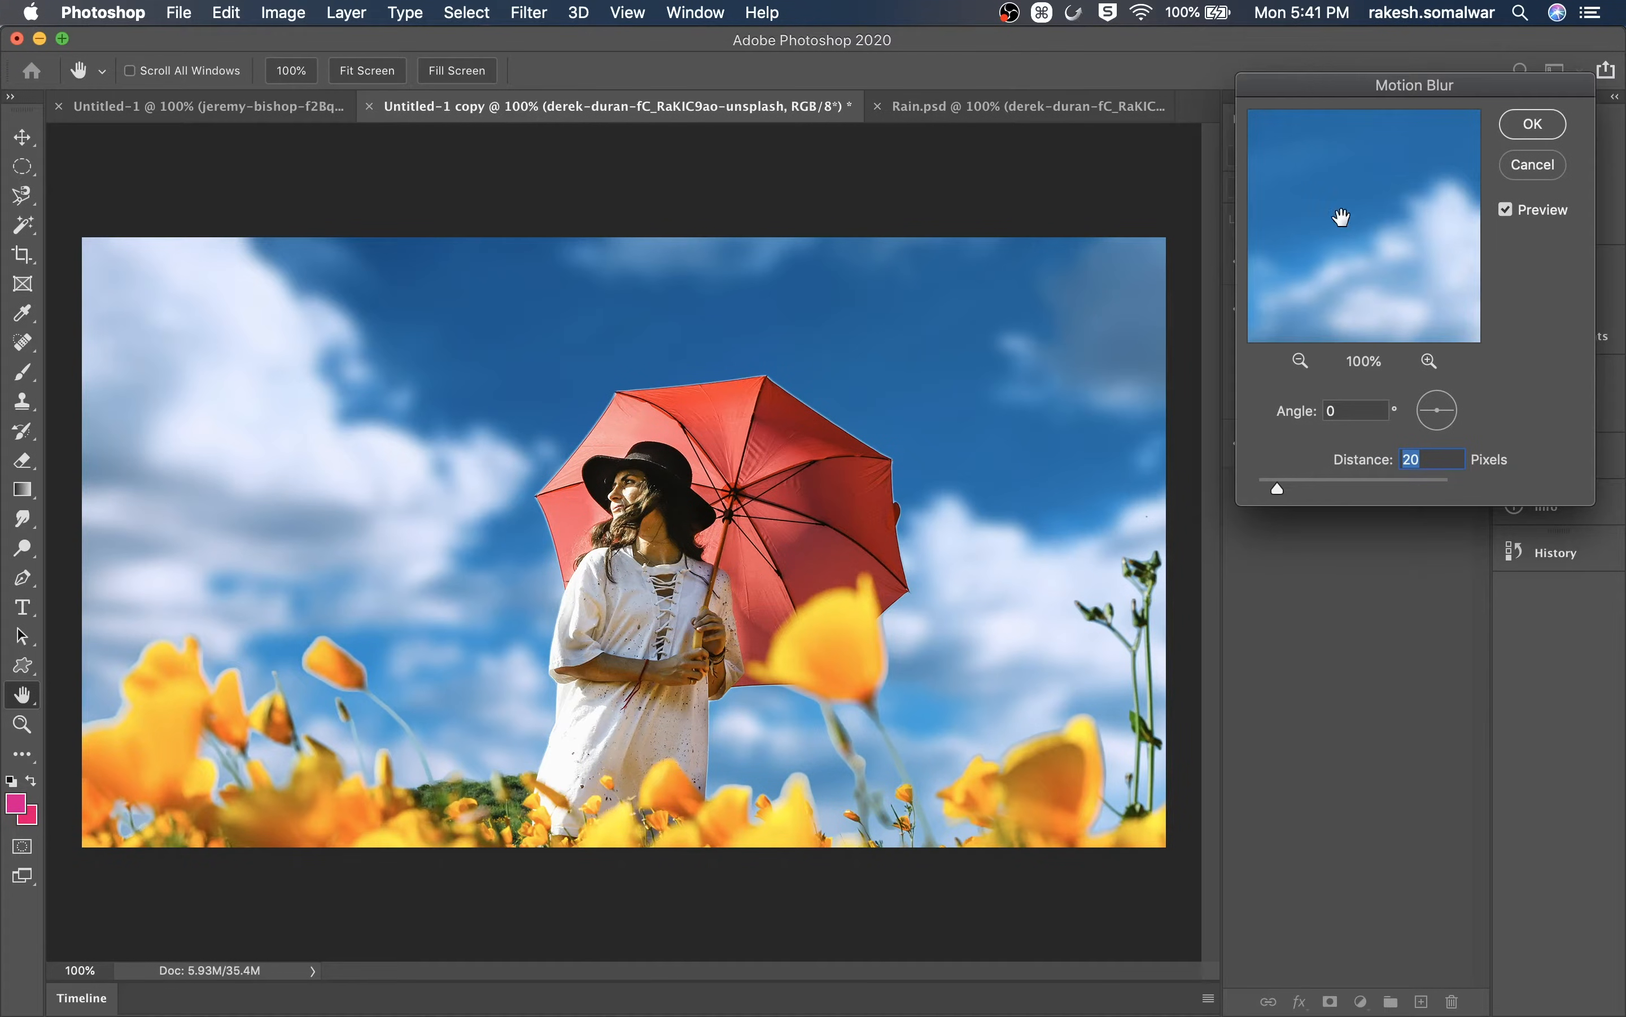
pyautogui.moveTo(1340, 215); pyautogui.dragTo(1452, 247)
pyautogui.moveTo(1340, 215); pyautogui.dragTo(1337, 165)
pyautogui.click(1428, 361)
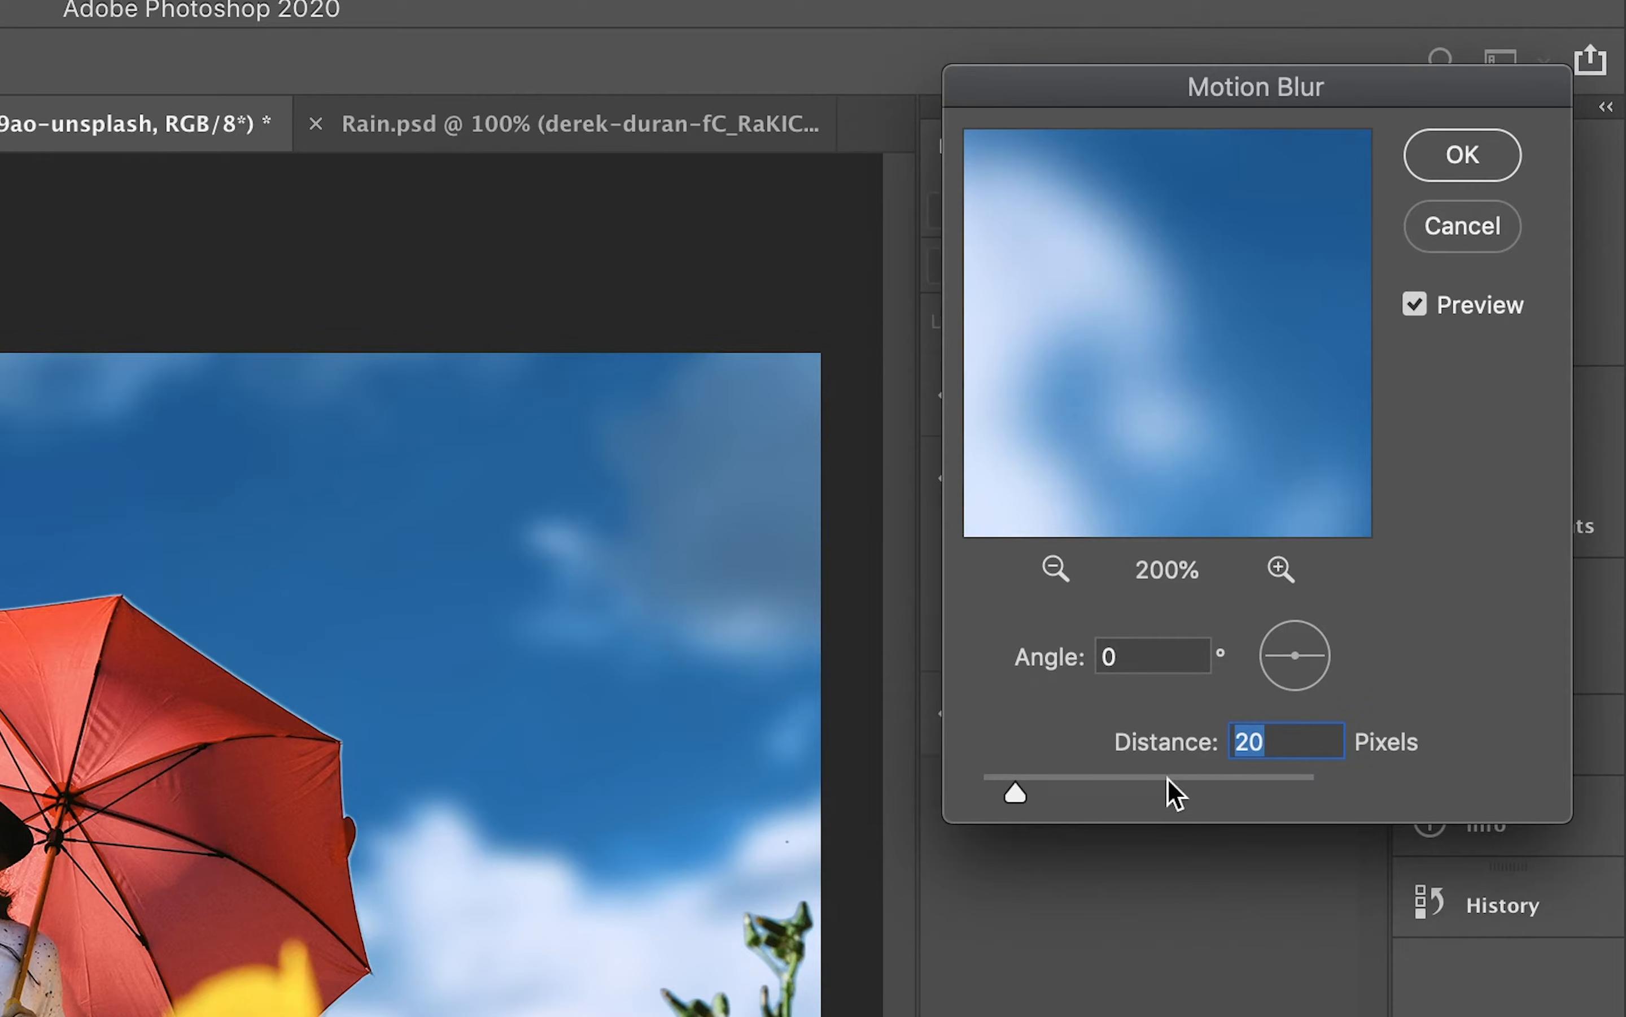
pyautogui.moveTo(1016, 793); pyautogui.dragTo(1030, 795)
pyautogui.click(1472, 149)
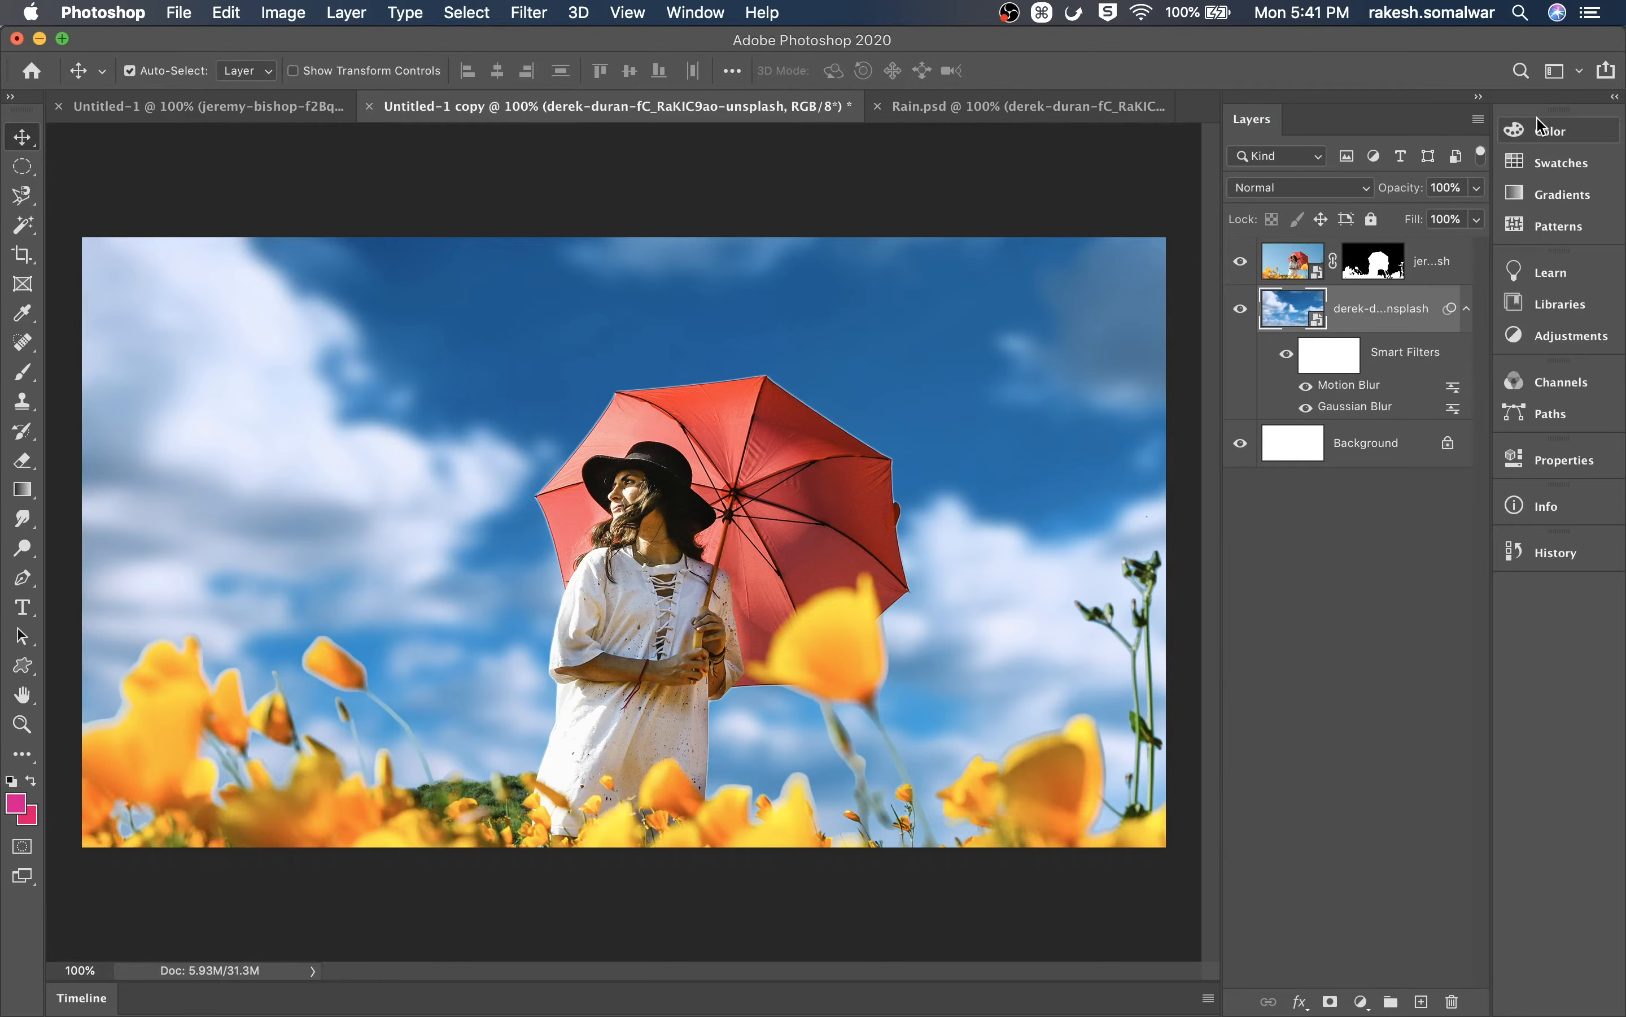
# Add a black (#000000) Solid Color fill layer above the masked woman layer
pyautogui.click(1467, 310)
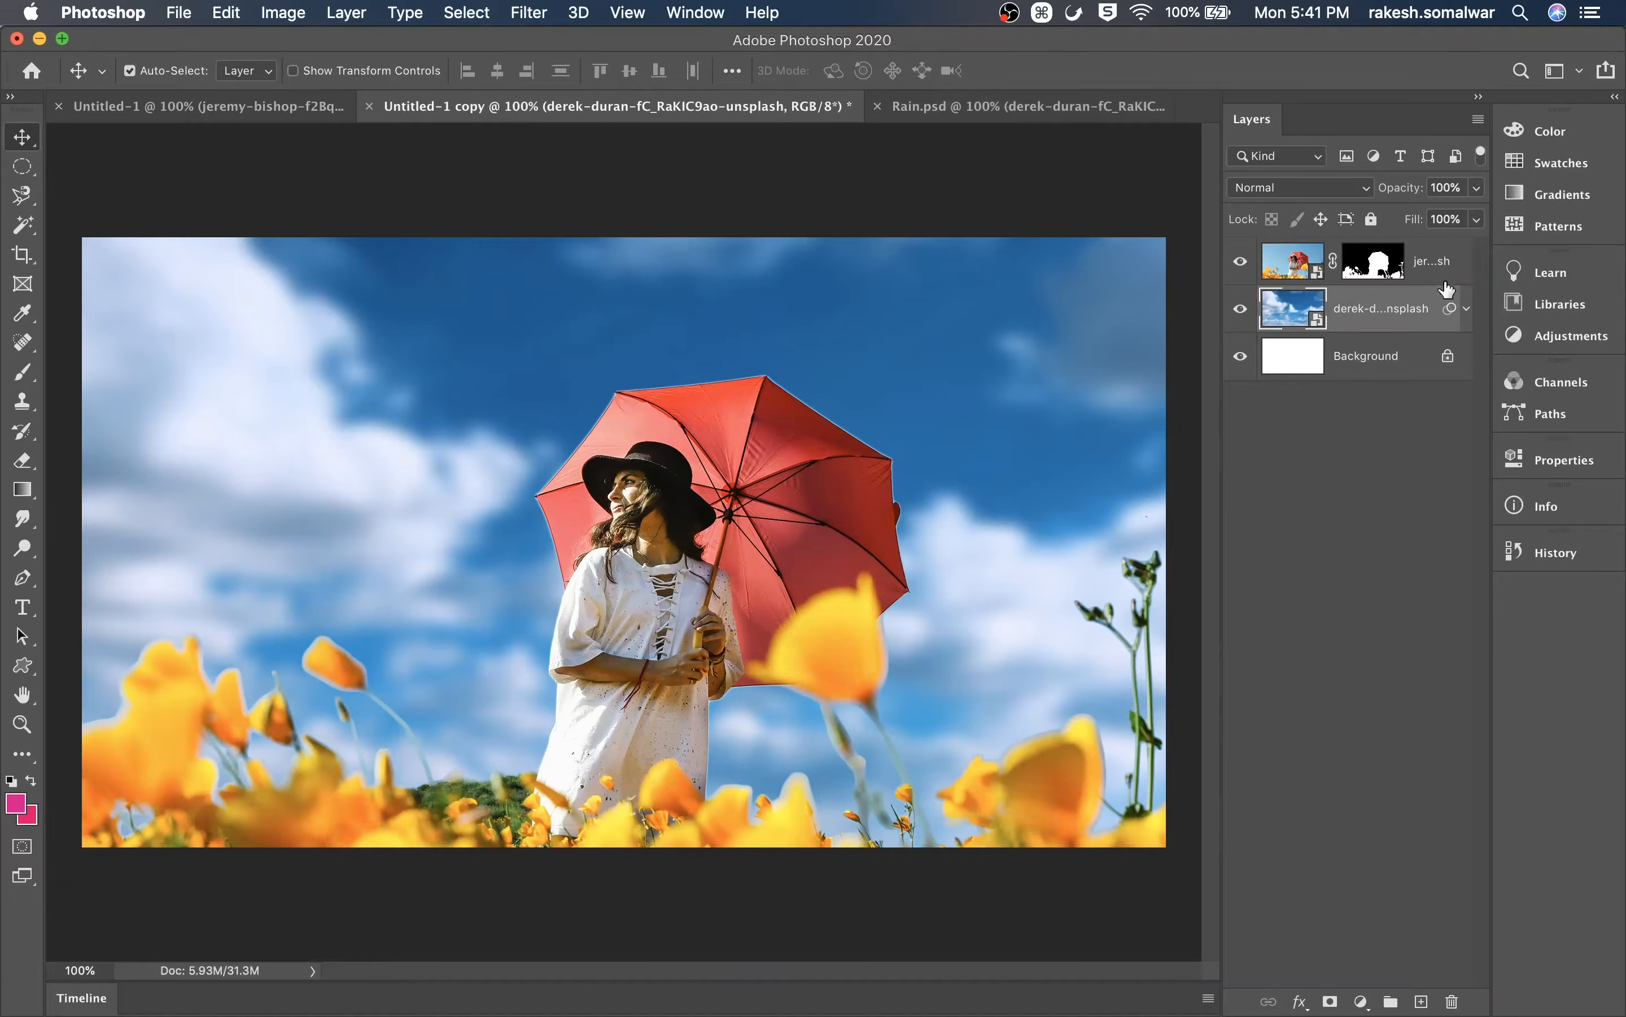
pyautogui.click(1445, 264)
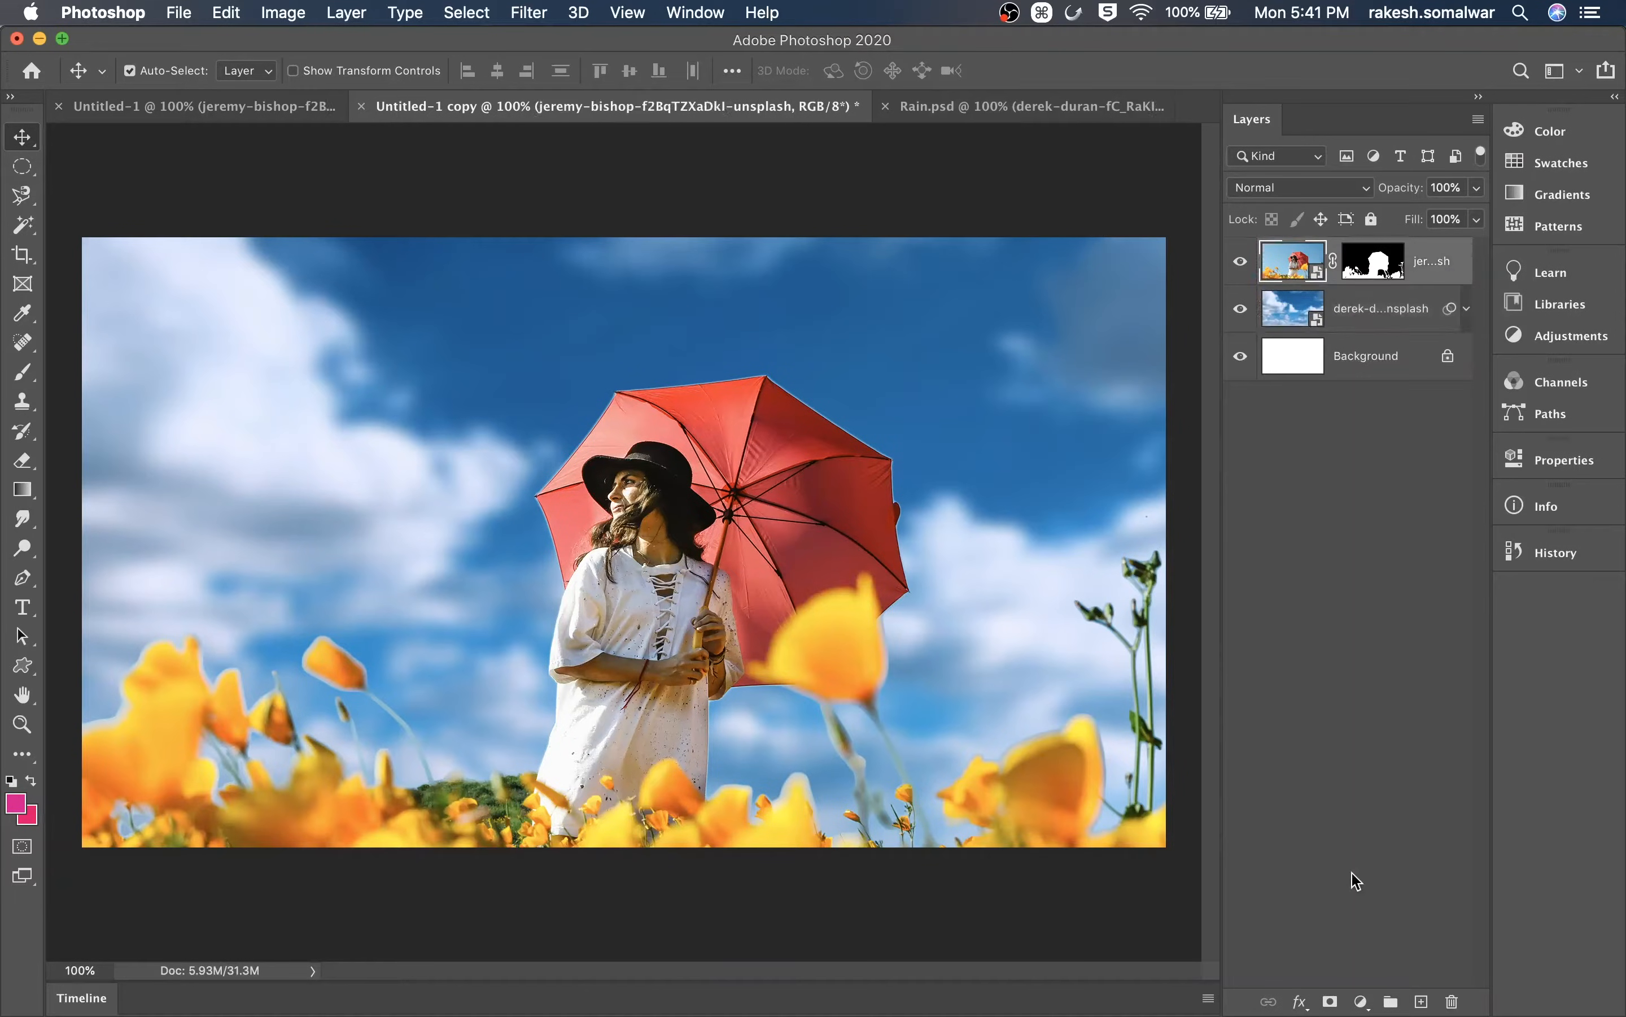
pyautogui.click(1361, 1002)
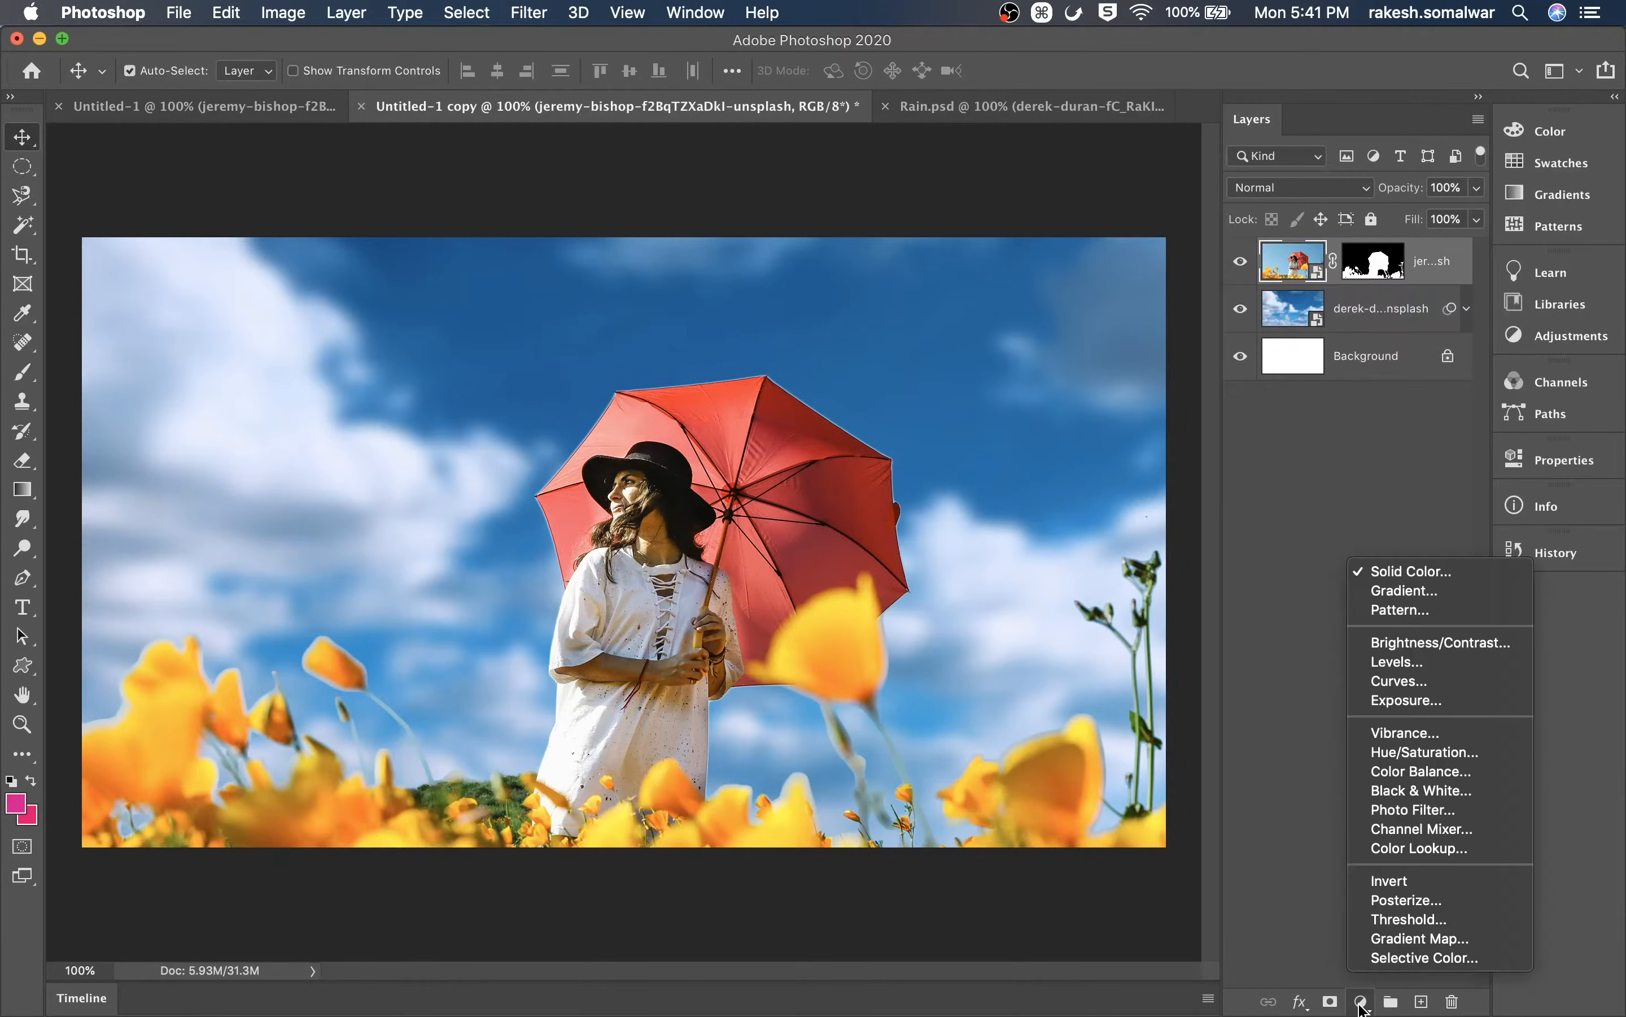
pyautogui.click(1418, 567)
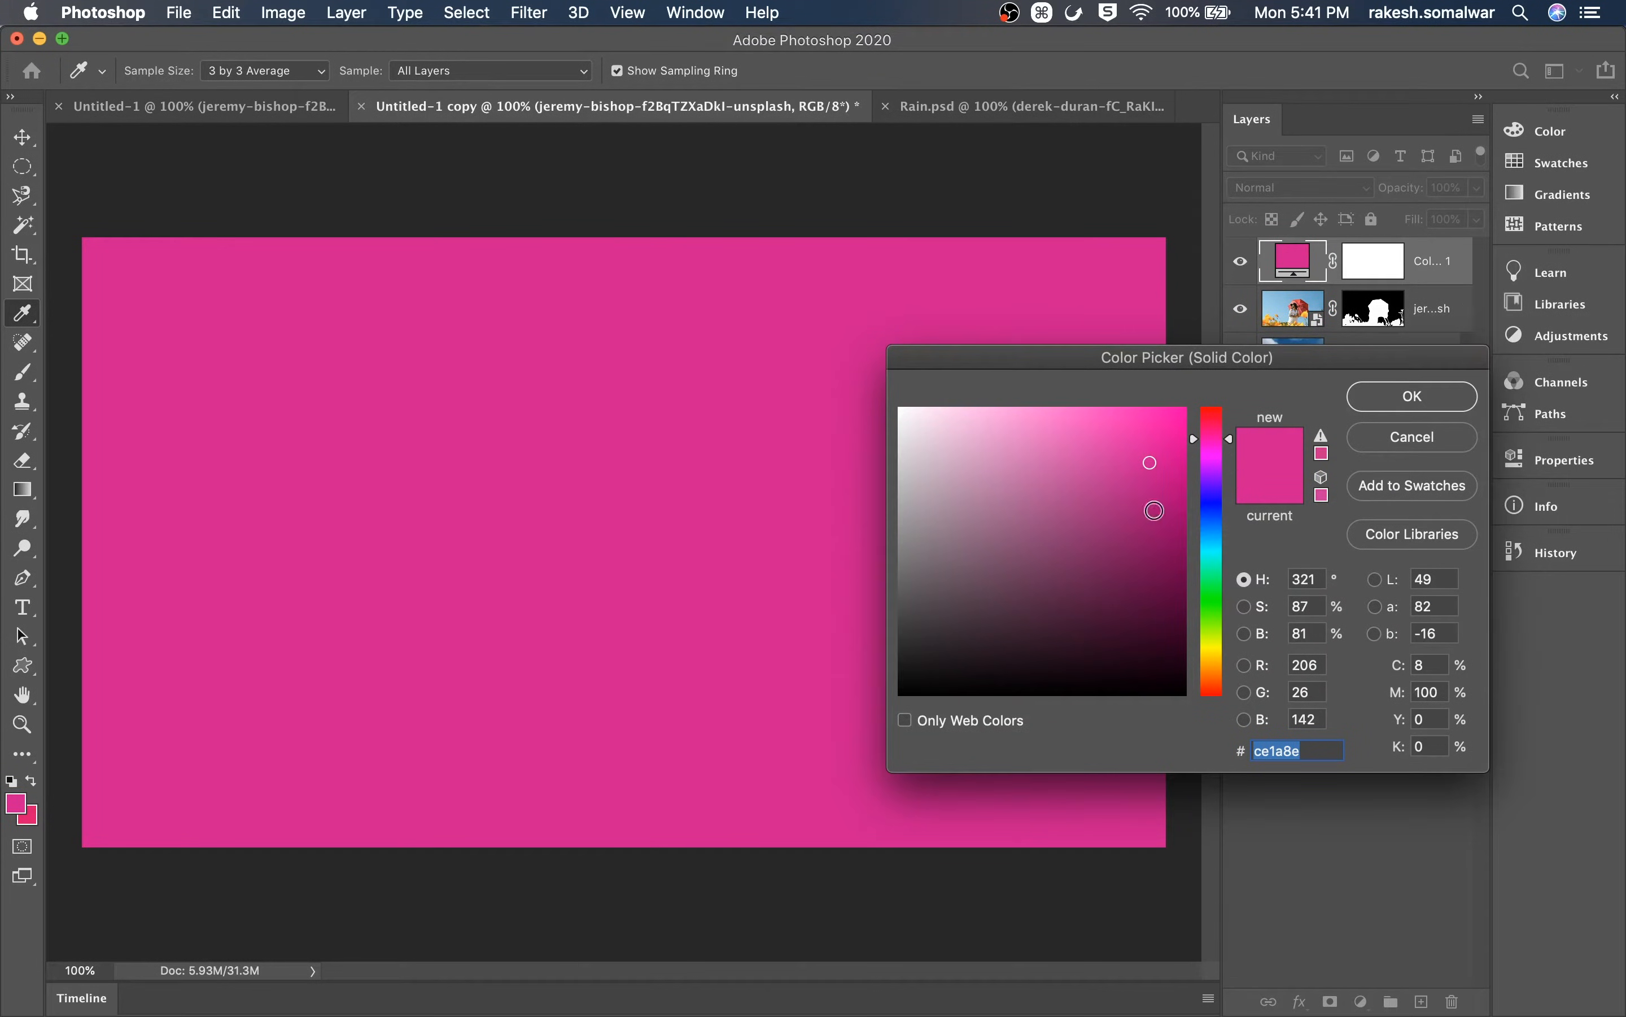
pyautogui.click(901, 694)
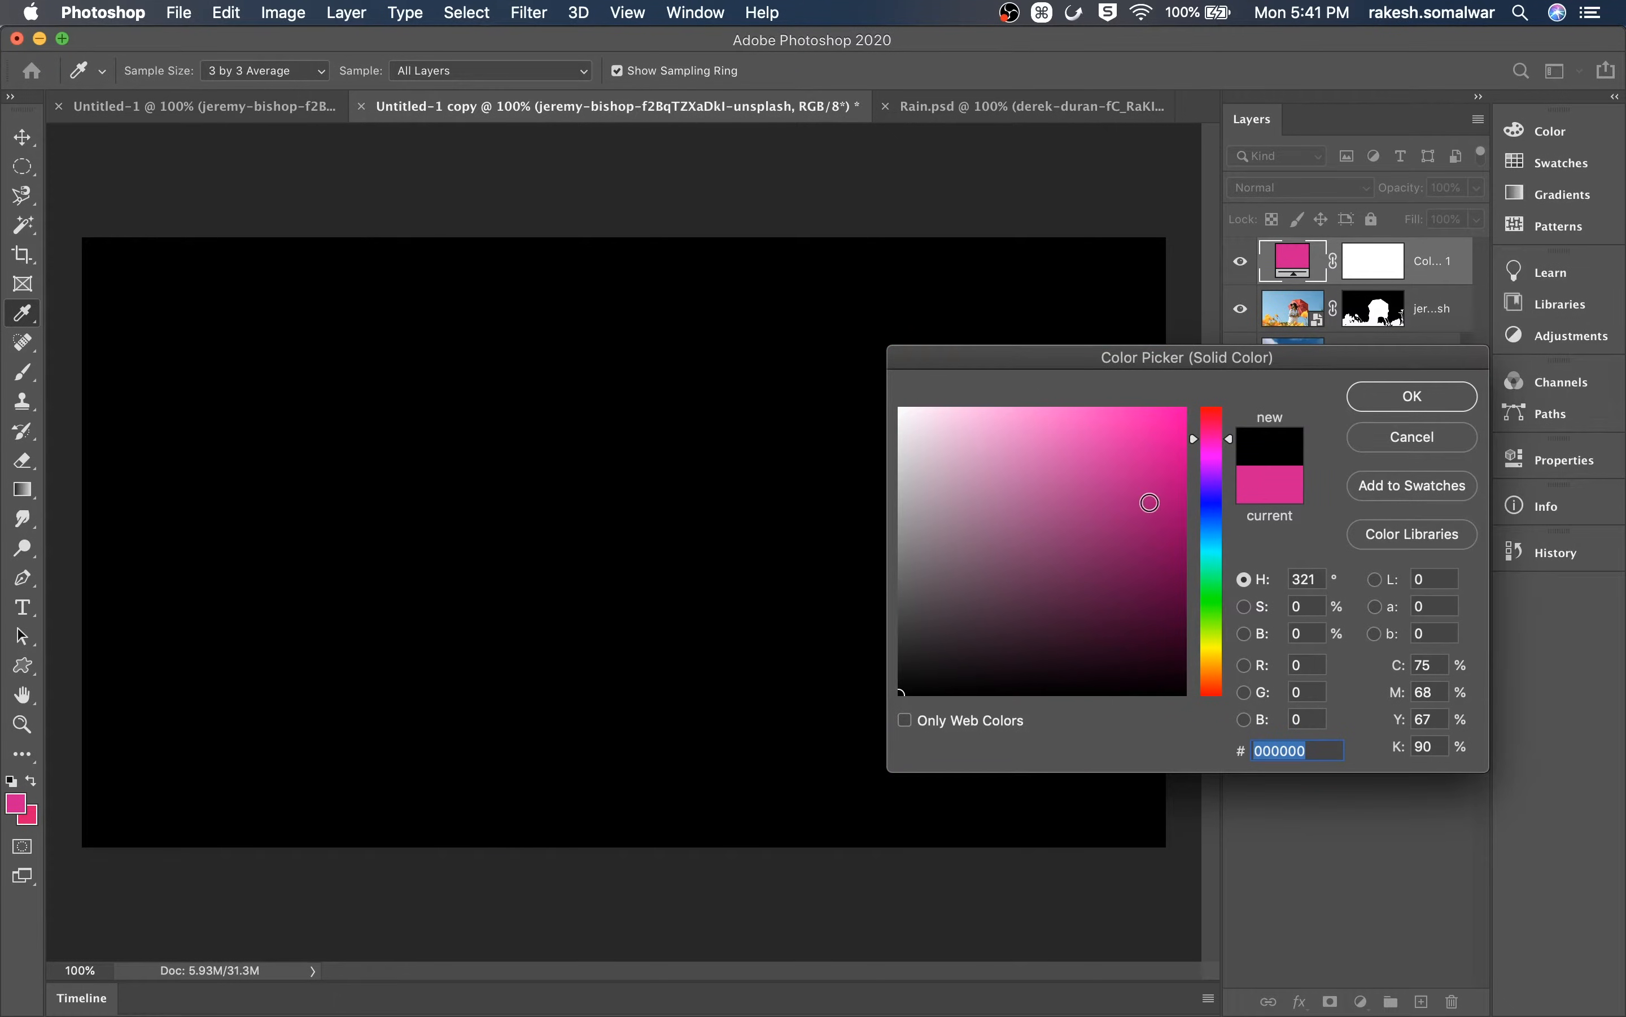
pyautogui.click(1437, 403)
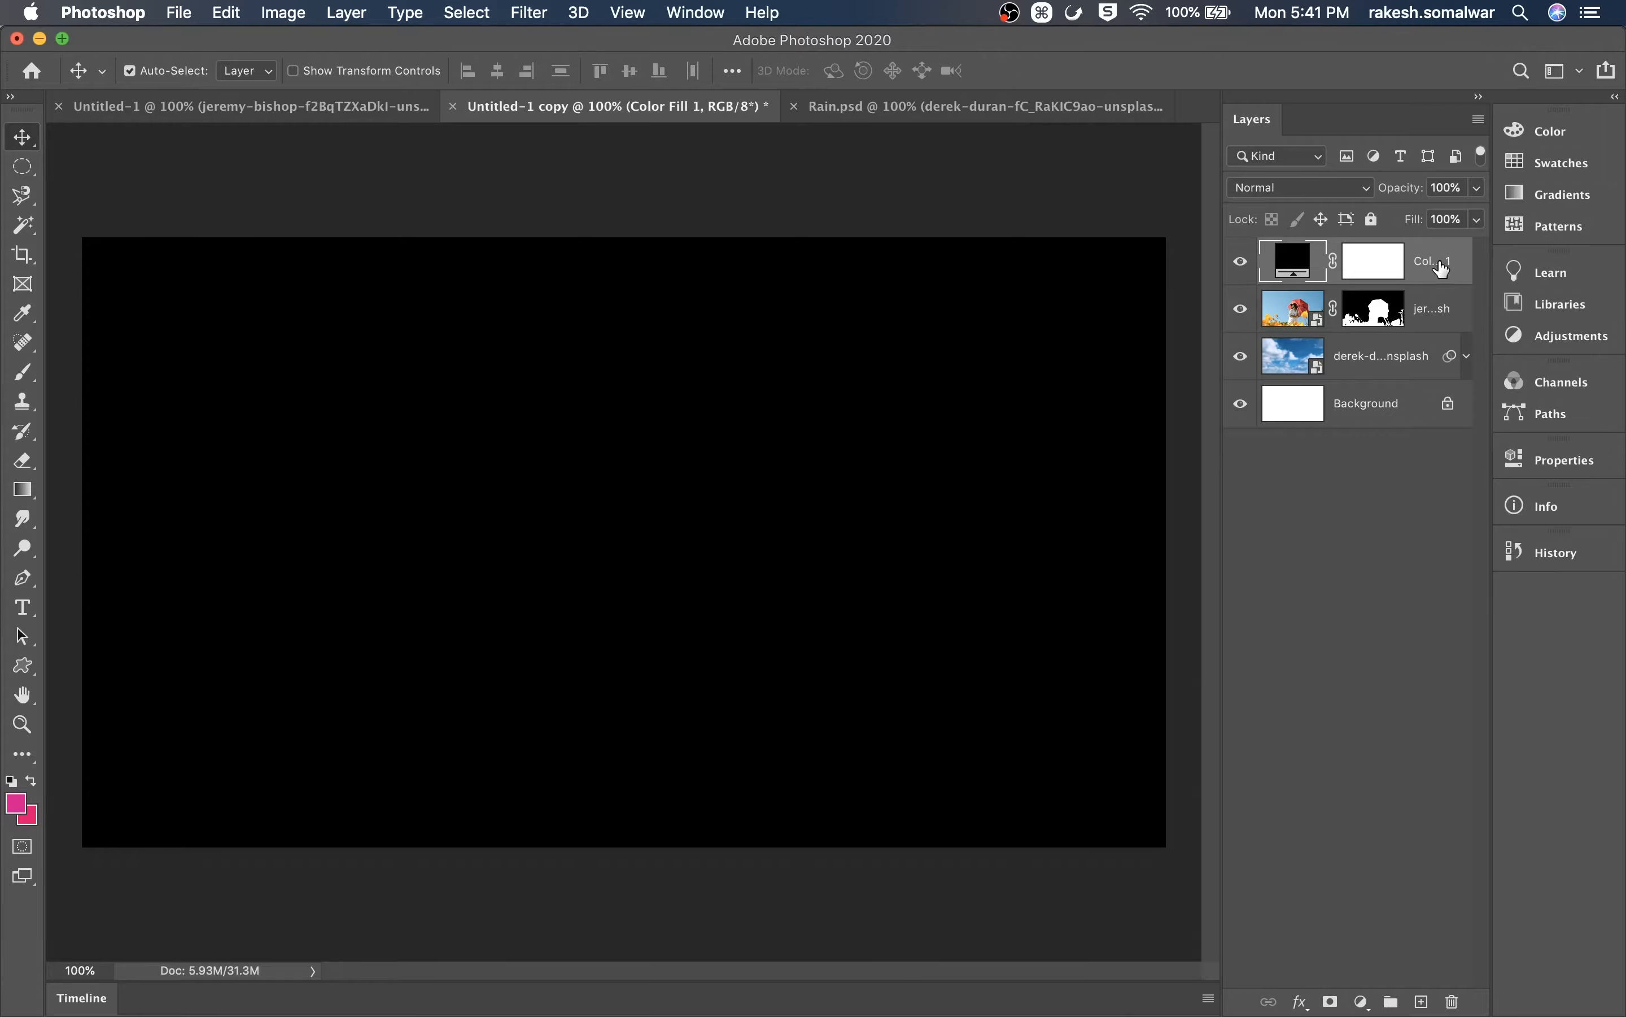
# Convert the black fill layer to a smart object and add 32% Gaussian monochromatic noise to it
pyautogui.rightClick(1439, 265)
pyautogui.click(1248, 343)
pyautogui.click(531, 14)
pyautogui.moveTo(582, 352)
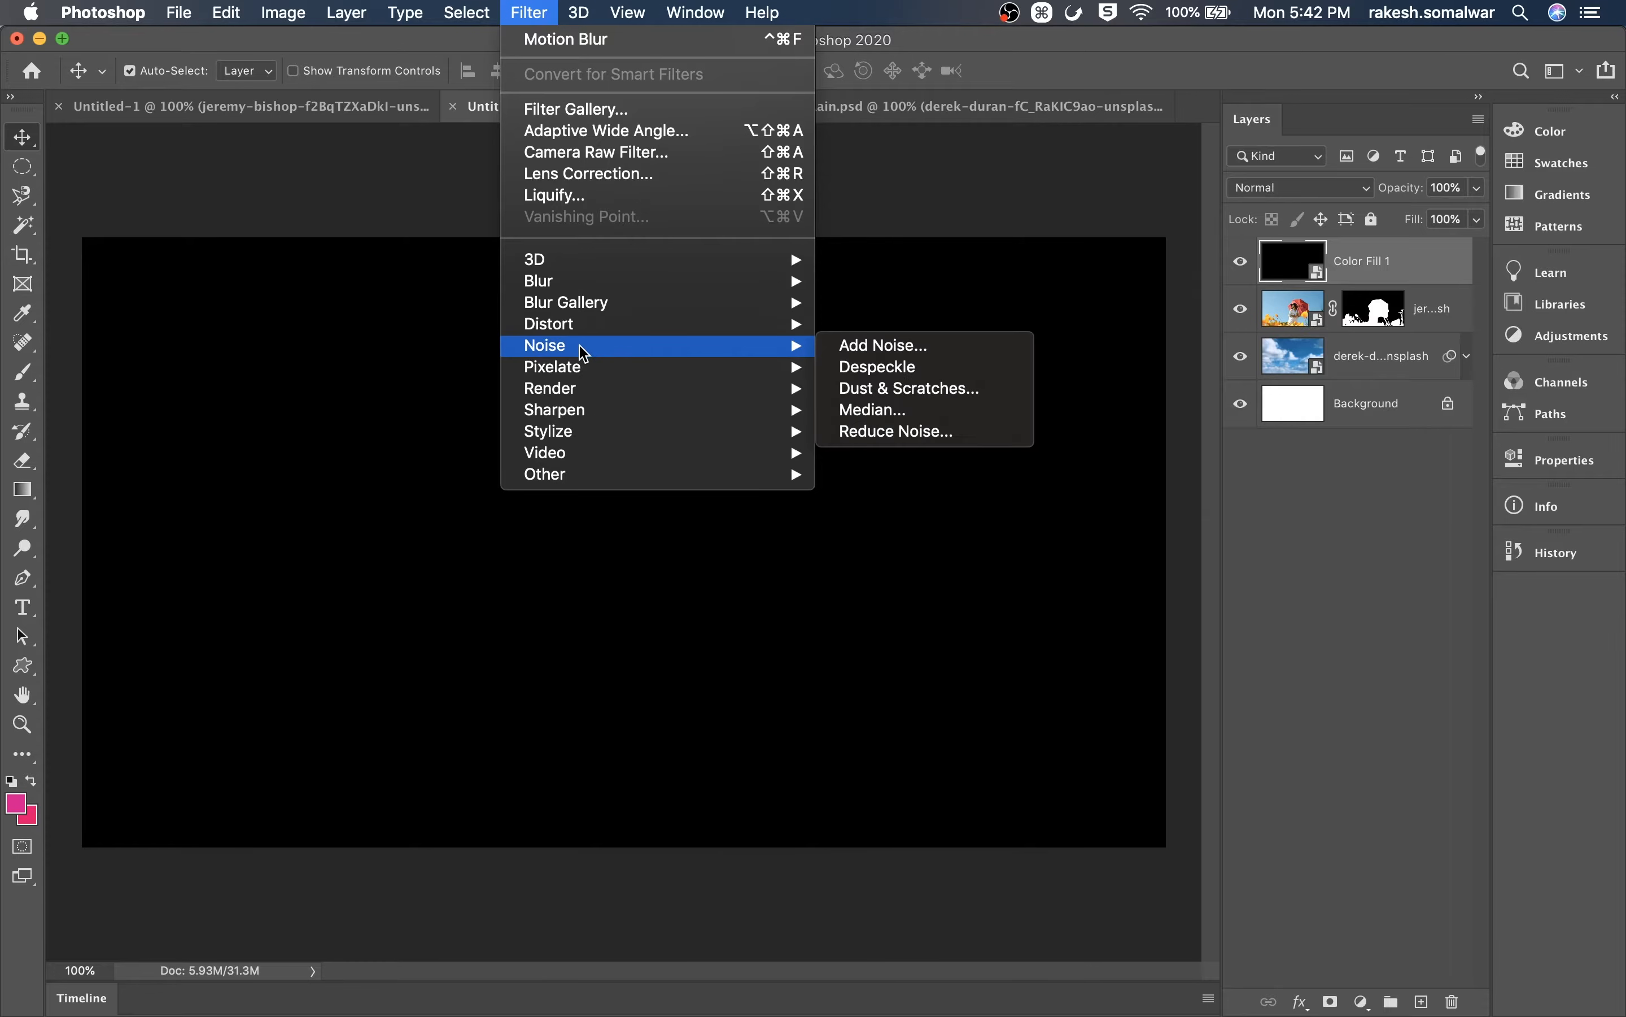
pyautogui.click(937, 356)
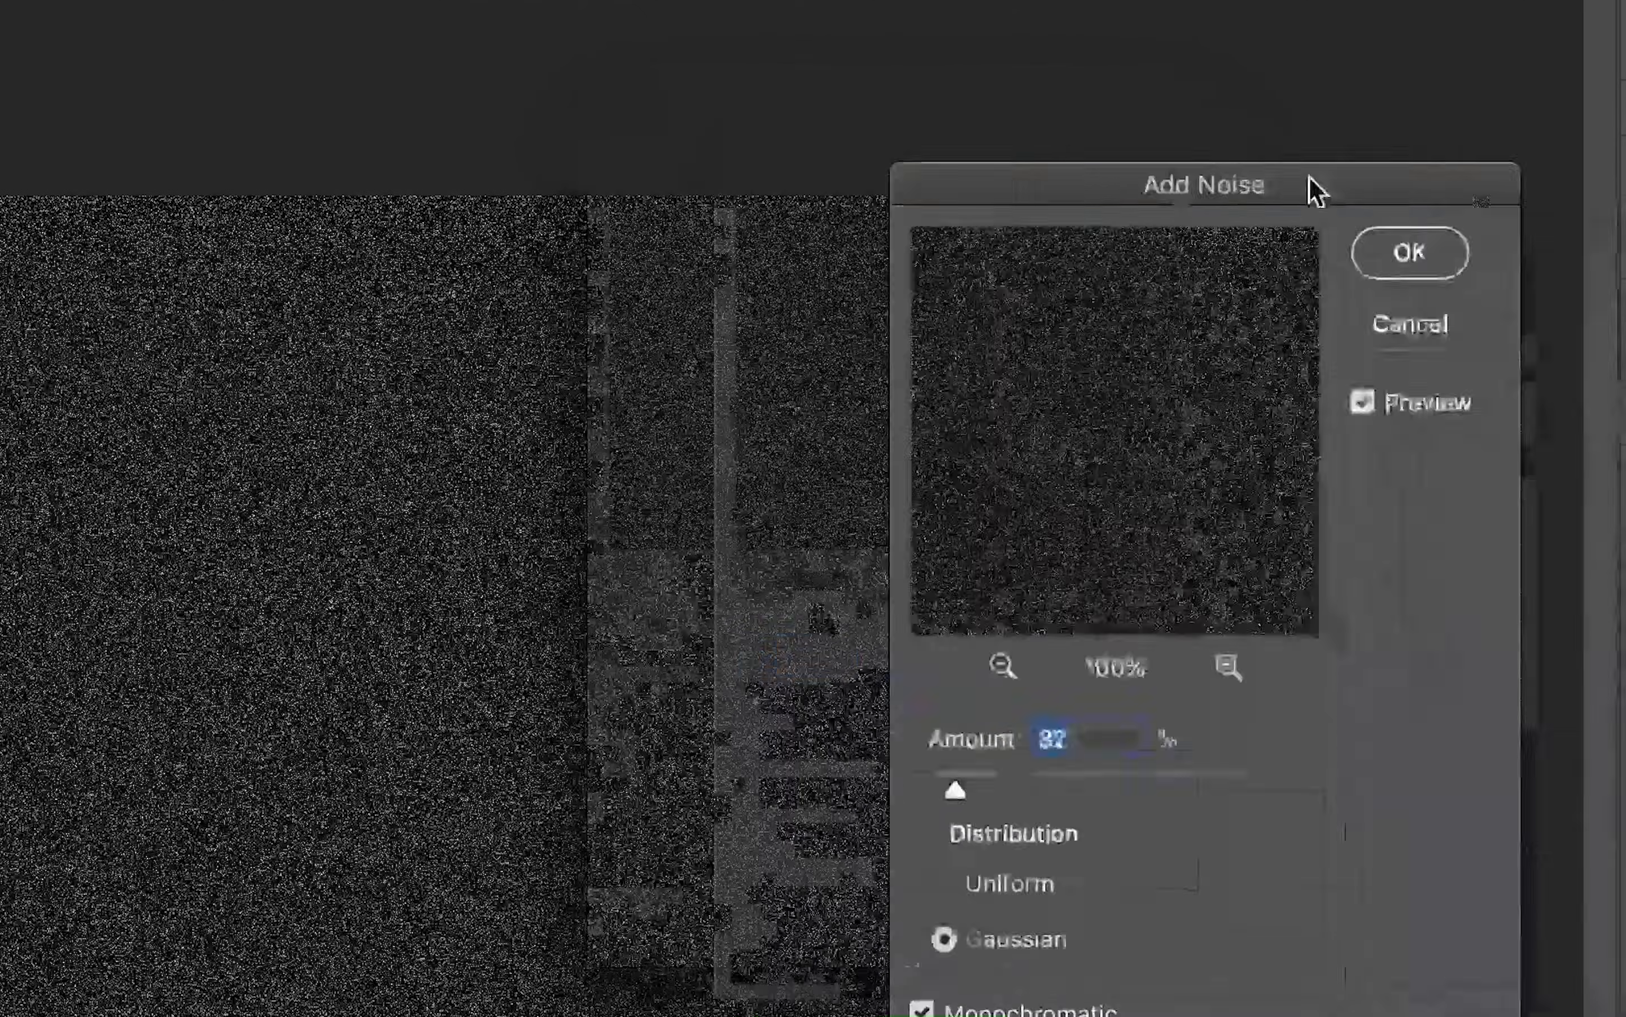
pyautogui.moveTo(1314, 191); pyautogui.dragTo(1478, 243)
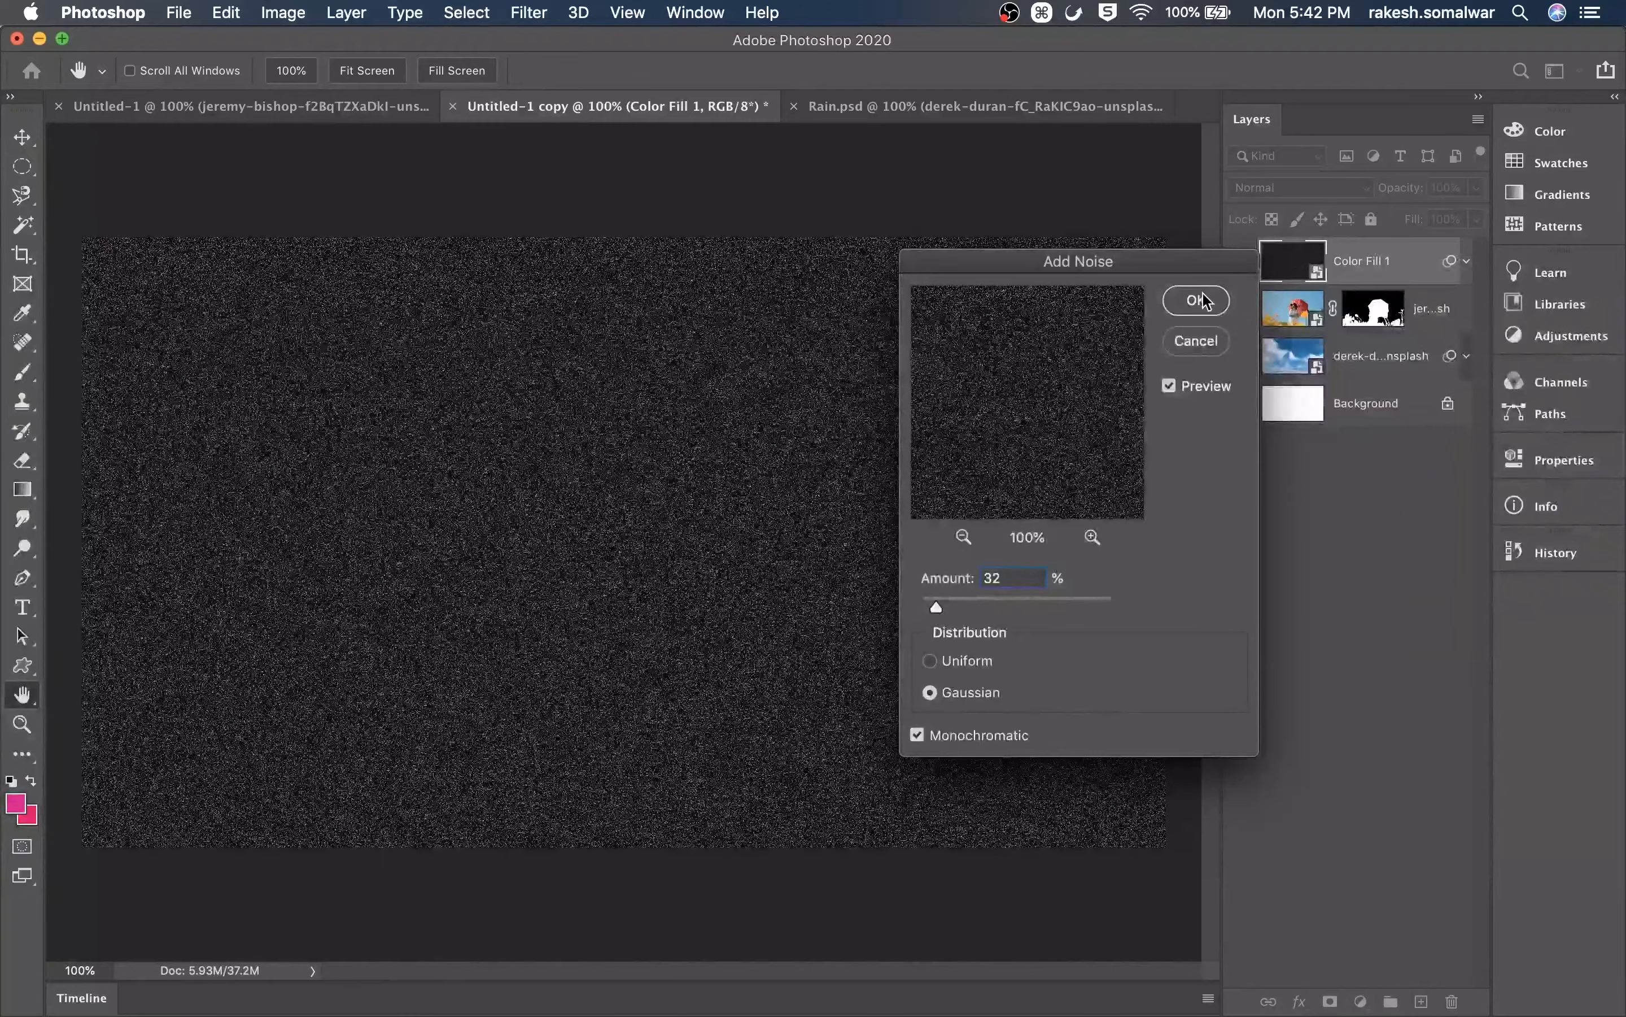
pyautogui.click(1573, 306)
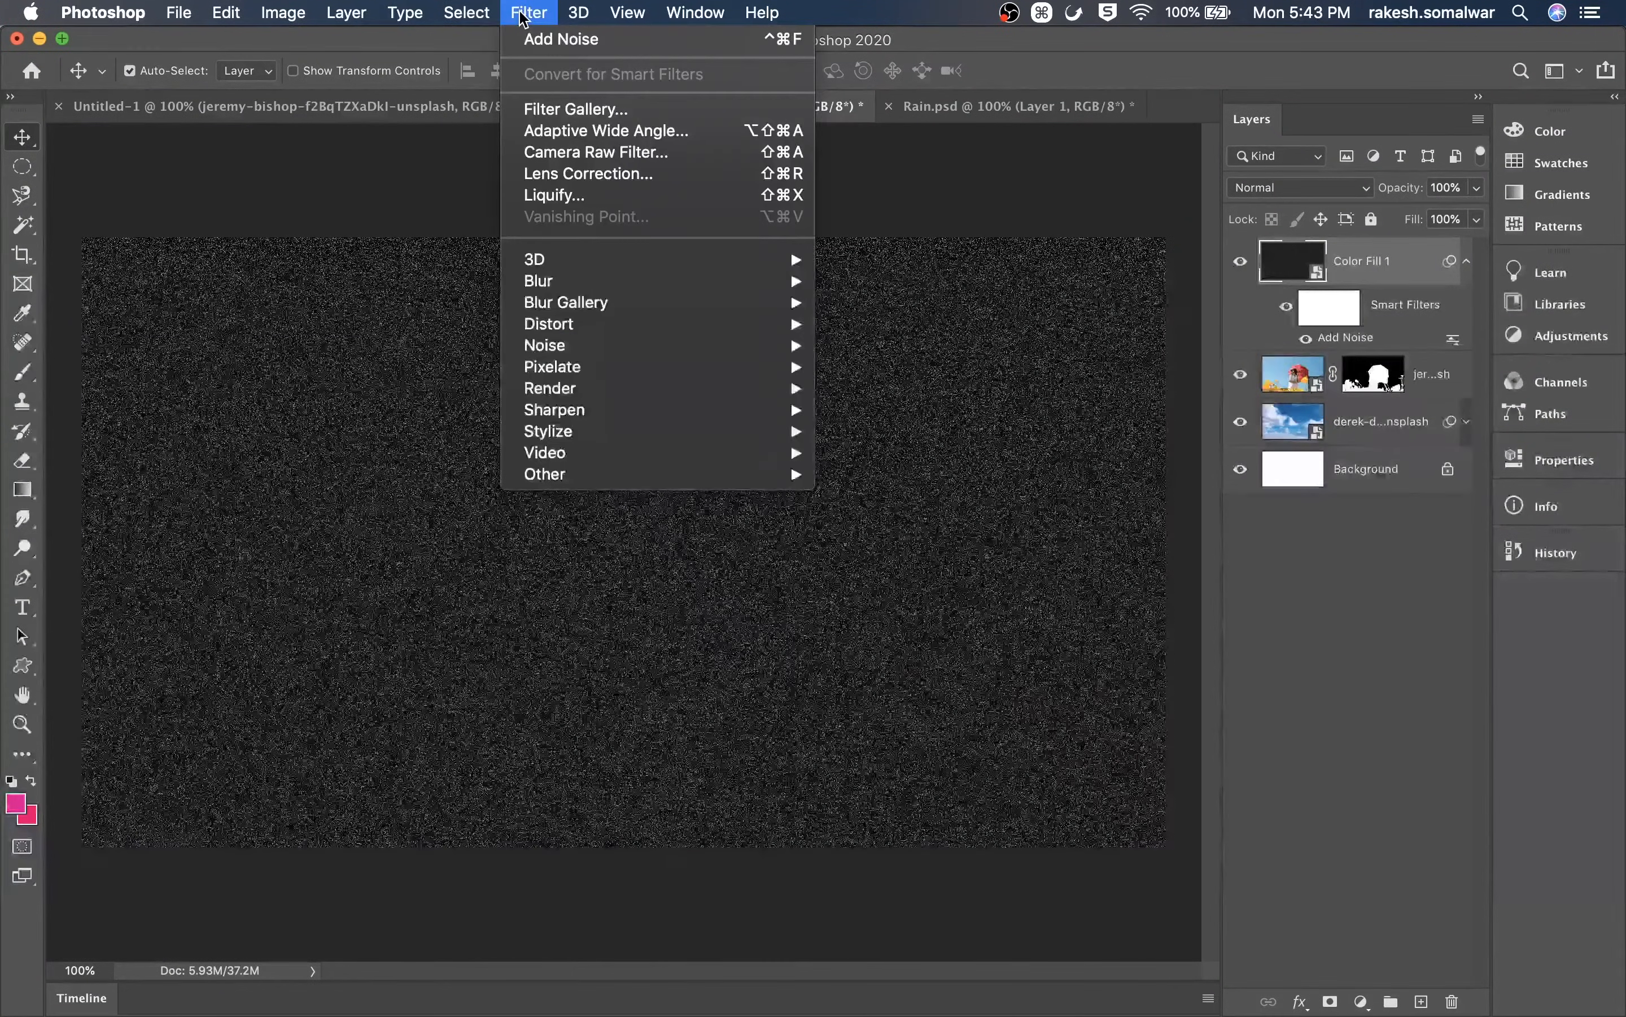
# Apply a Motion Blur to the noise layer with an angle of 71° and a distance of 33 pixels
pyautogui.moveTo(567, 351)
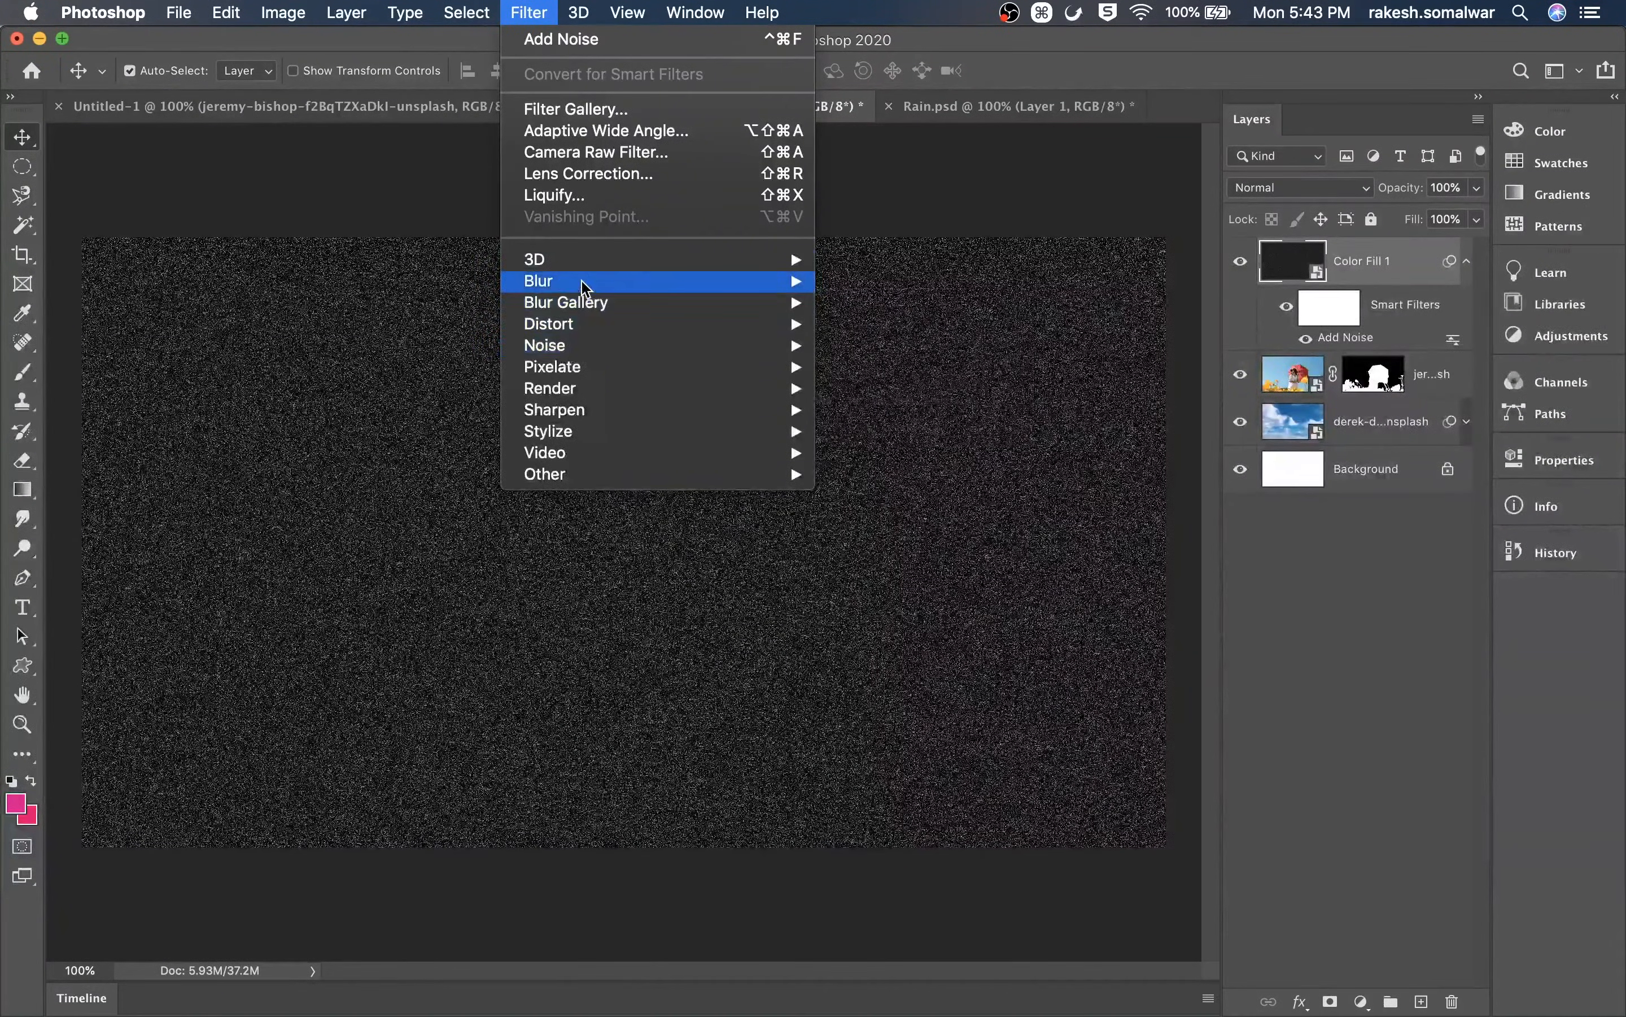
pyautogui.moveTo(581, 282)
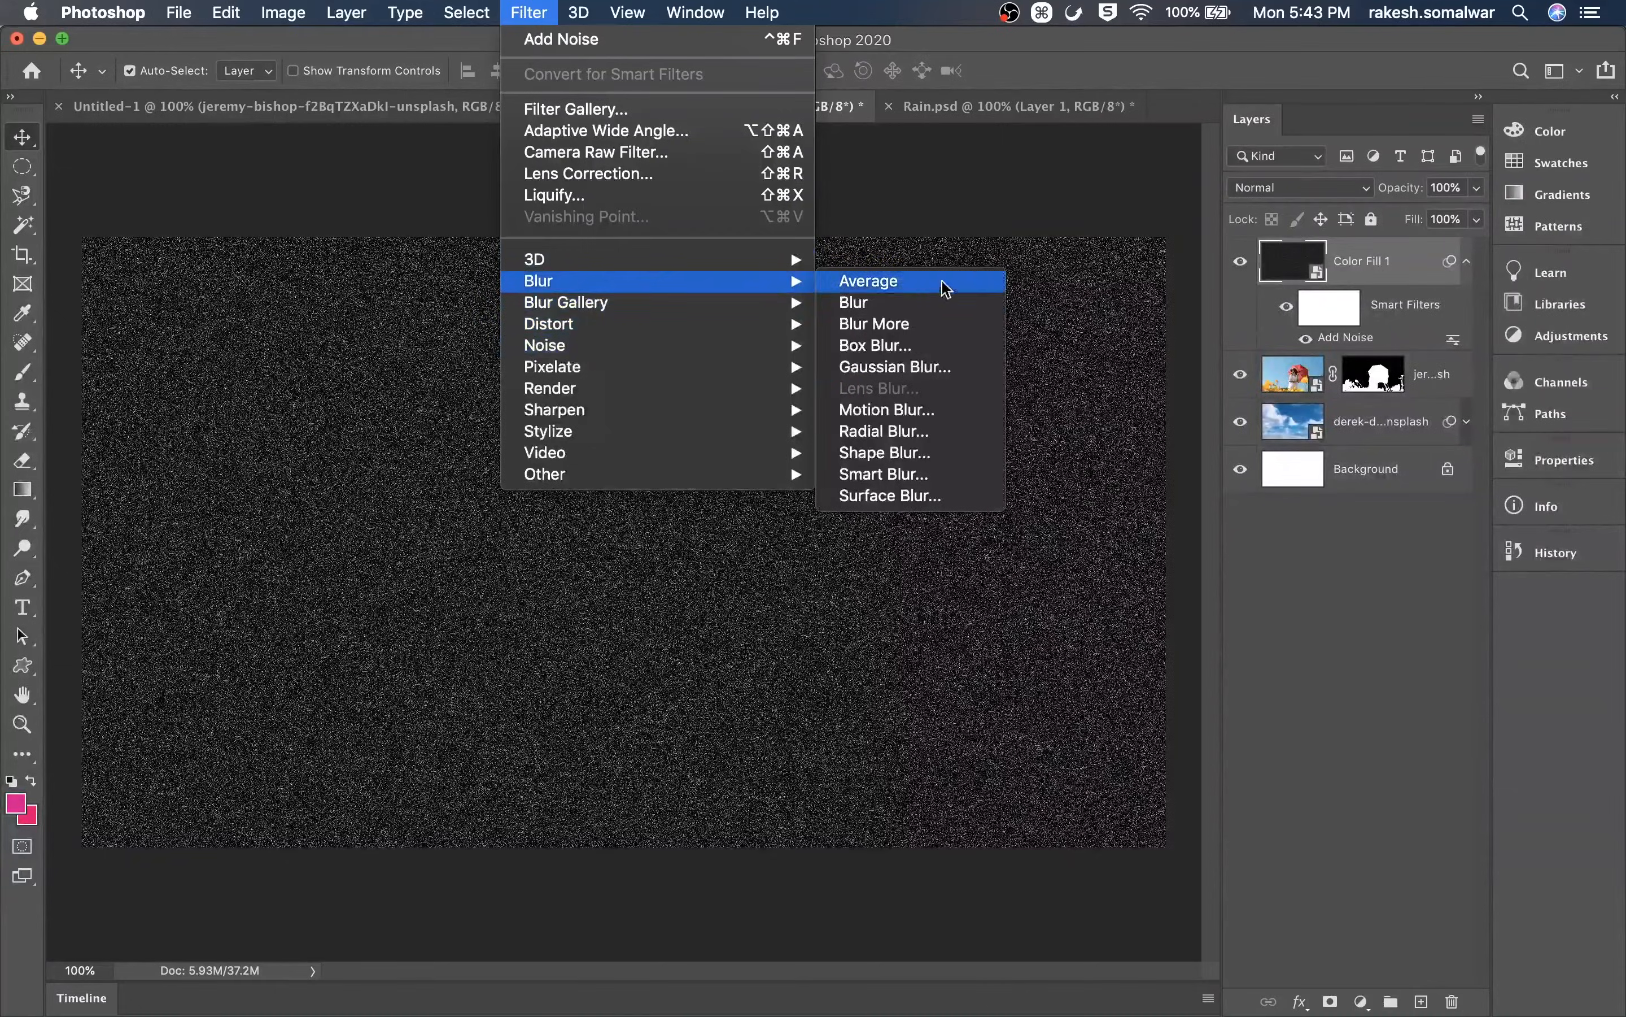
pyautogui.click(895, 412)
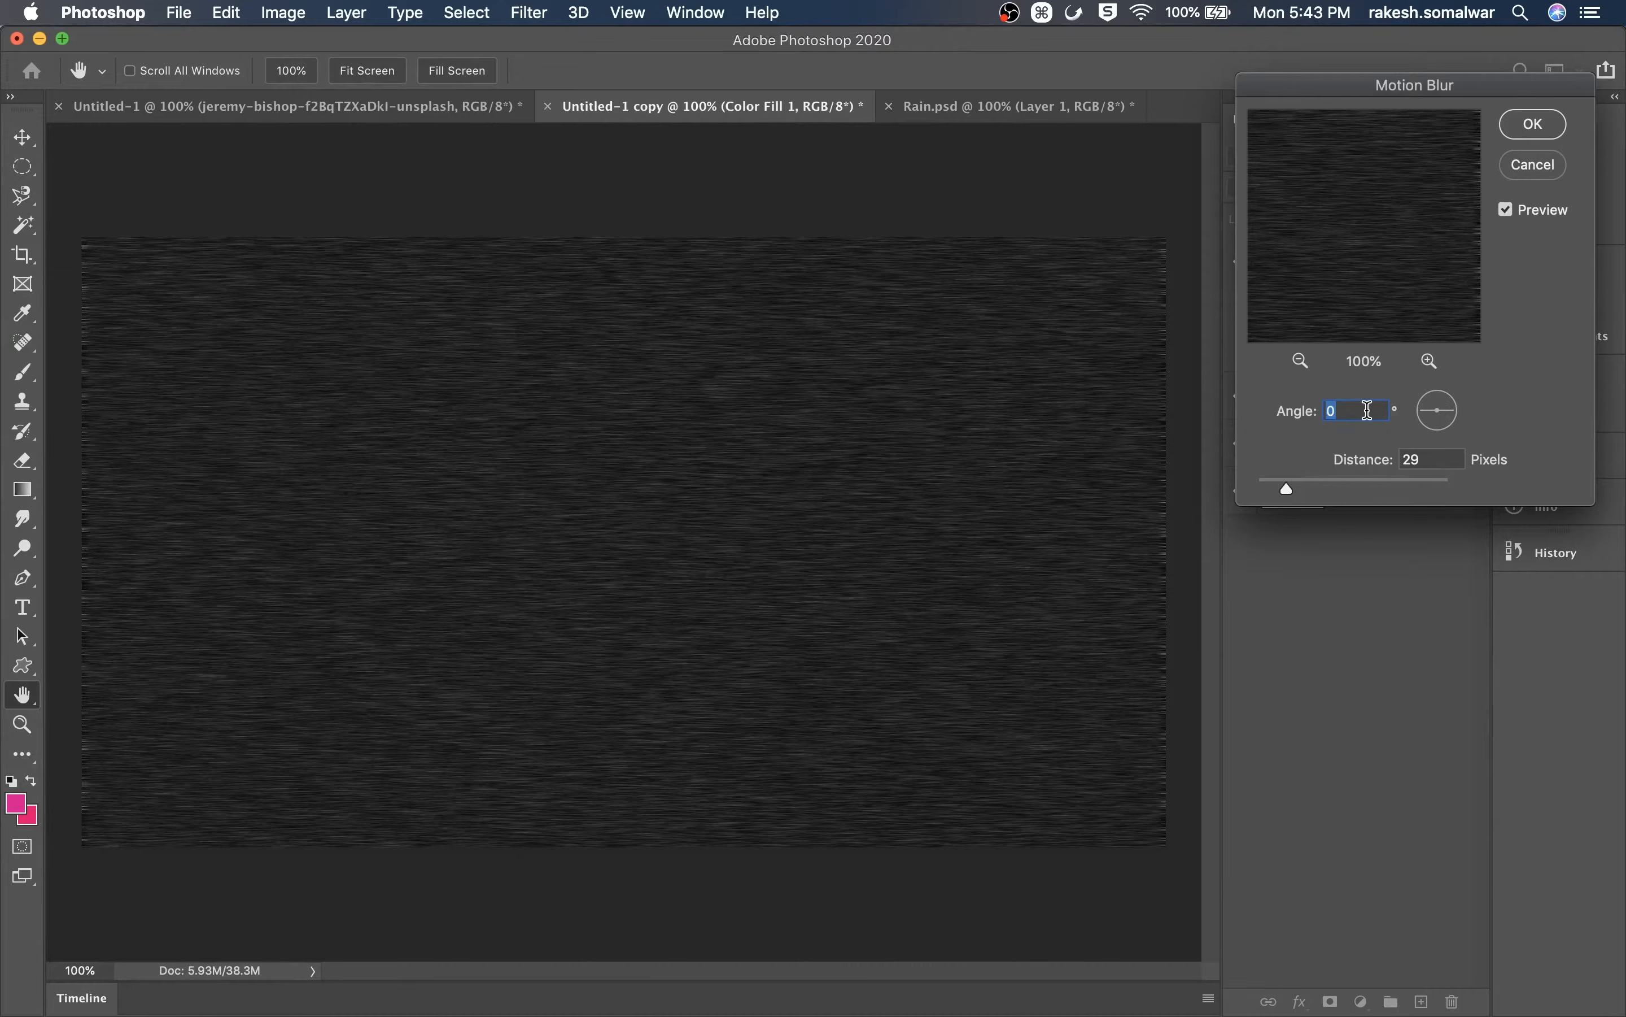
pyautogui.write('70')
pyautogui.moveTo(1286, 489); pyautogui.dragTo(1293, 488)
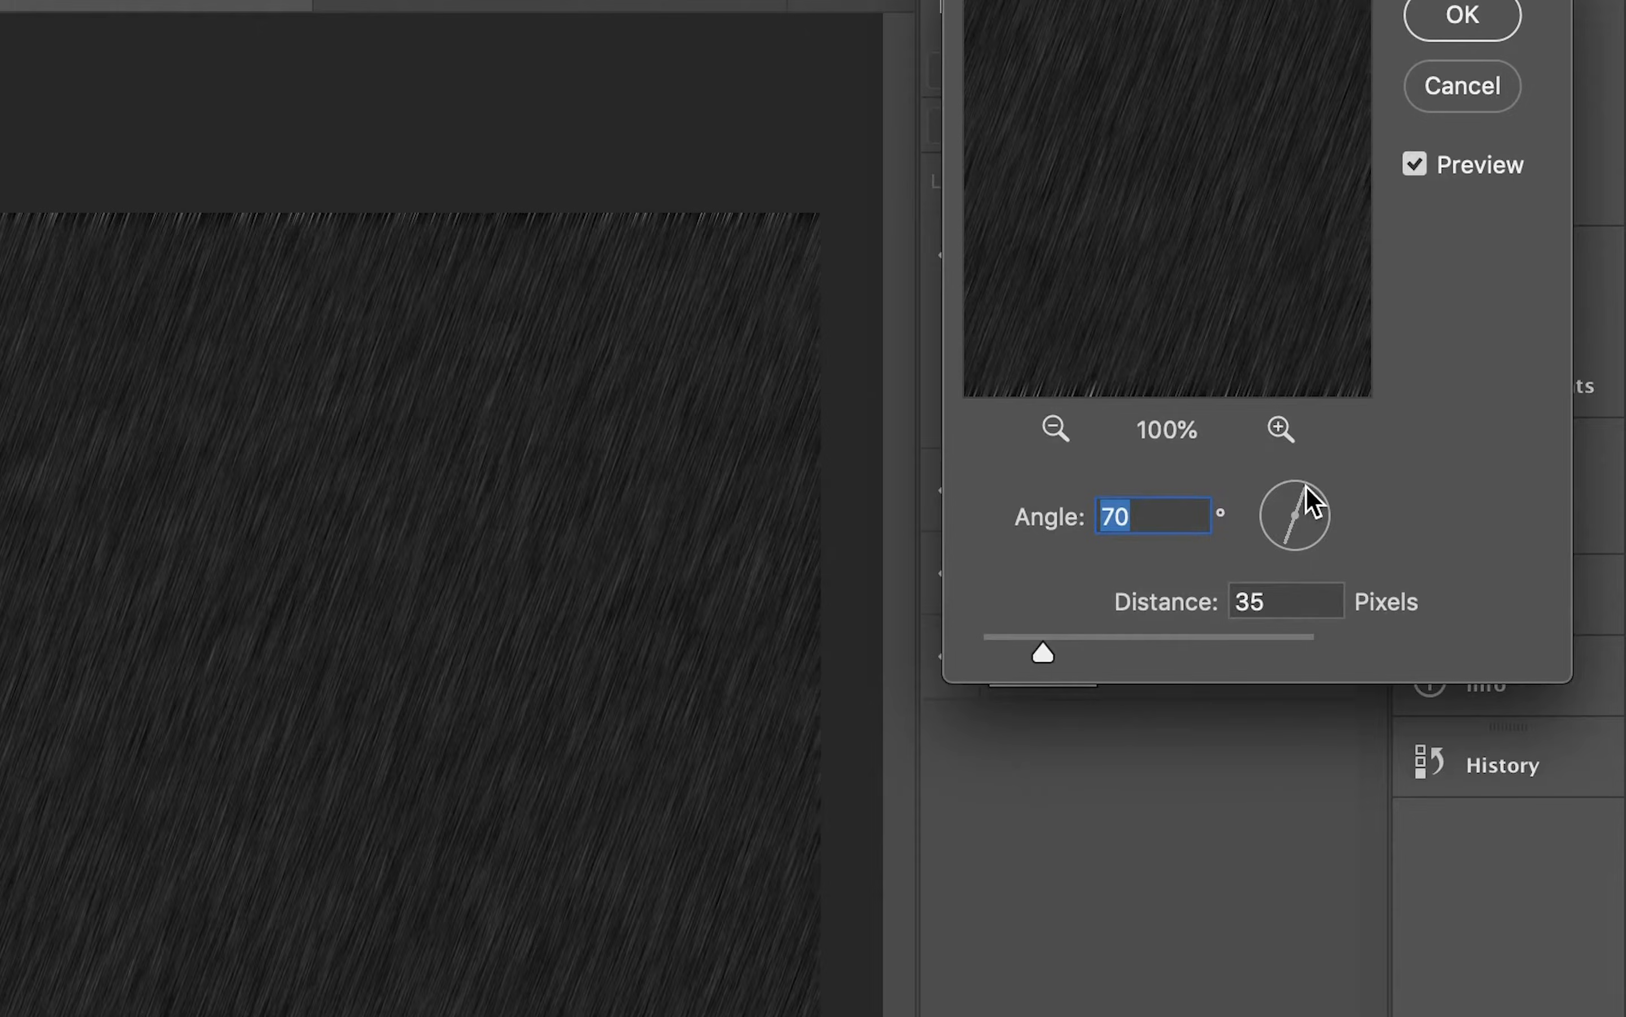
pyautogui.moveTo(1443, 396); pyautogui.dragTo(1445, 395)
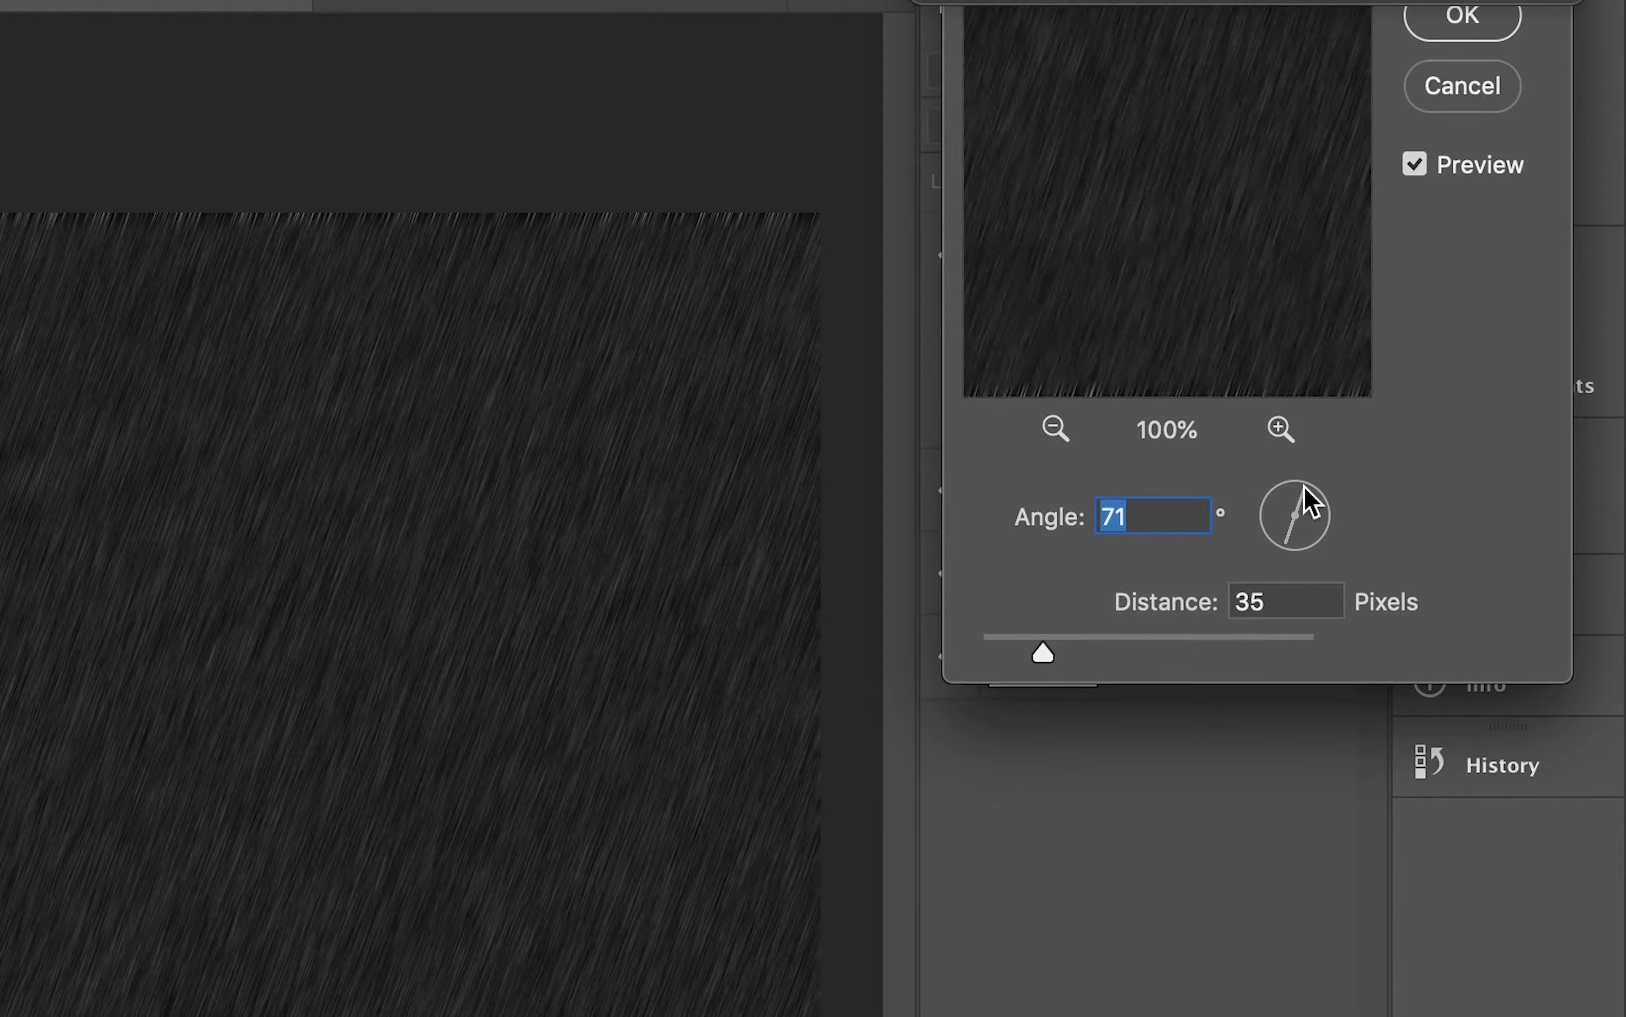
pyautogui.moveTo(1292, 608); pyautogui.dragTo(1232, 603)
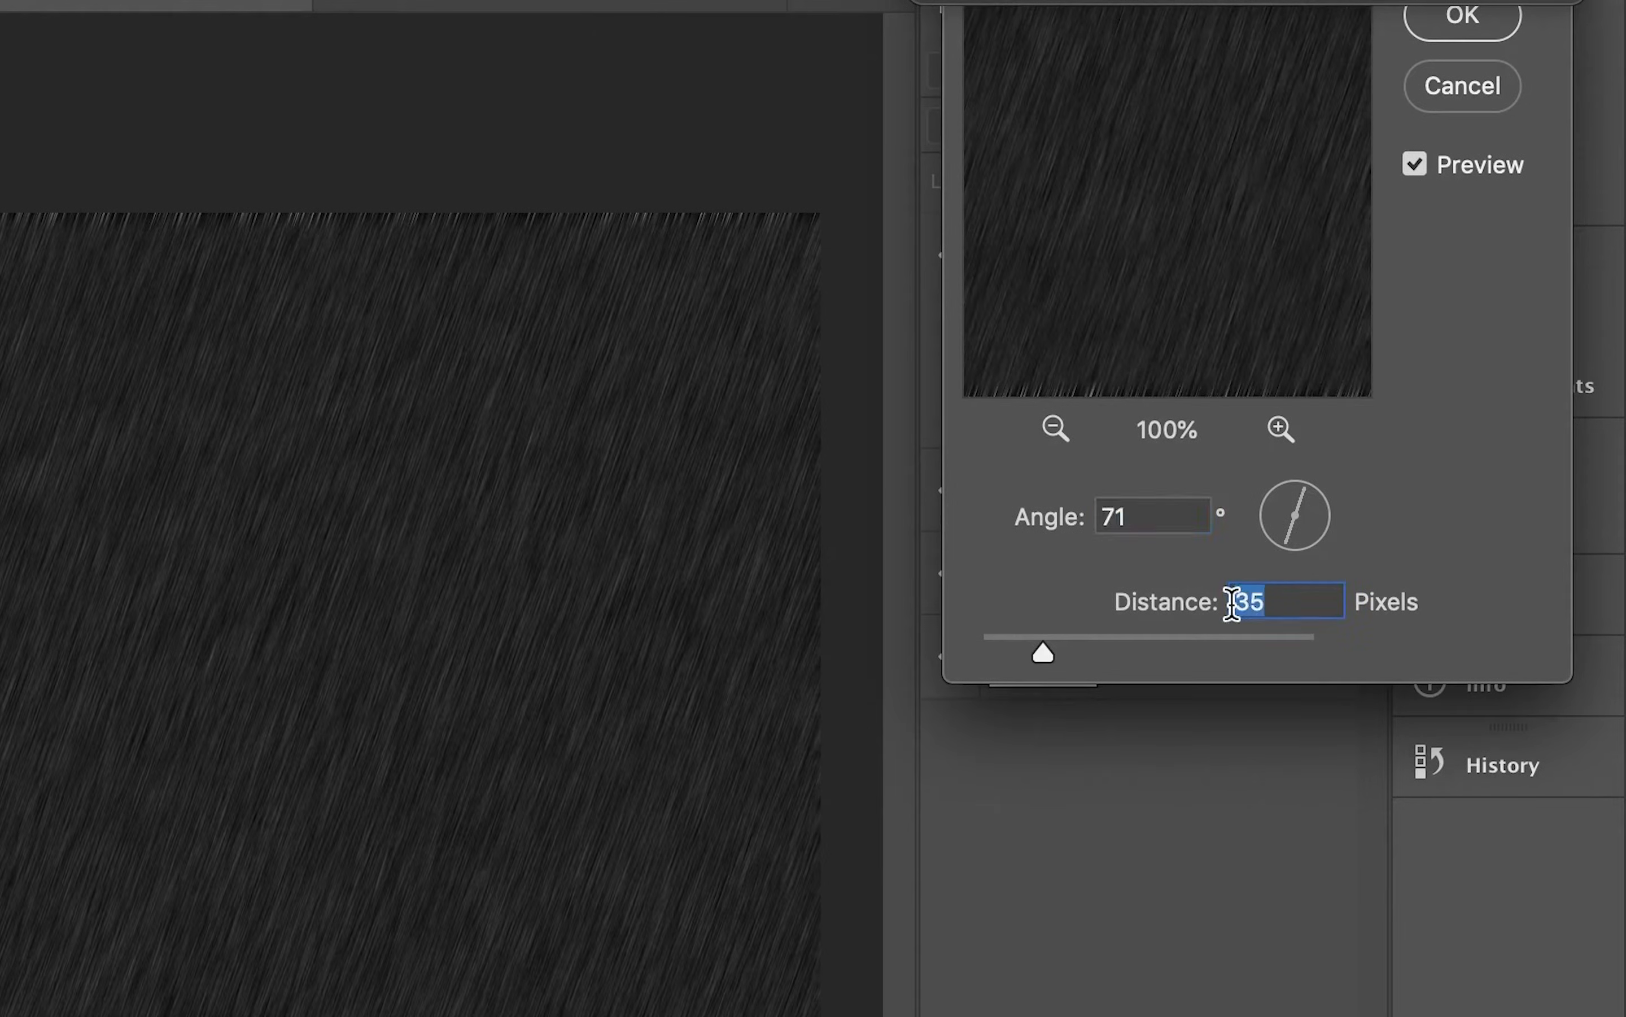
pyautogui.write('33')
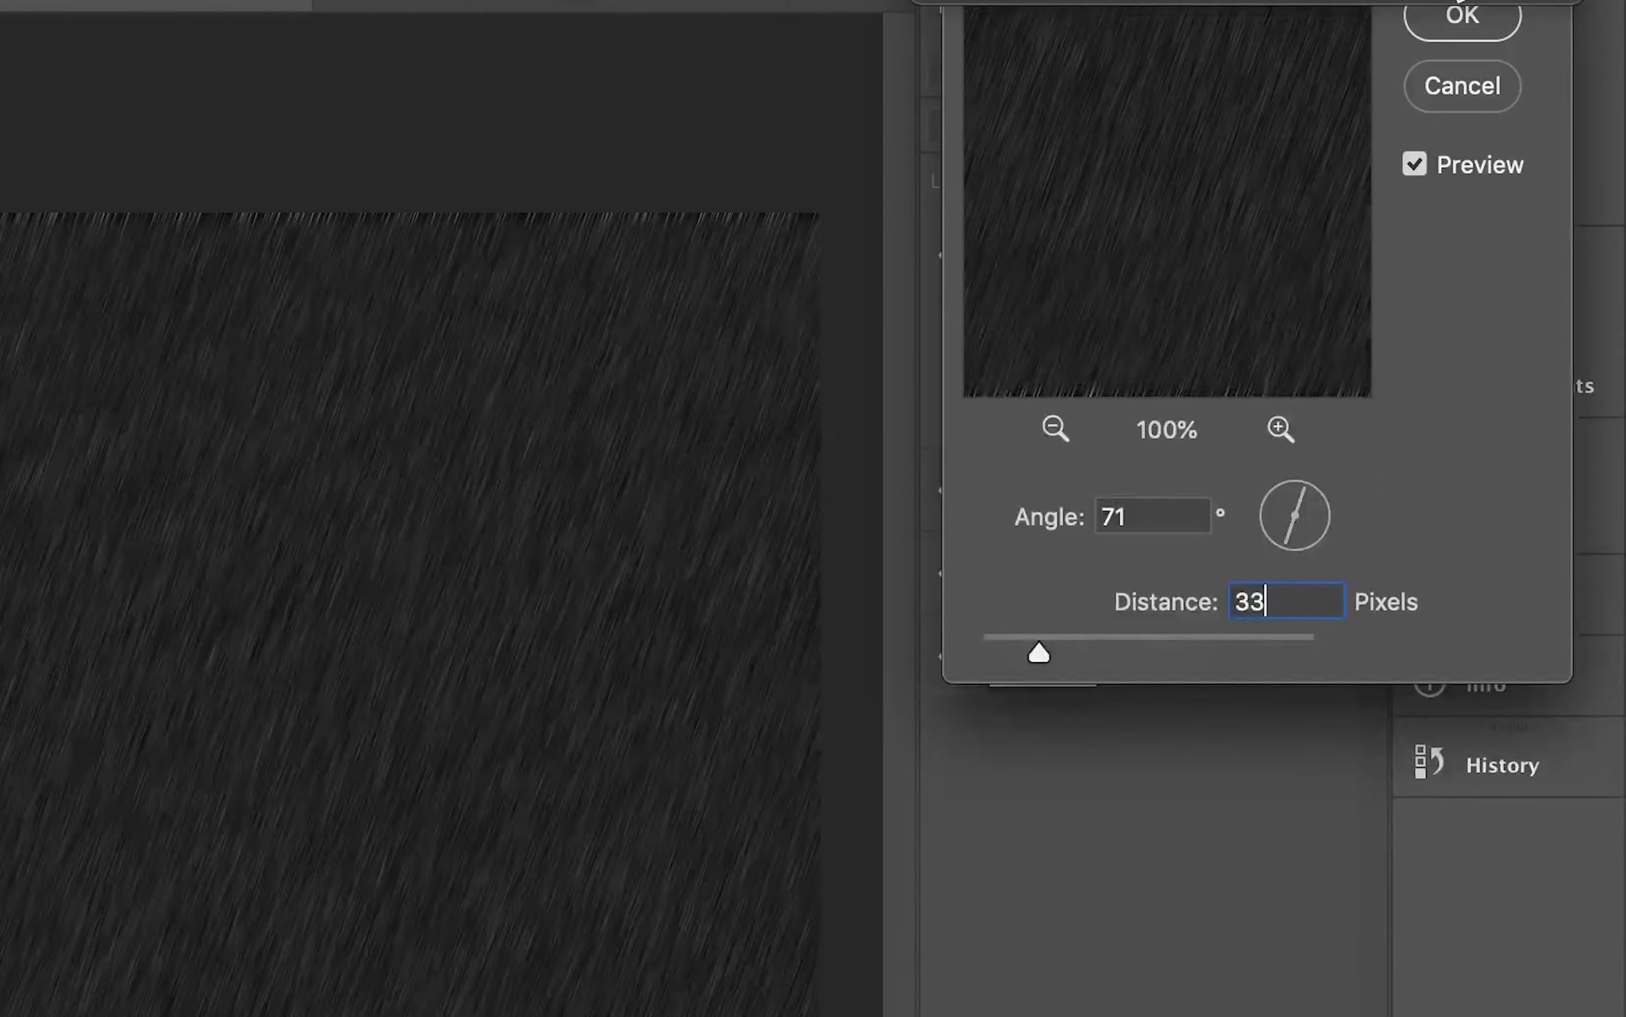
pyautogui.click(1465, 23)
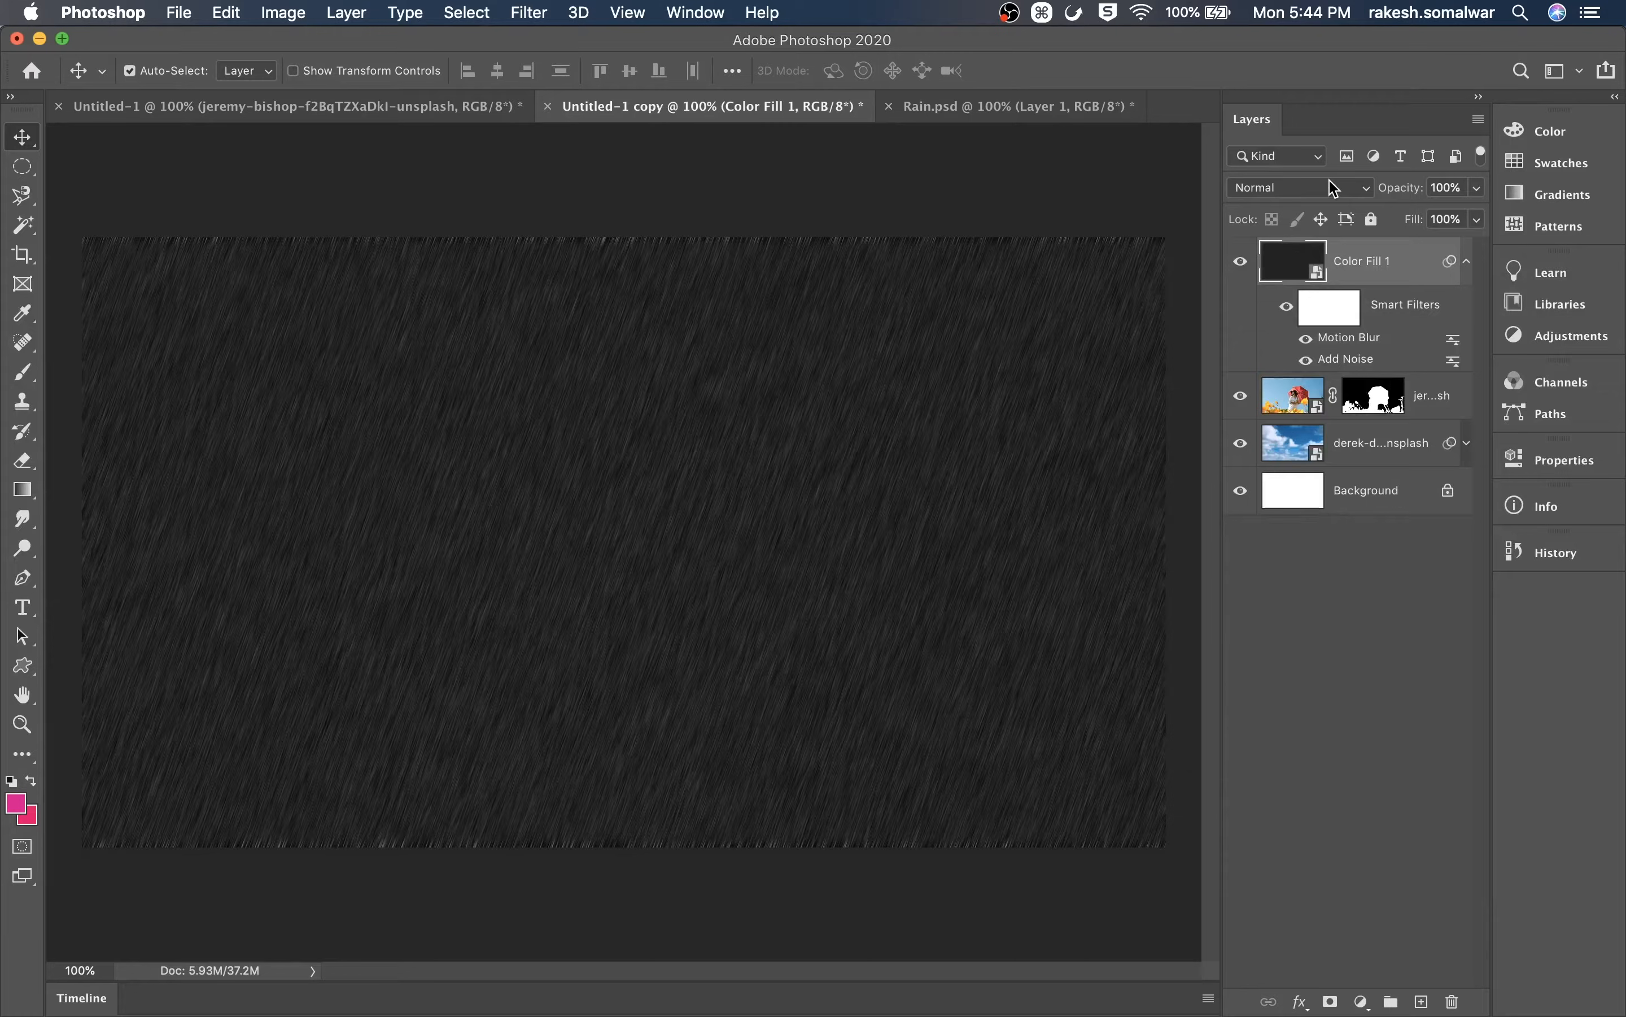
# Set the rain layer's blend mode to Screen and collapse its smart filter list
pyautogui.click(1329, 183)
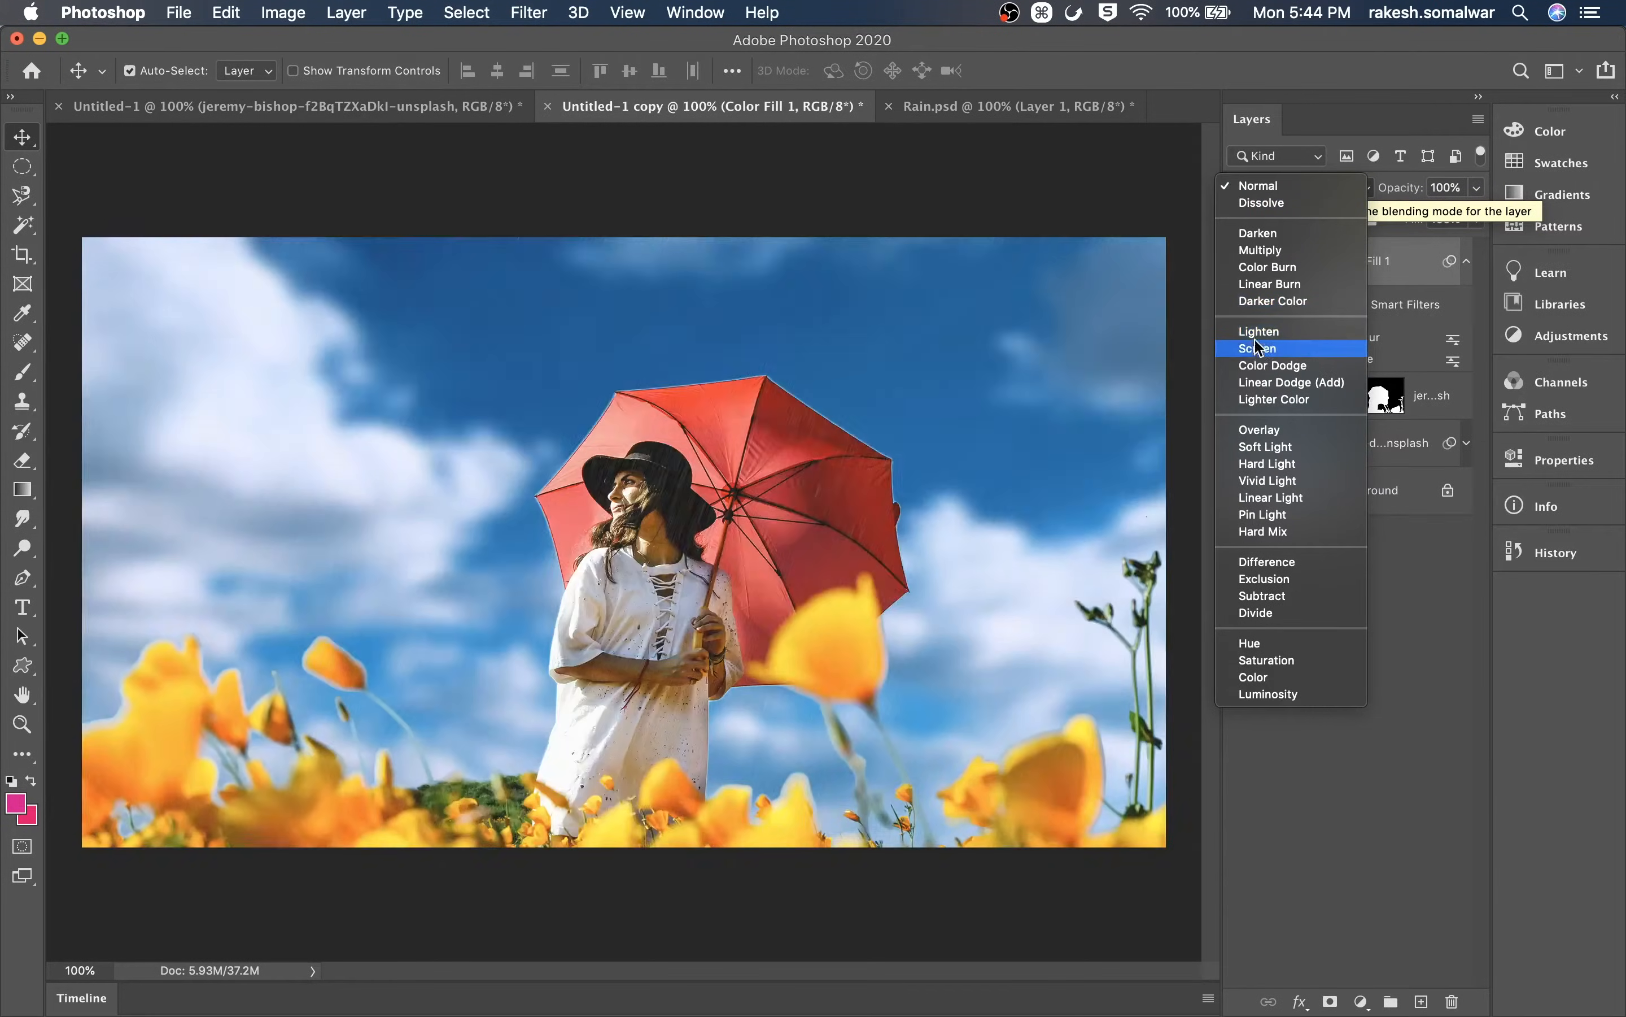
pyautogui.click(1259, 348)
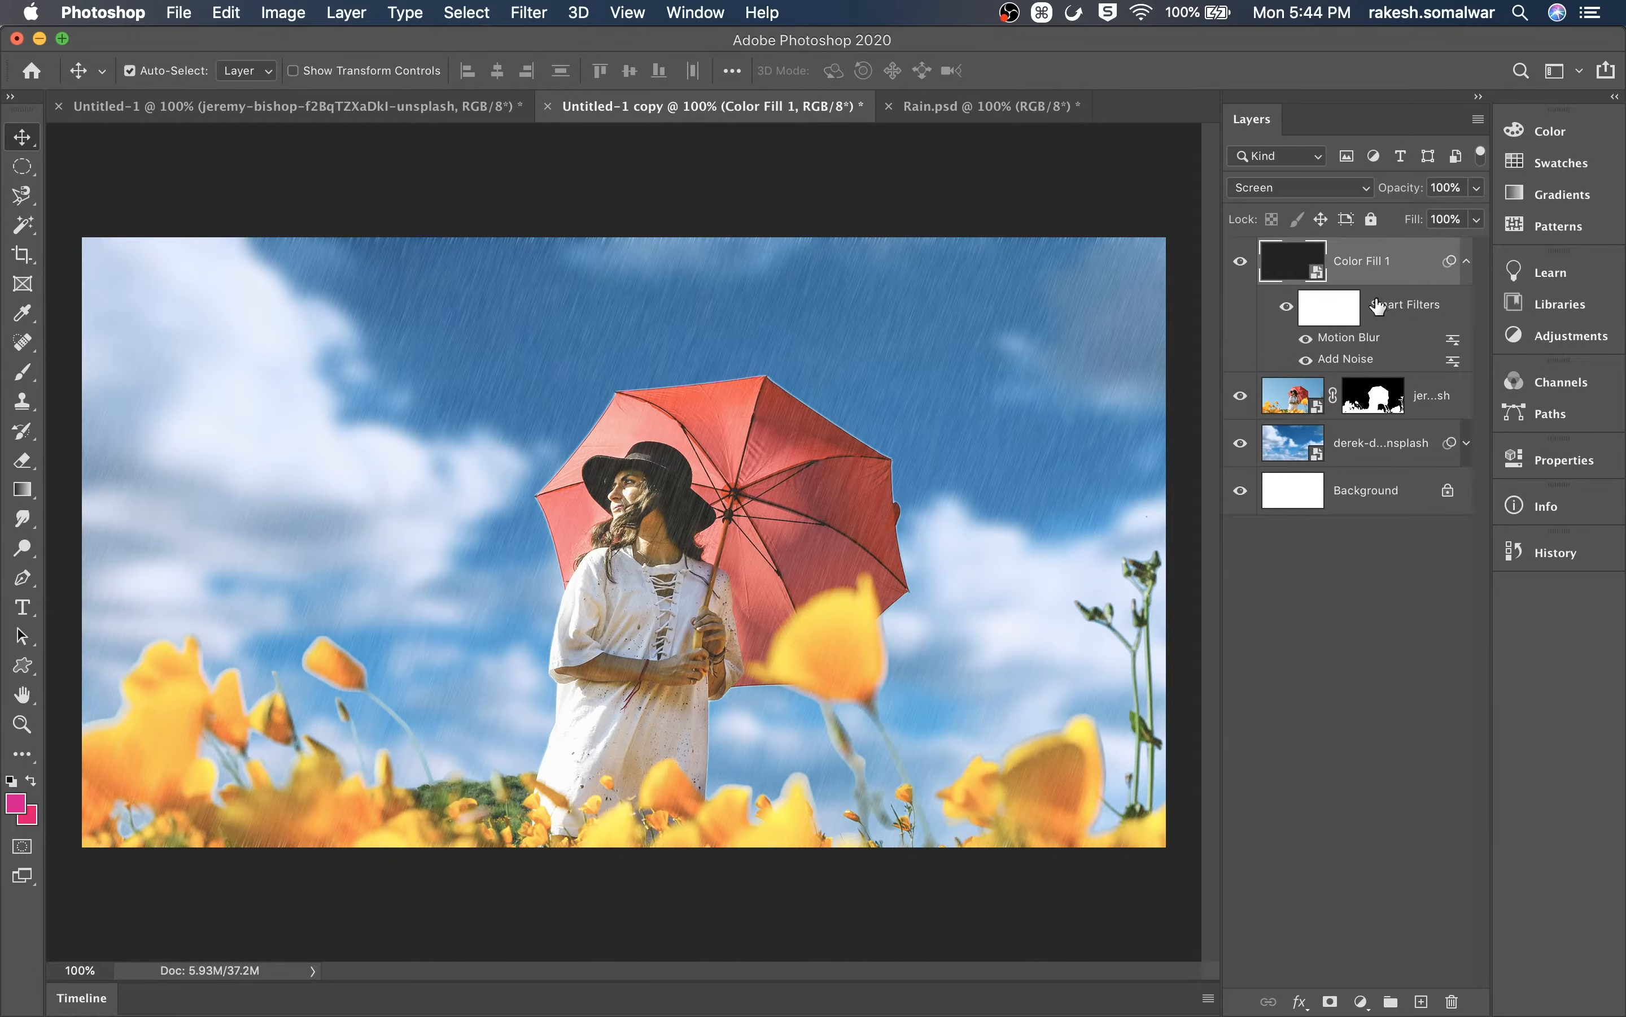
pyautogui.click(1466, 261)
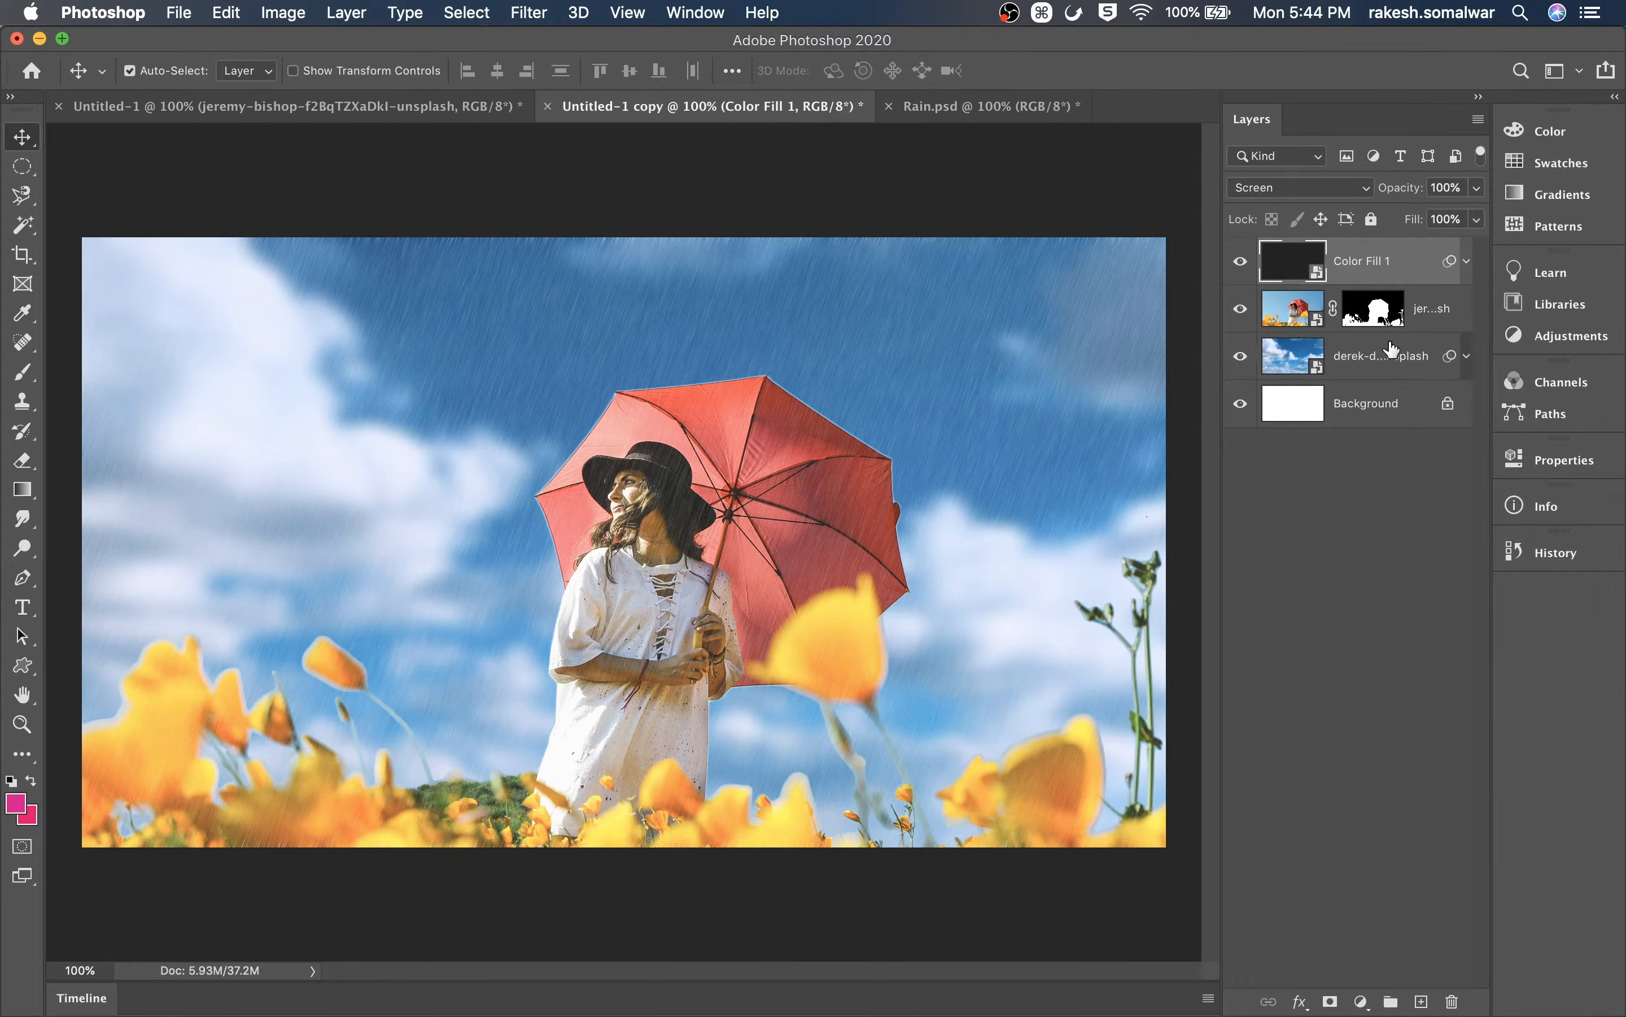
# Add a Brightness/Contrast adjustment directly above the masked woman layer with brightness -150 and contrast -50
pyautogui.click(1428, 321)
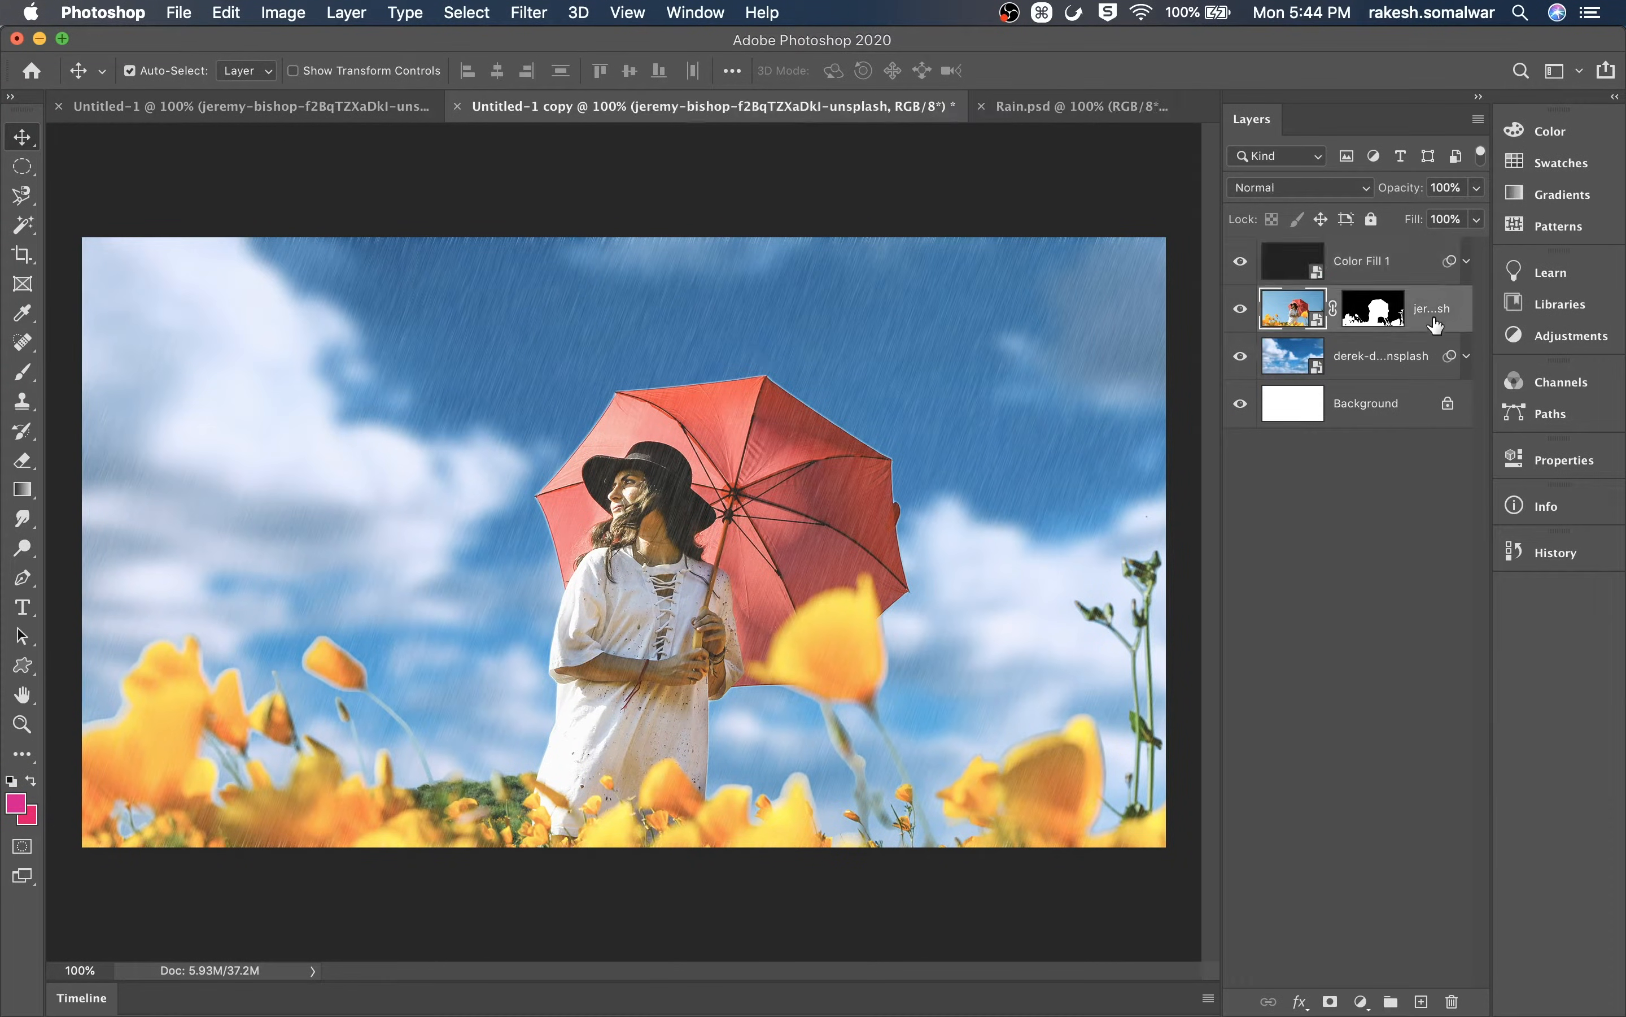
pyautogui.click(1361, 1002)
pyautogui.click(1470, 642)
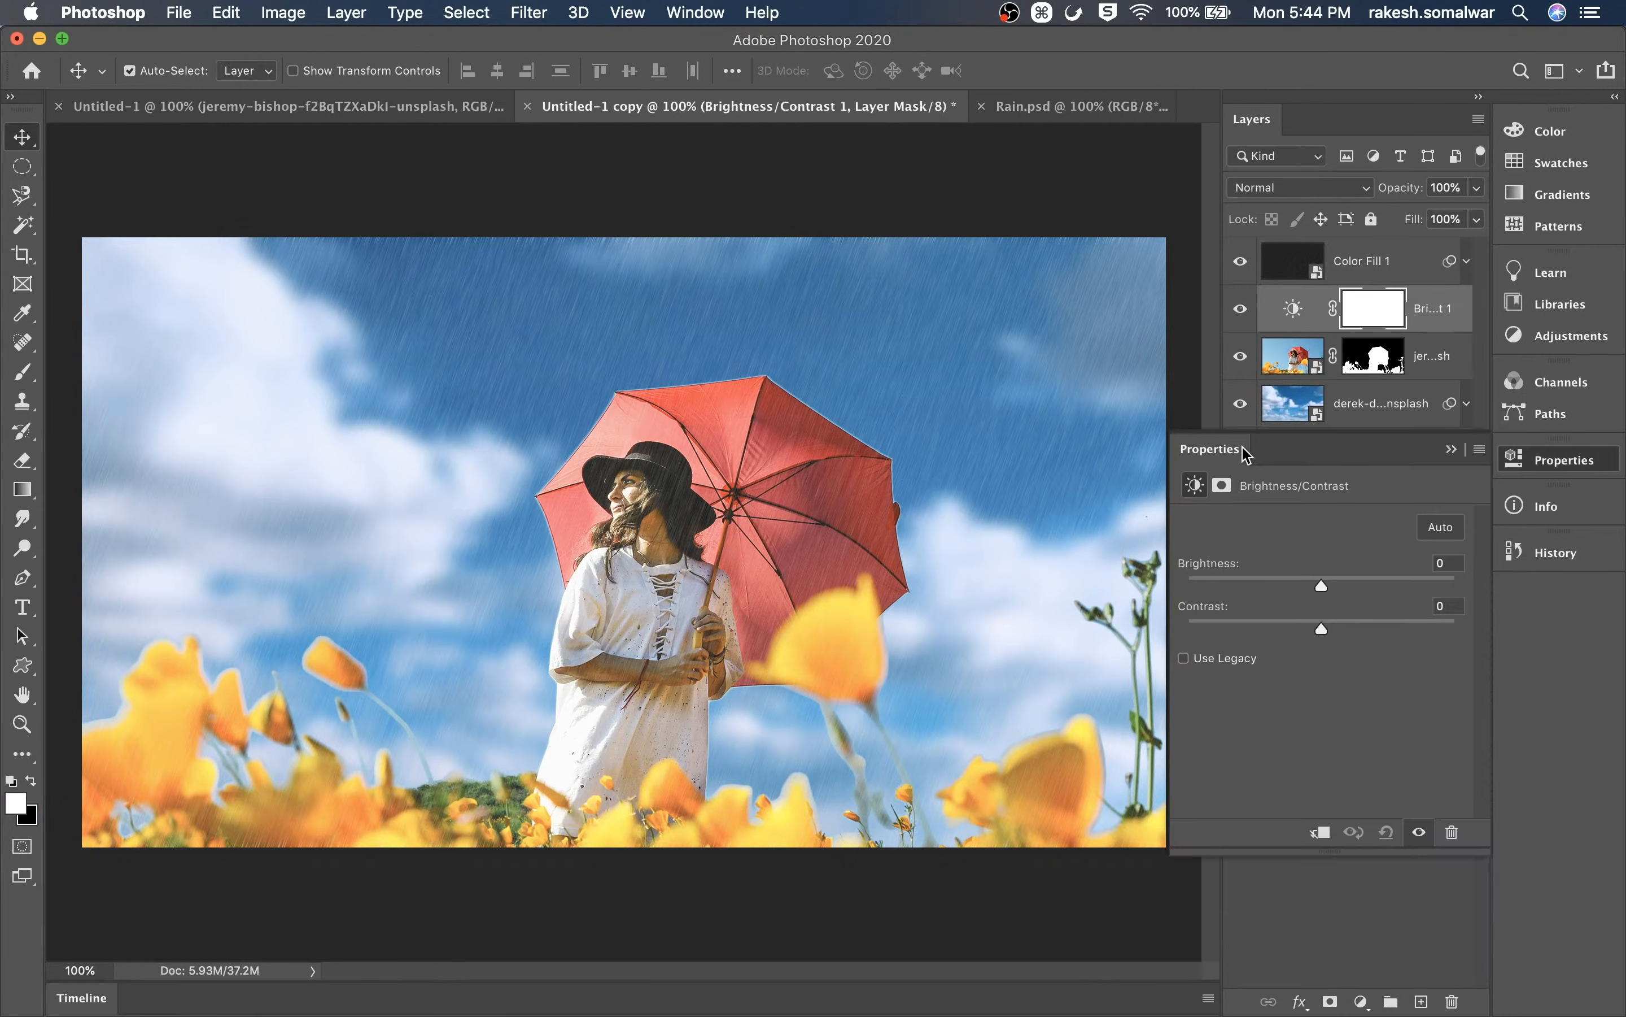
pyautogui.moveTo(1327, 587); pyautogui.dragTo(1177, 582)
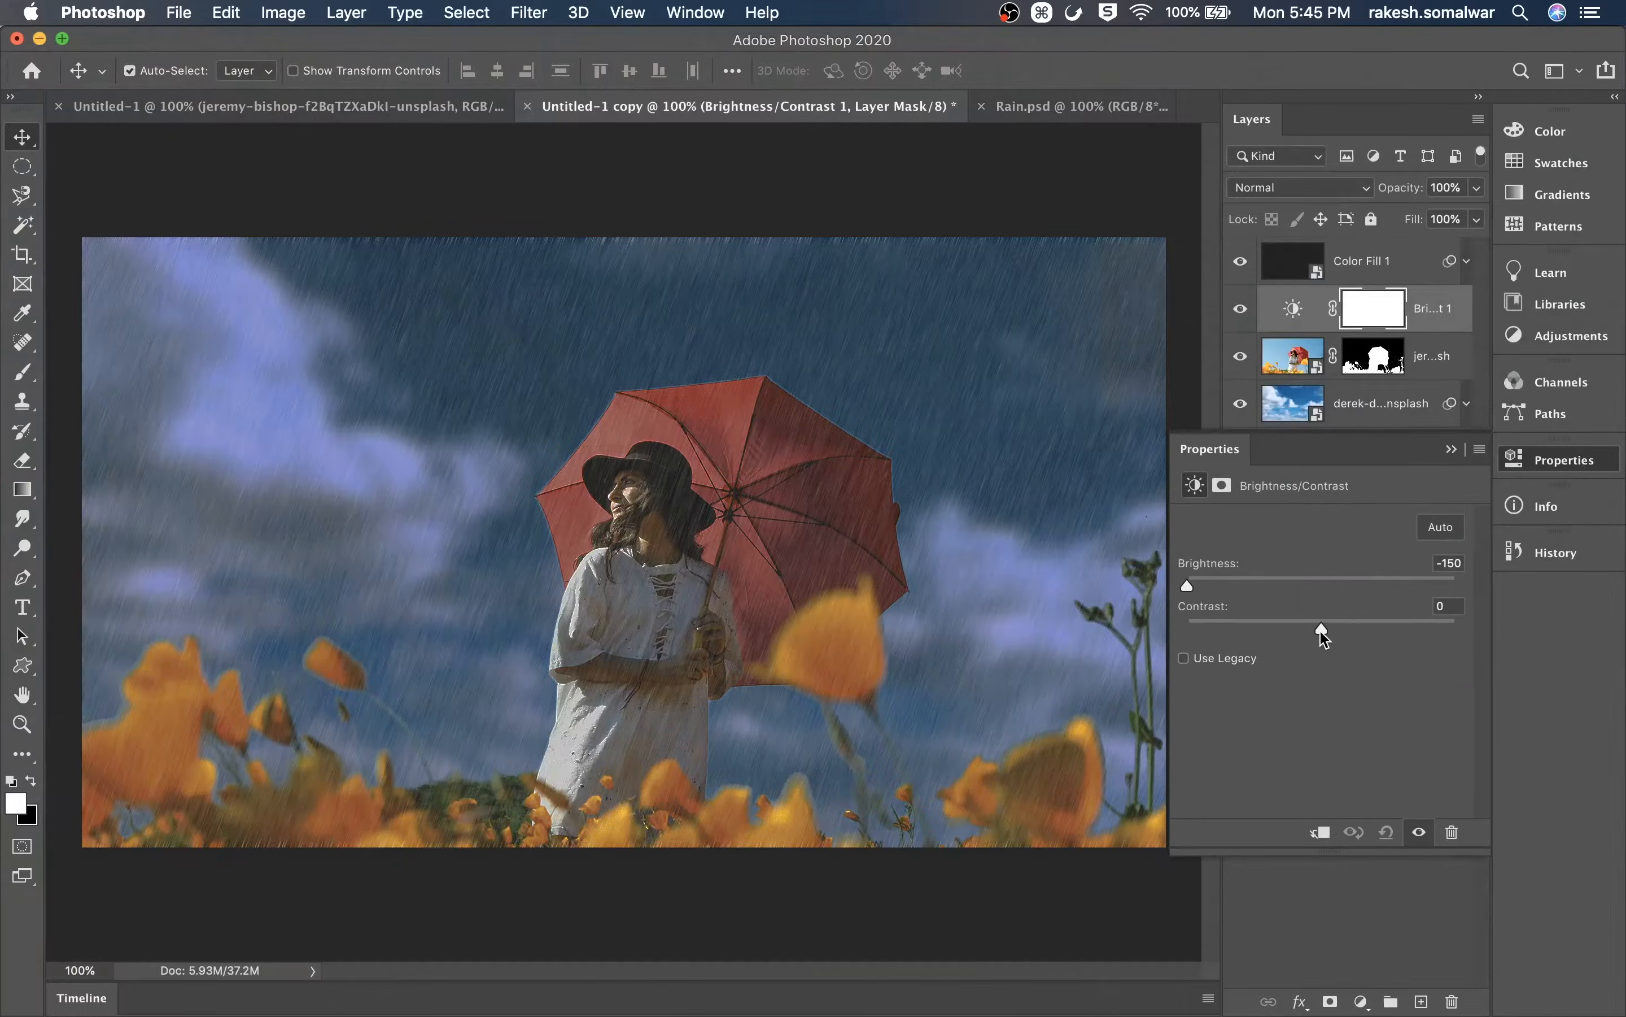
pyautogui.moveTo(1305, 611); pyautogui.dragTo(1086, 625)
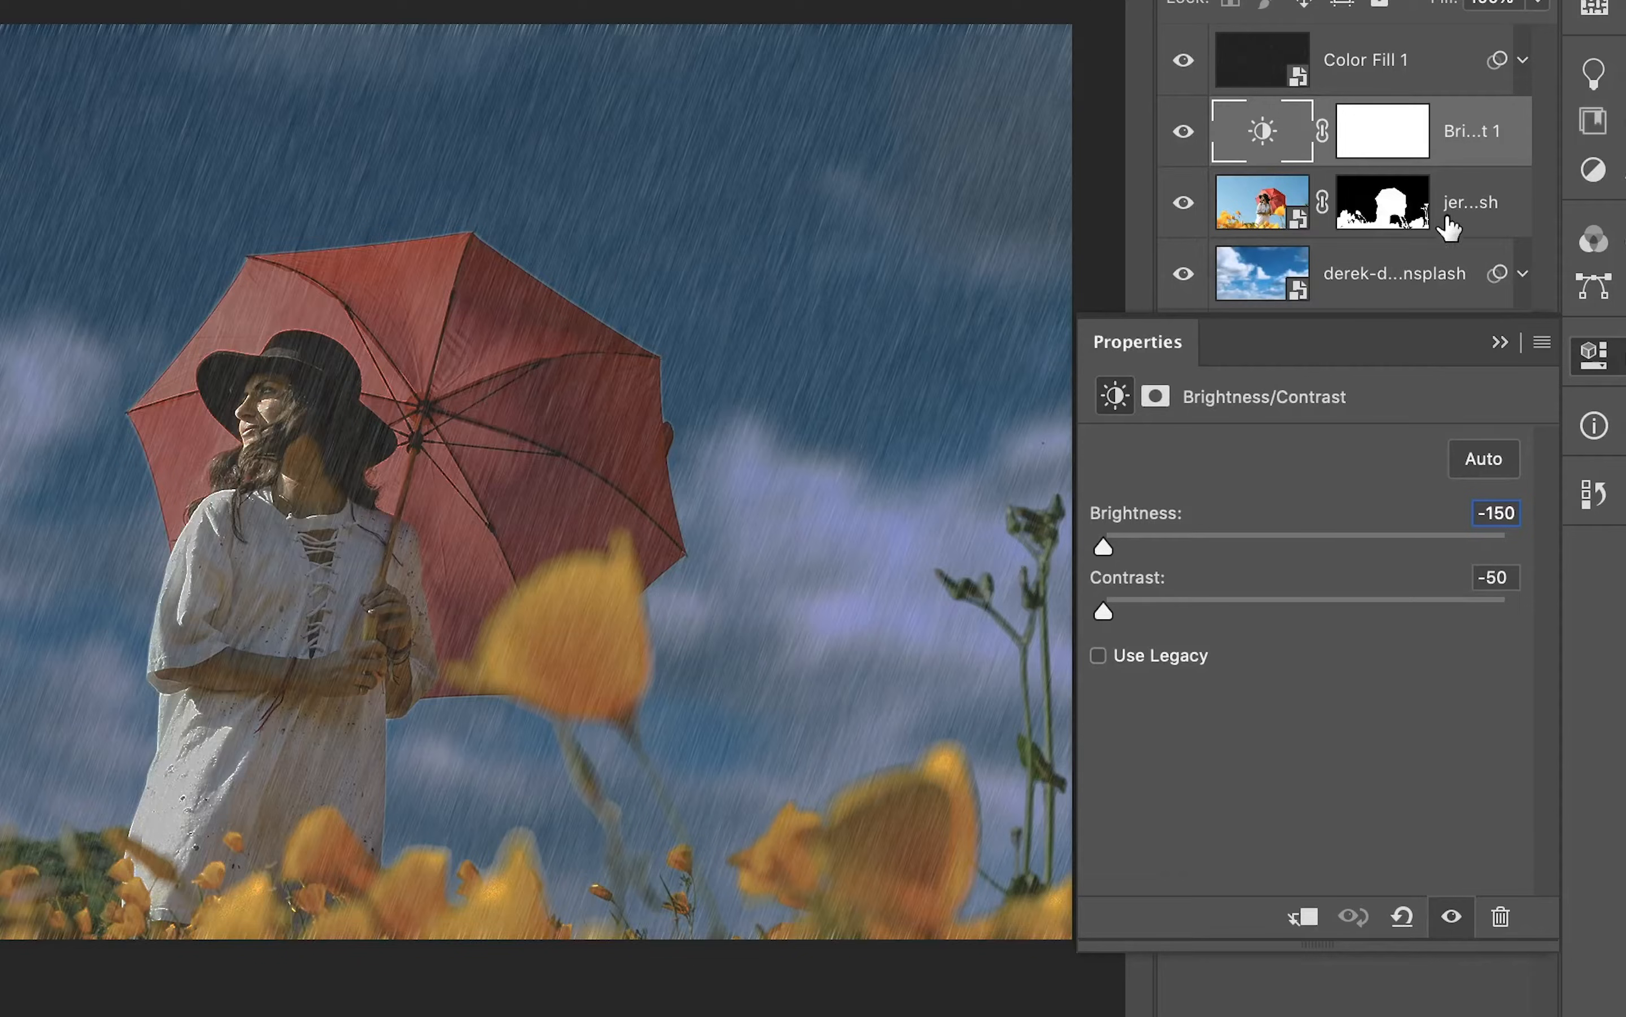
pyautogui.click(1500, 342)
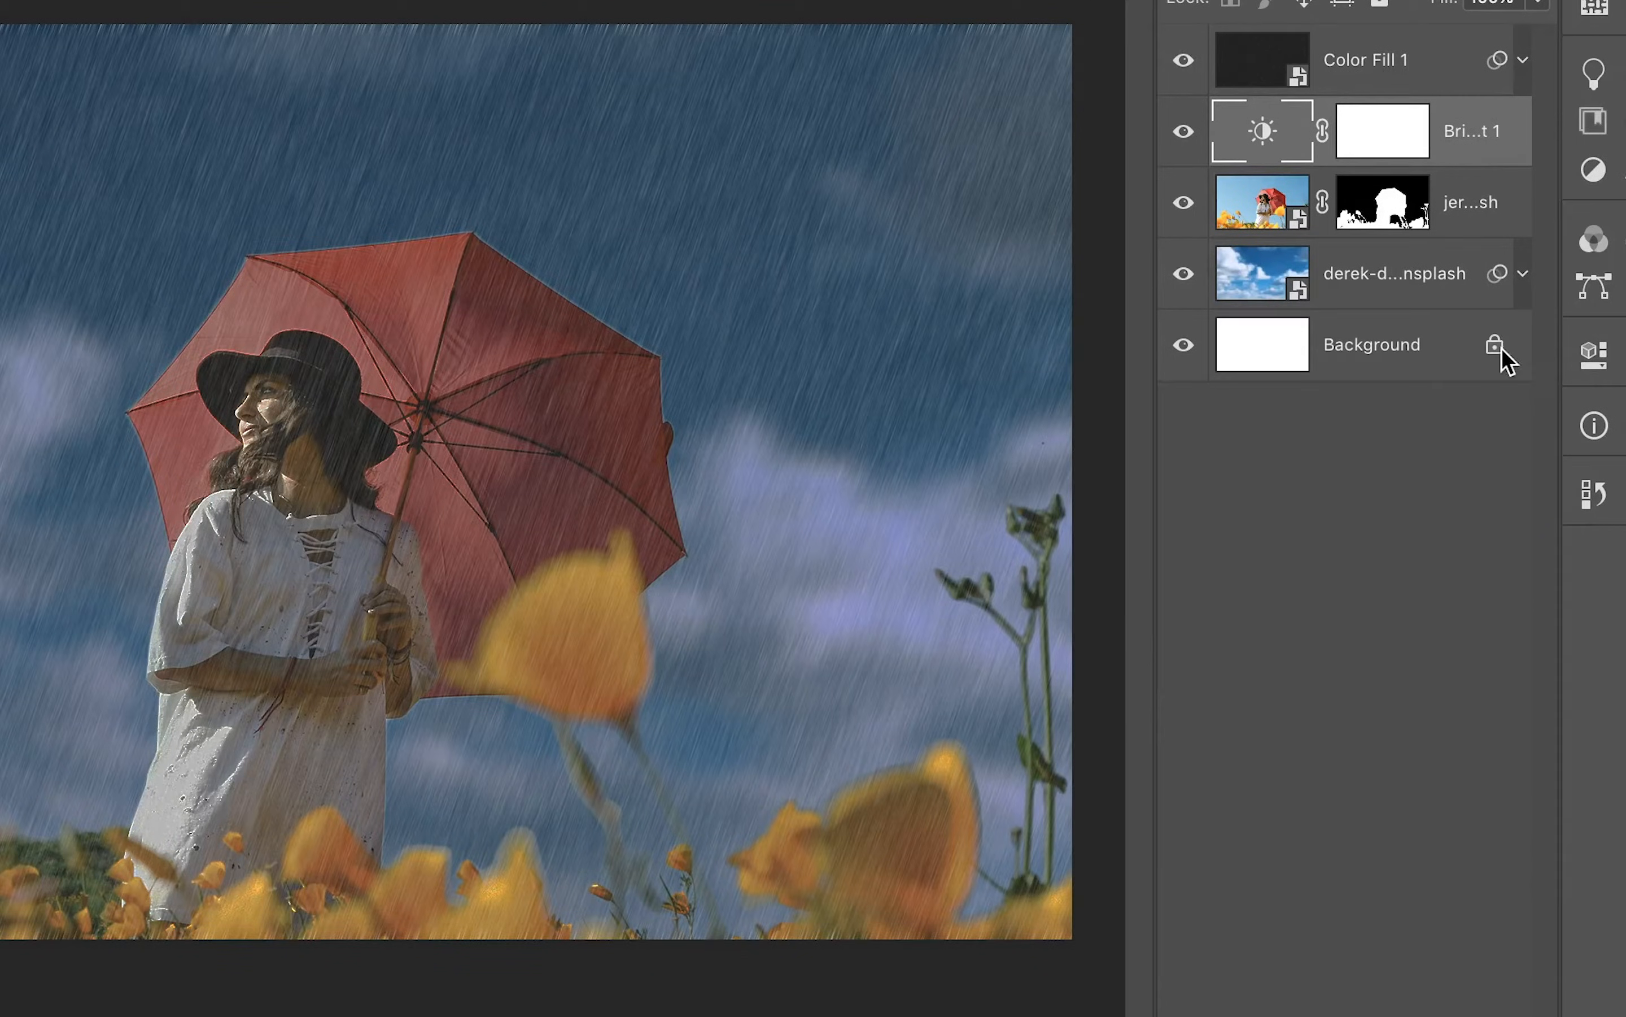
# Select the rain layer and compare the image with and without the rain and the Brightness/Contrast adjustment
pyautogui.click(1372, 70)
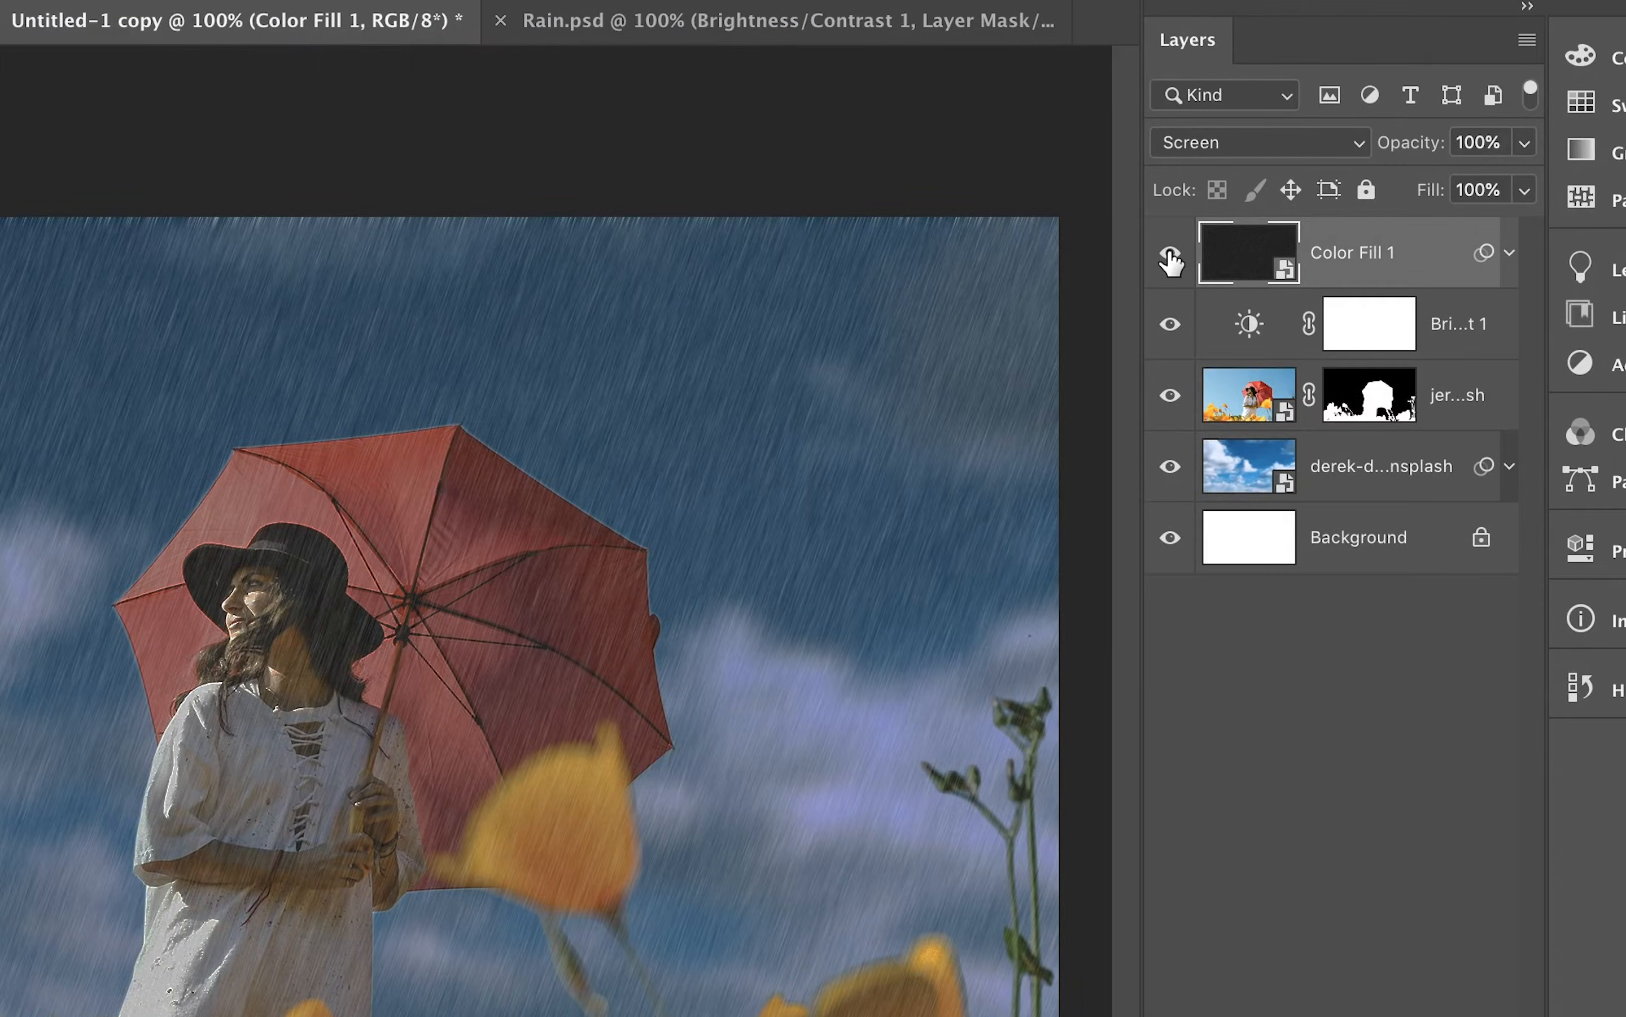
pyautogui.click(1170, 261)
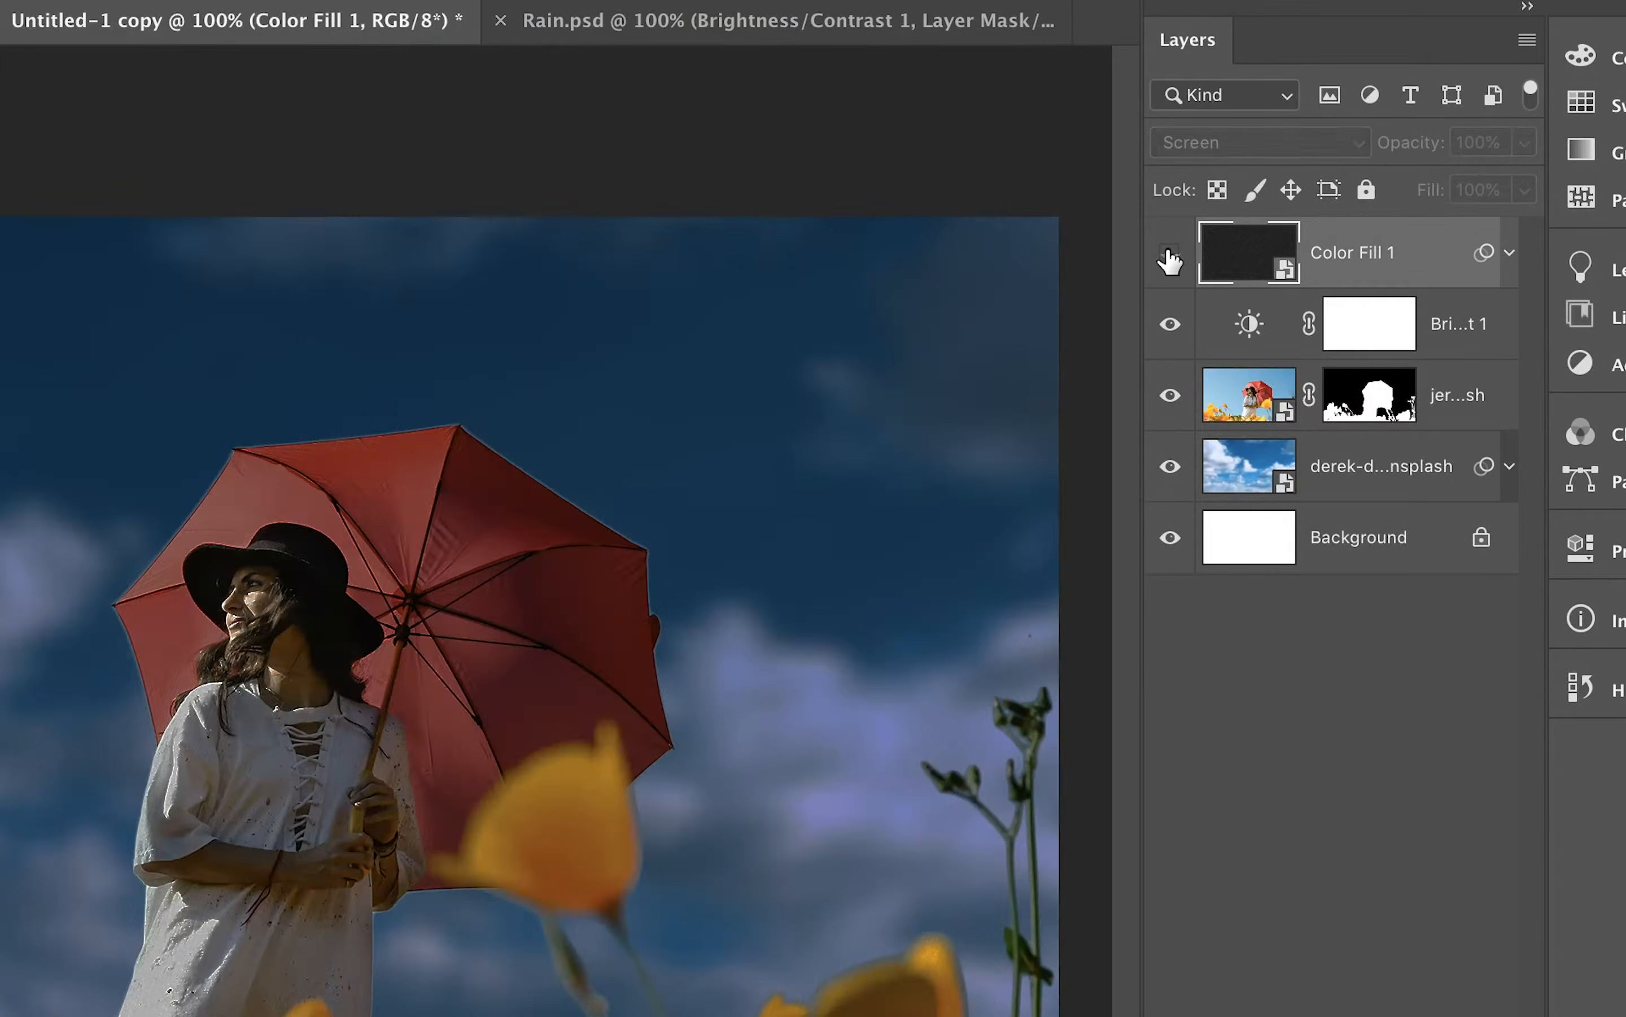
pyautogui.click(1170, 261)
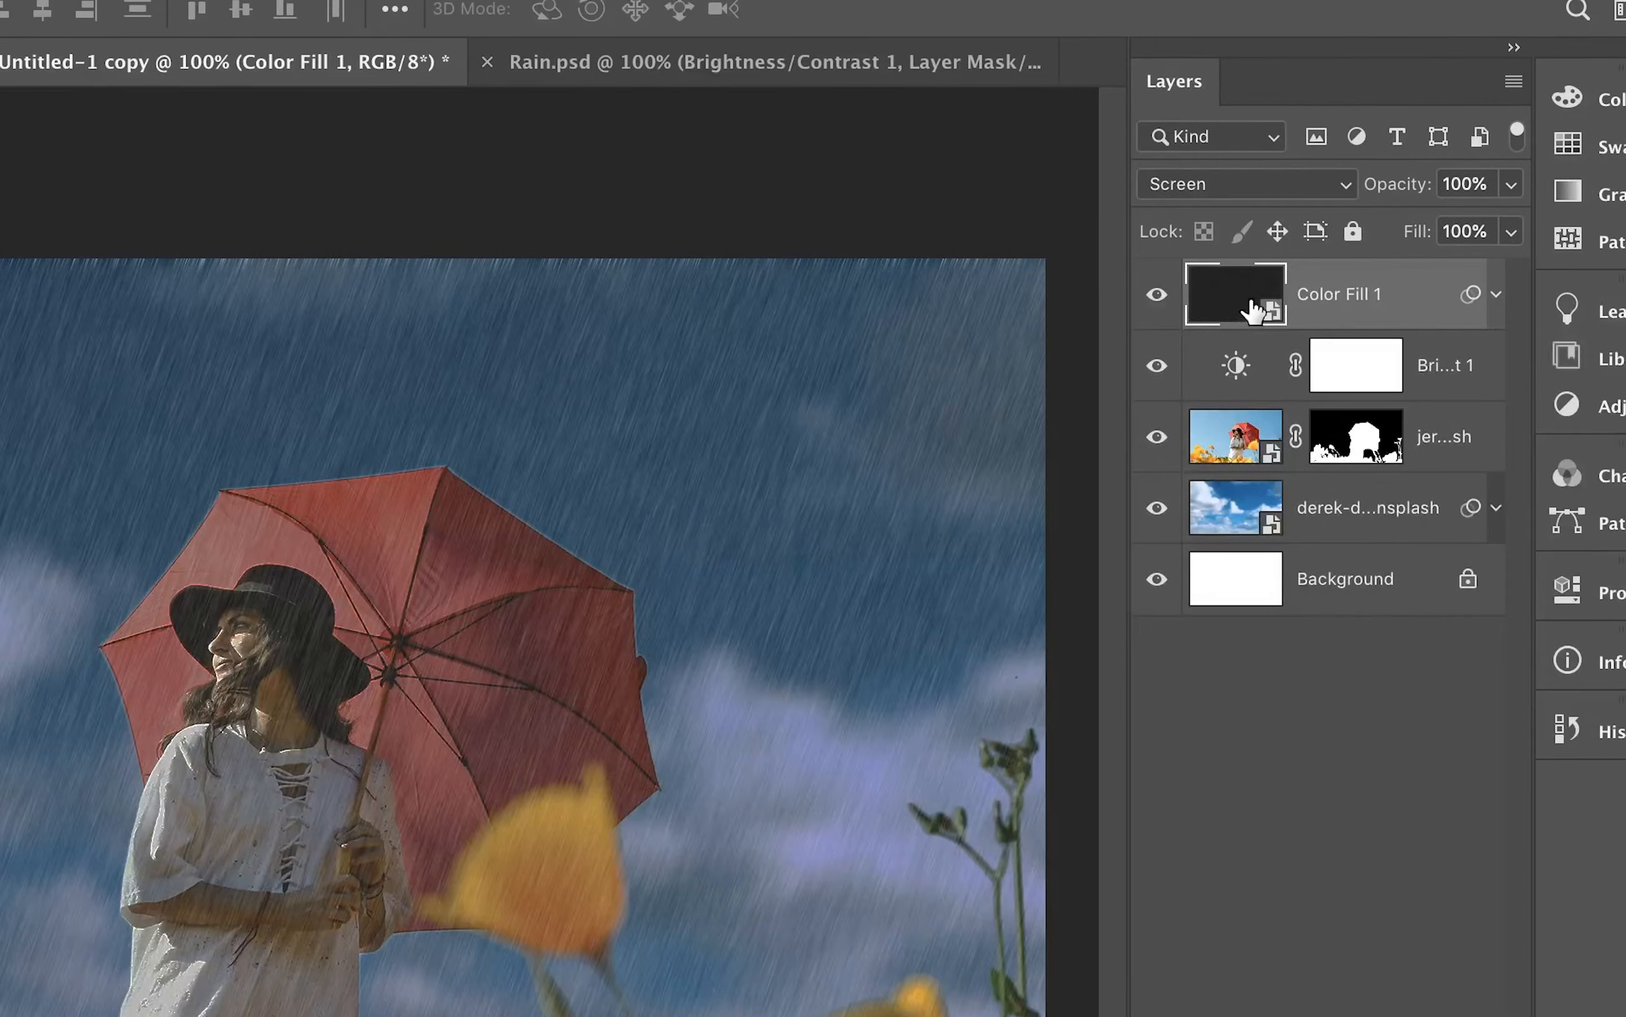
pyautogui.click(1157, 368)
pyautogui.click(1156, 368)
# Add a Levels adjustment clipped to the rain layer, with an input black point of 37 and white point of 86
pyautogui.click(1227, 991)
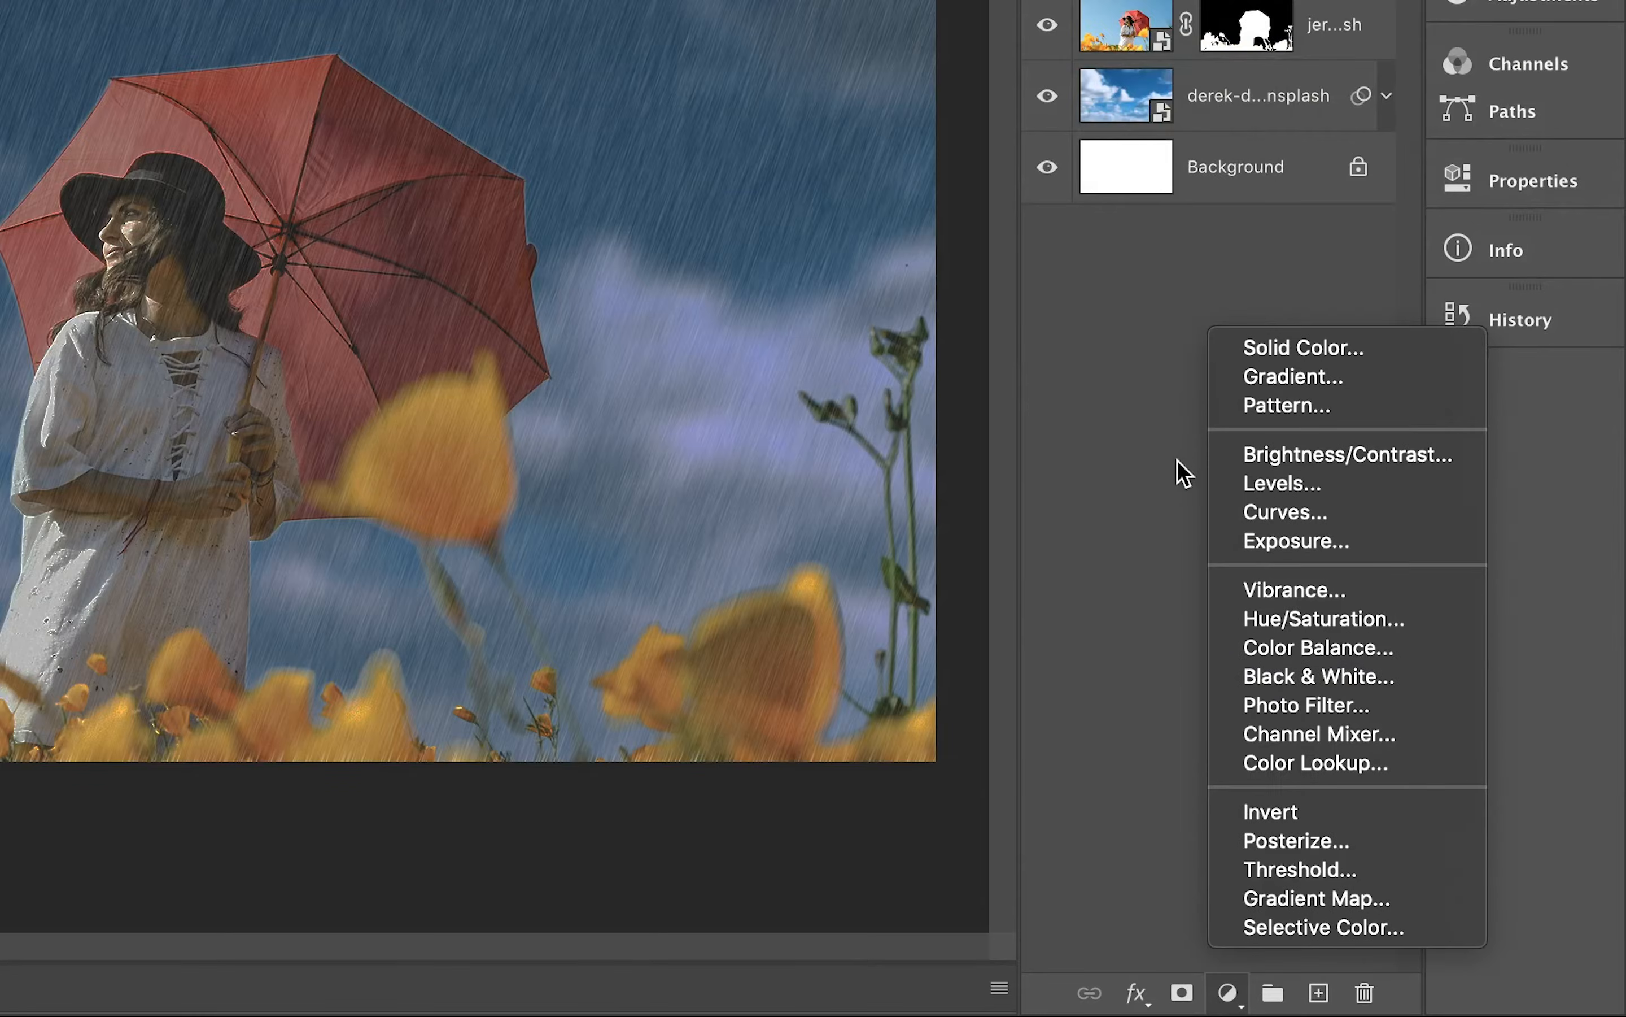
pyautogui.click(1287, 484)
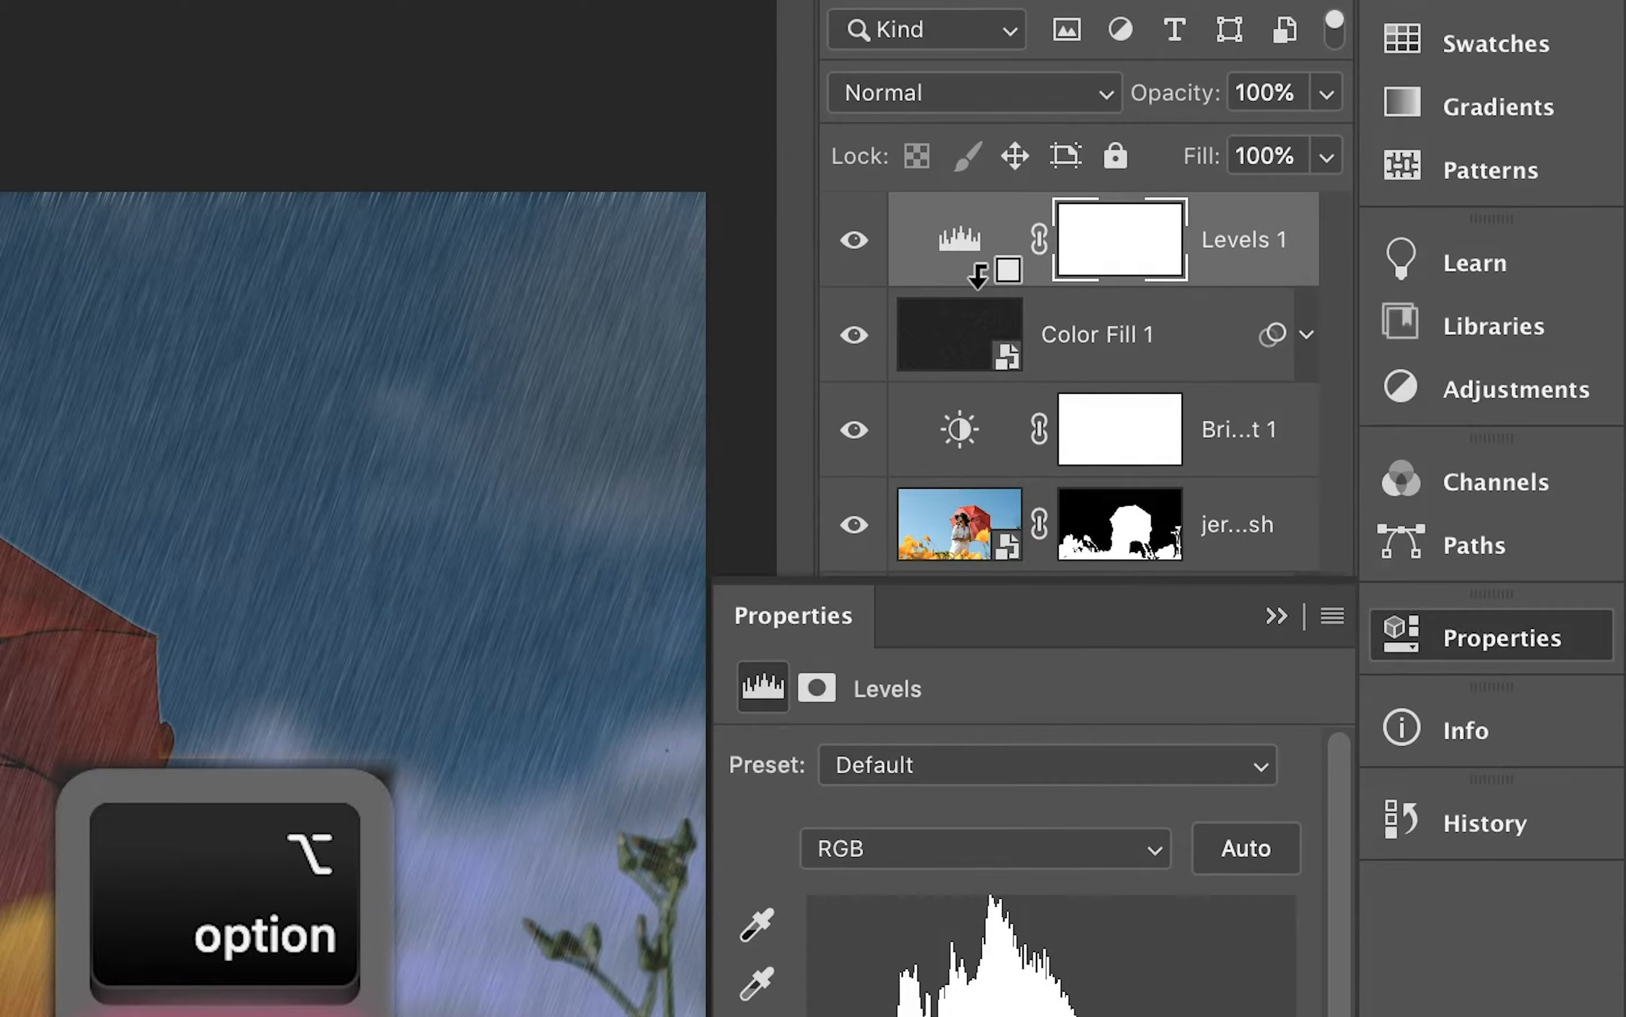
pyautogui.keyDown('alt'); pyautogui.click(1316, 289); pyautogui.keyUp('alt')
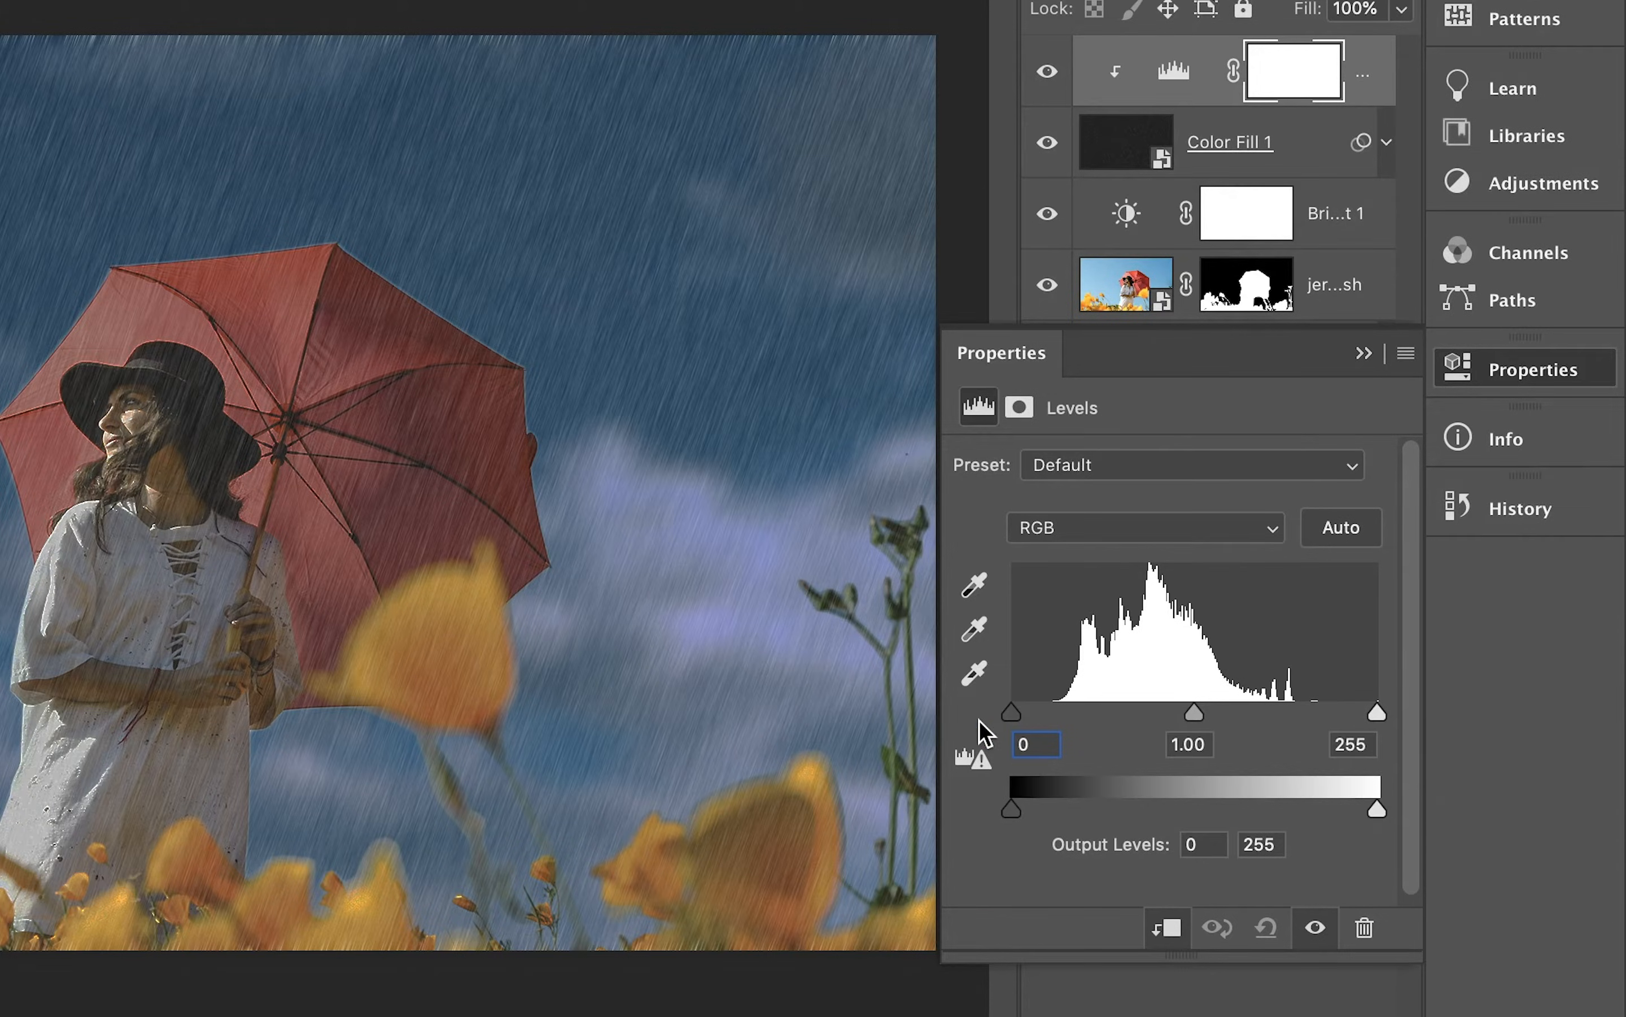
pyautogui.moveTo(1014, 712); pyautogui.dragTo(1042, 717)
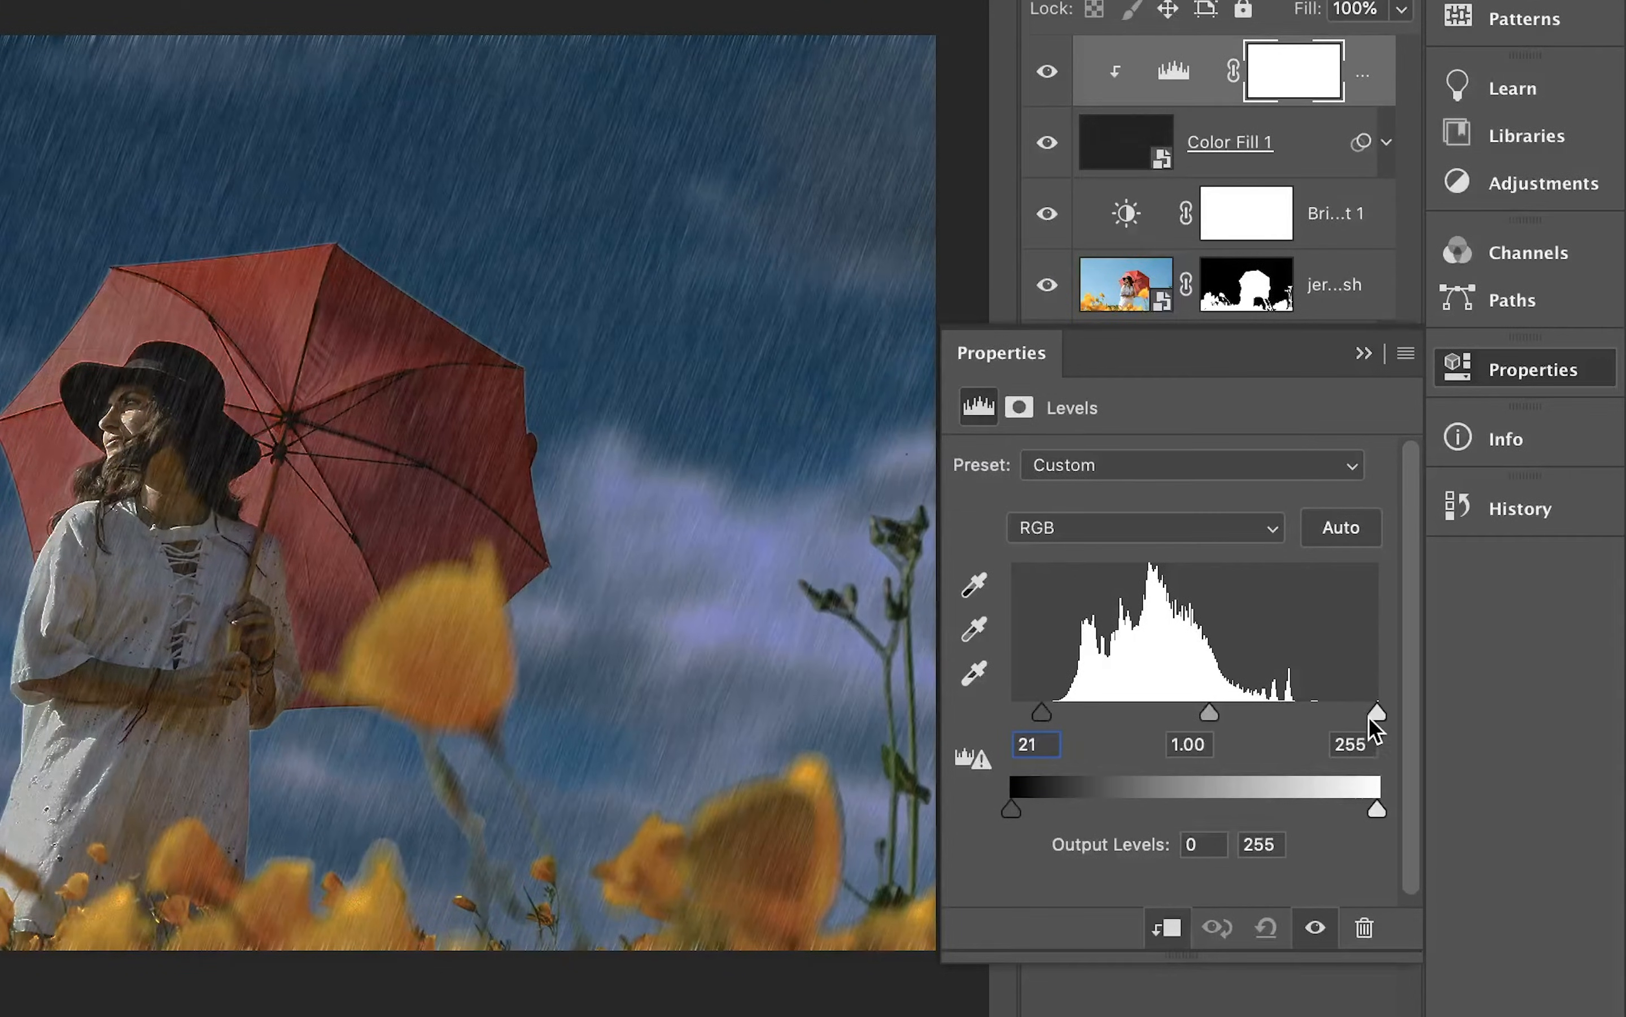
pyautogui.moveTo(1376, 713); pyautogui.dragTo(1047, 712)
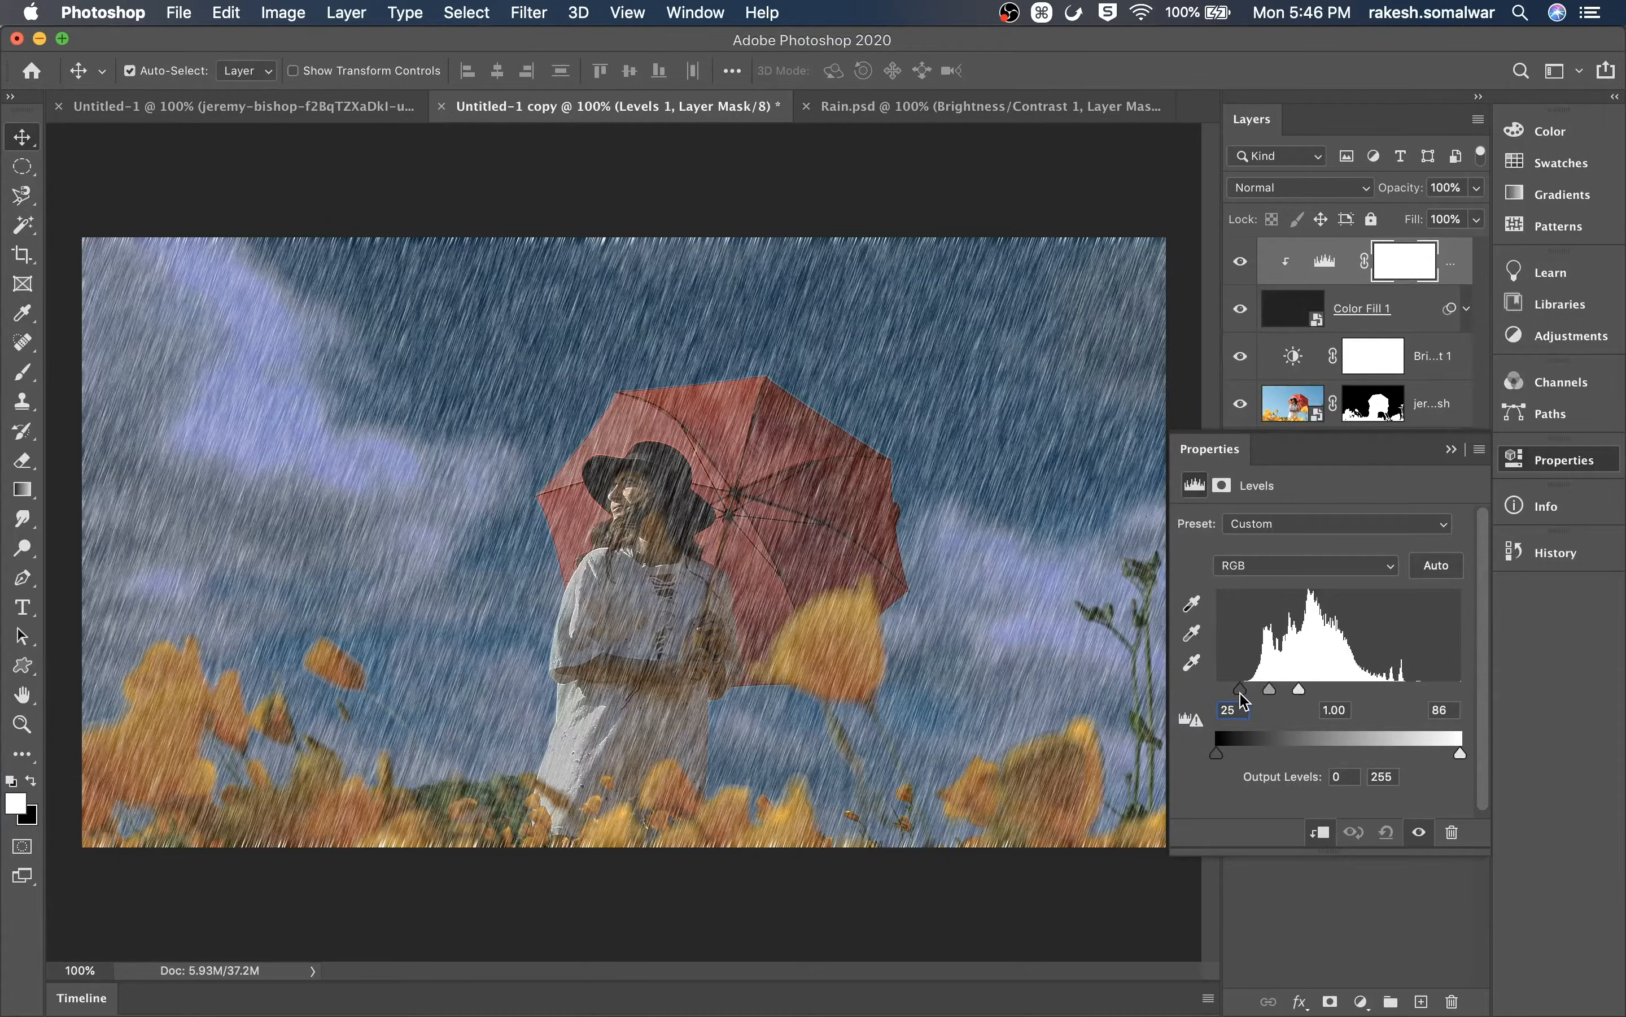
pyautogui.moveTo(1245, 701); pyautogui.dragTo(1254, 702)
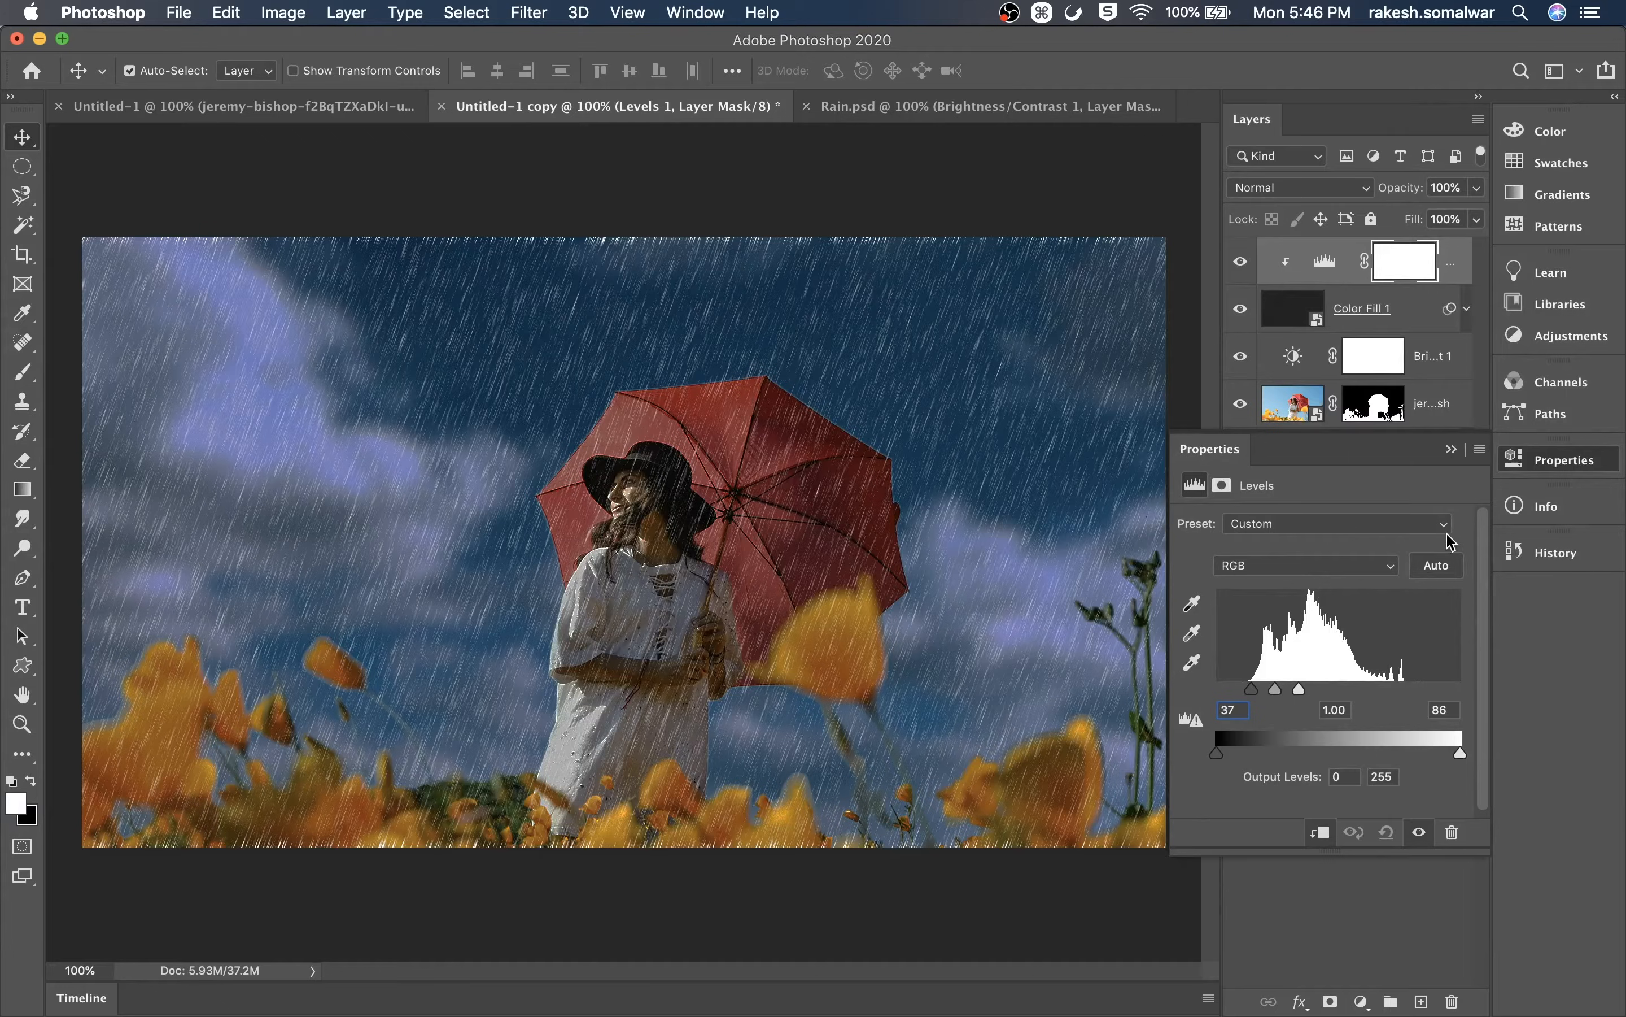
# Scale the rain layer up slightly so that its uneven edges extend beyond the canvas
pyautogui.click(1452, 449)
pyautogui.click(1365, 310)
pyautogui.press('super')
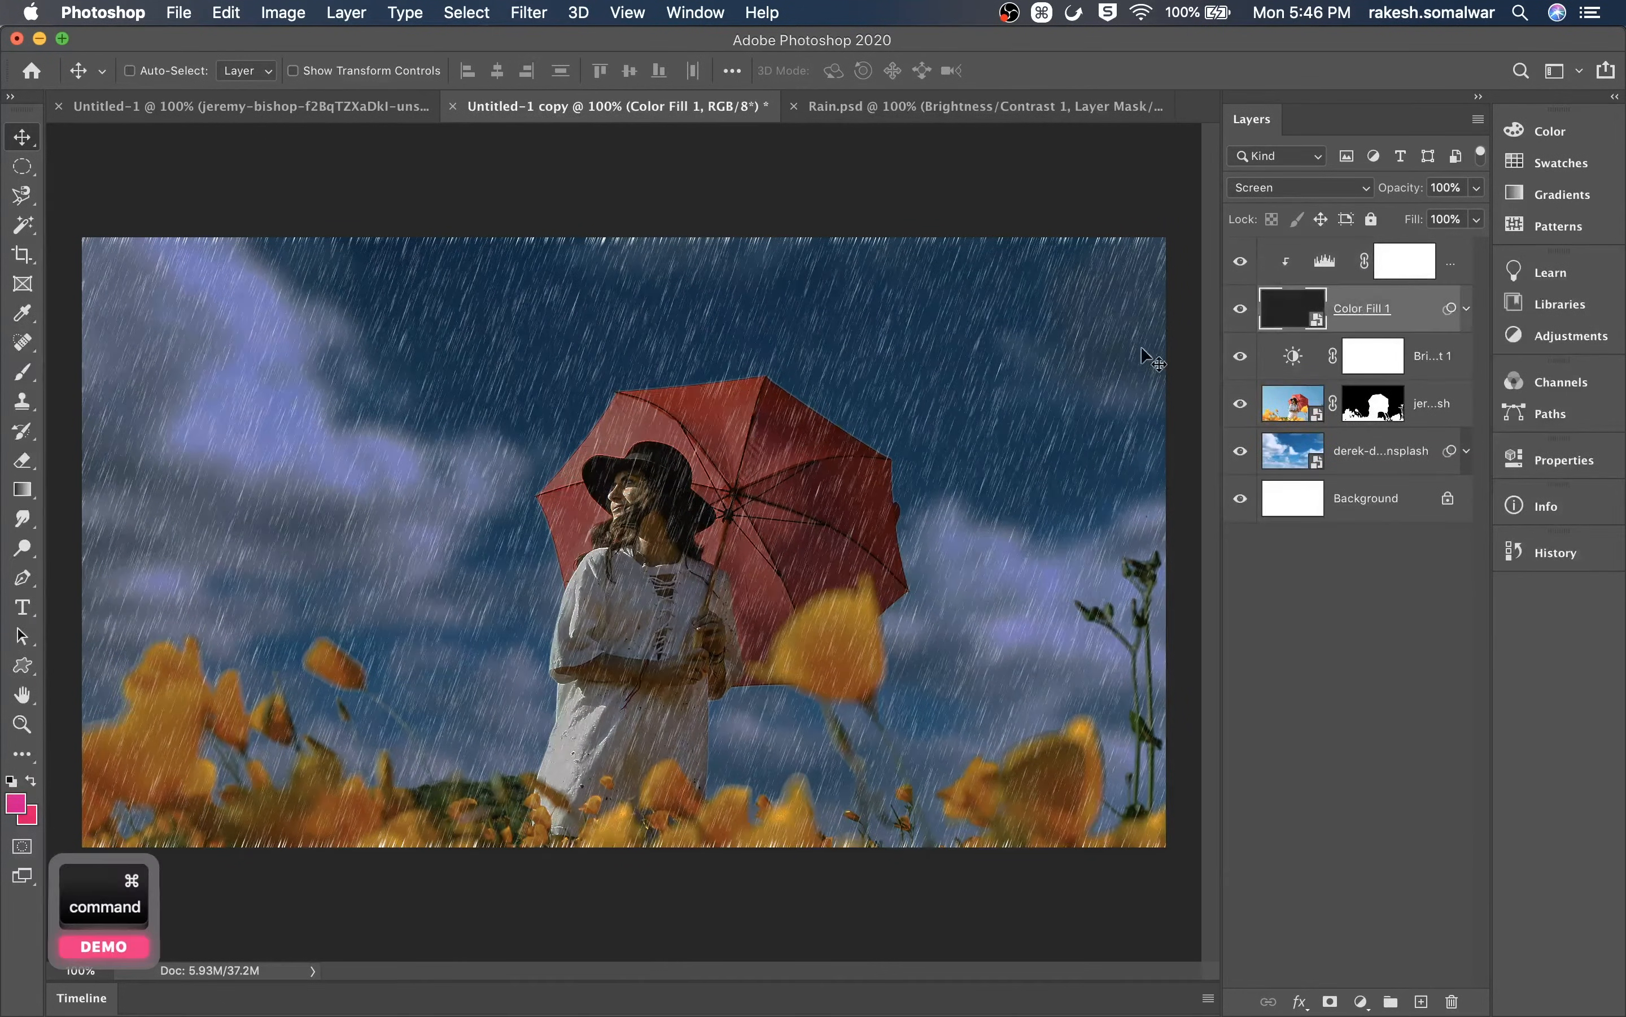
pyautogui.press('super+t')
pyautogui.moveTo(1166, 237); pyautogui.dragTo(1212, 211)
pyautogui.press('Return')
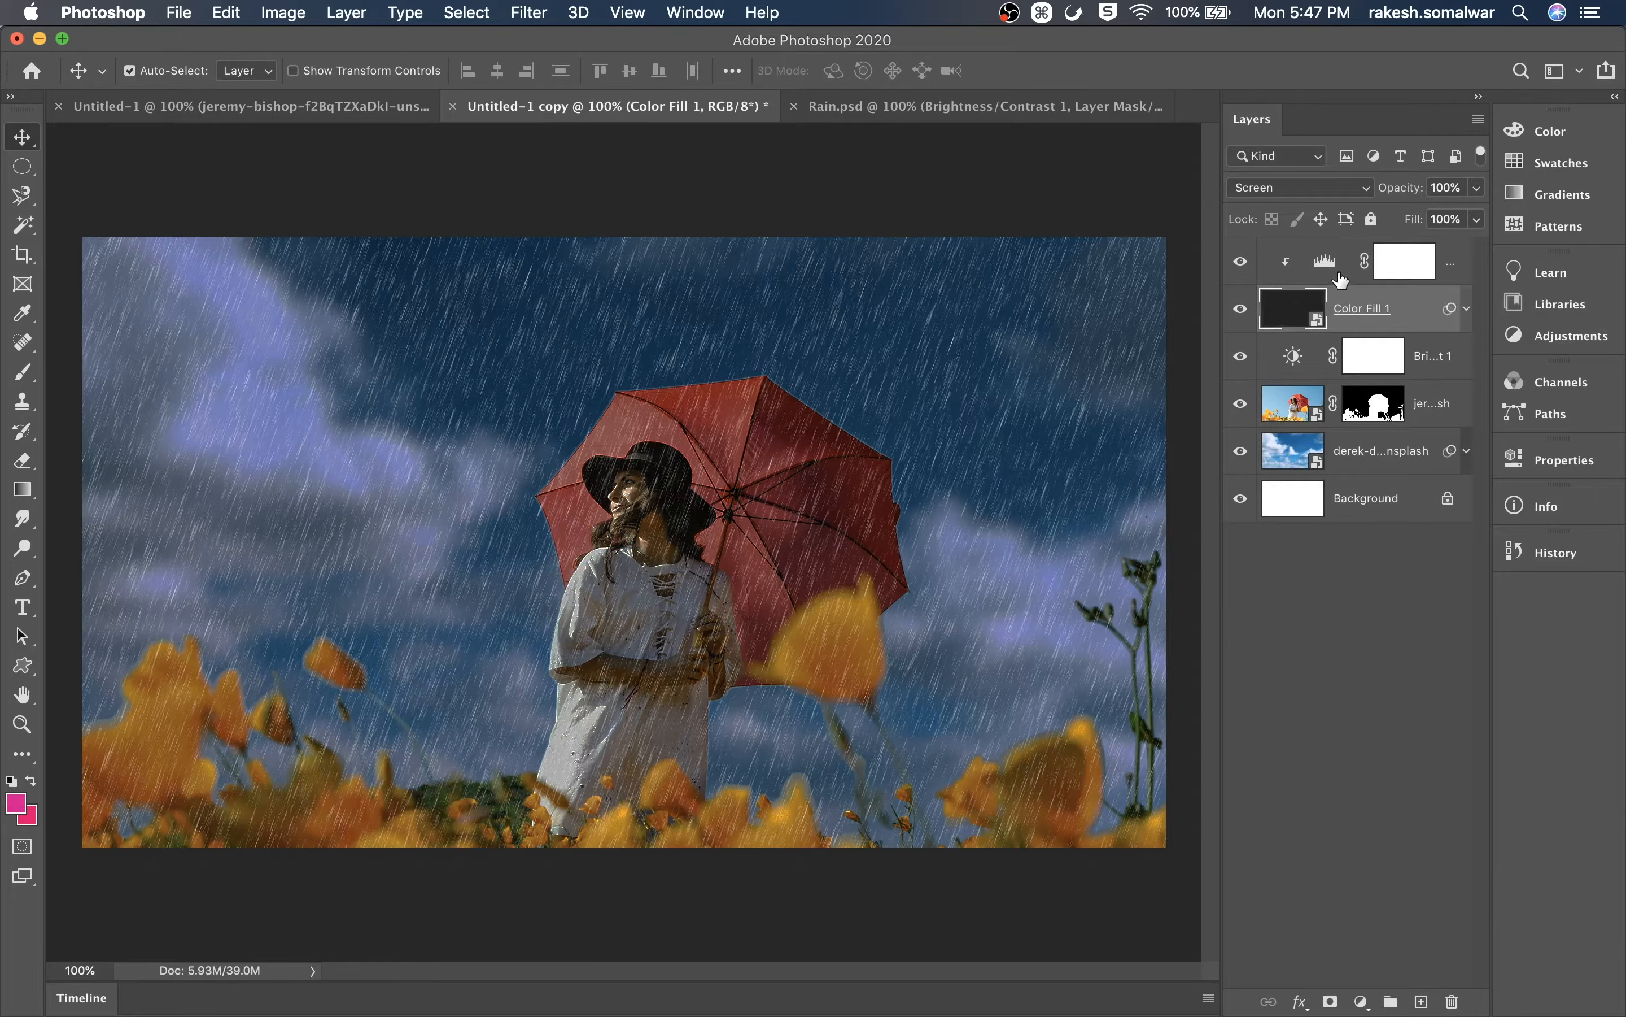
# Change the Levels adjustment clipped to the rain layer to an input black point of 34 and white point of 113
pyautogui.click(1291, 268)
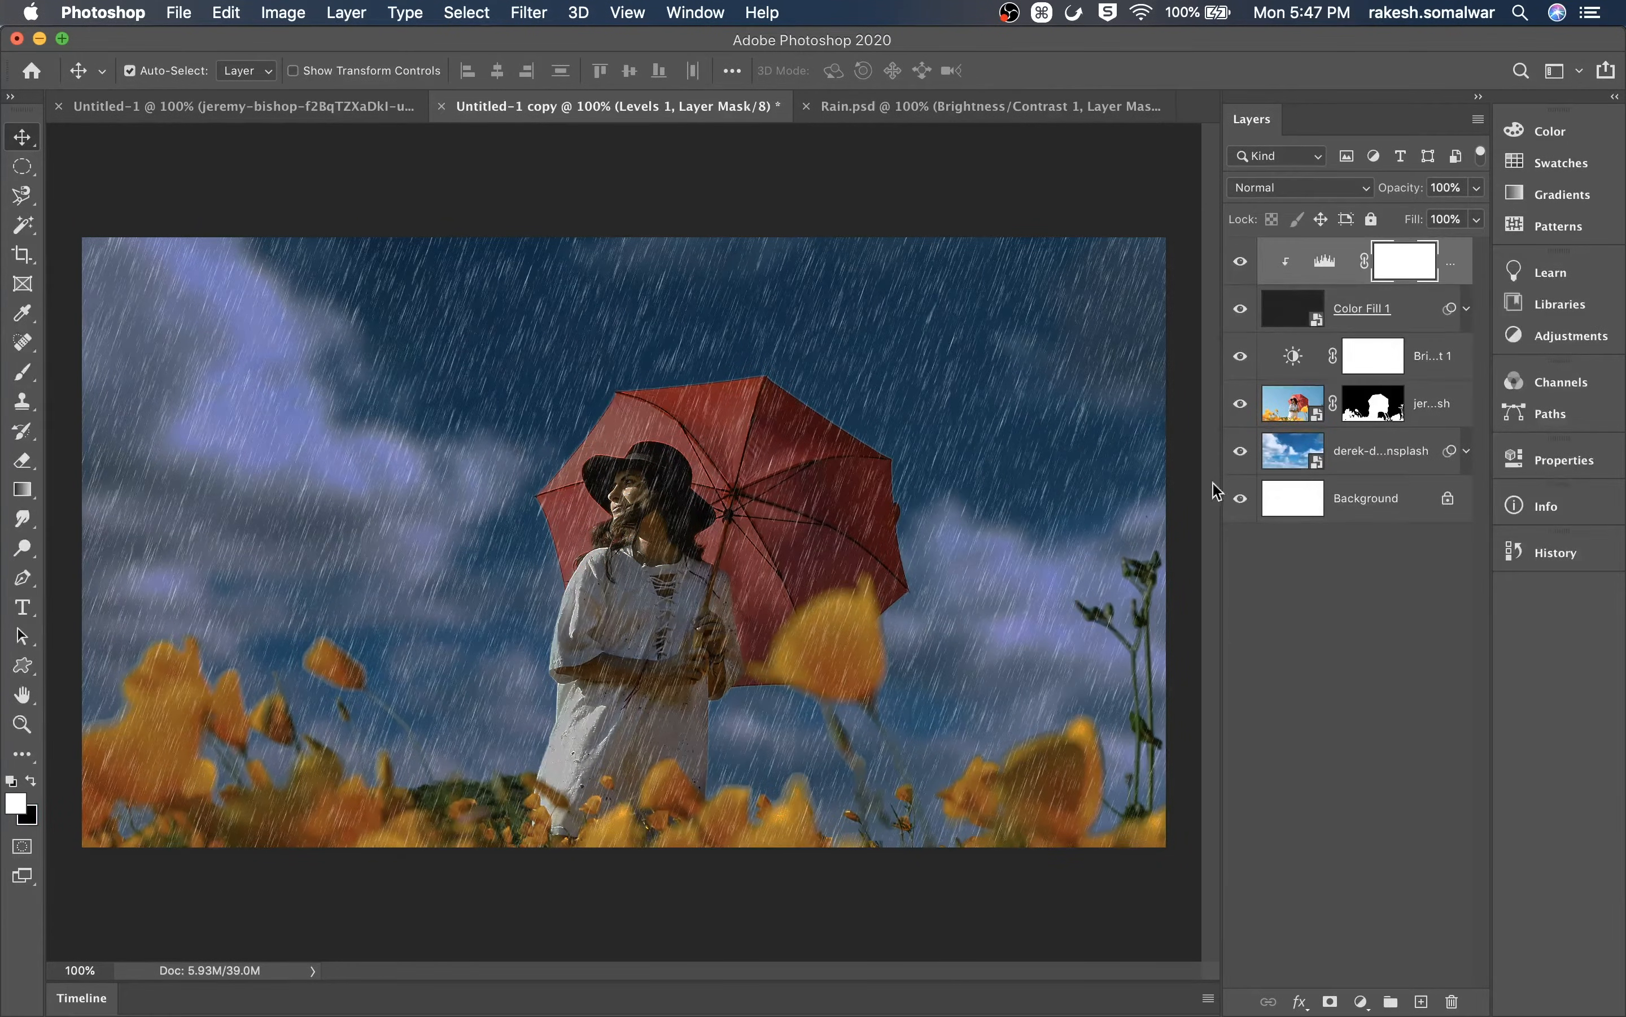
pyautogui.doubleClick(1328, 269)
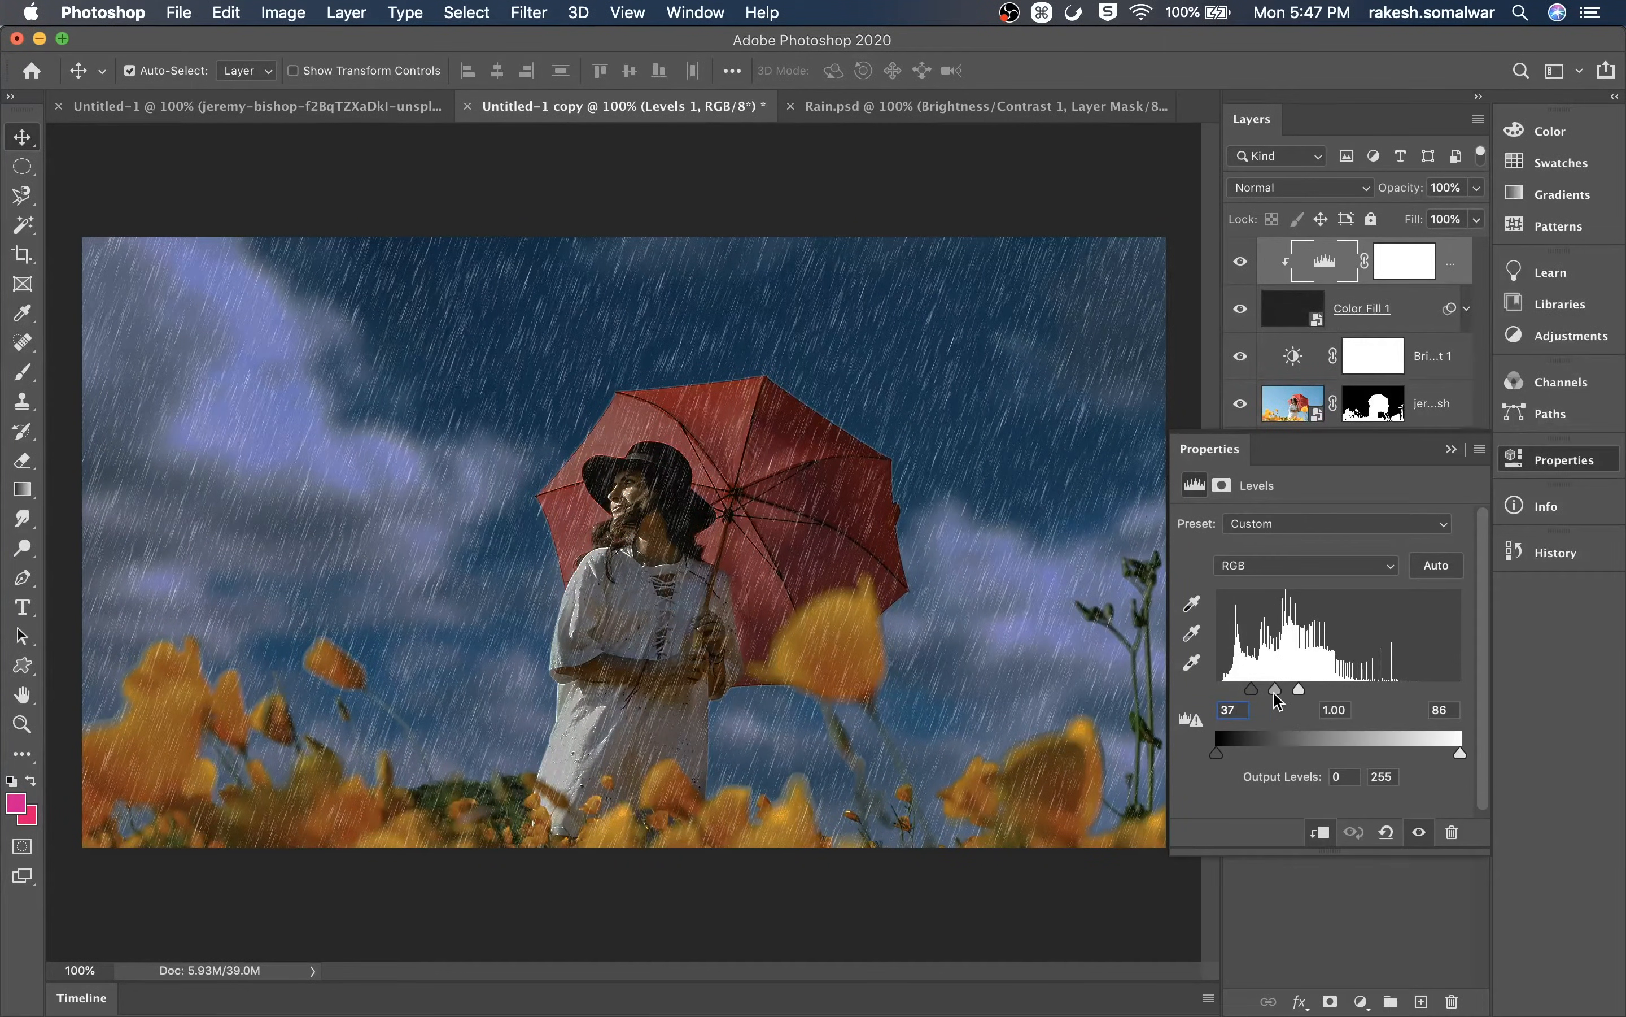
pyautogui.moveTo(1248, 702); pyautogui.dragTo(1248, 704)
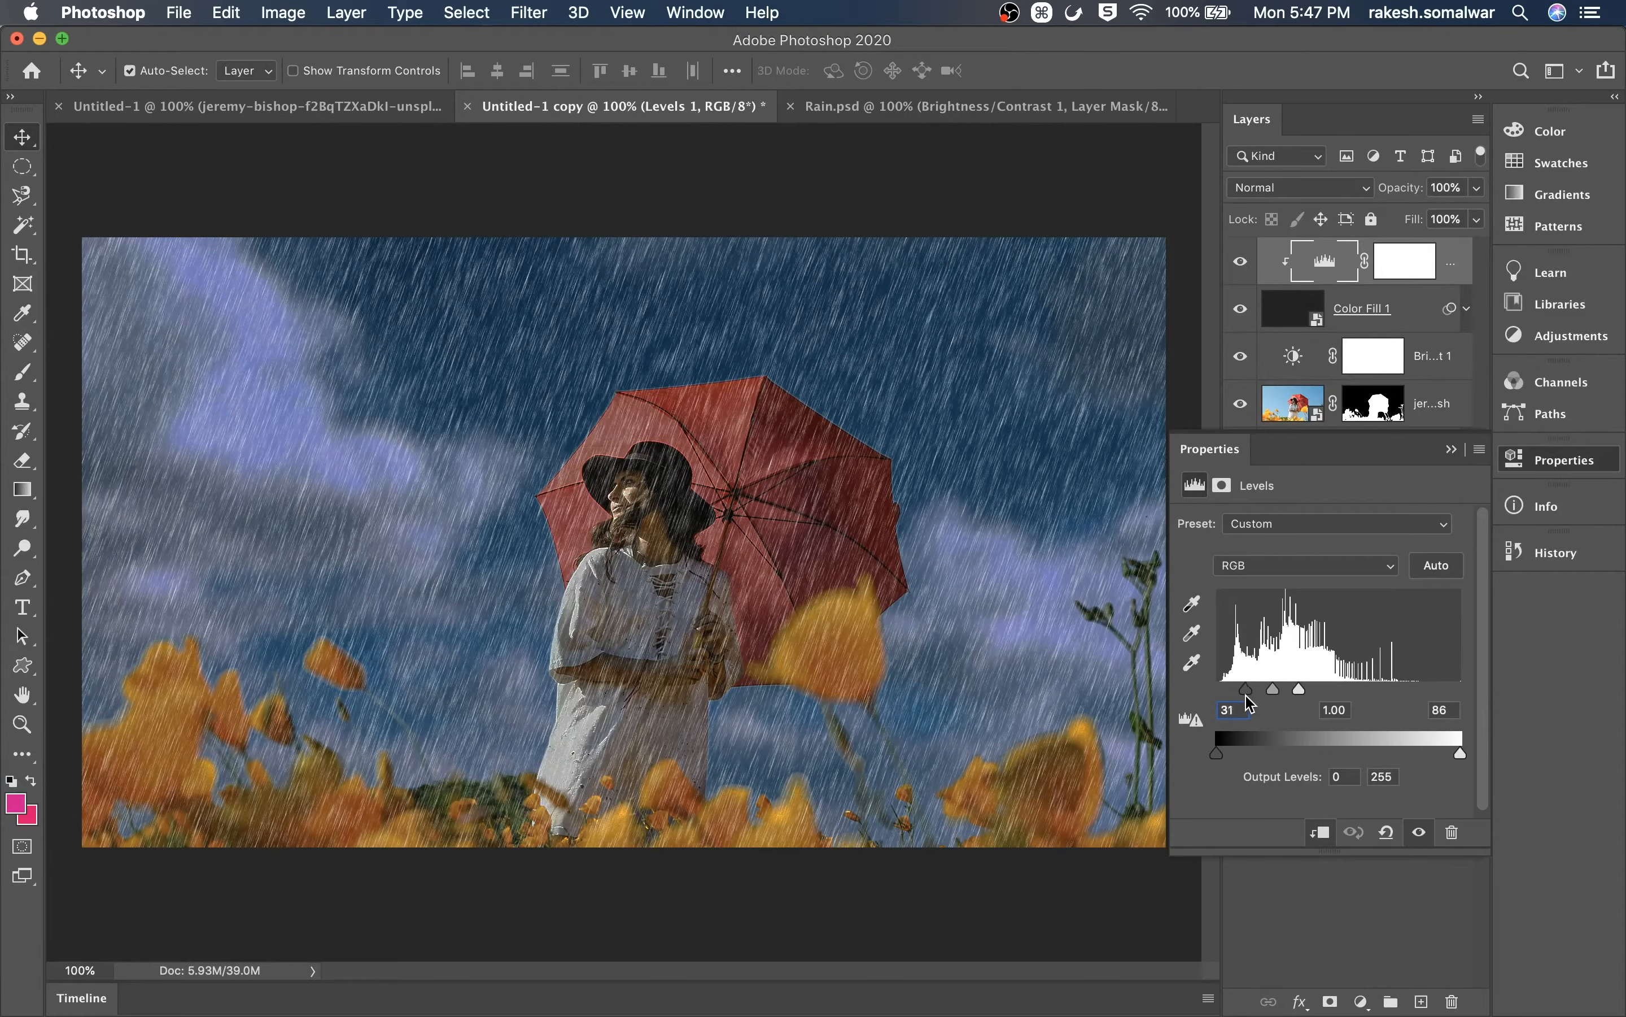
pyautogui.press('super+equal')
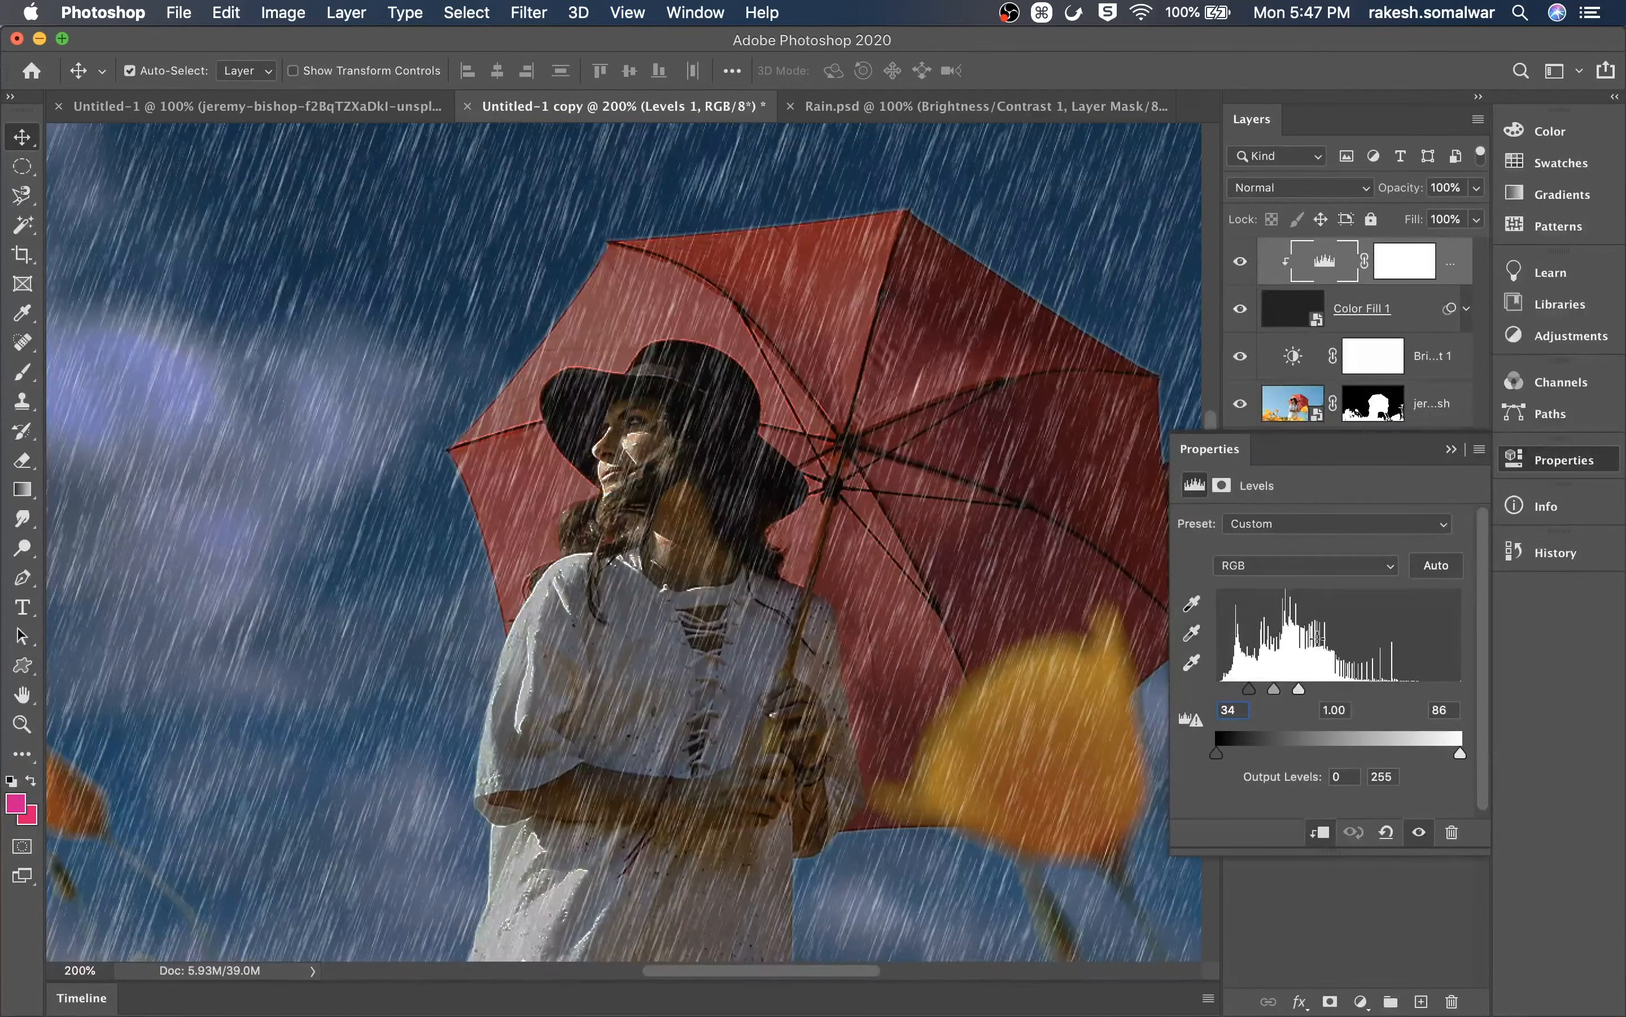
pyautogui.moveTo(1301, 685); pyautogui.dragTo(1324, 689)
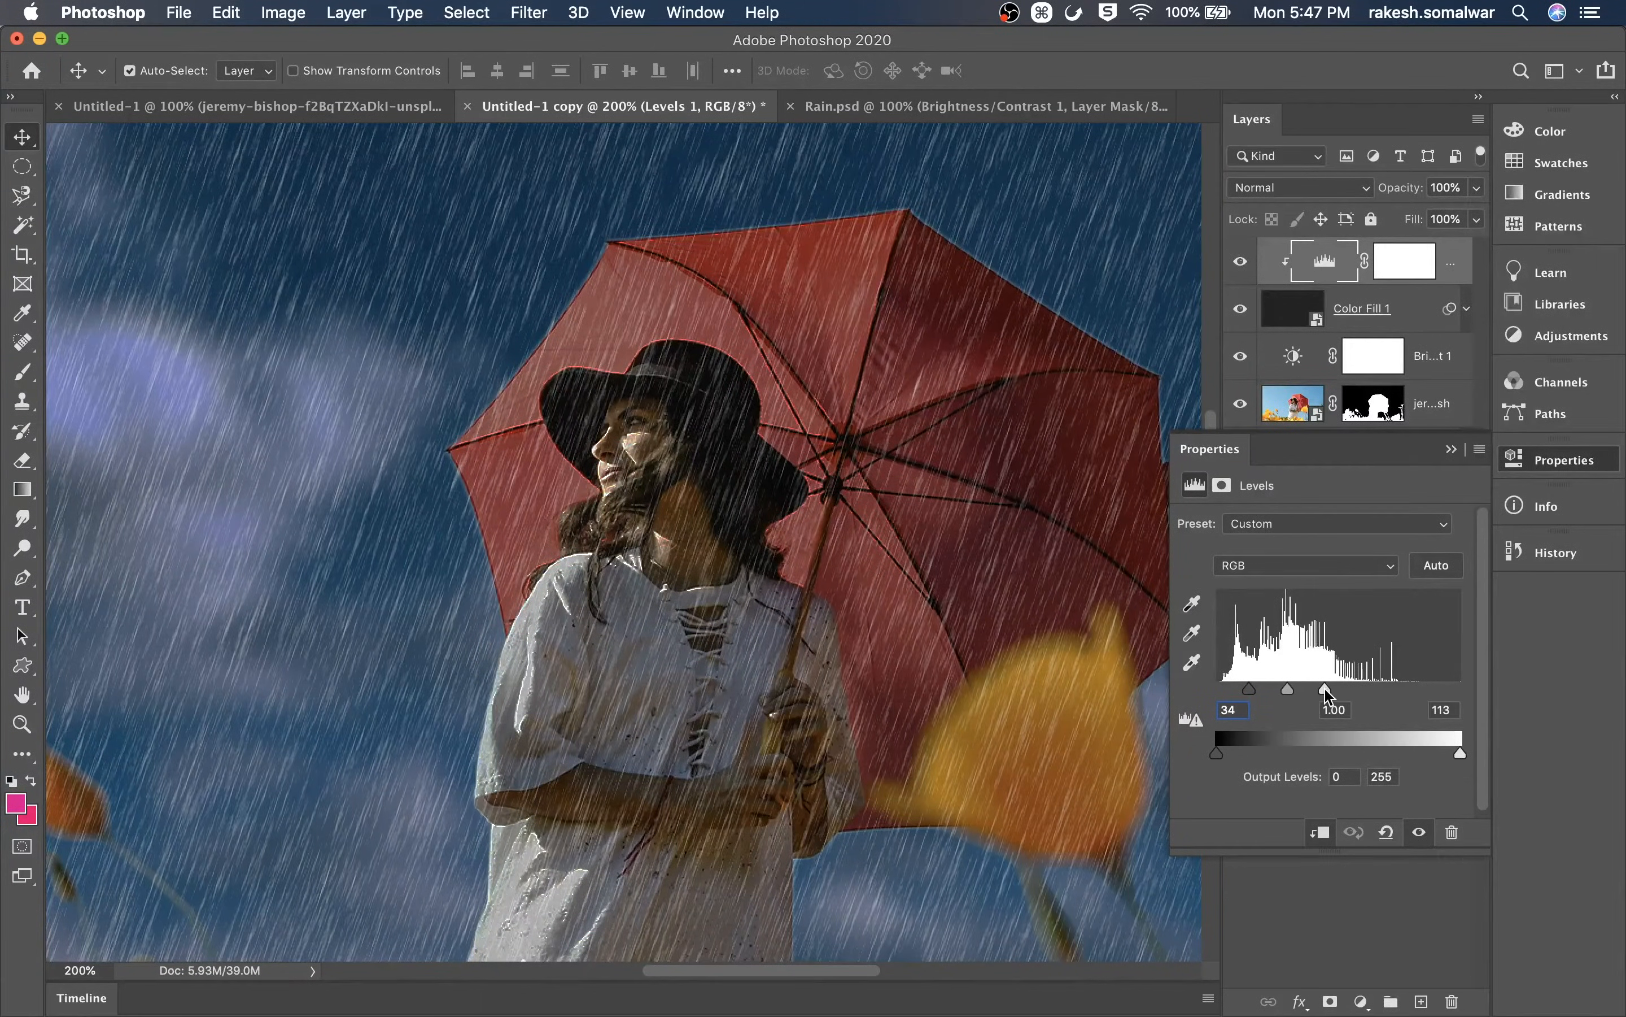
pyautogui.press('super+minus')
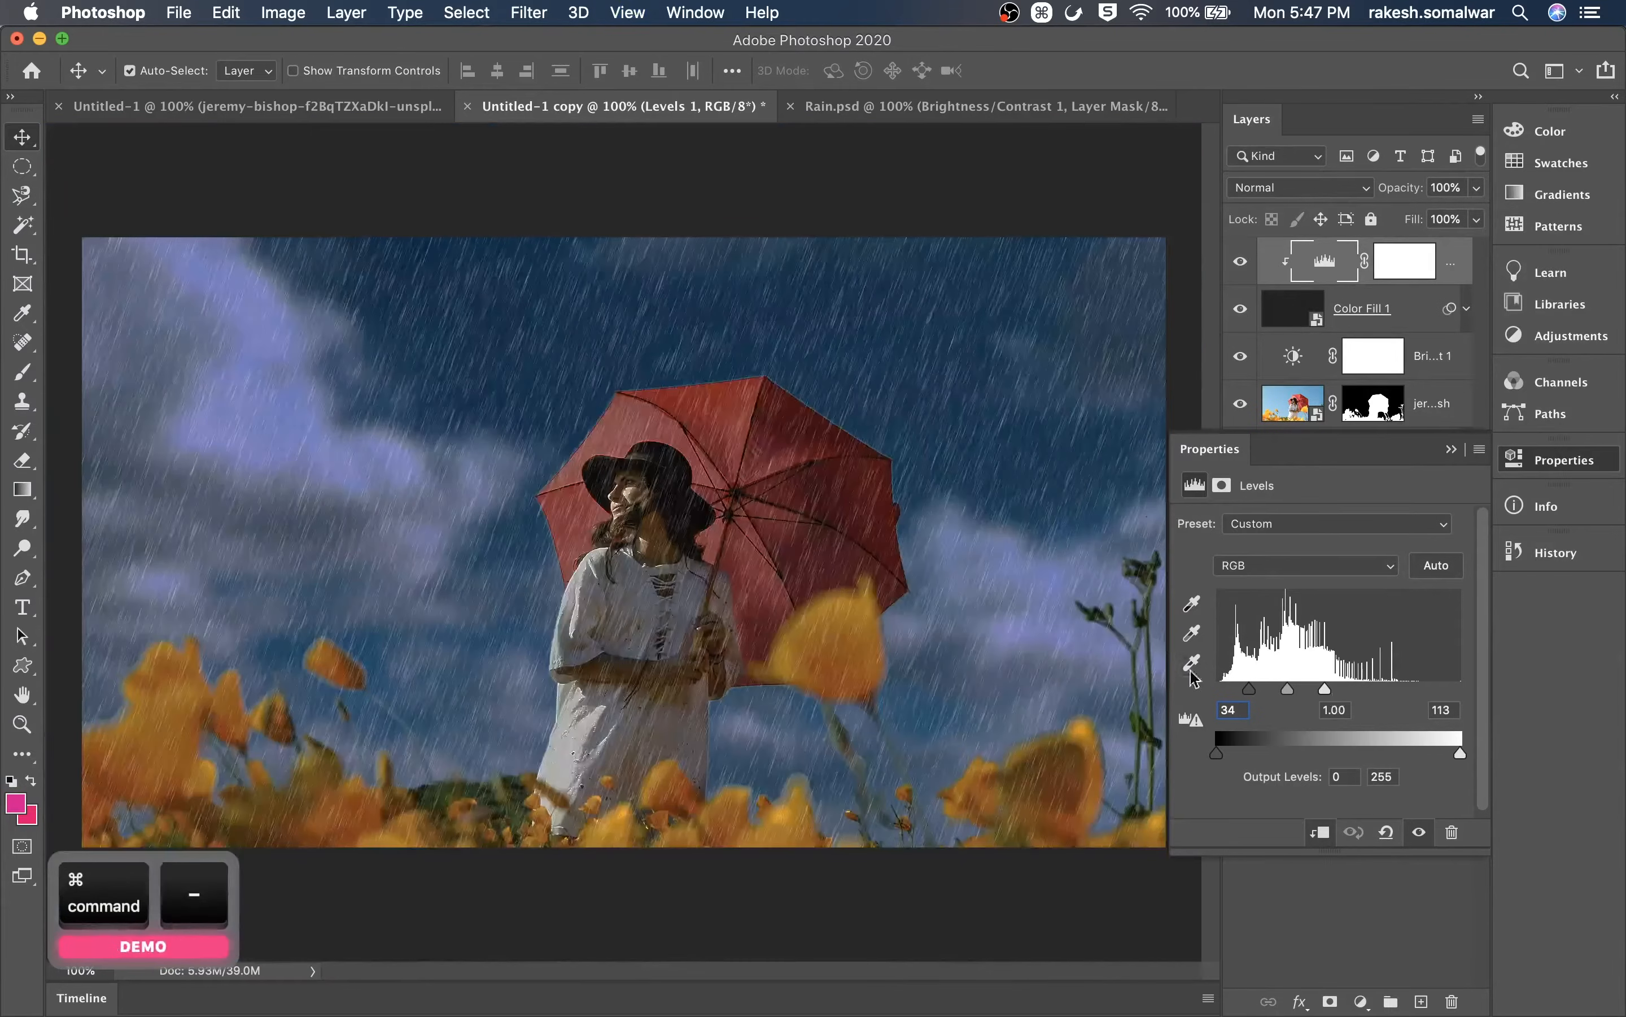
pyautogui.press('super+equal')
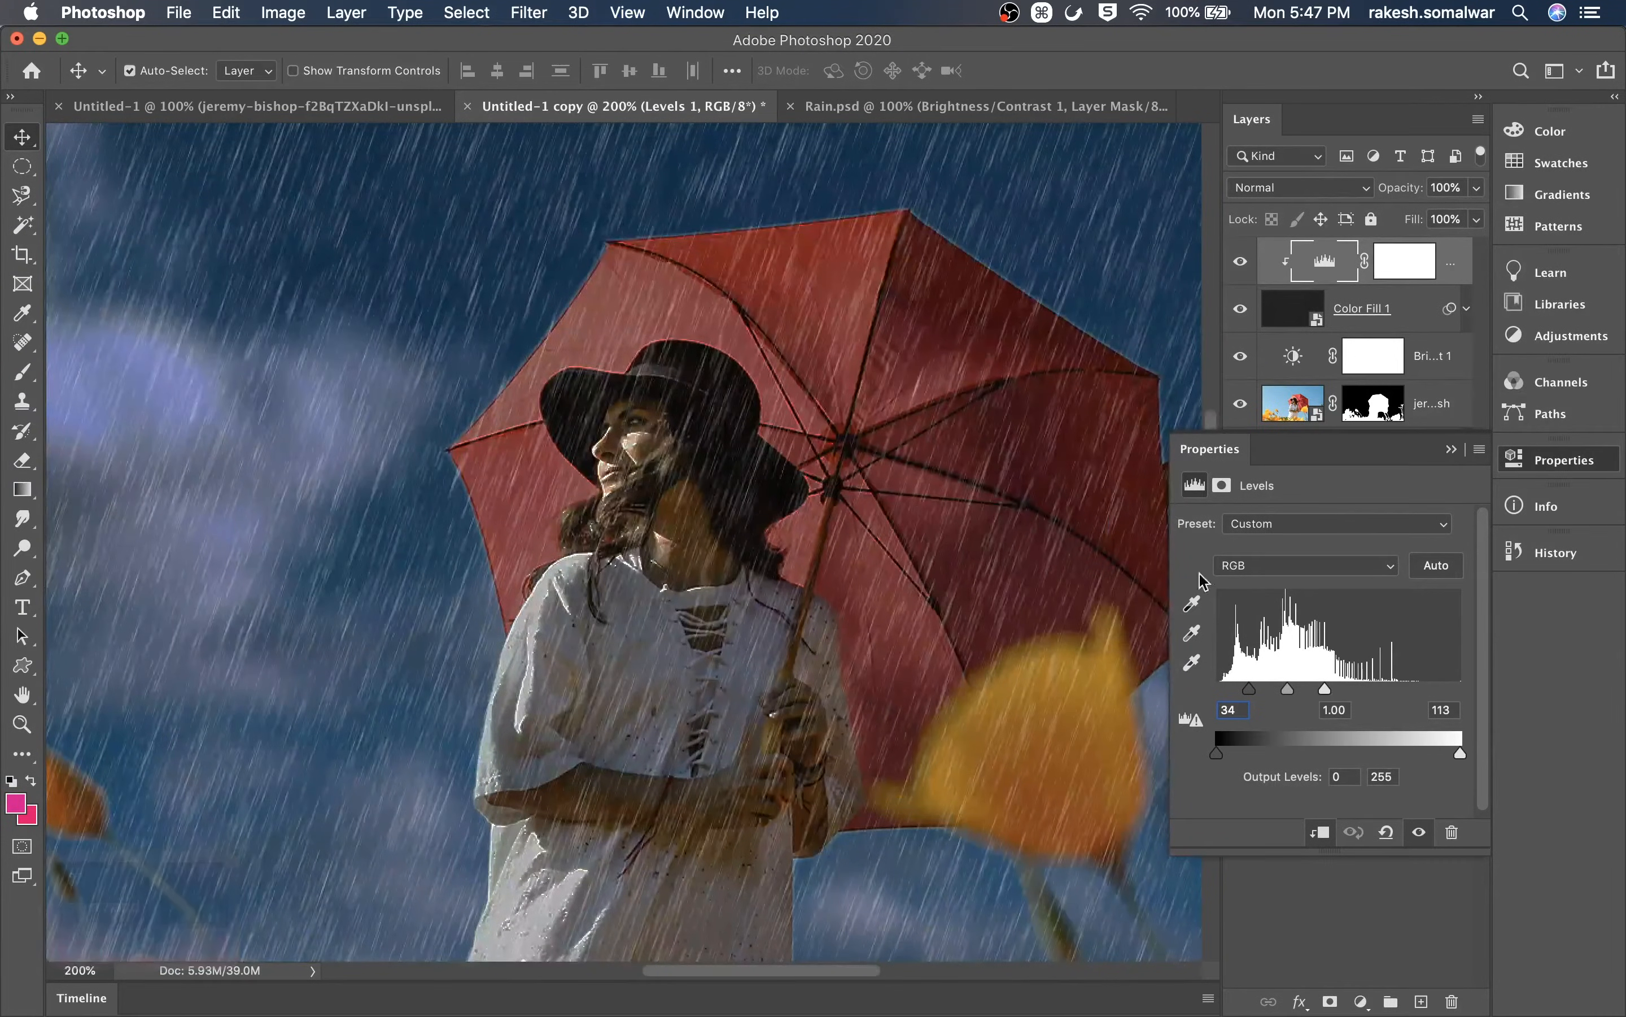
pyautogui.click(1451, 449)
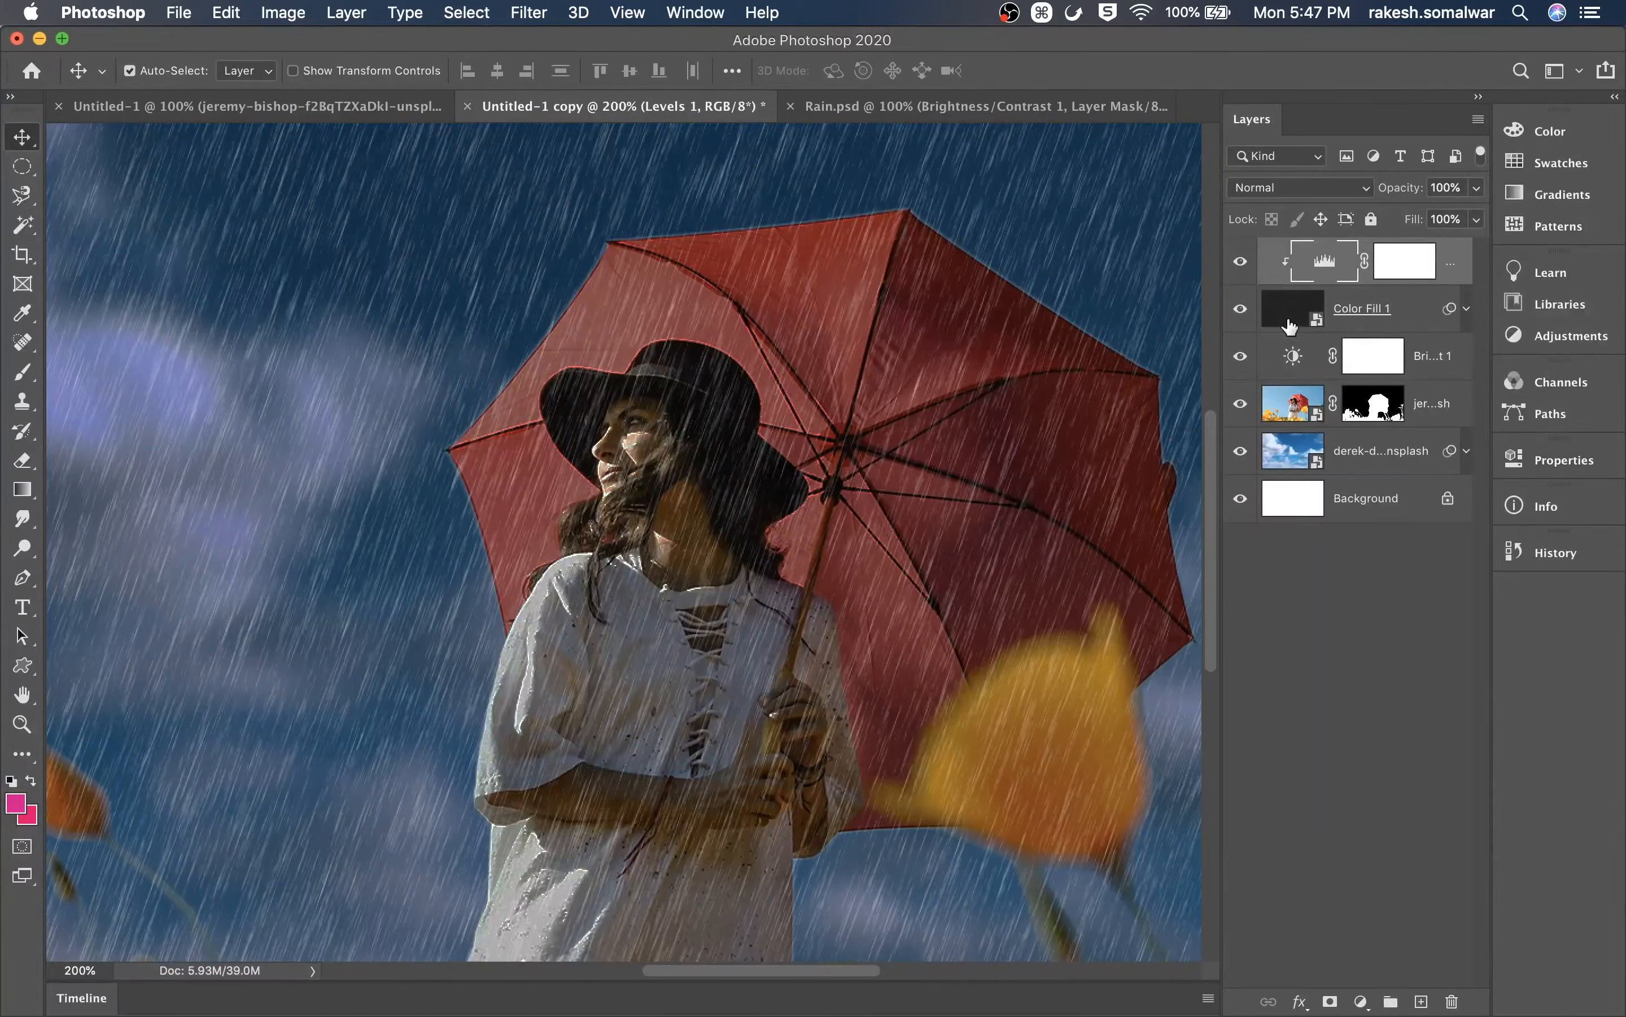
# Apply a Gaussian Blur with a radius of 0.3 pixels to the rain layer
pyautogui.click(1240, 354)
pyautogui.moveTo(452, 341); pyautogui.dragTo(421, 0)
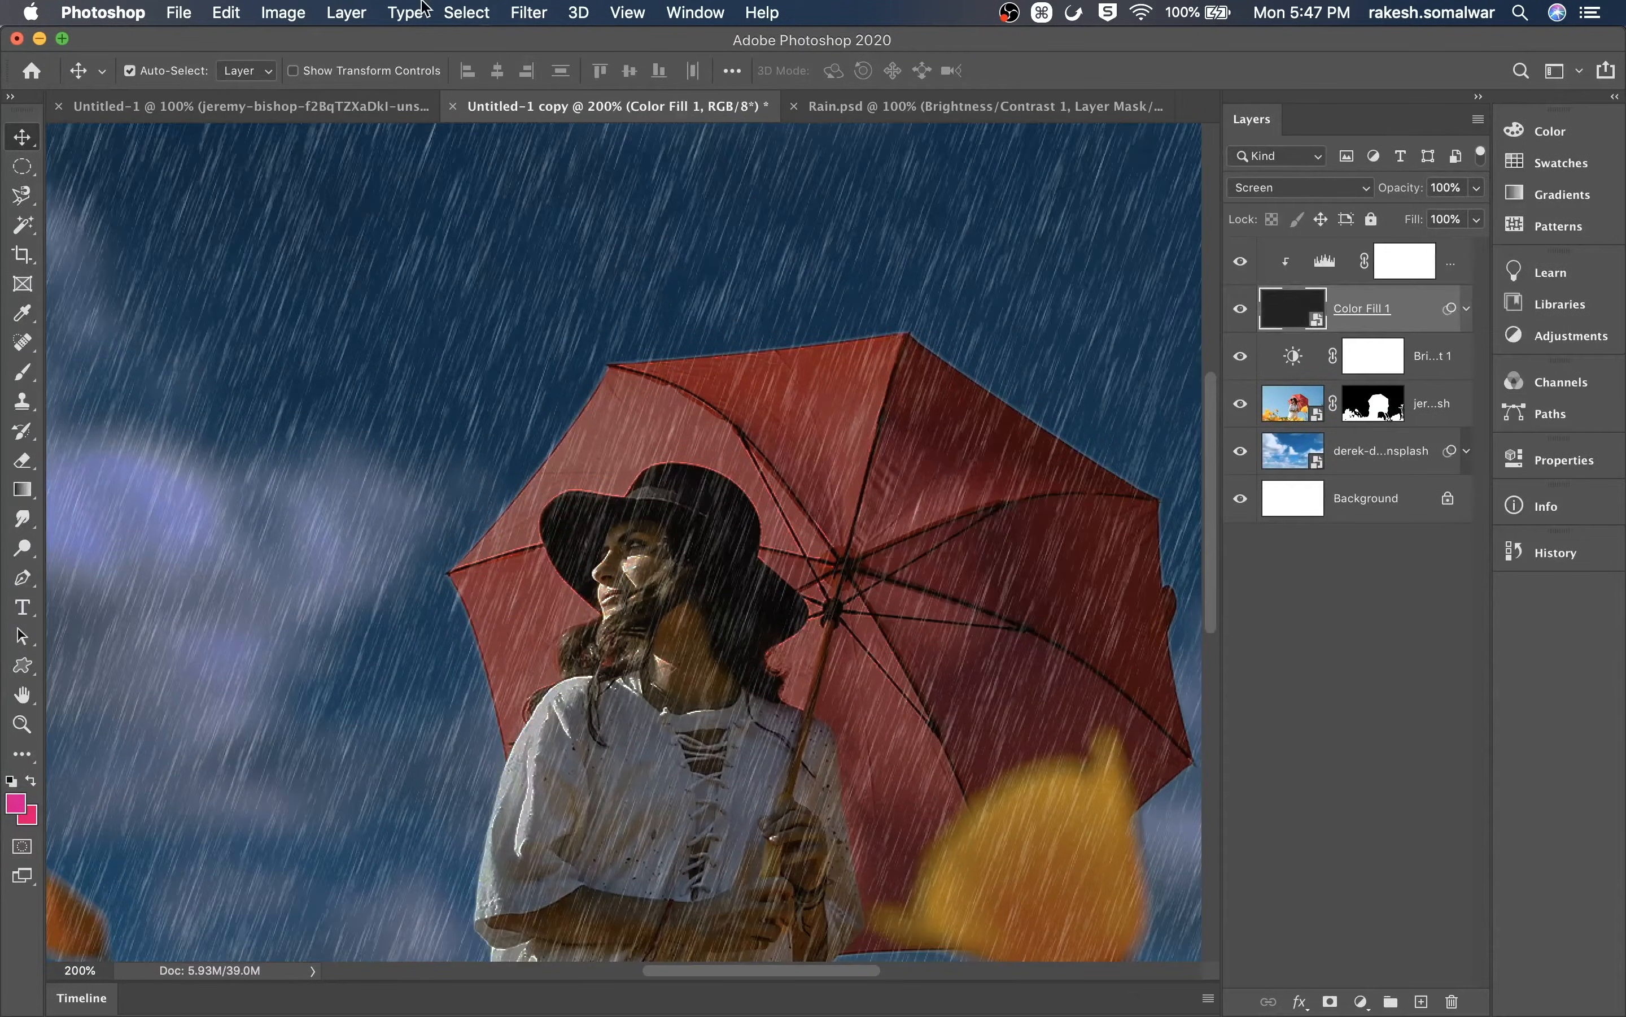
pyautogui.click(587, 21)
pyautogui.moveTo(530, 13)
pyautogui.moveTo(568, 286)
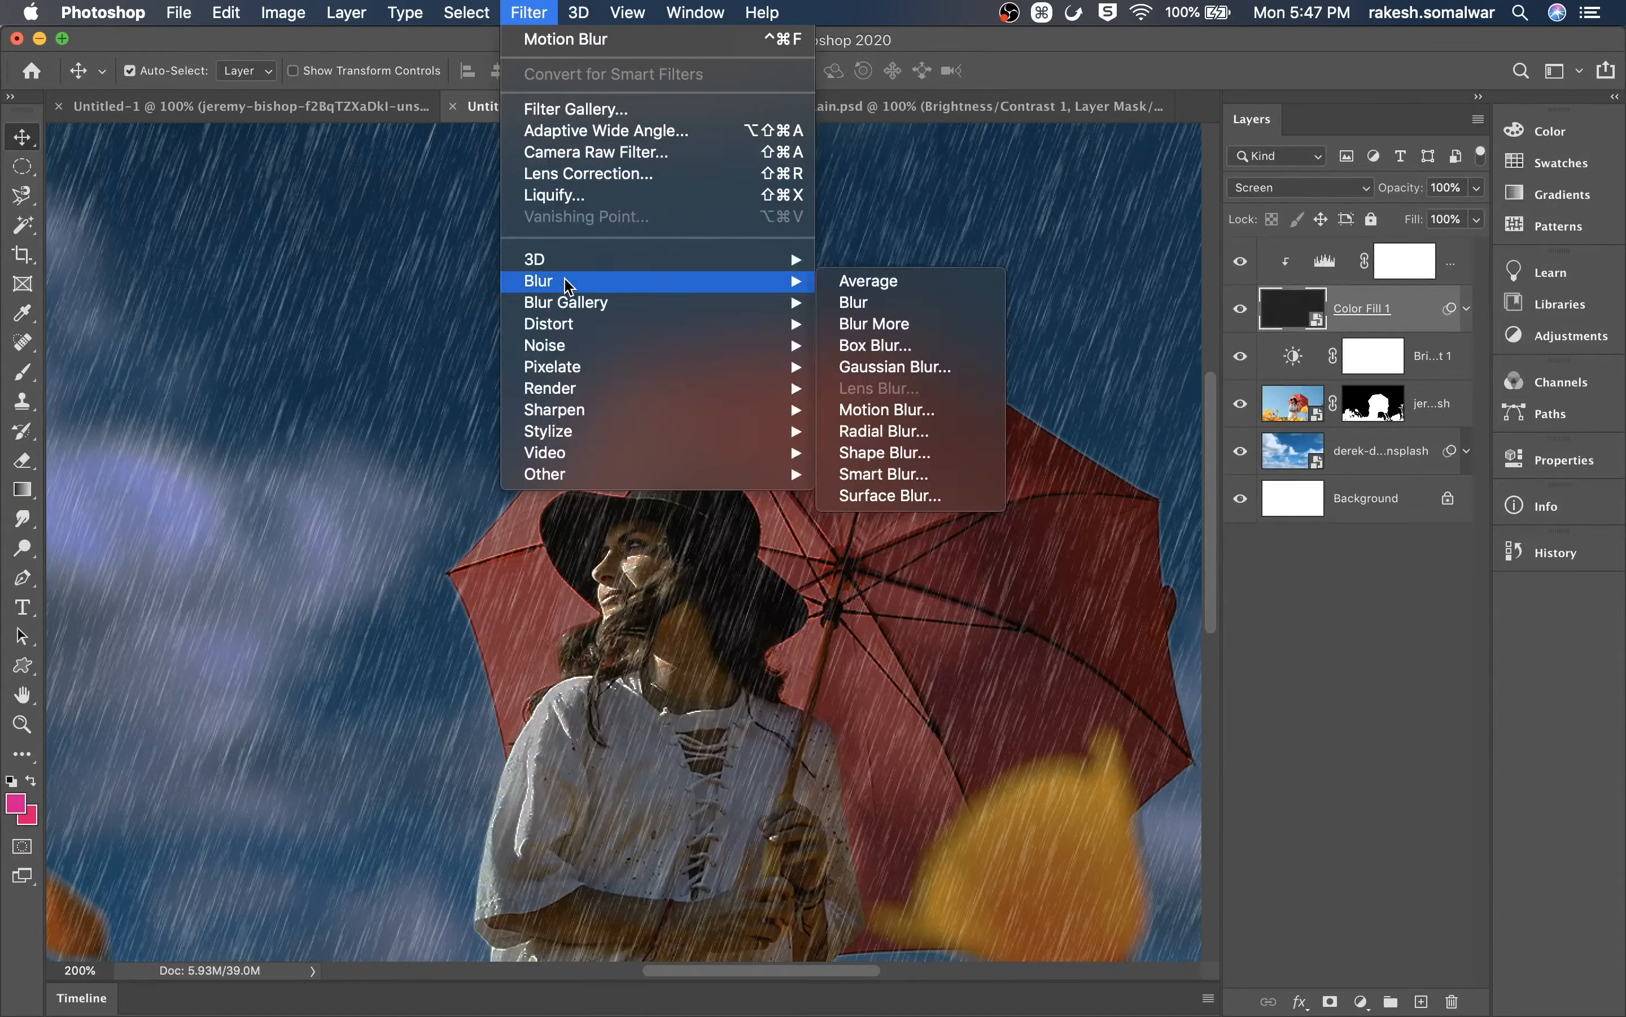
pyautogui.click(915, 366)
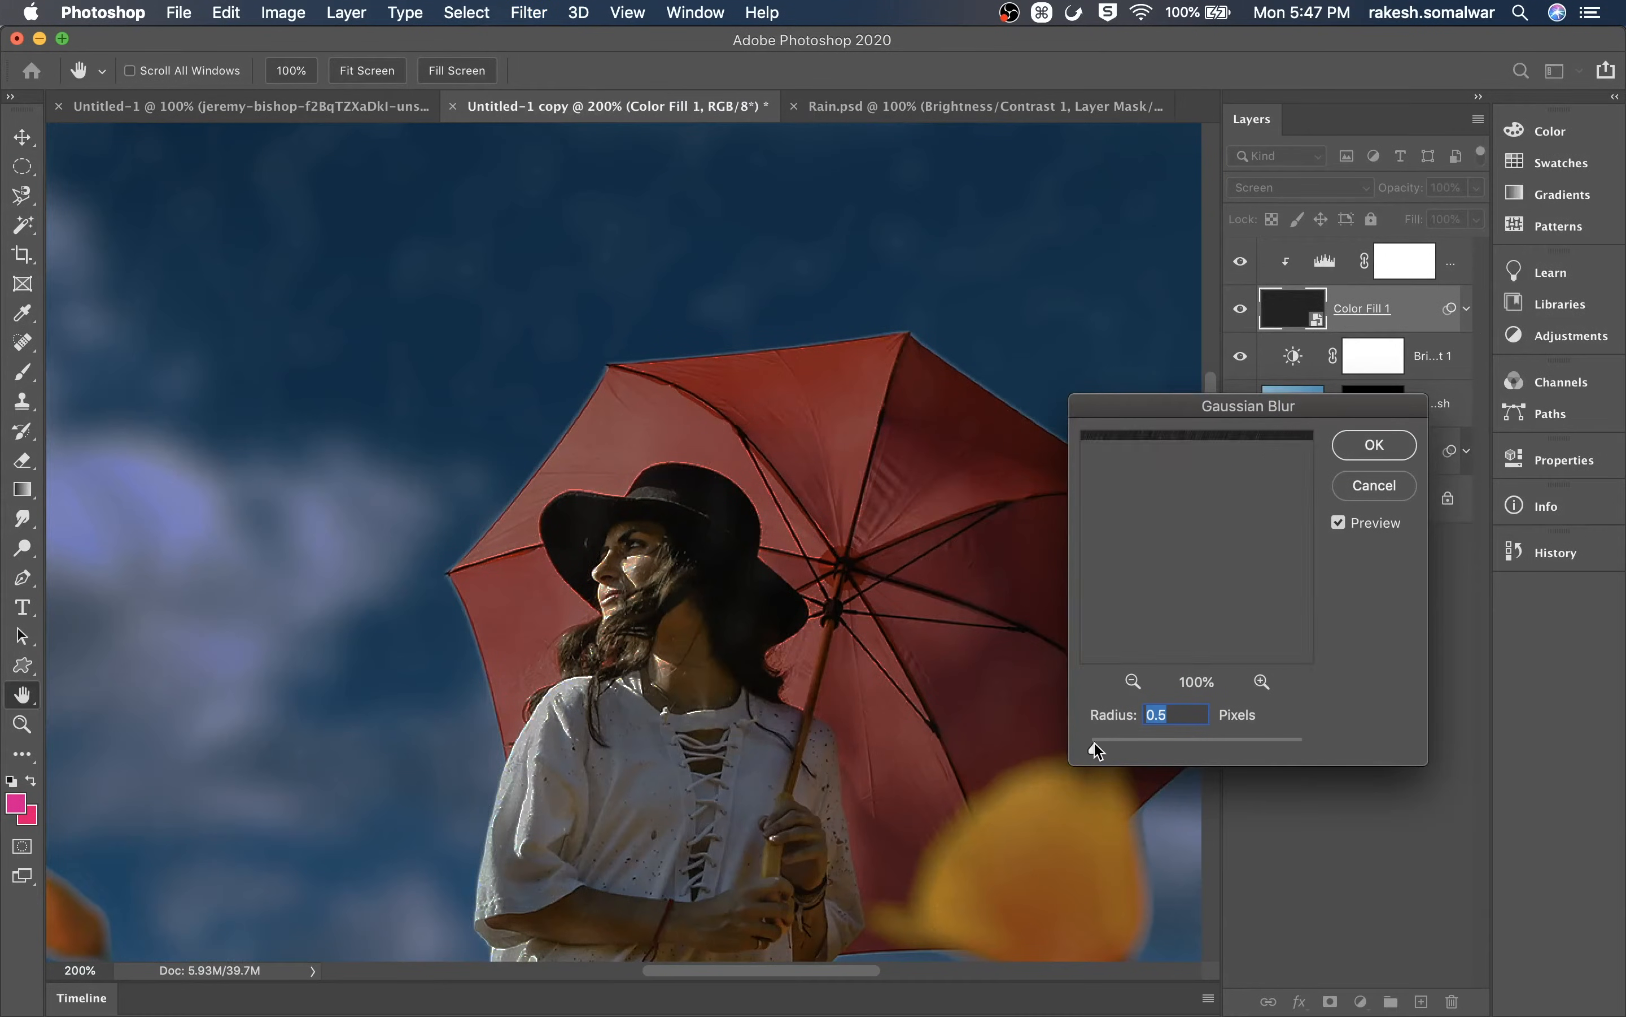
pyautogui.moveTo(1094, 743); pyautogui.dragTo(1090, 750)
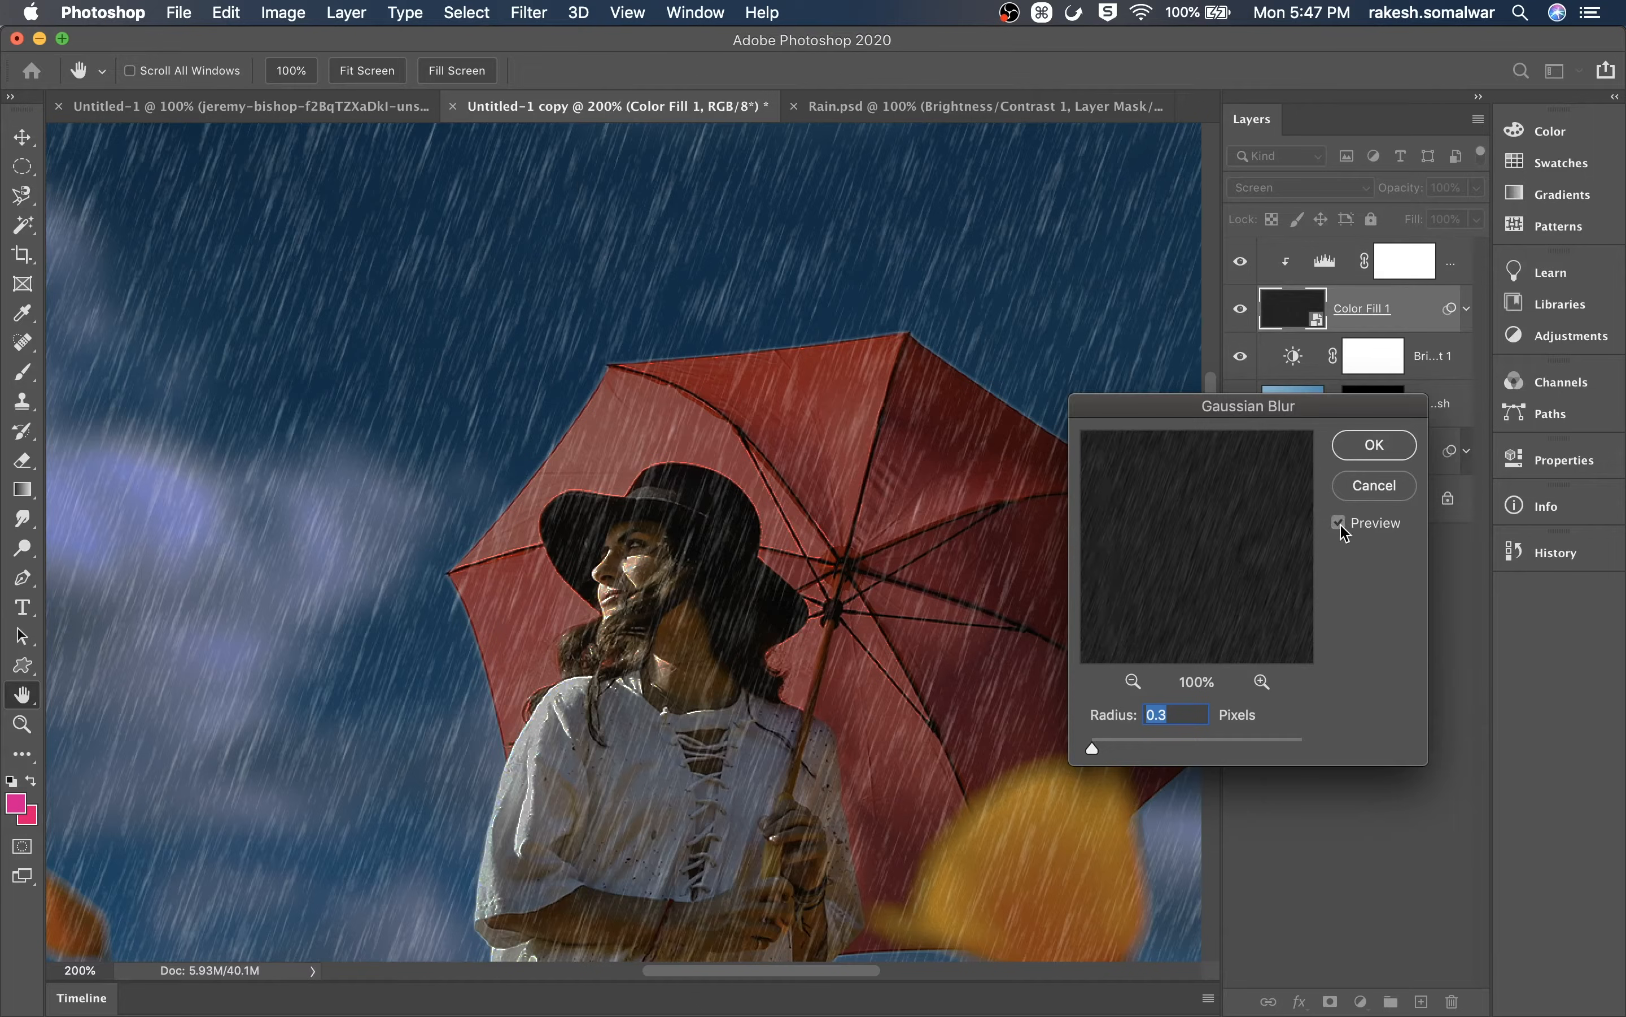
pyautogui.click(1375, 445)
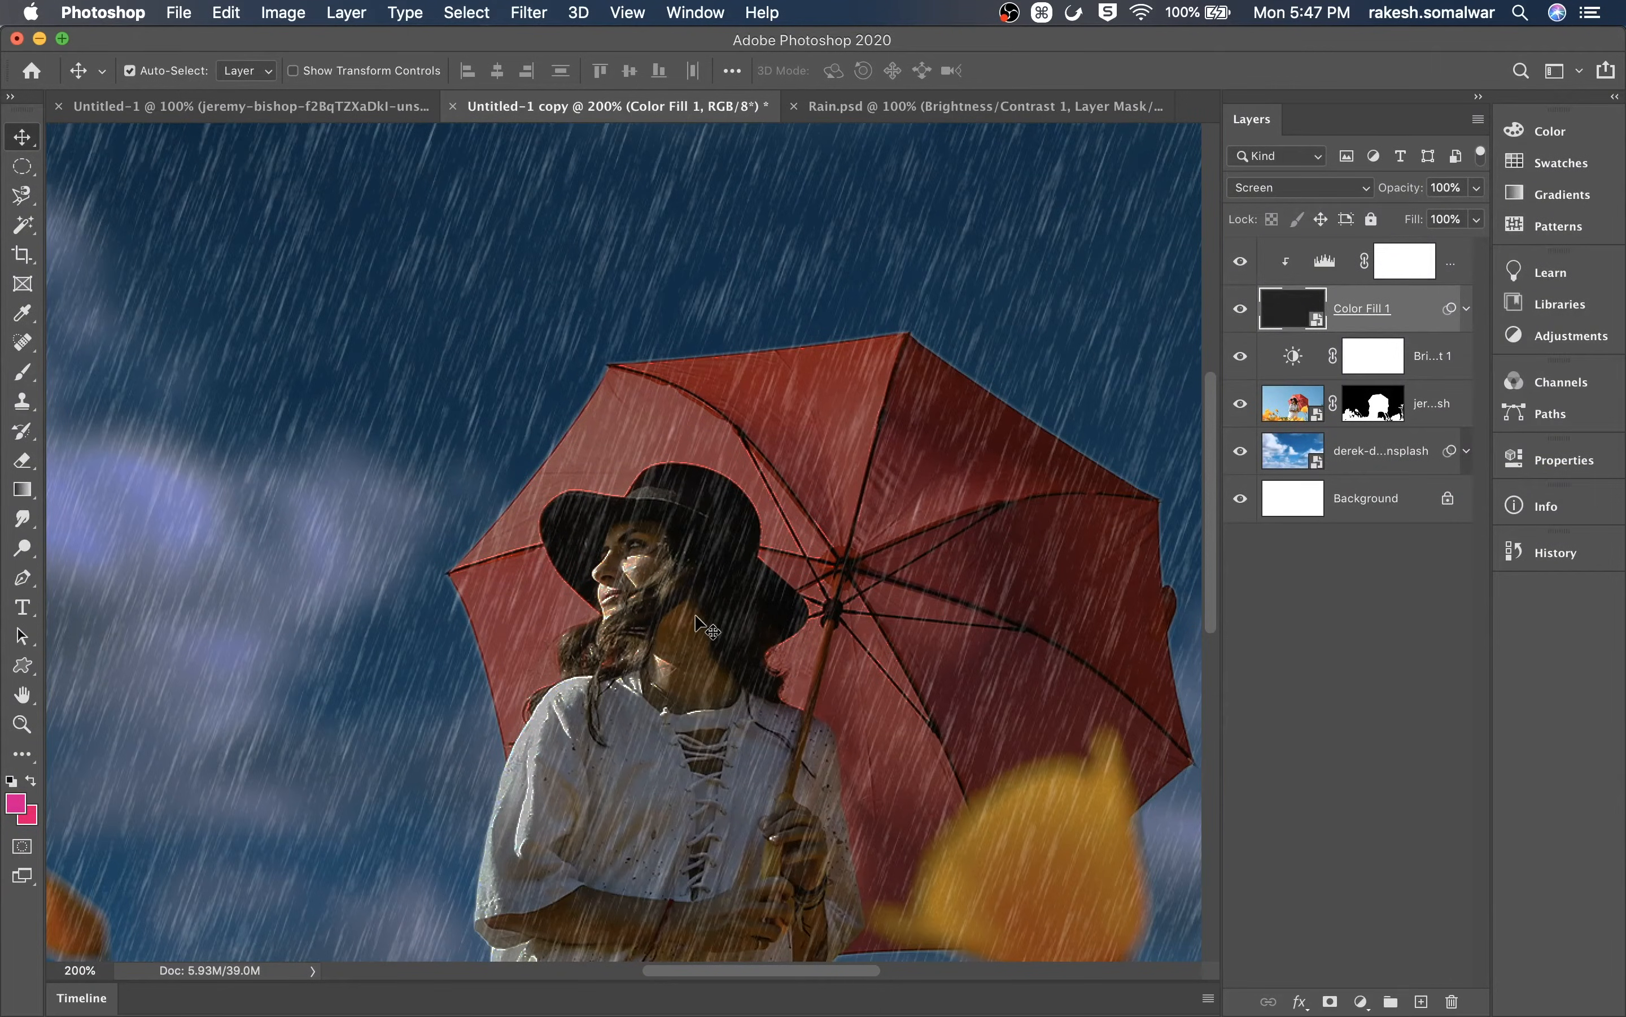
pyautogui.press('super+minus')
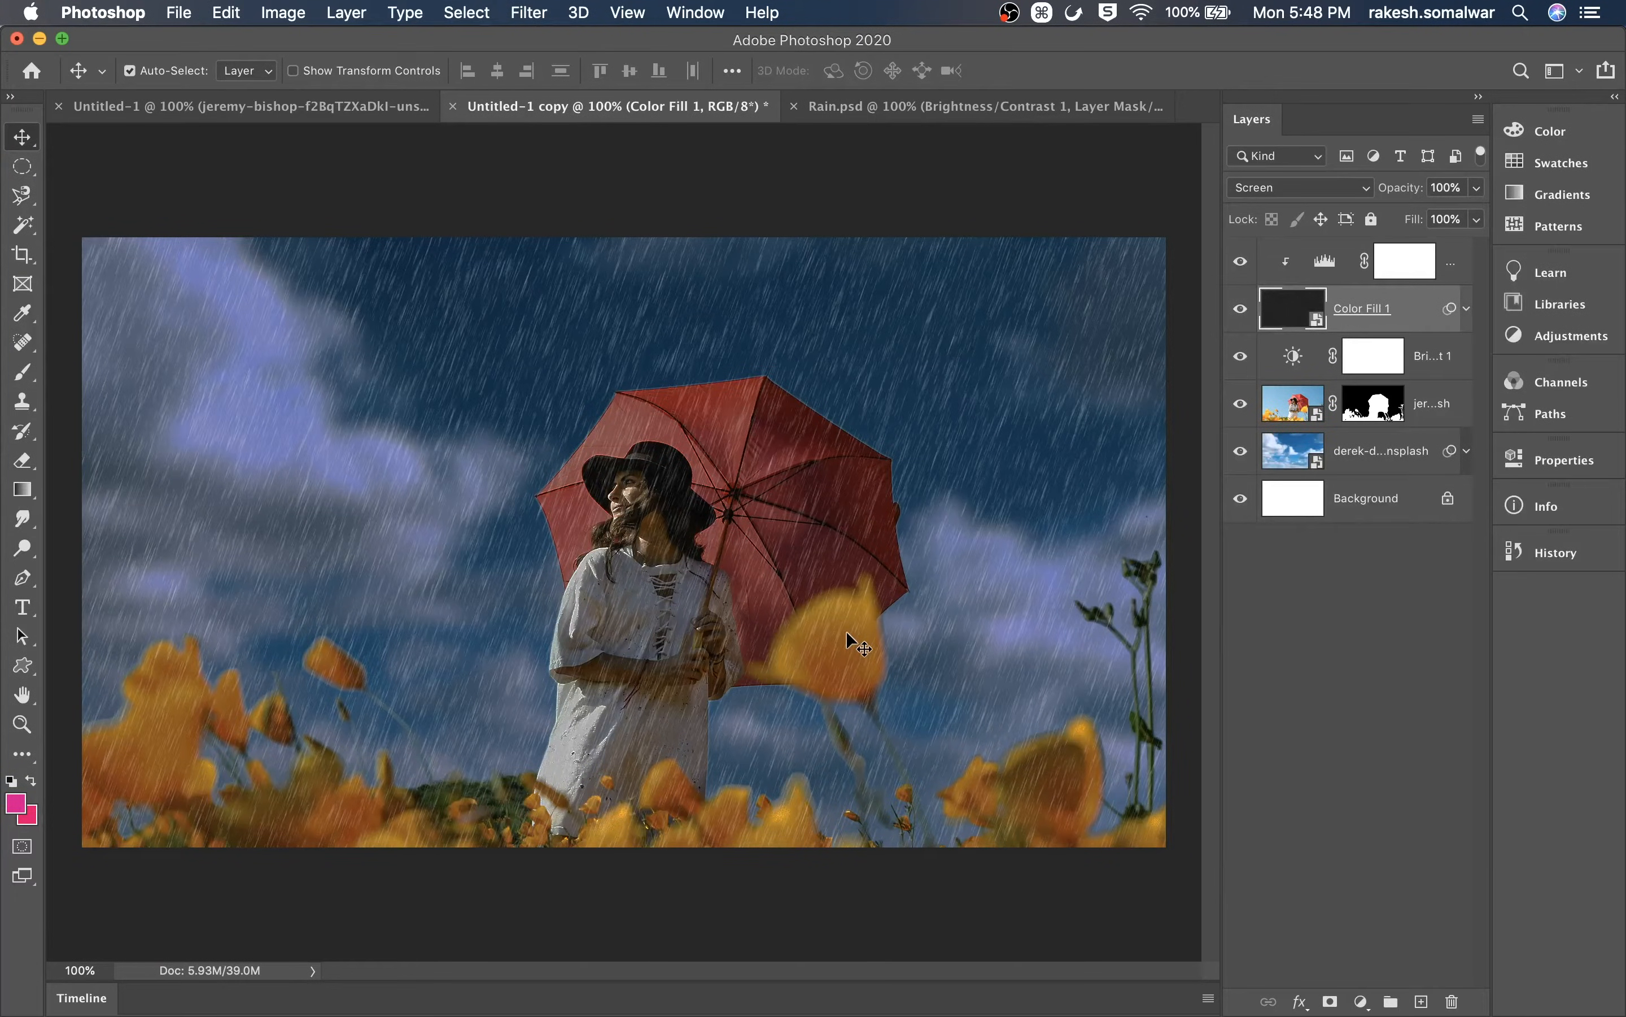
# Add a Photo Filter adjustment above the Levels adjustment and set it to Cooling Filter (82)
pyautogui.click(961, 244)
pyautogui.click(1387, 723)
pyautogui.click(1448, 268)
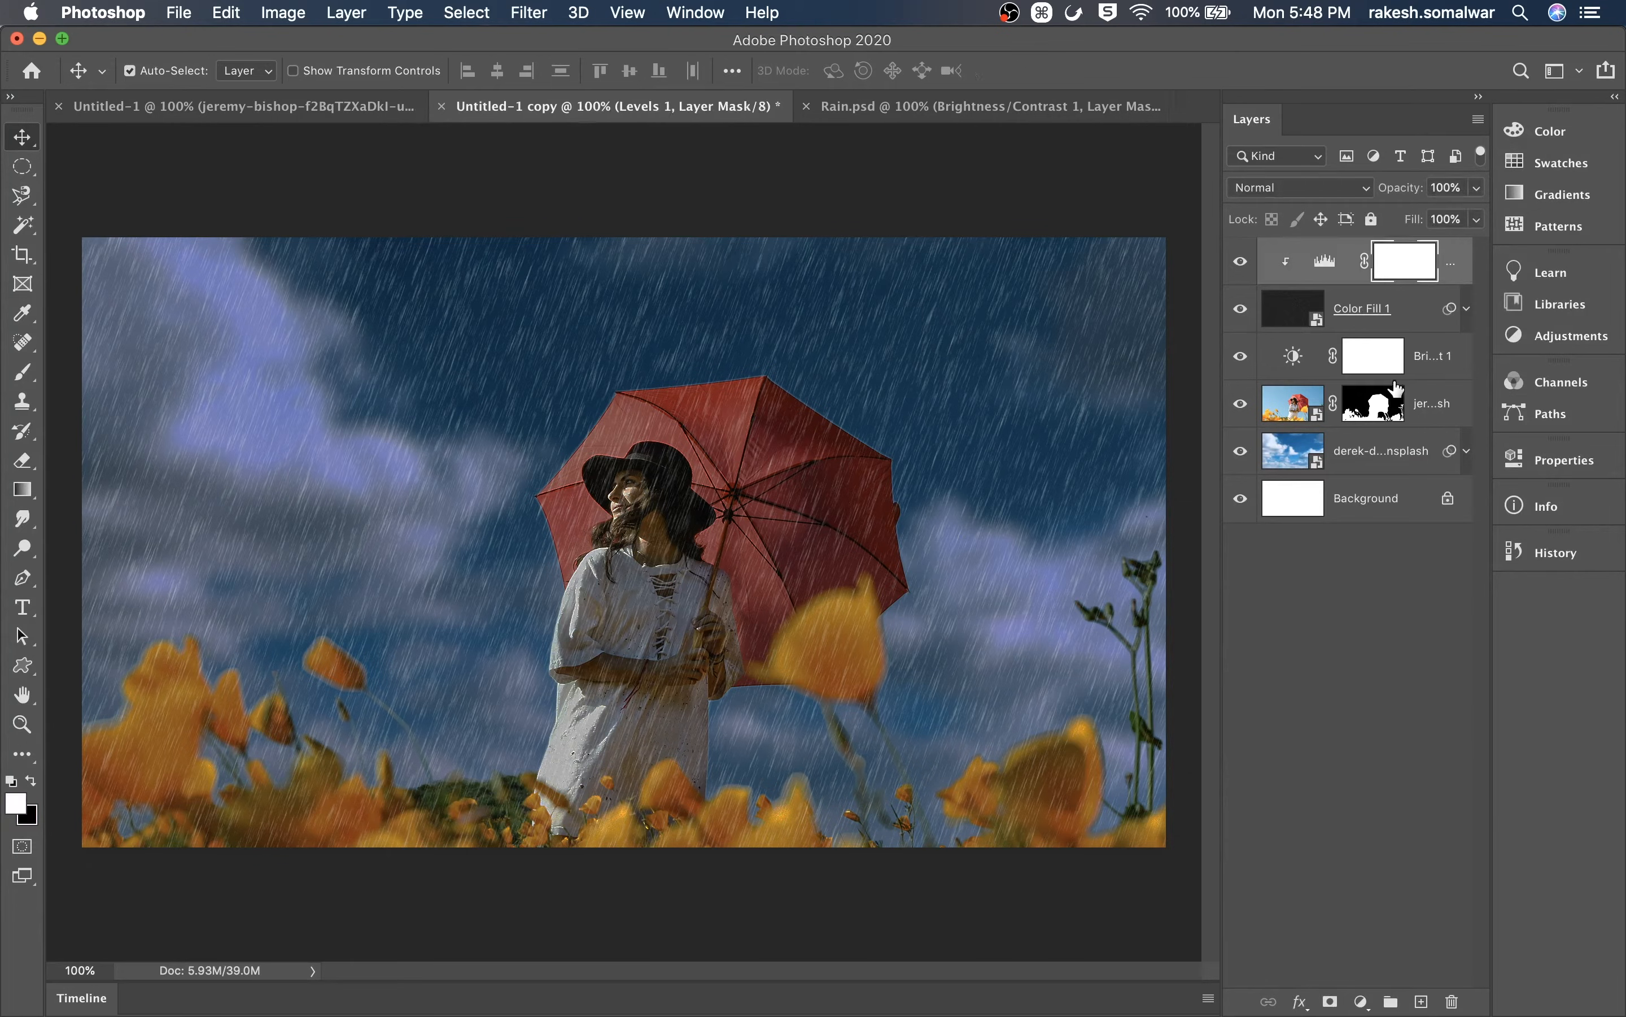
pyautogui.click(1362, 1002)
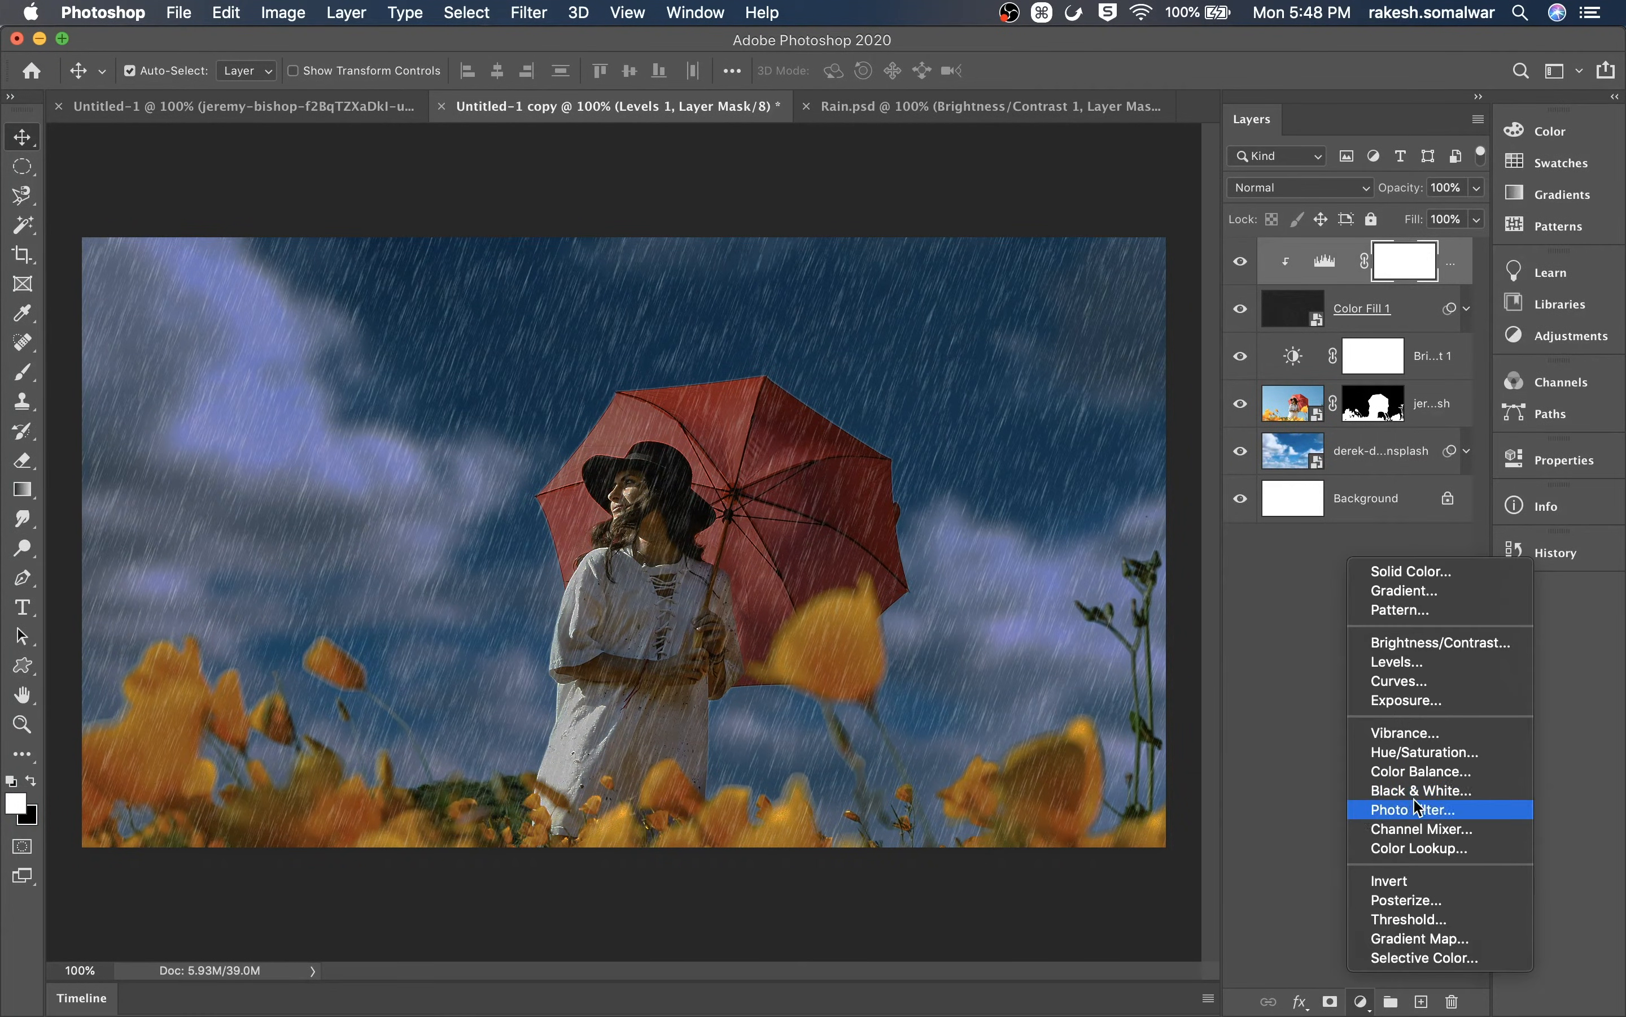
pyautogui.click(1417, 809)
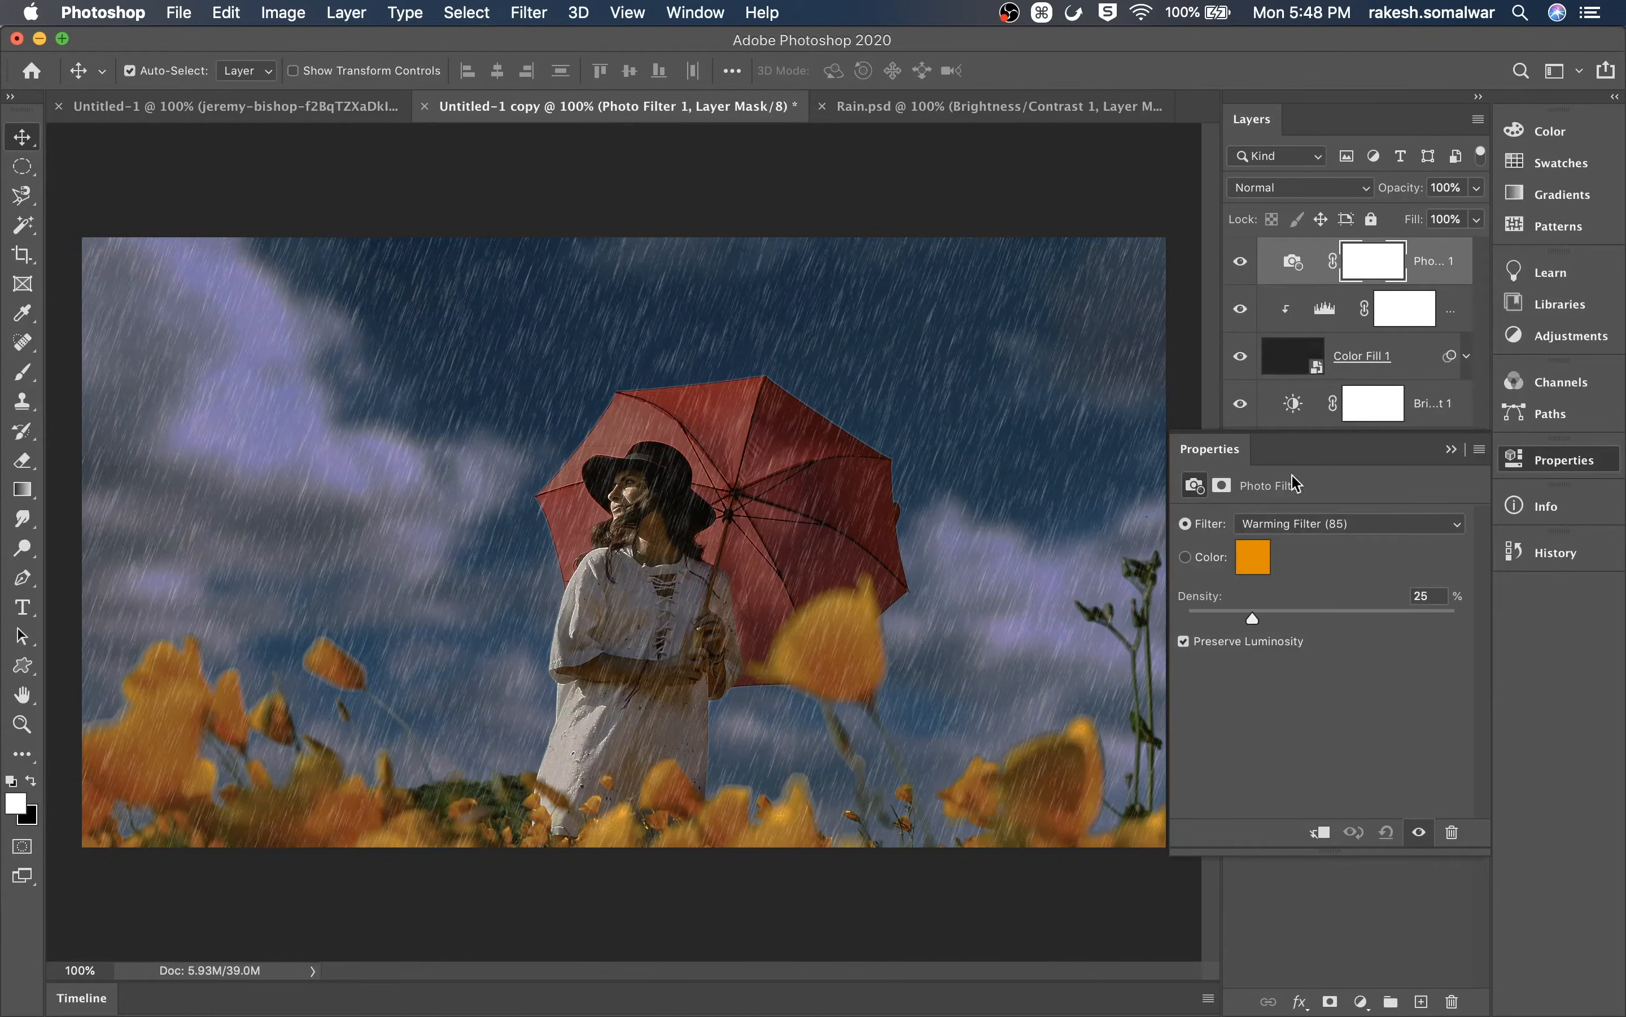
pyautogui.click(1318, 524)
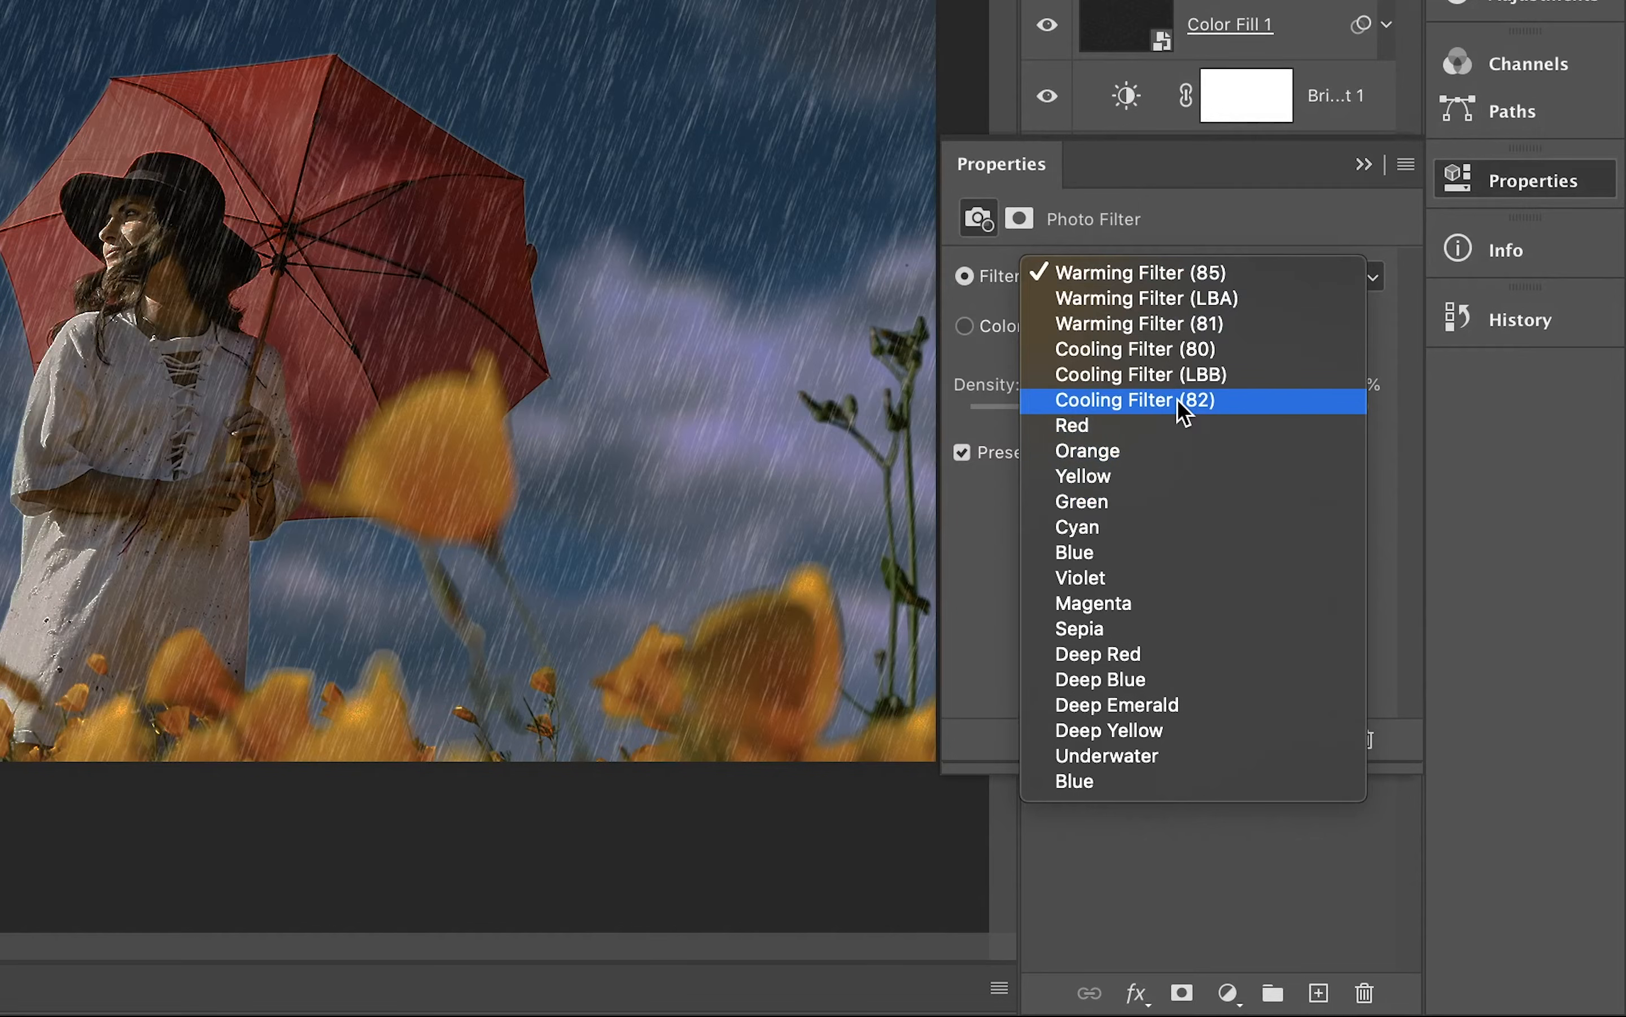
pyautogui.click(1183, 406)
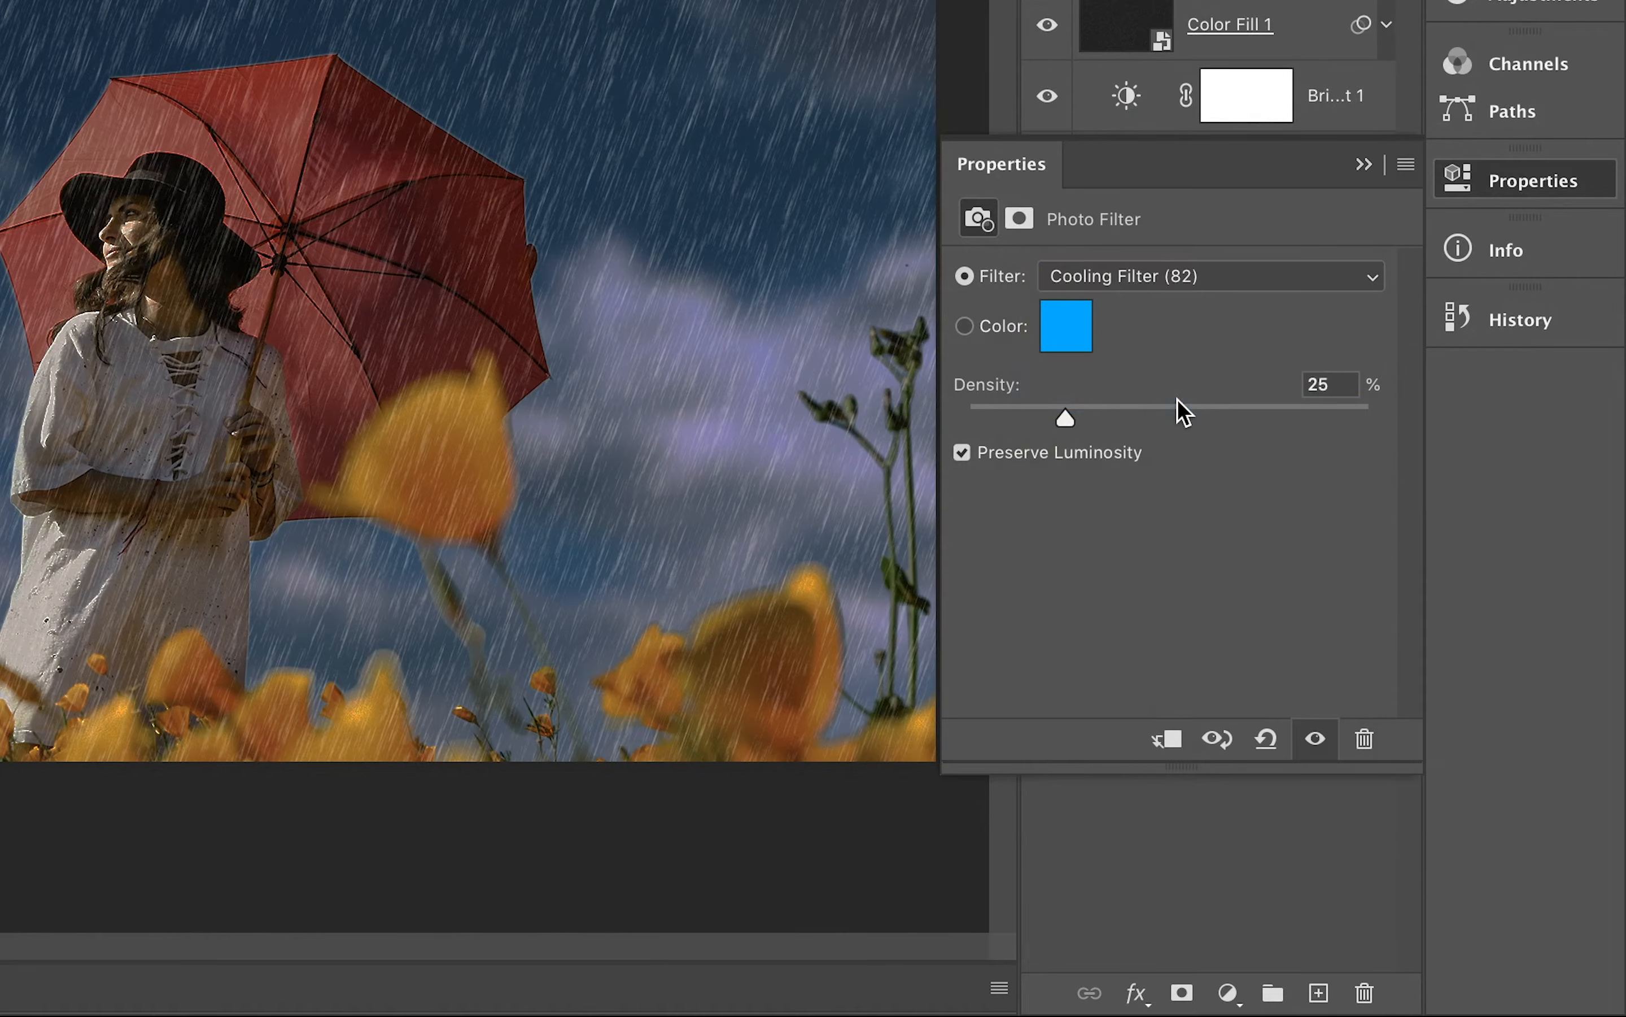
# Set the Photo Filter's density to 100% and deselect all layers
pyautogui.moveTo(1067, 416); pyautogui.dragTo(1286, 419)
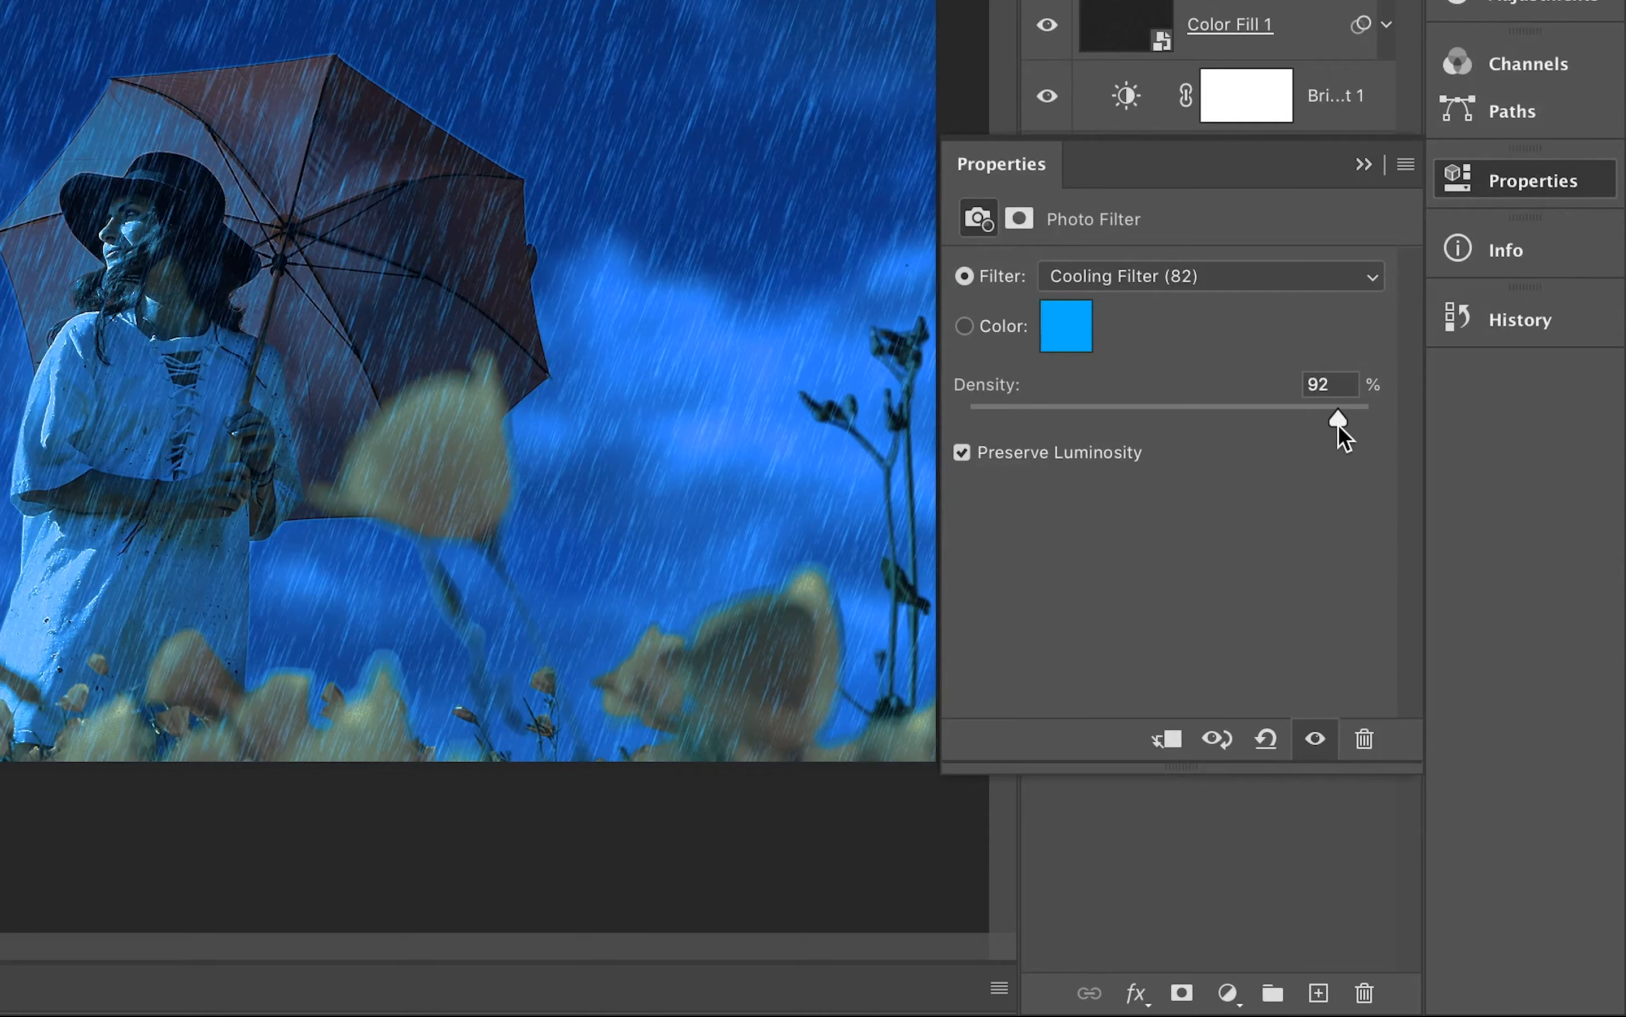
pyautogui.moveTo(1341, 419); pyautogui.dragTo(1398, 419)
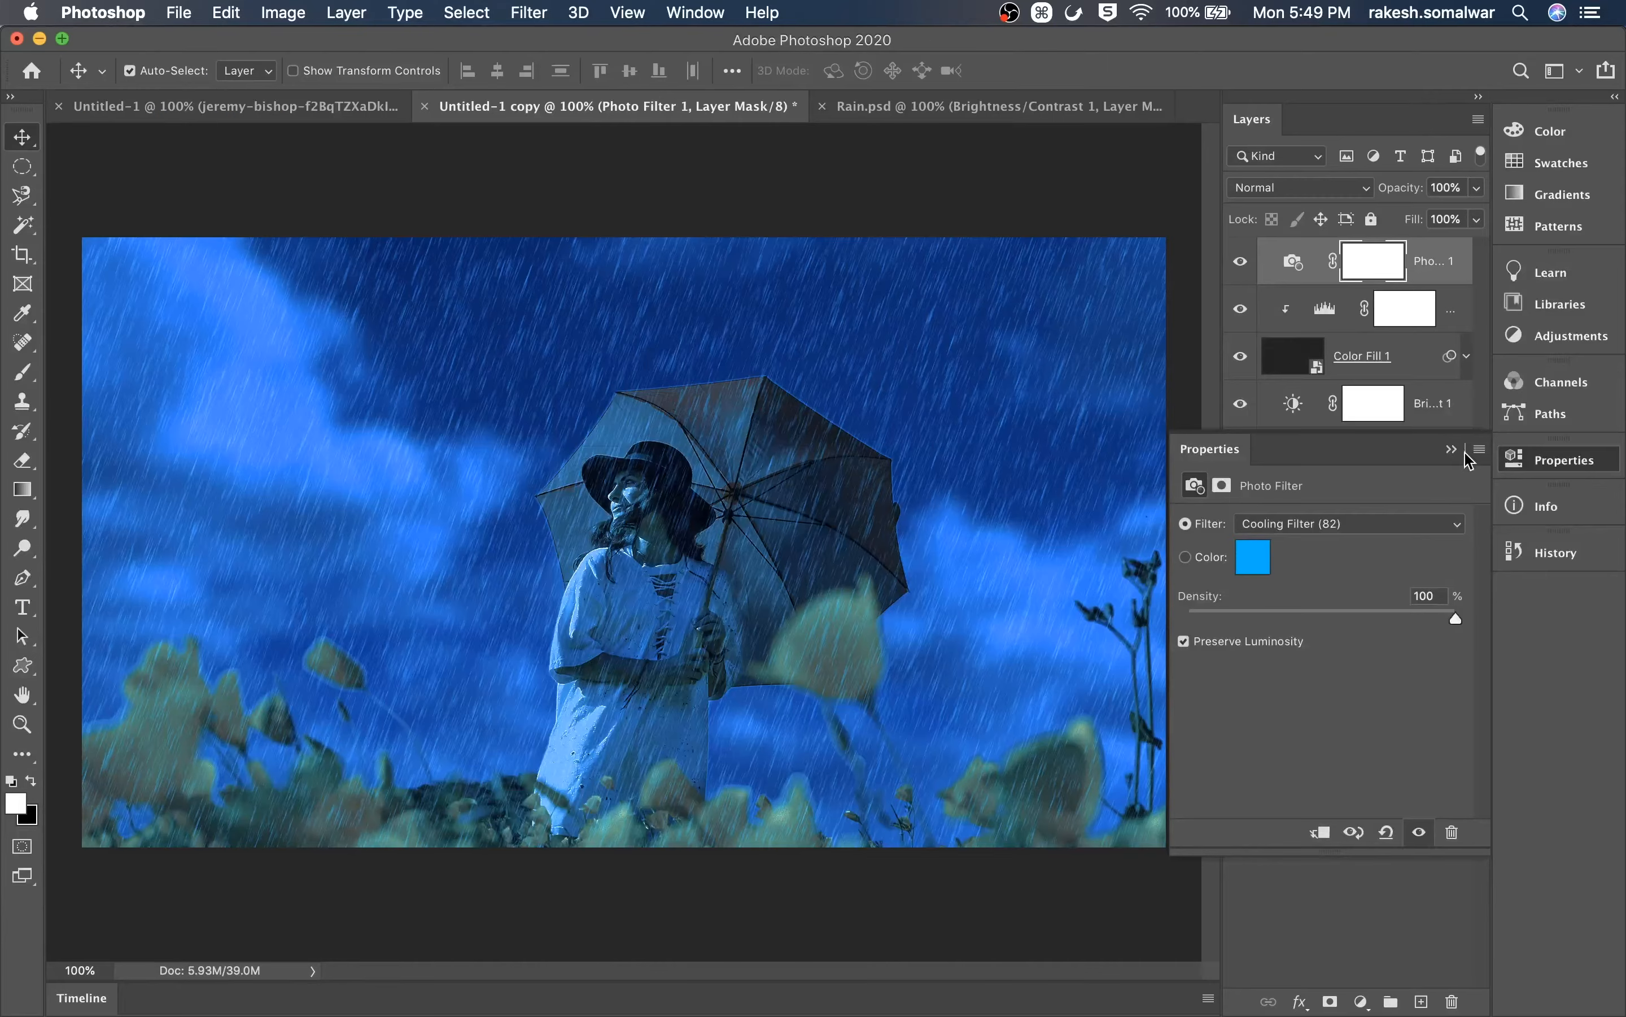
pyautogui.click(1365, 164)
pyautogui.click(1358, 675)
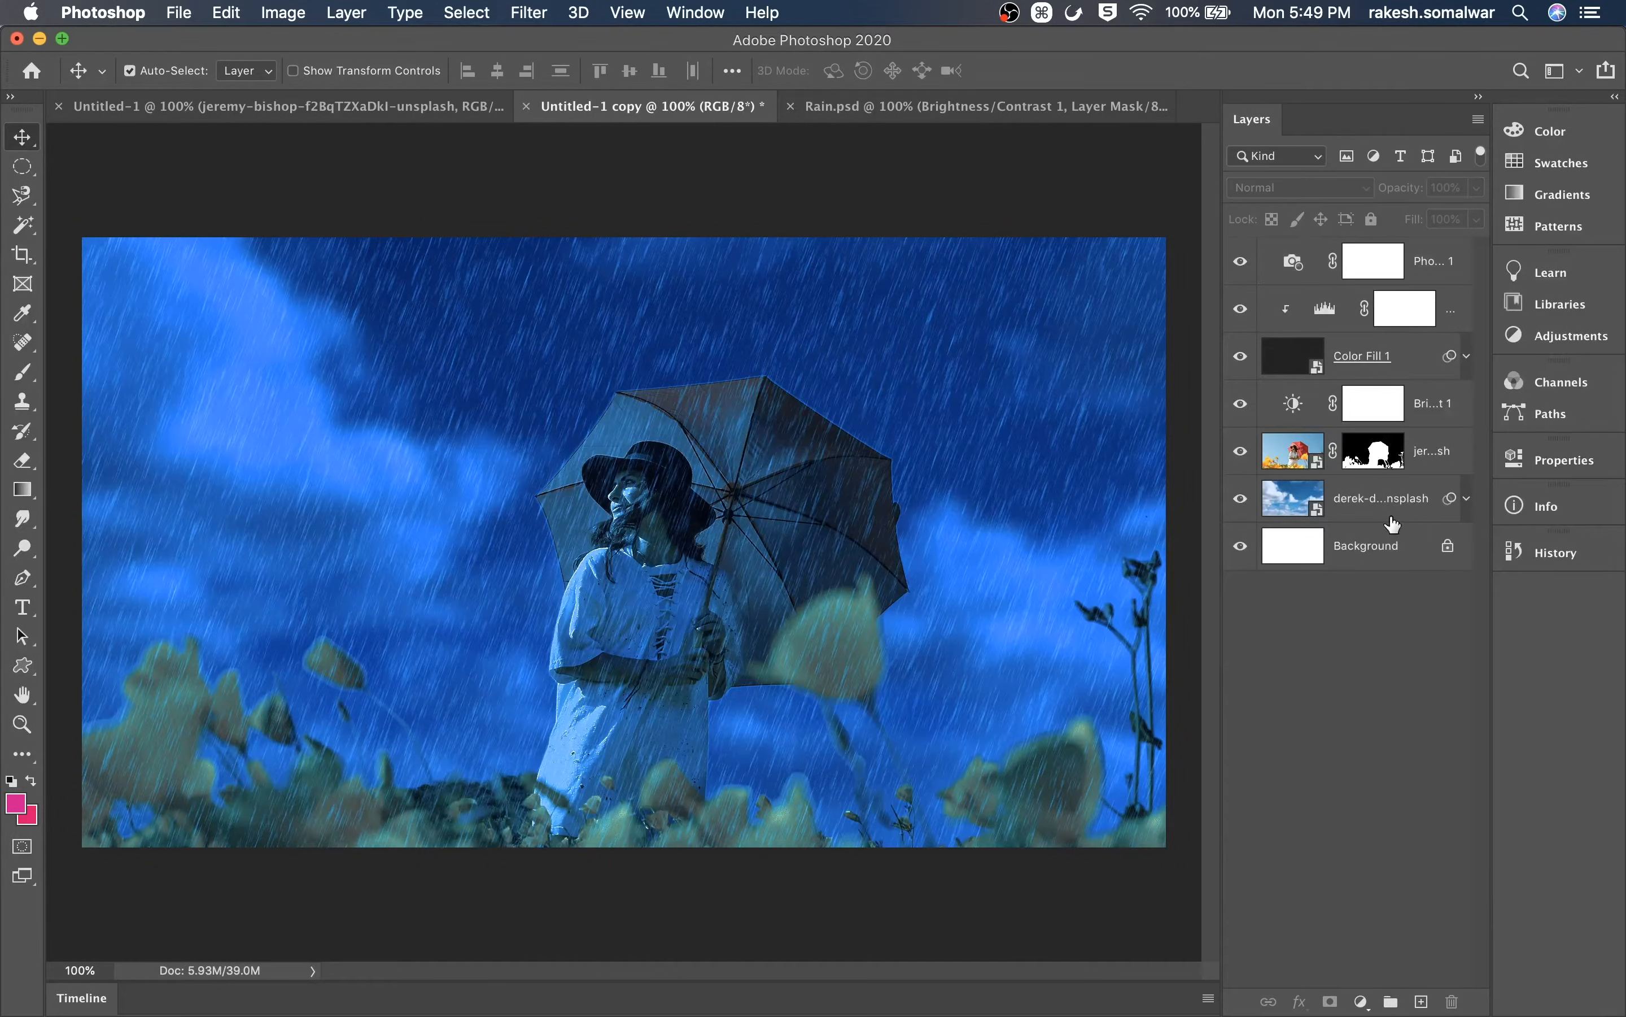
pyautogui.press('super+equal')
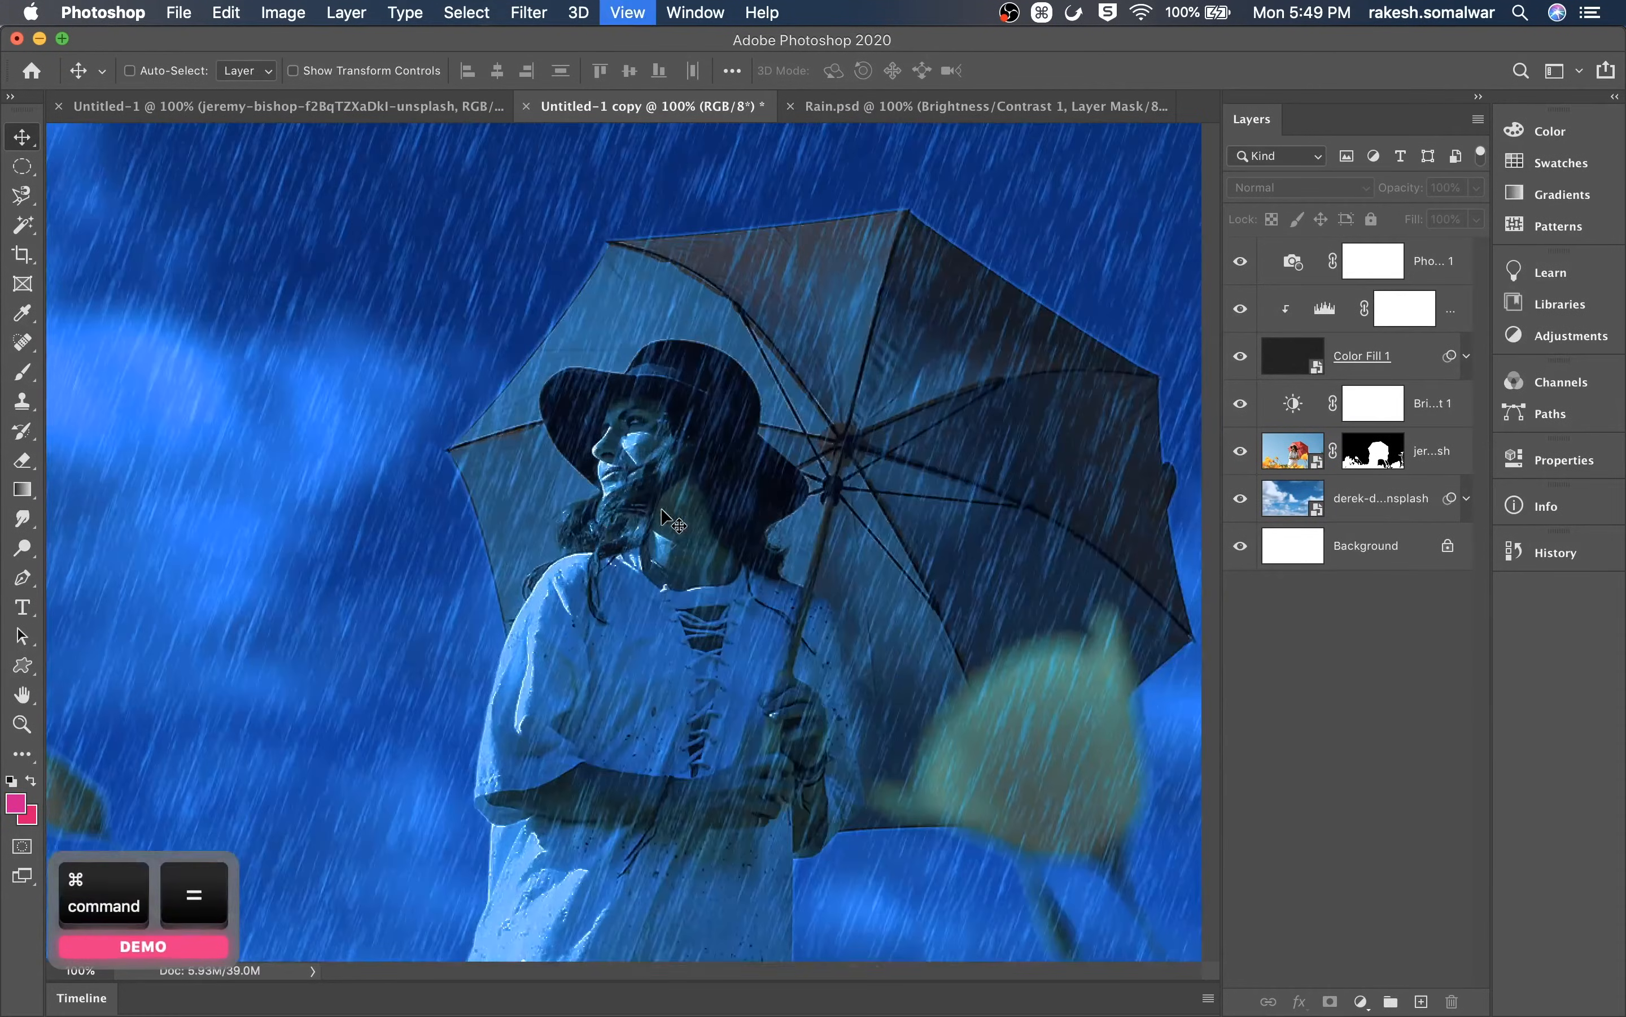
pyautogui.moveTo(878, 552); pyautogui.dragTo(833, 654)
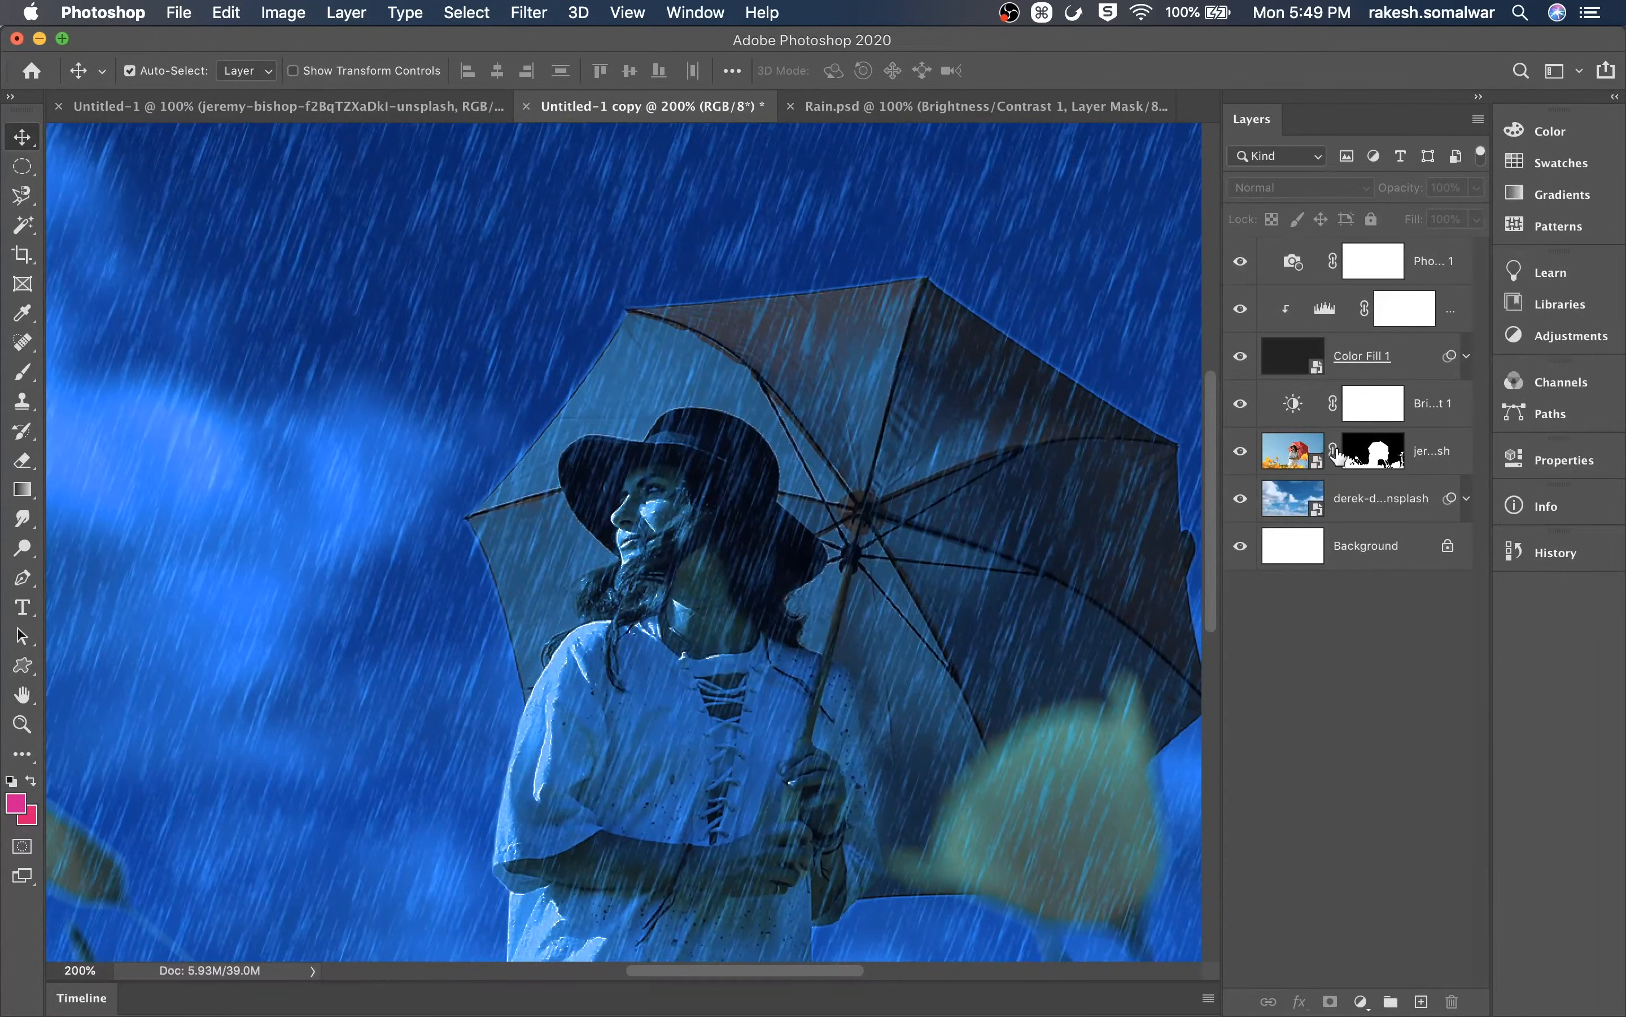
pyautogui.press('super+minus')
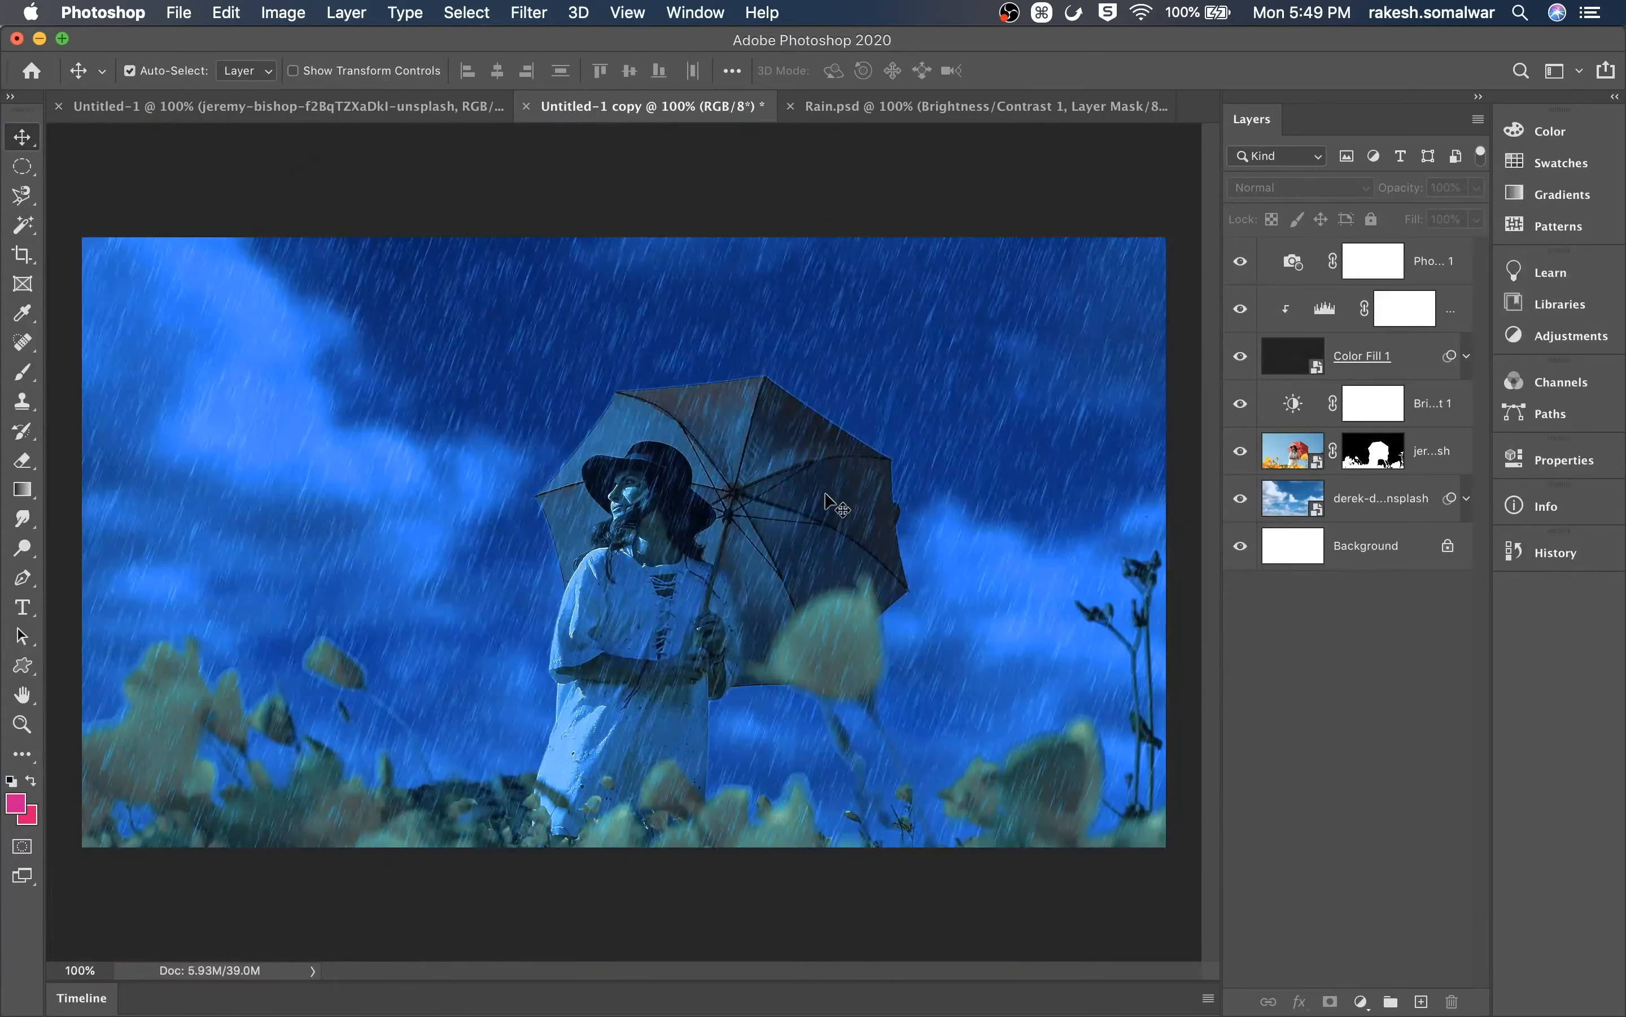
pyautogui.click(1294, 356)
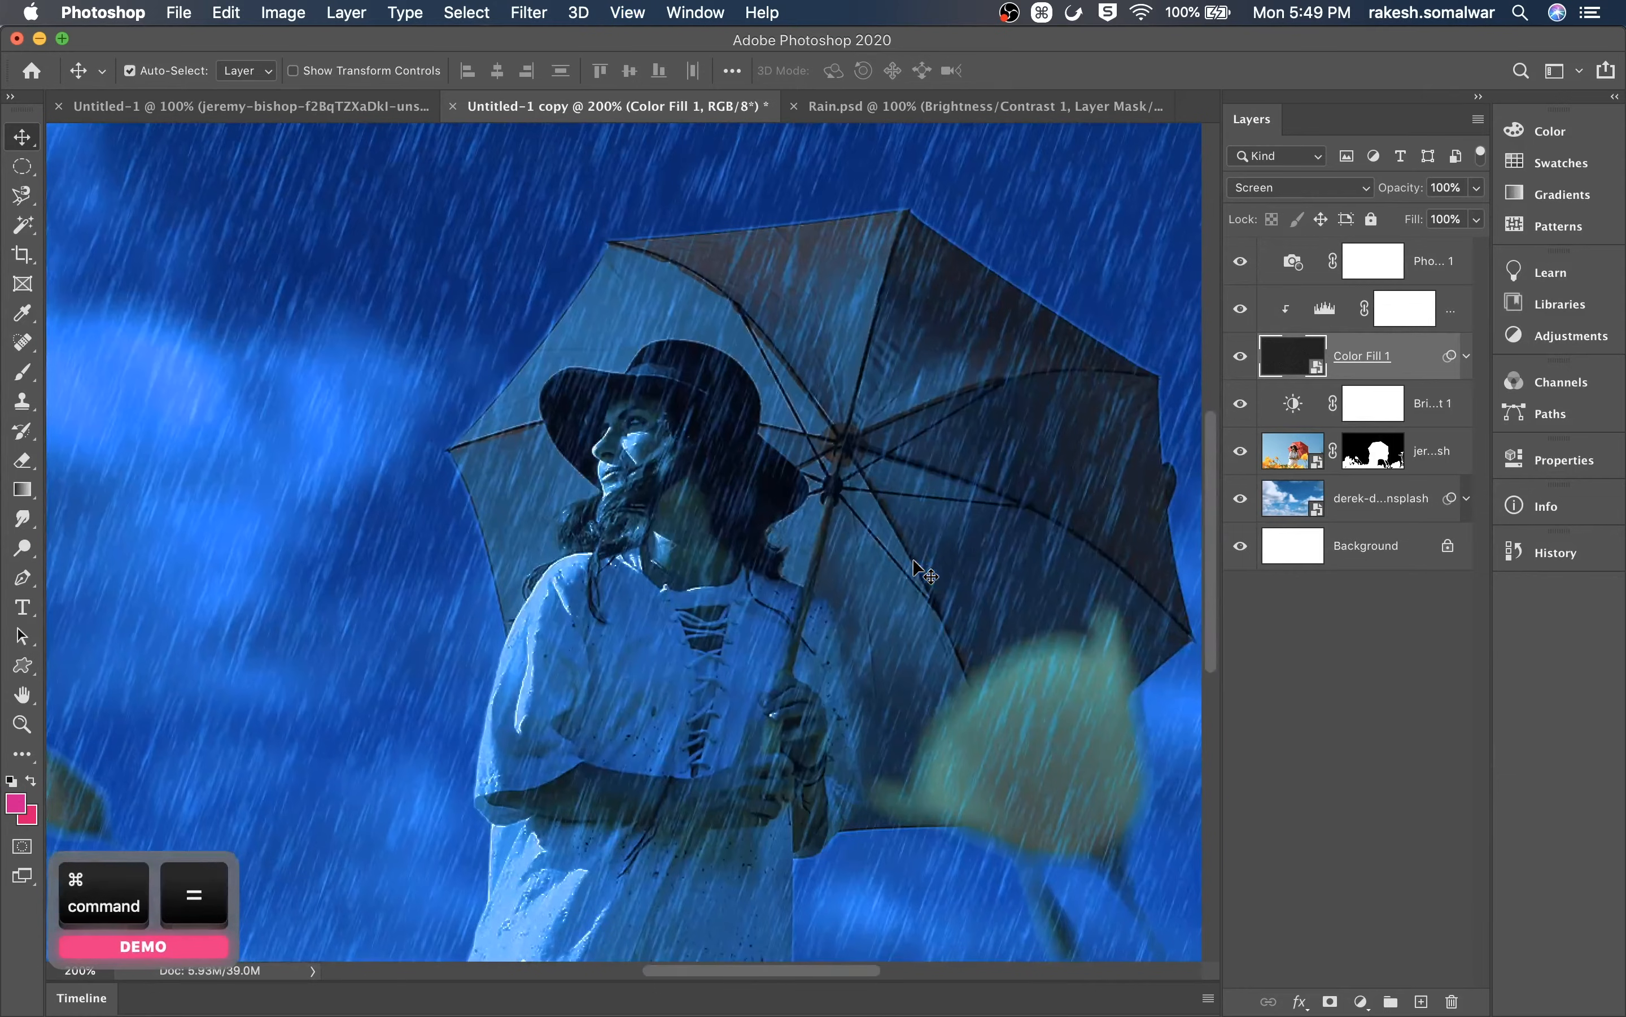
# Apply a Gaussian Blur with a radius of 0.3 pixels to the masked woman layer
pyautogui.press('super+equal')
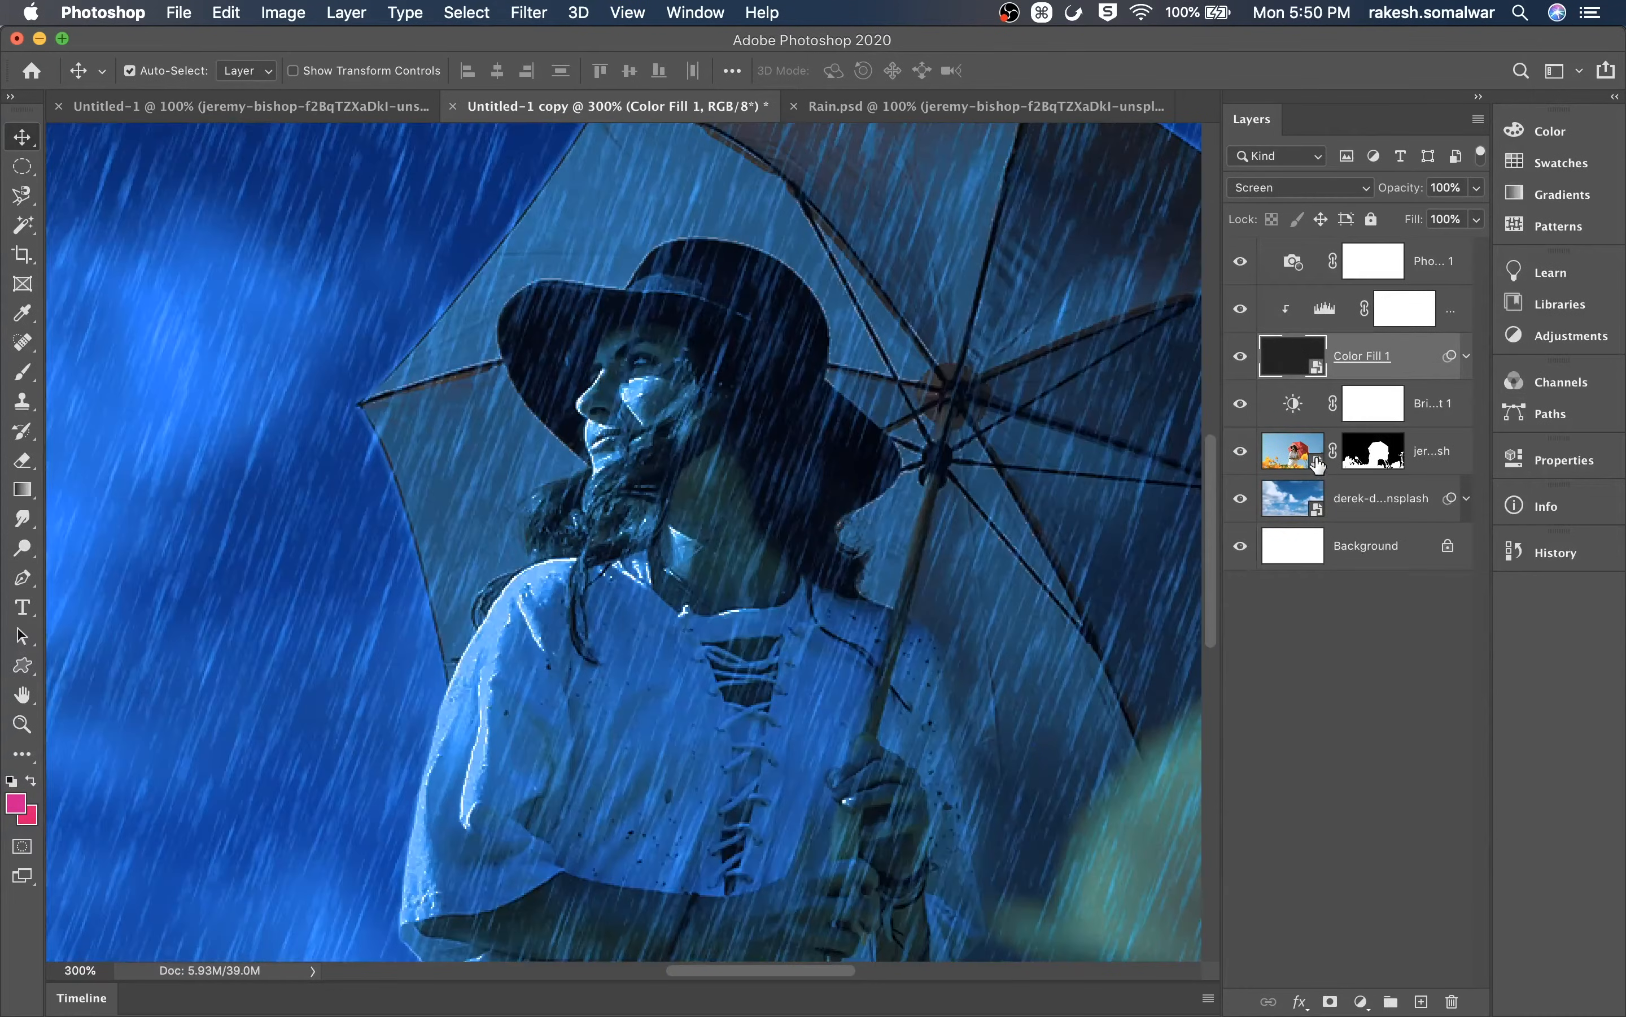
pyautogui.click(1297, 458)
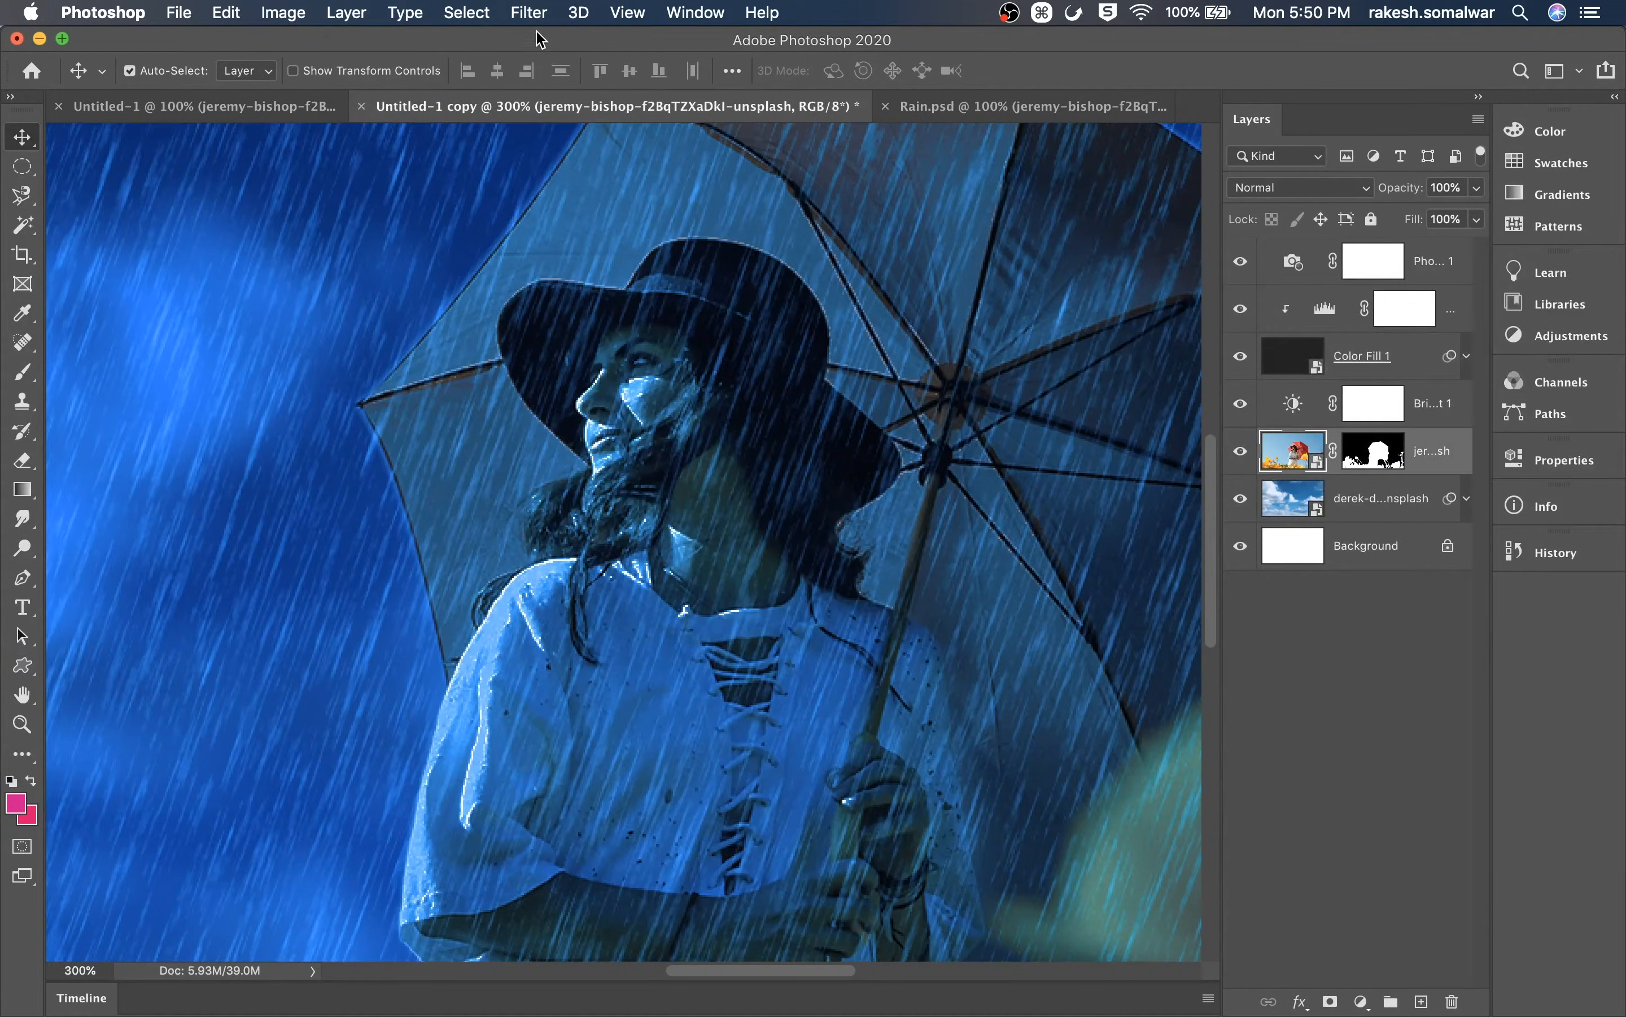
pyautogui.click(531, 13)
pyautogui.moveTo(740, 282)
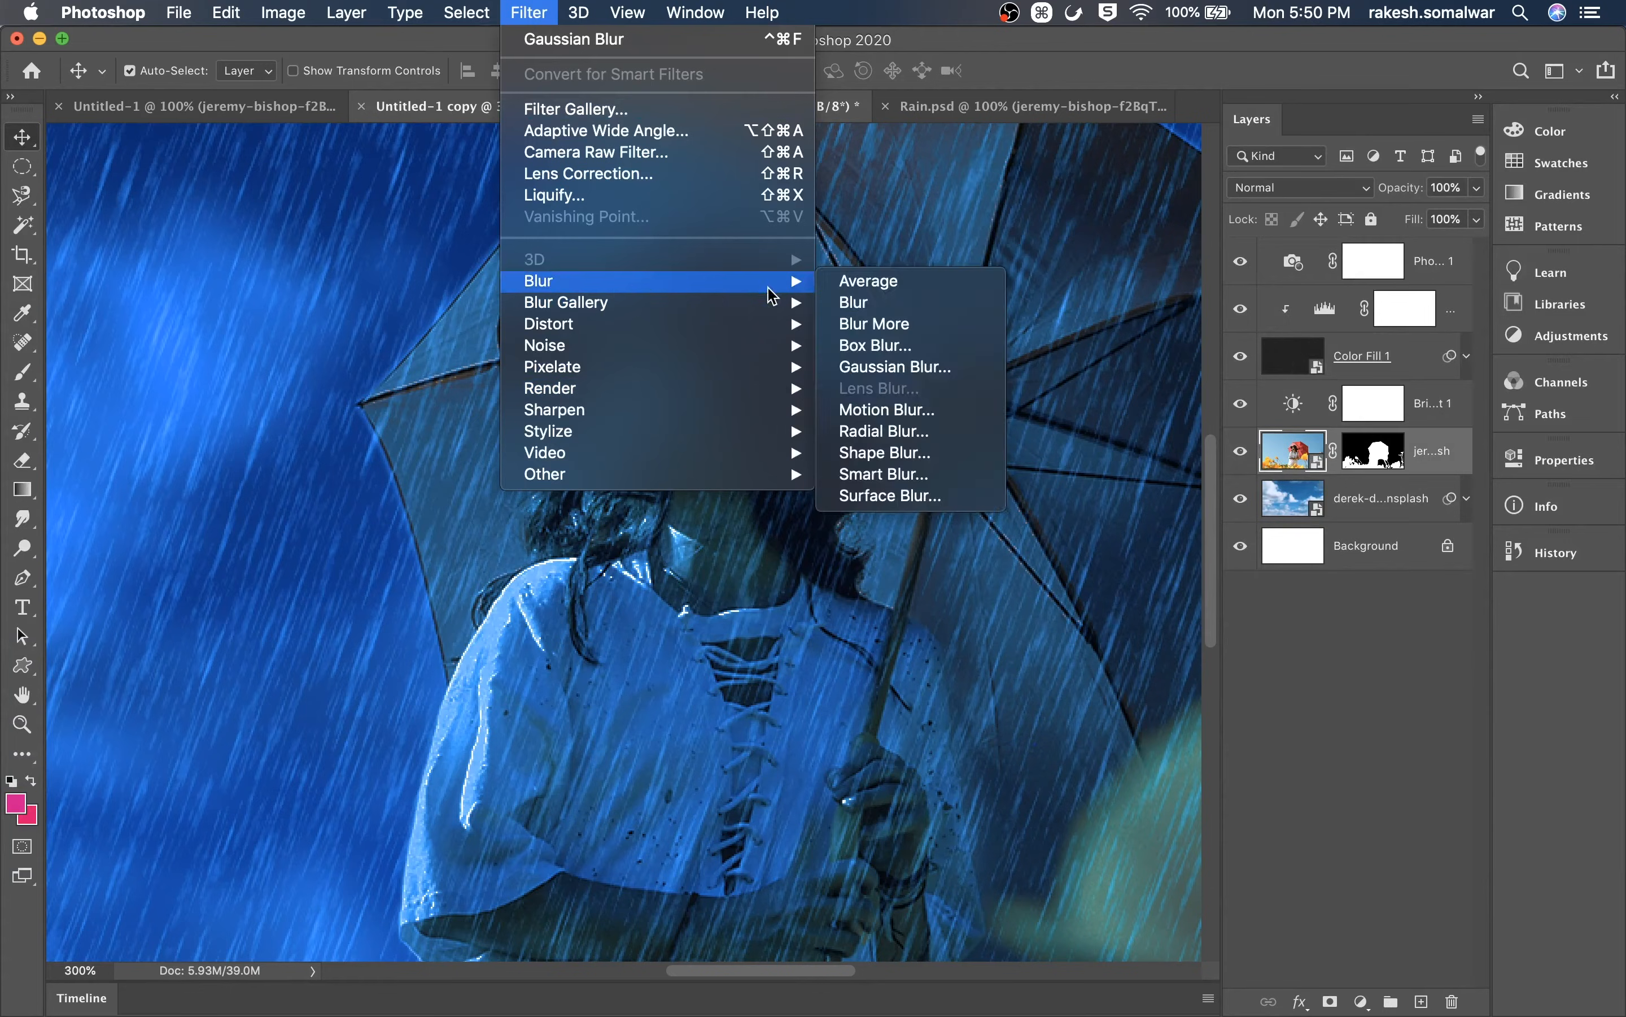
pyautogui.click(900, 376)
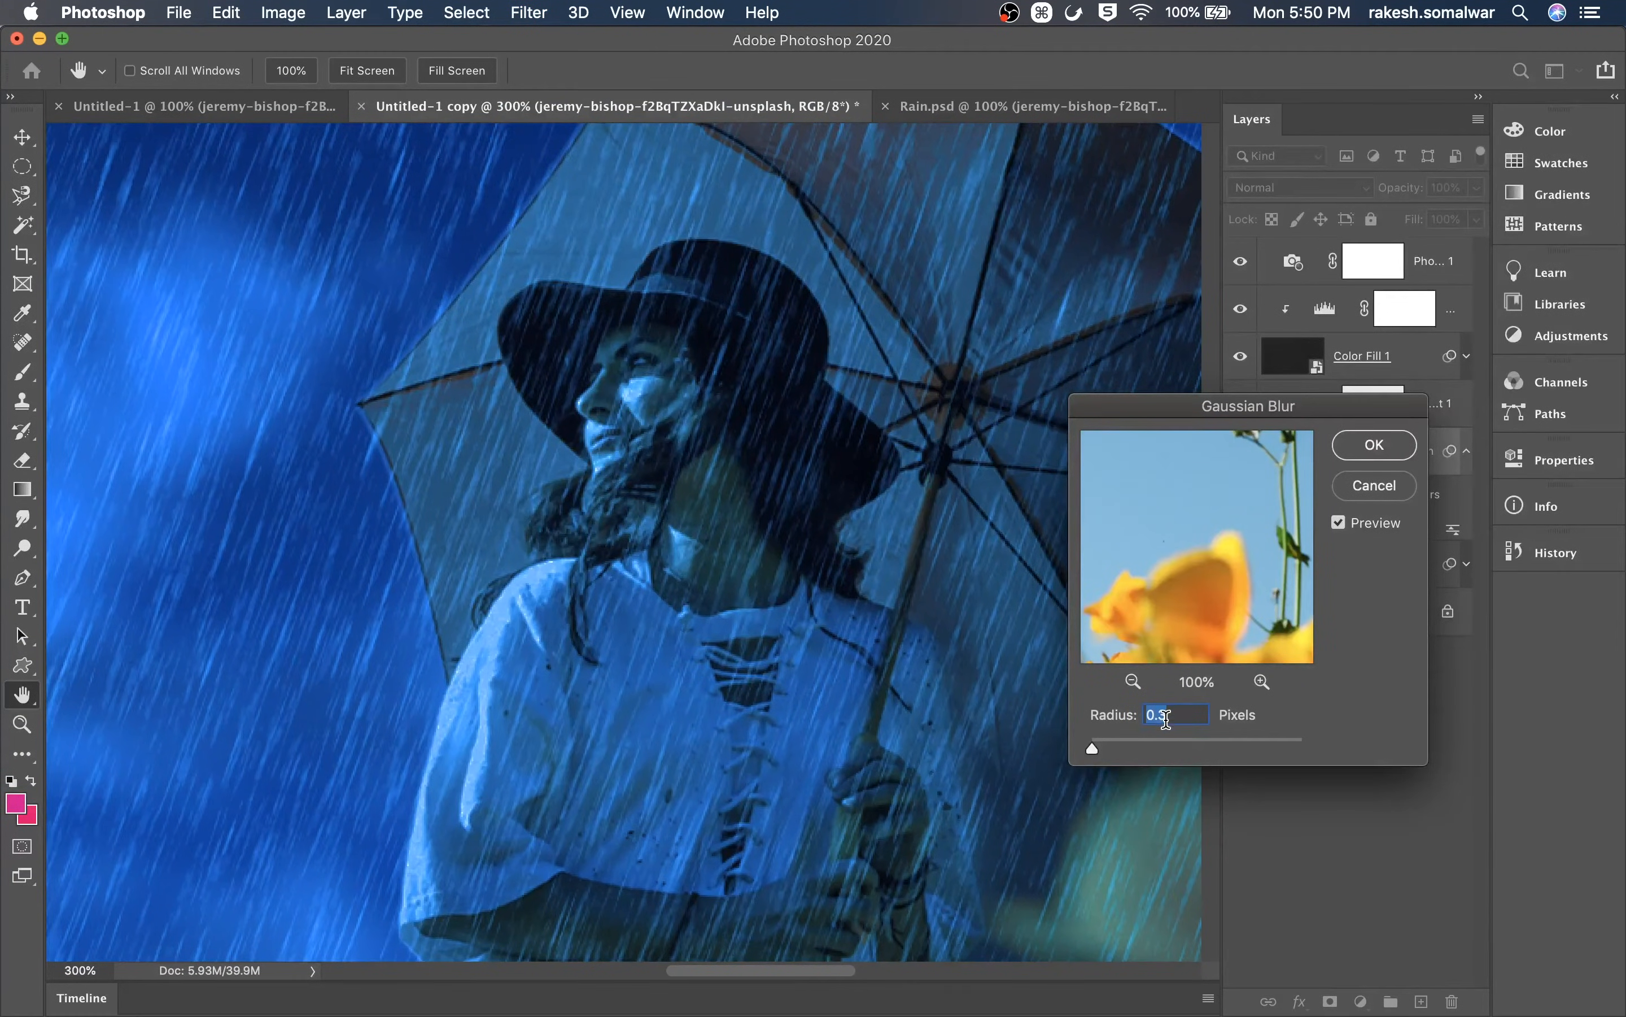
pyautogui.moveTo(1094, 757); pyautogui.dragTo(1098, 758)
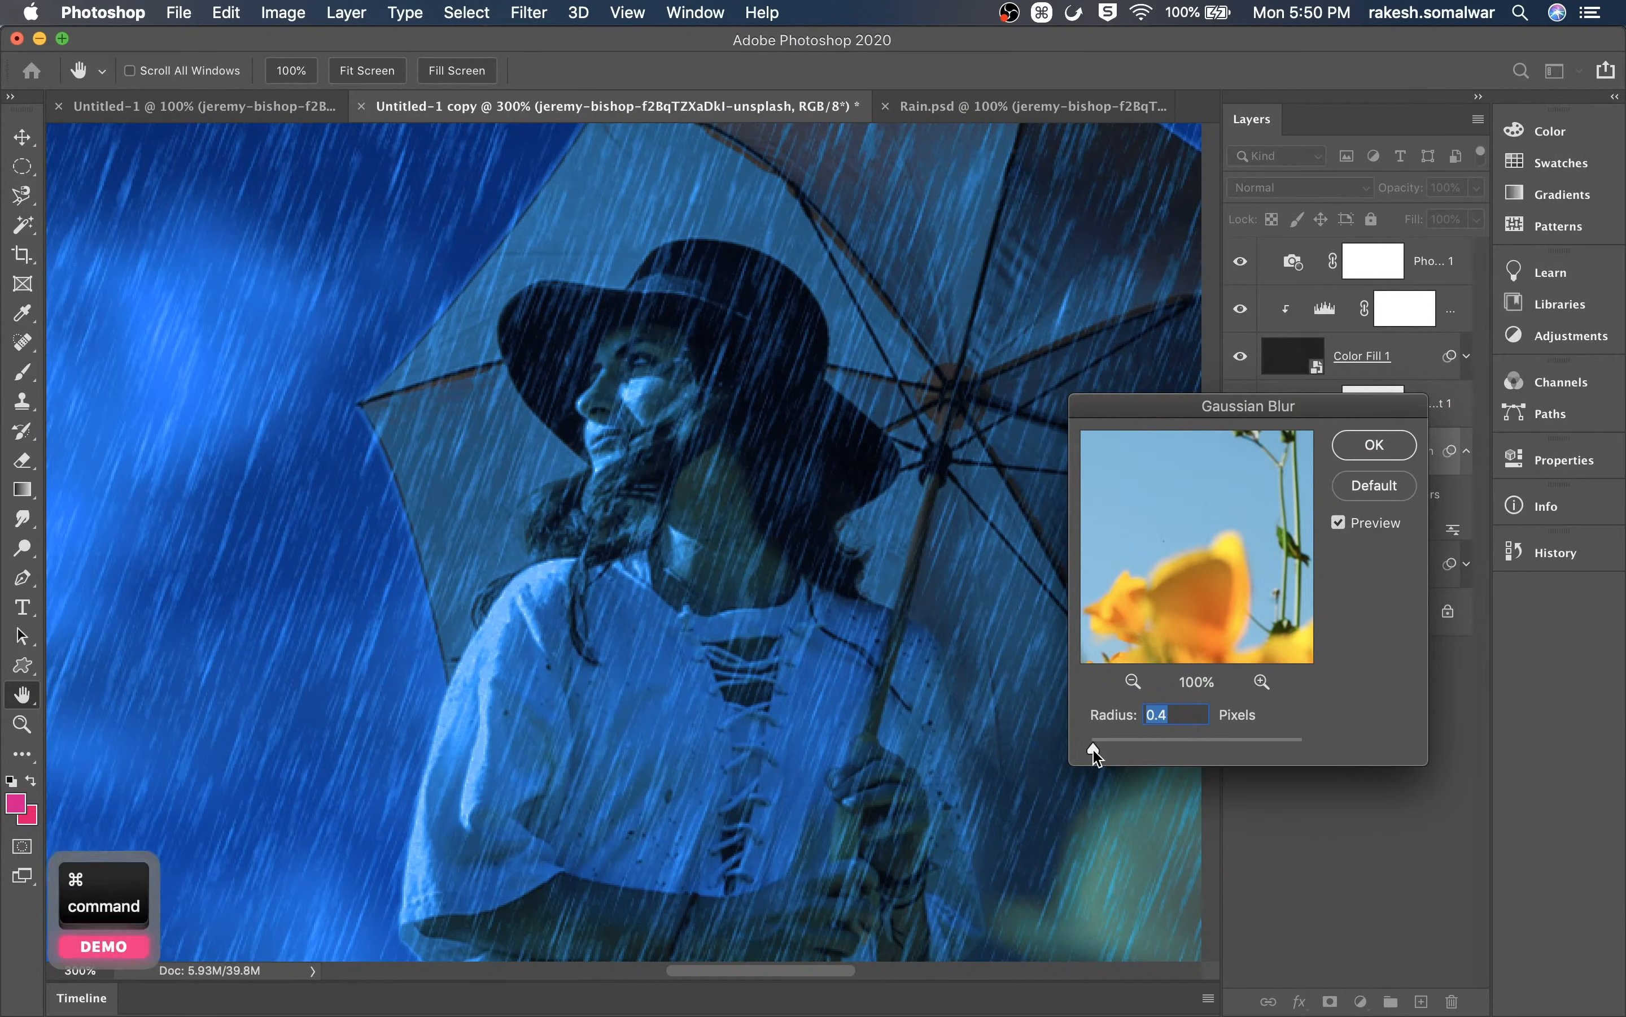
pyautogui.press('super+minus')
pyautogui.press('super+minus')
pyautogui.press('super+minus')
pyautogui.press('super+equal')
pyautogui.press('super+equal')
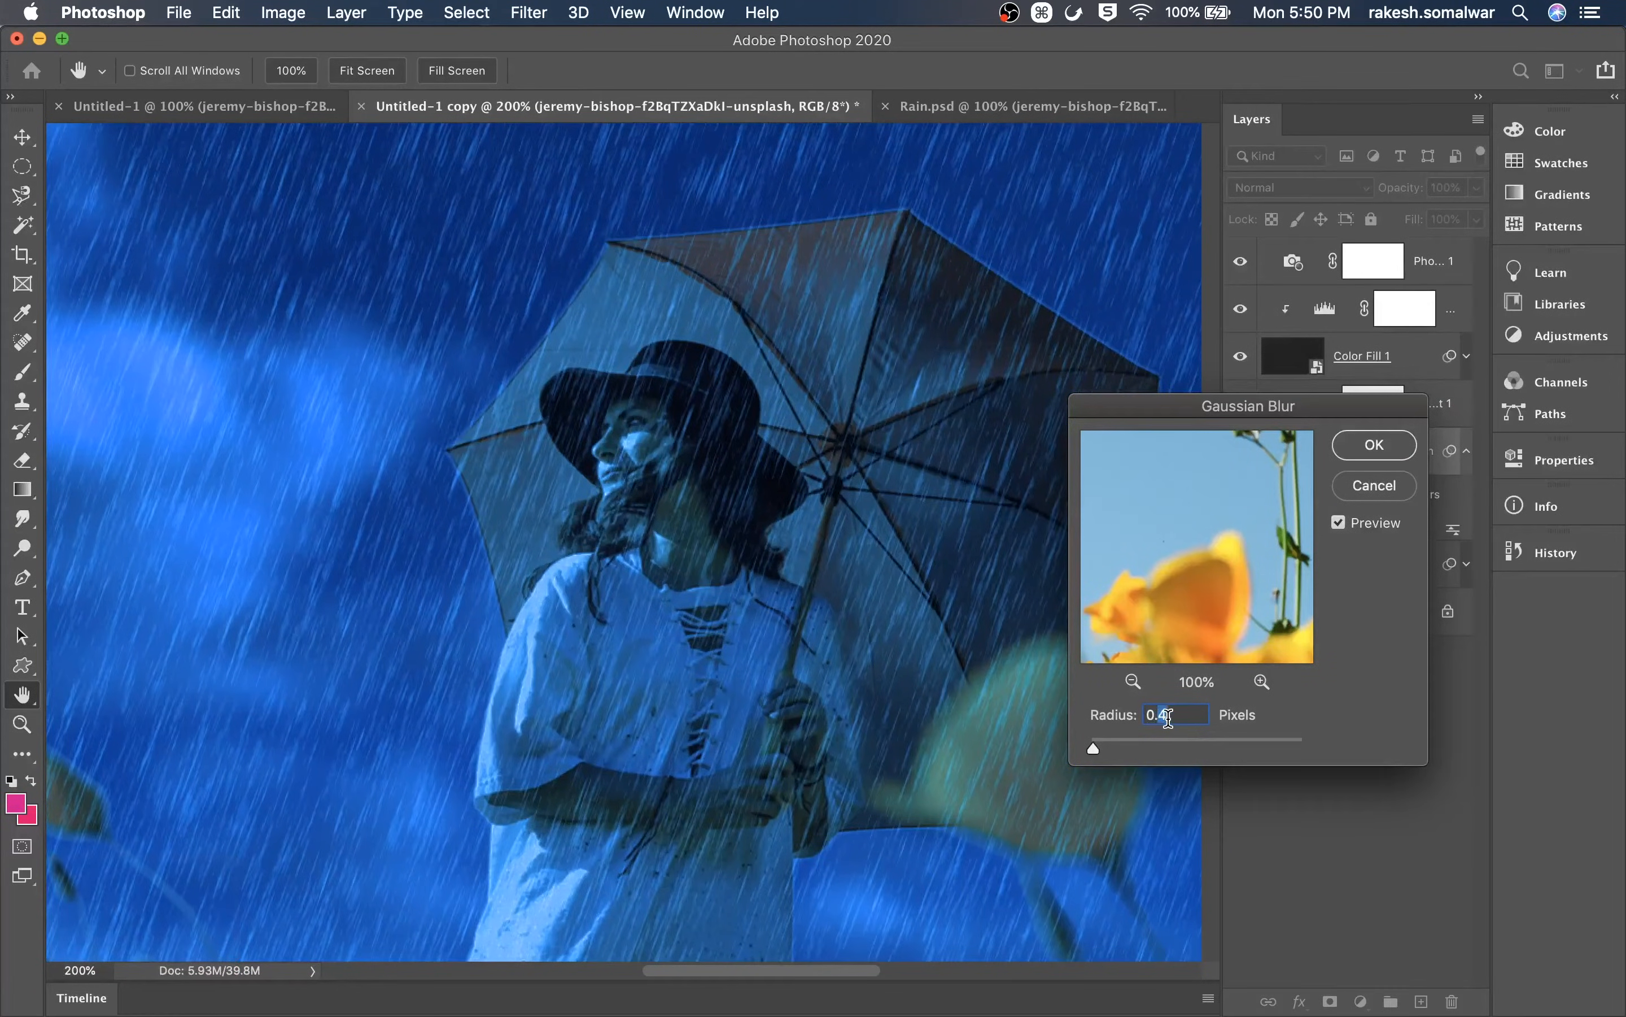
pyautogui.click(1393, 460)
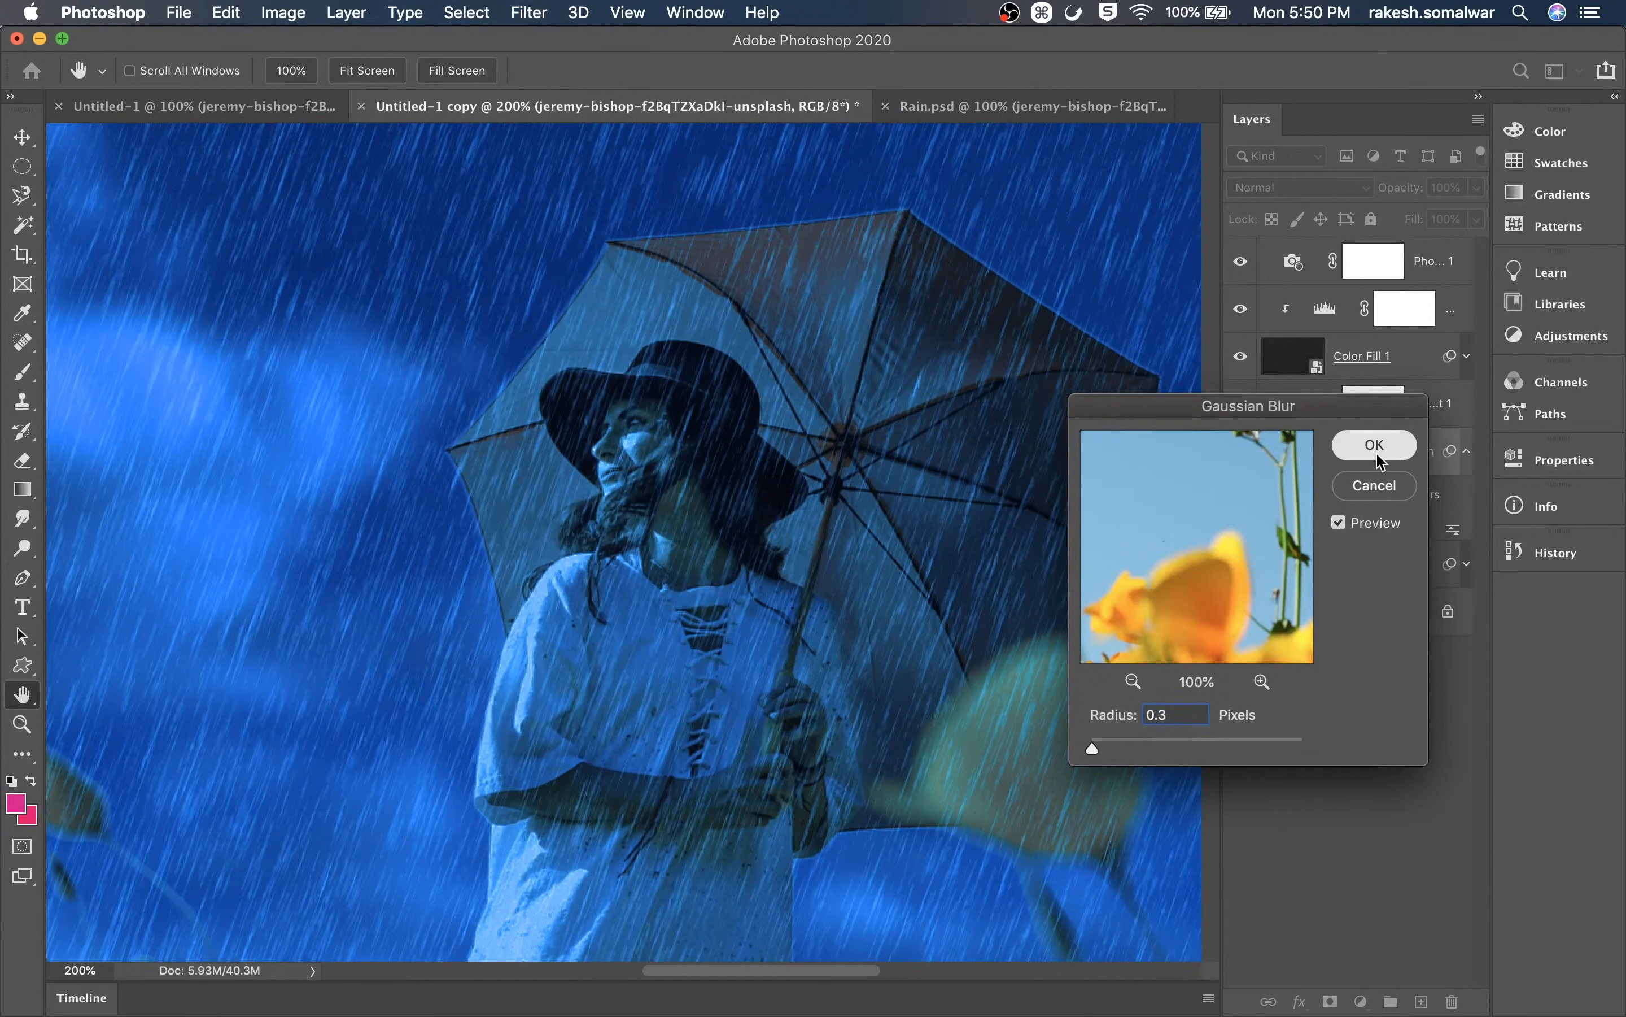
# Compare the rain with the Color Fill 1 layer's Gaussian Blur smart filter hidden and shown
pyautogui.click(1467, 357)
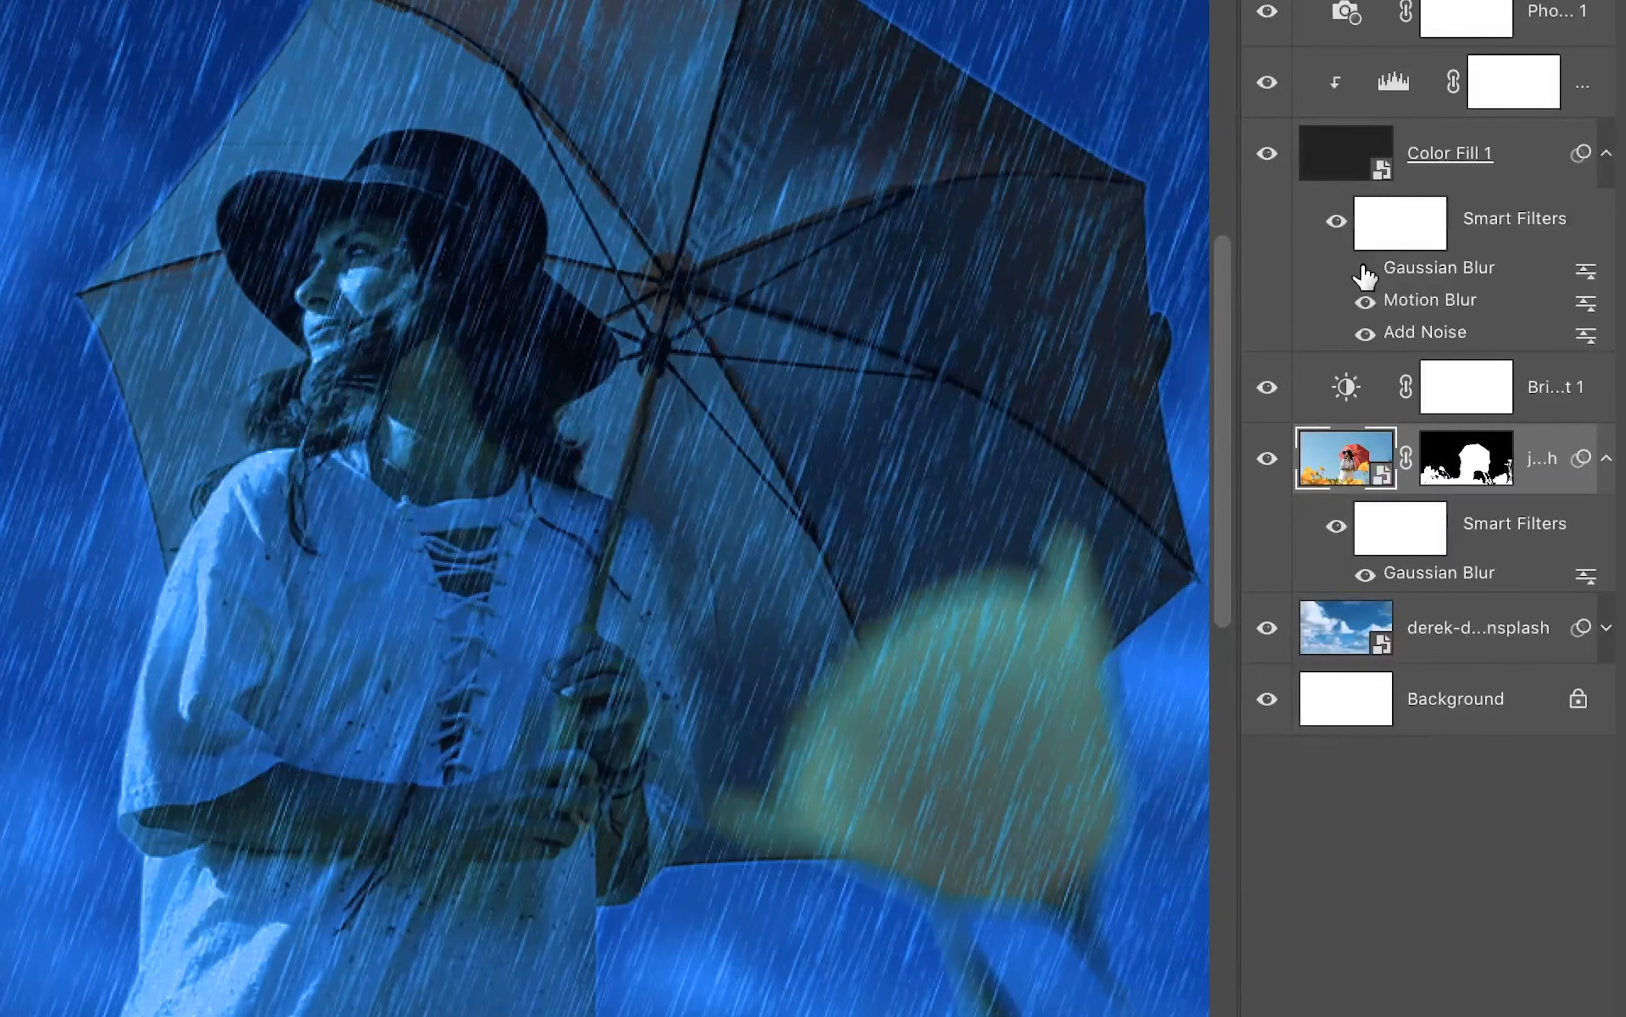
pyautogui.press('super+0')
pyautogui.click(1364, 268)
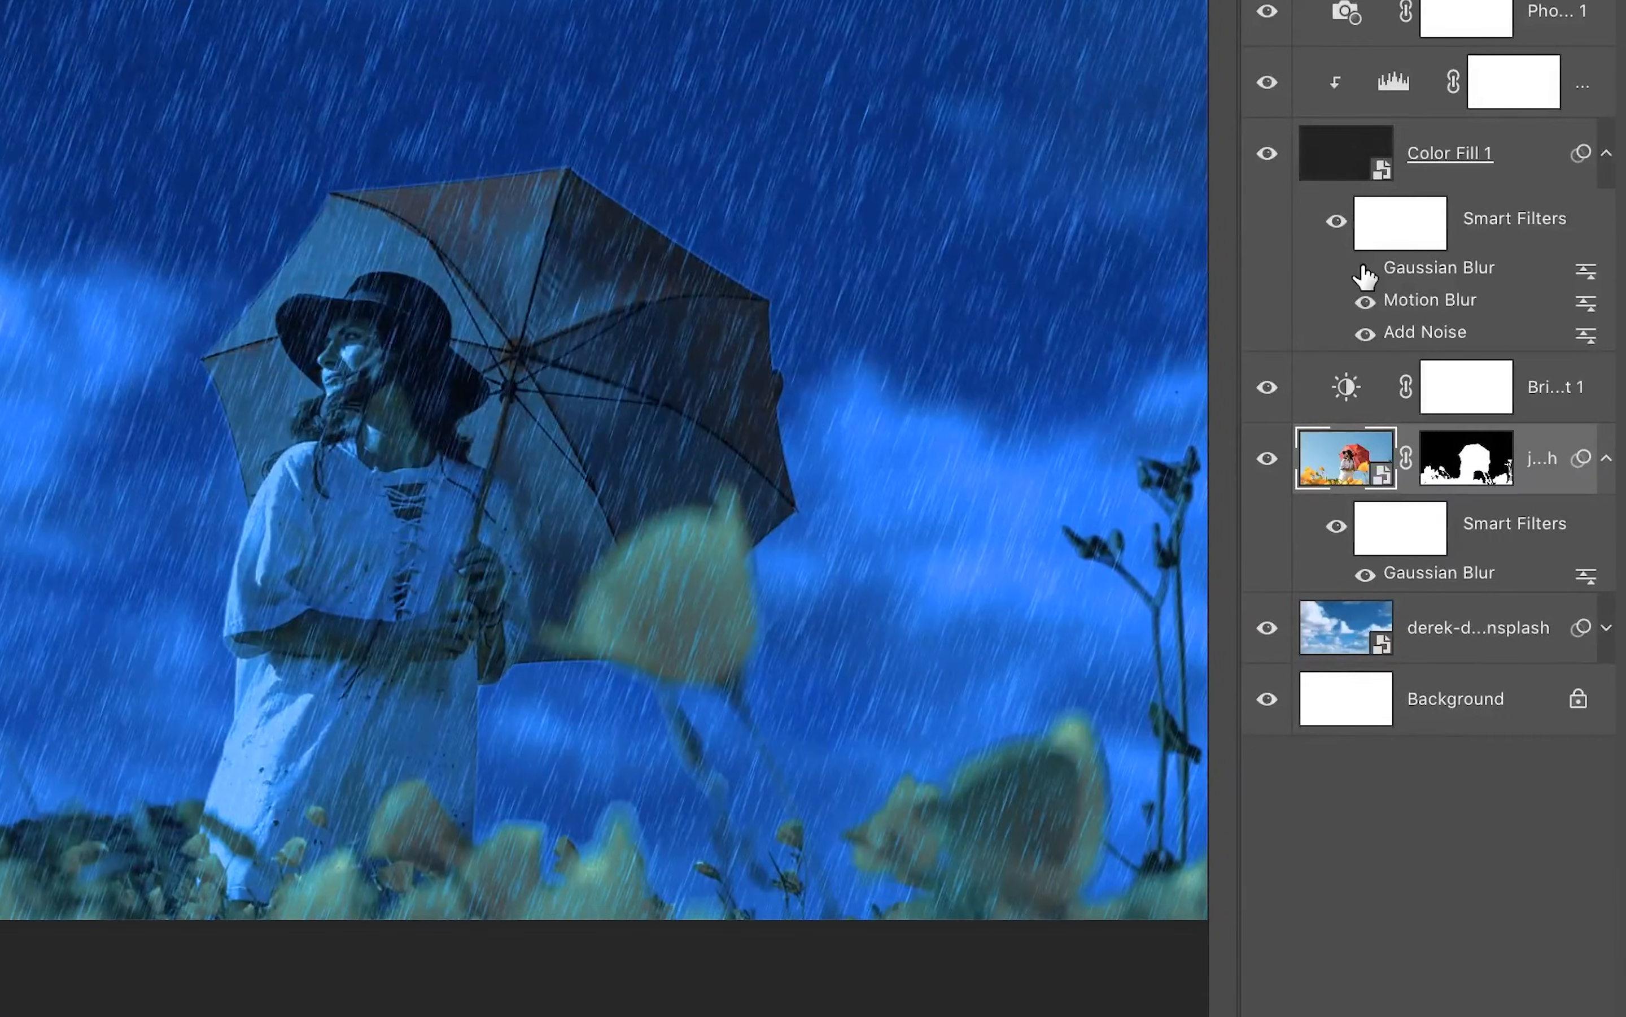
pyautogui.press('super+plus')
pyautogui.press('super+plus')
pyautogui.press('super+minus')
pyautogui.press('super+minus')
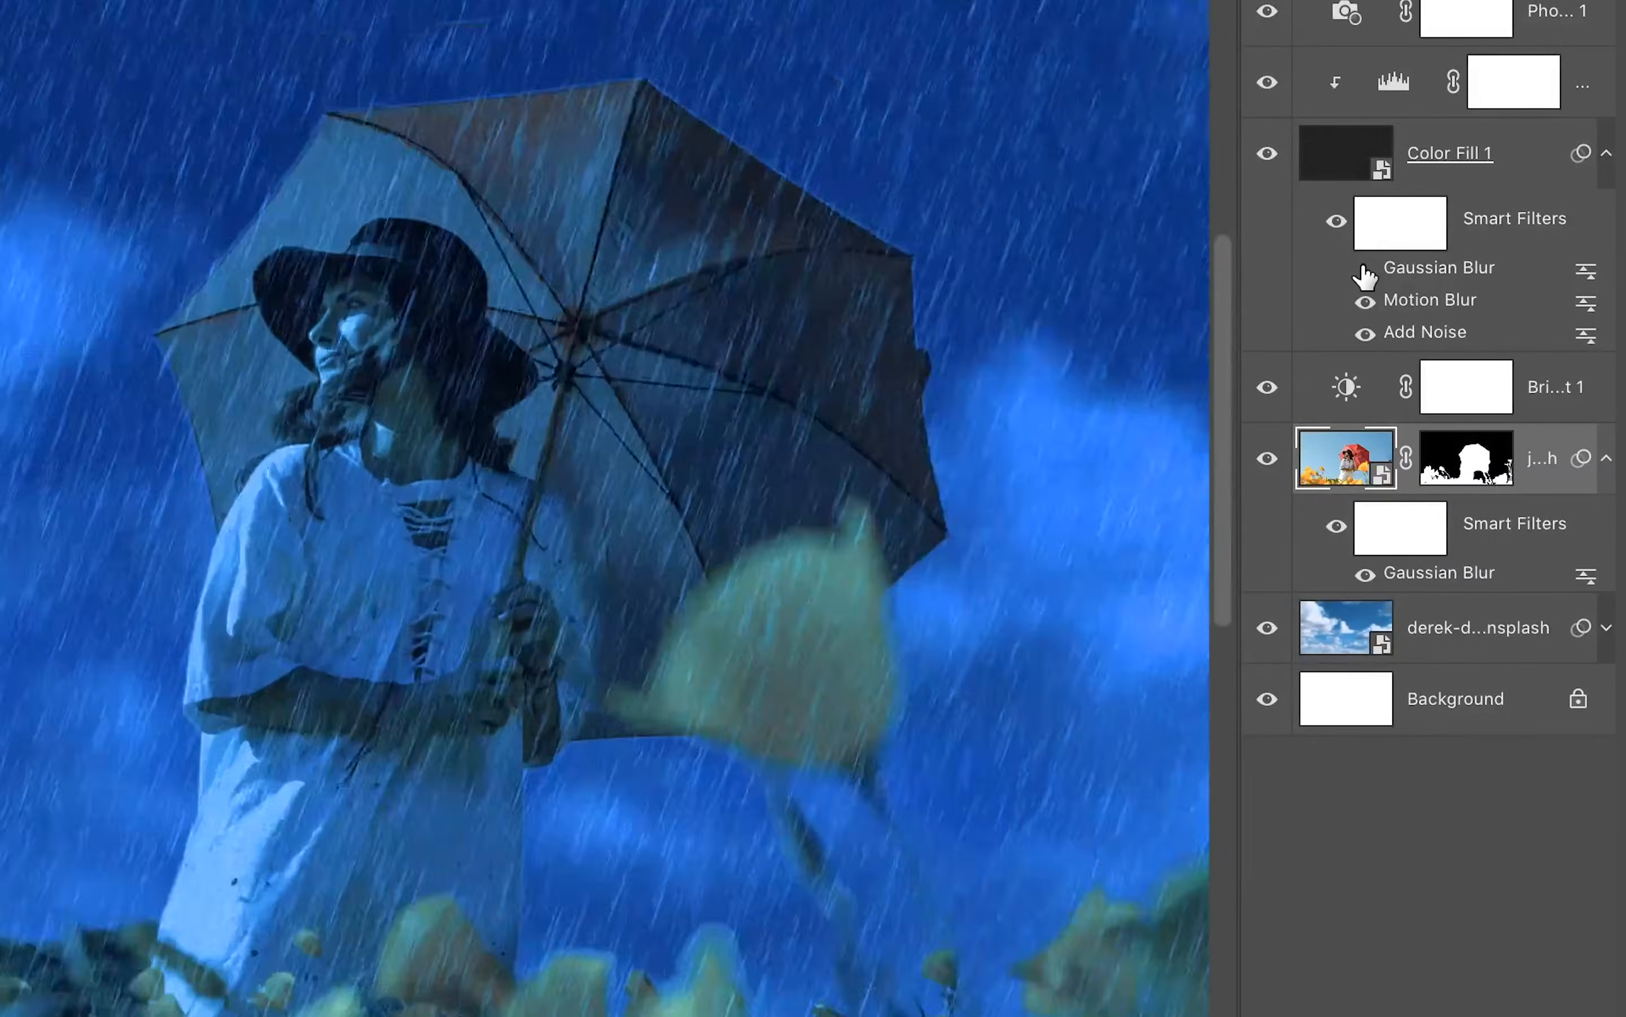
pyautogui.click(1364, 269)
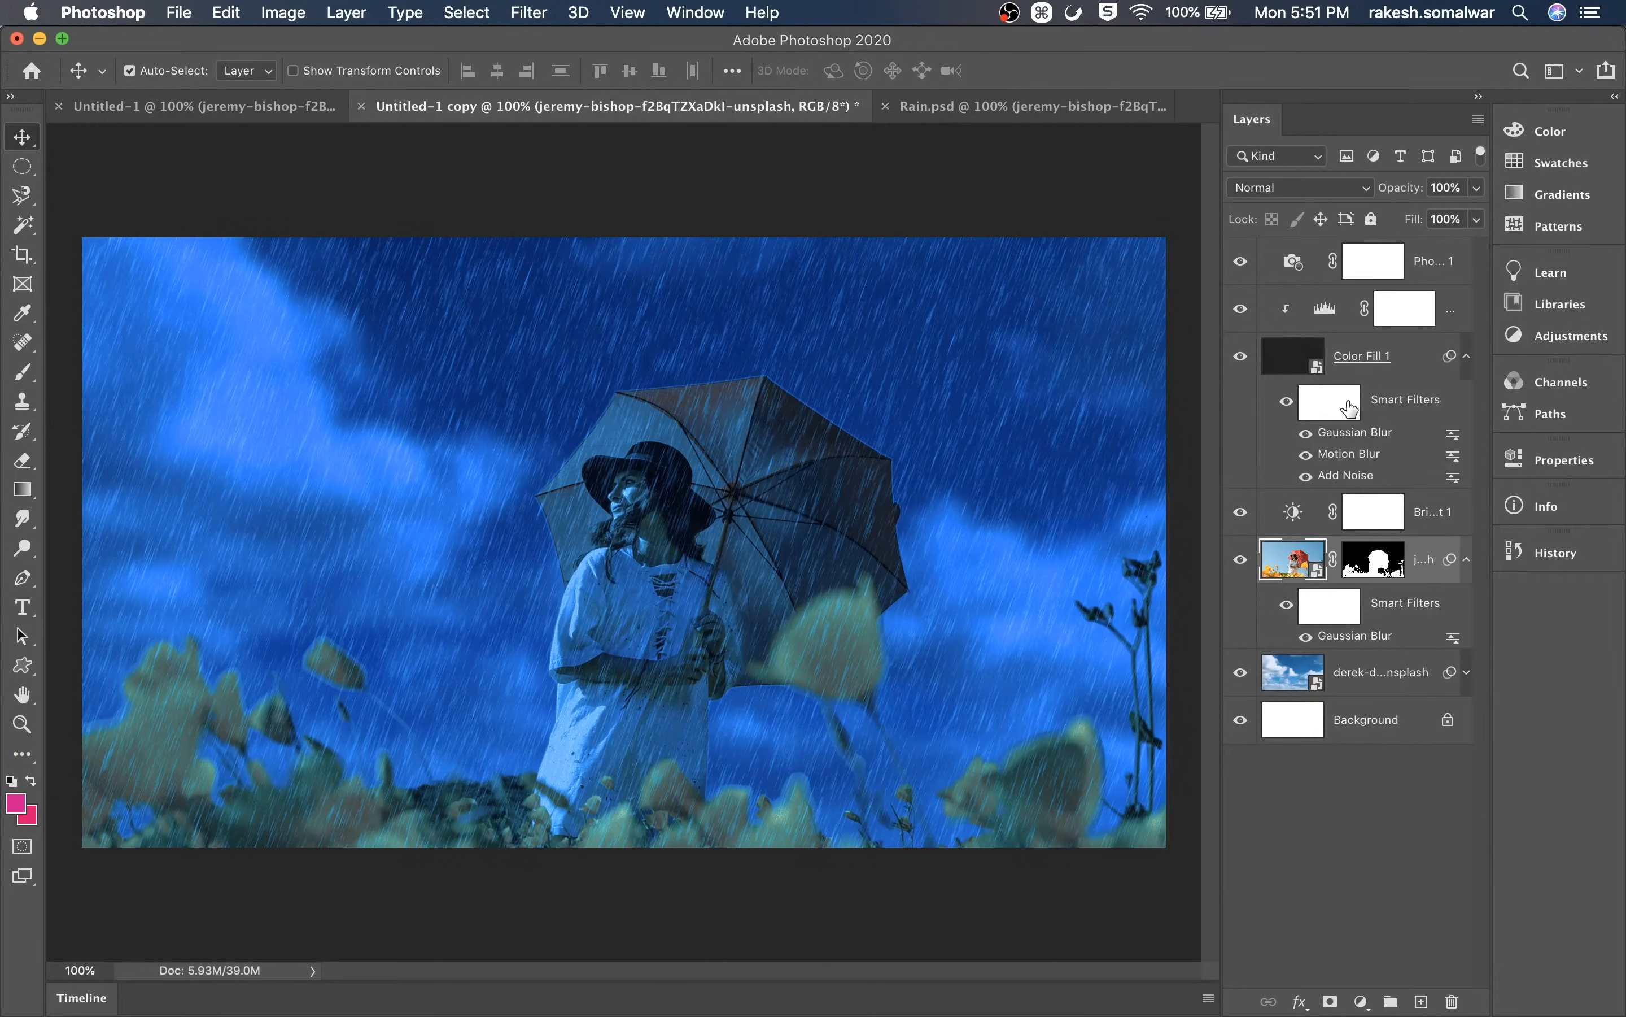
# Adjust the shadow input level of the Levels adjustment clipped to the rain layer to about 34
pyautogui.doubleClick(1338, 311)
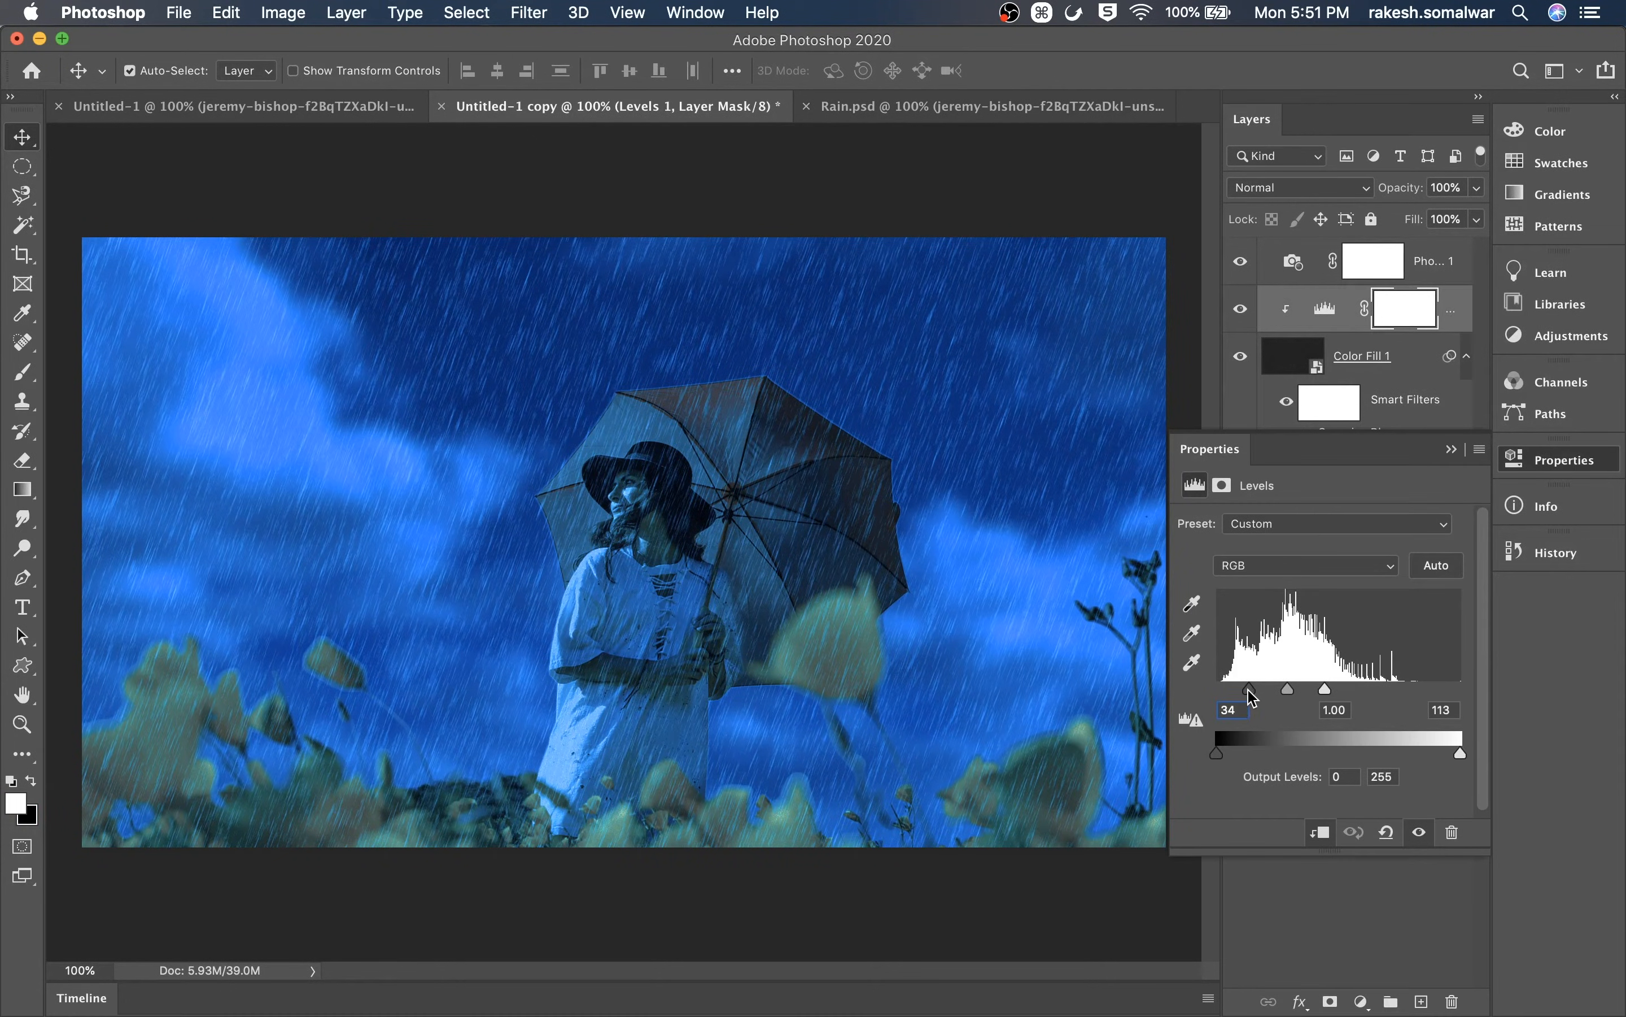
pyautogui.moveTo(1247, 693); pyautogui.dragTo(1248, 692)
pyautogui.click(1453, 449)
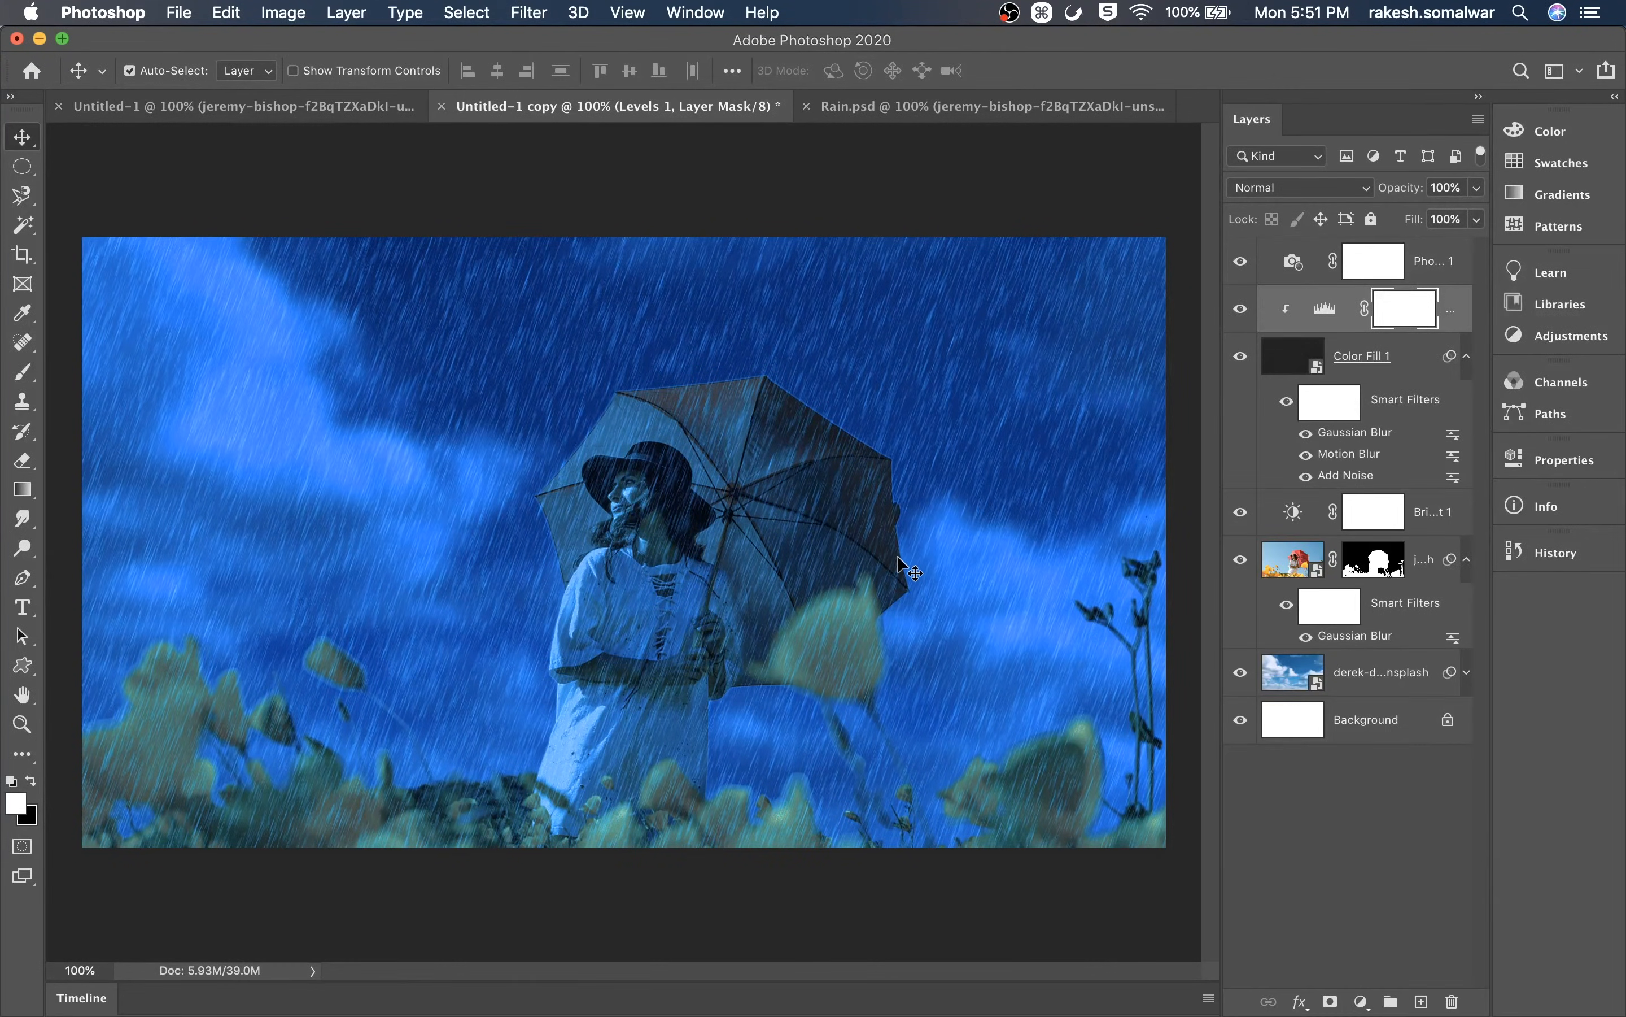
pyautogui.press('super+equal')
pyautogui.press('super+0')
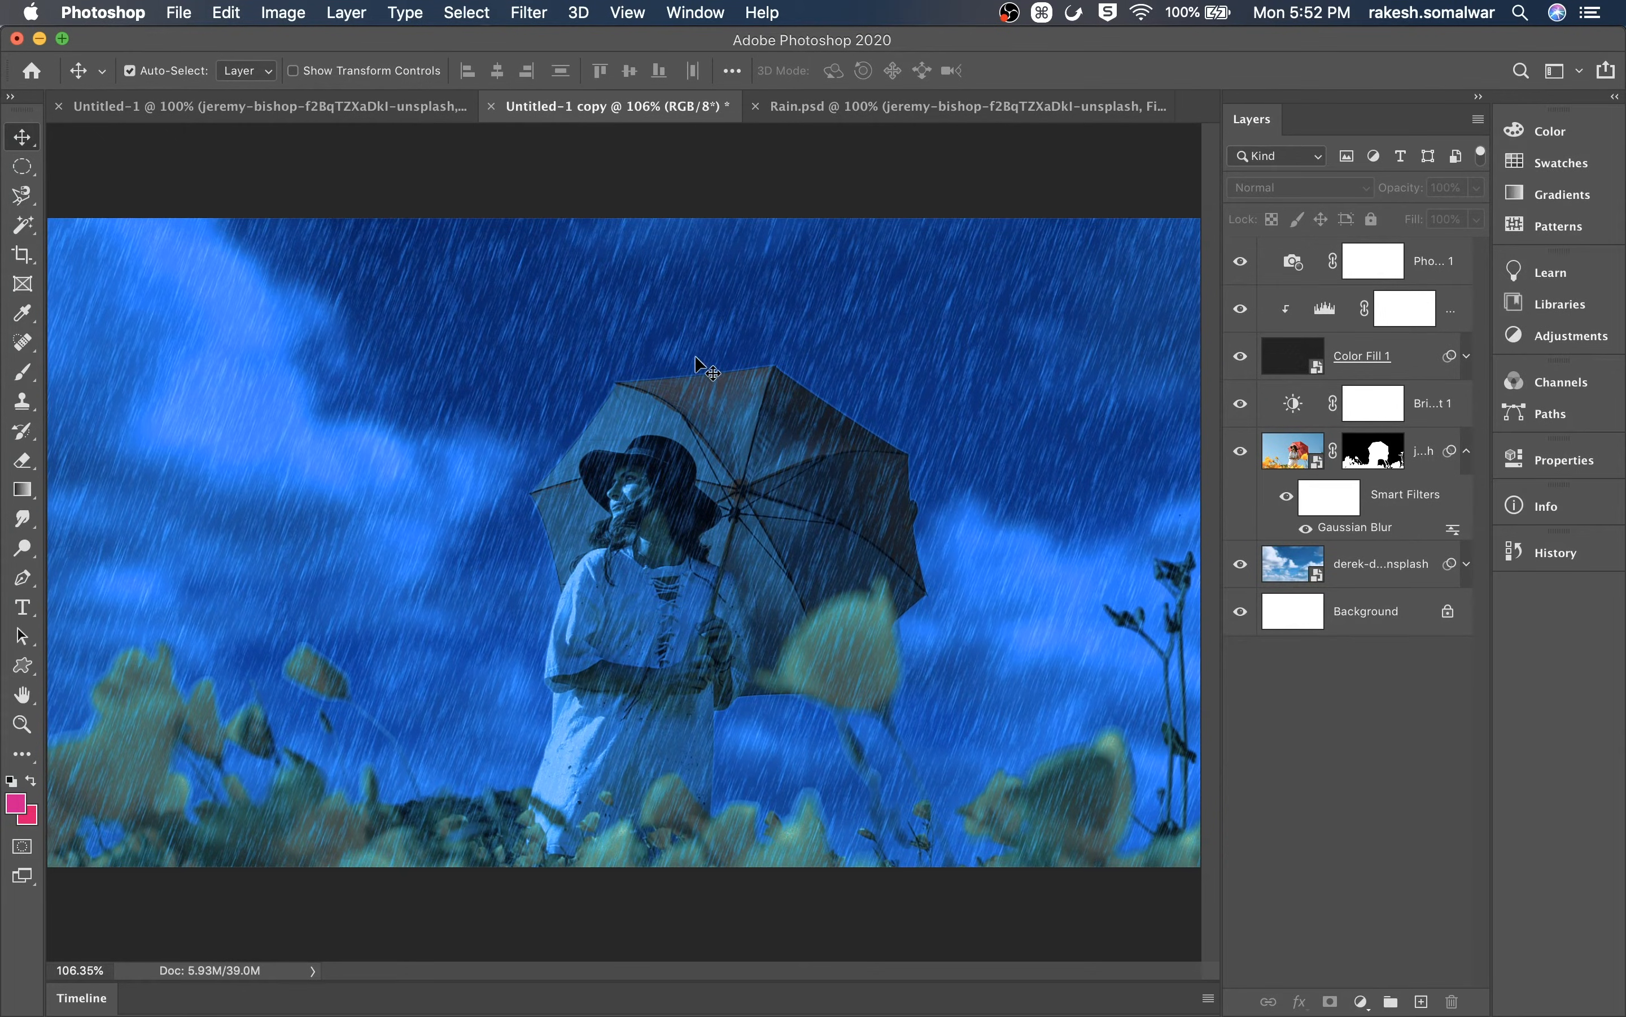
# Save the document with layers as Rain Animation.psd in the Rain Effect in Photoshop folder
pyautogui.press('super+s')
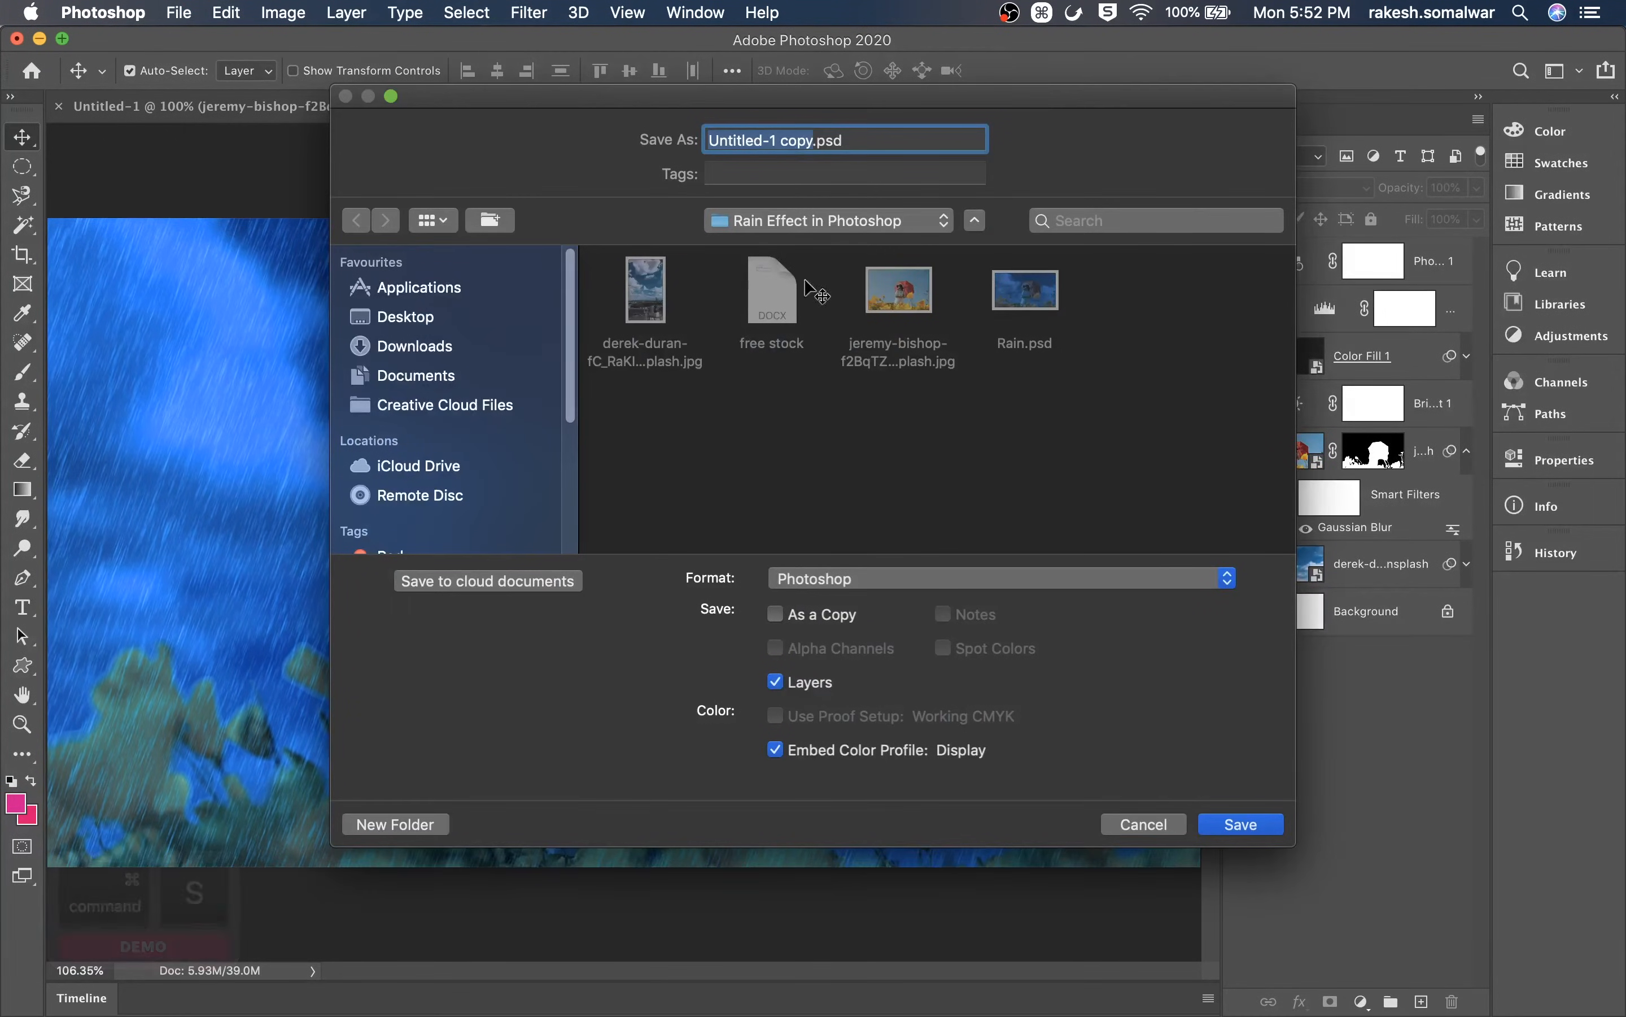
pyautogui.write('Rain Animation')
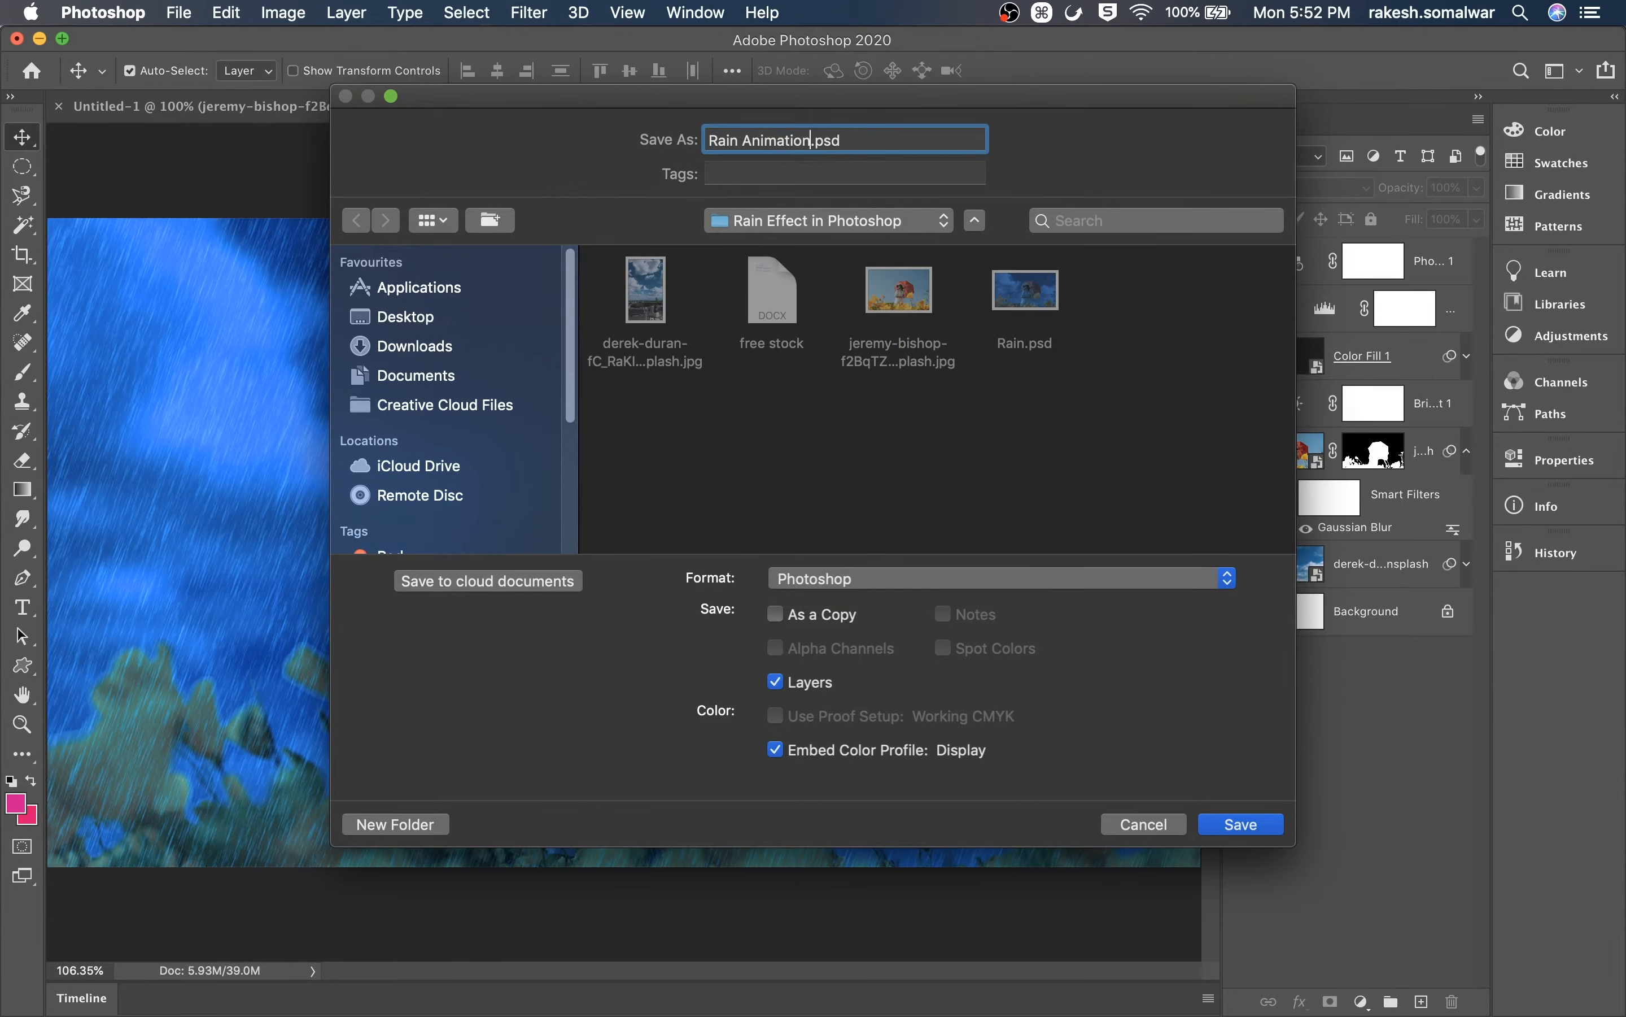
pyautogui.click(1277, 828)
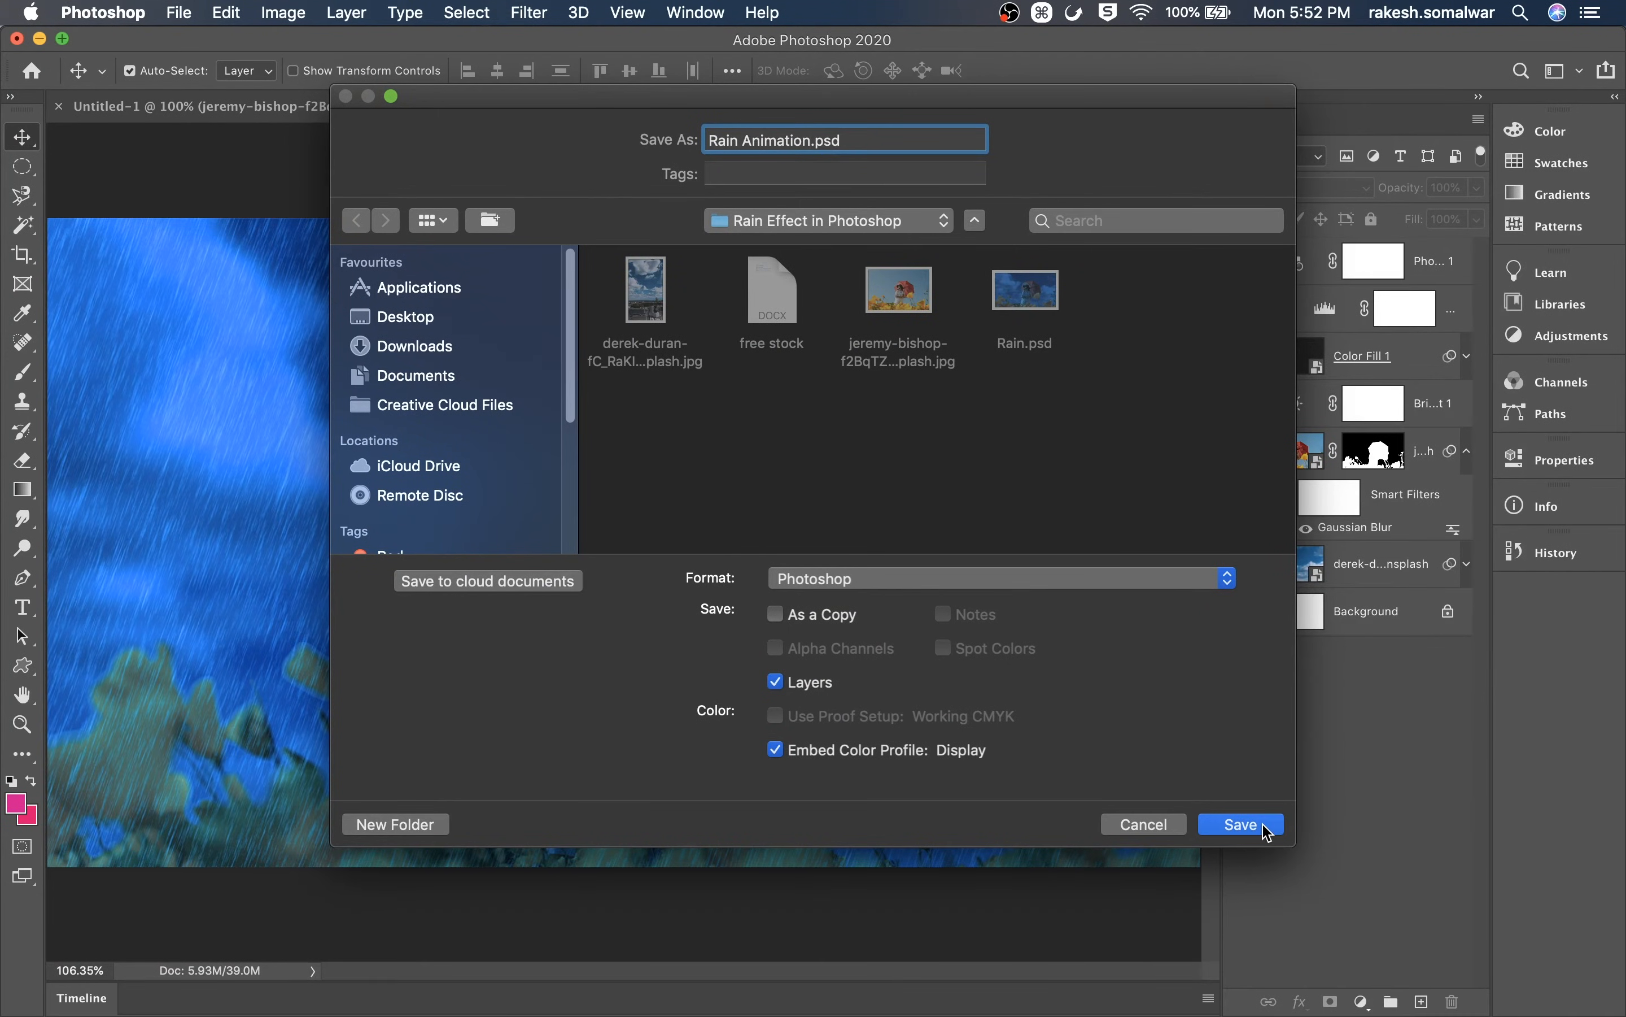
pyautogui.click(1089, 409)
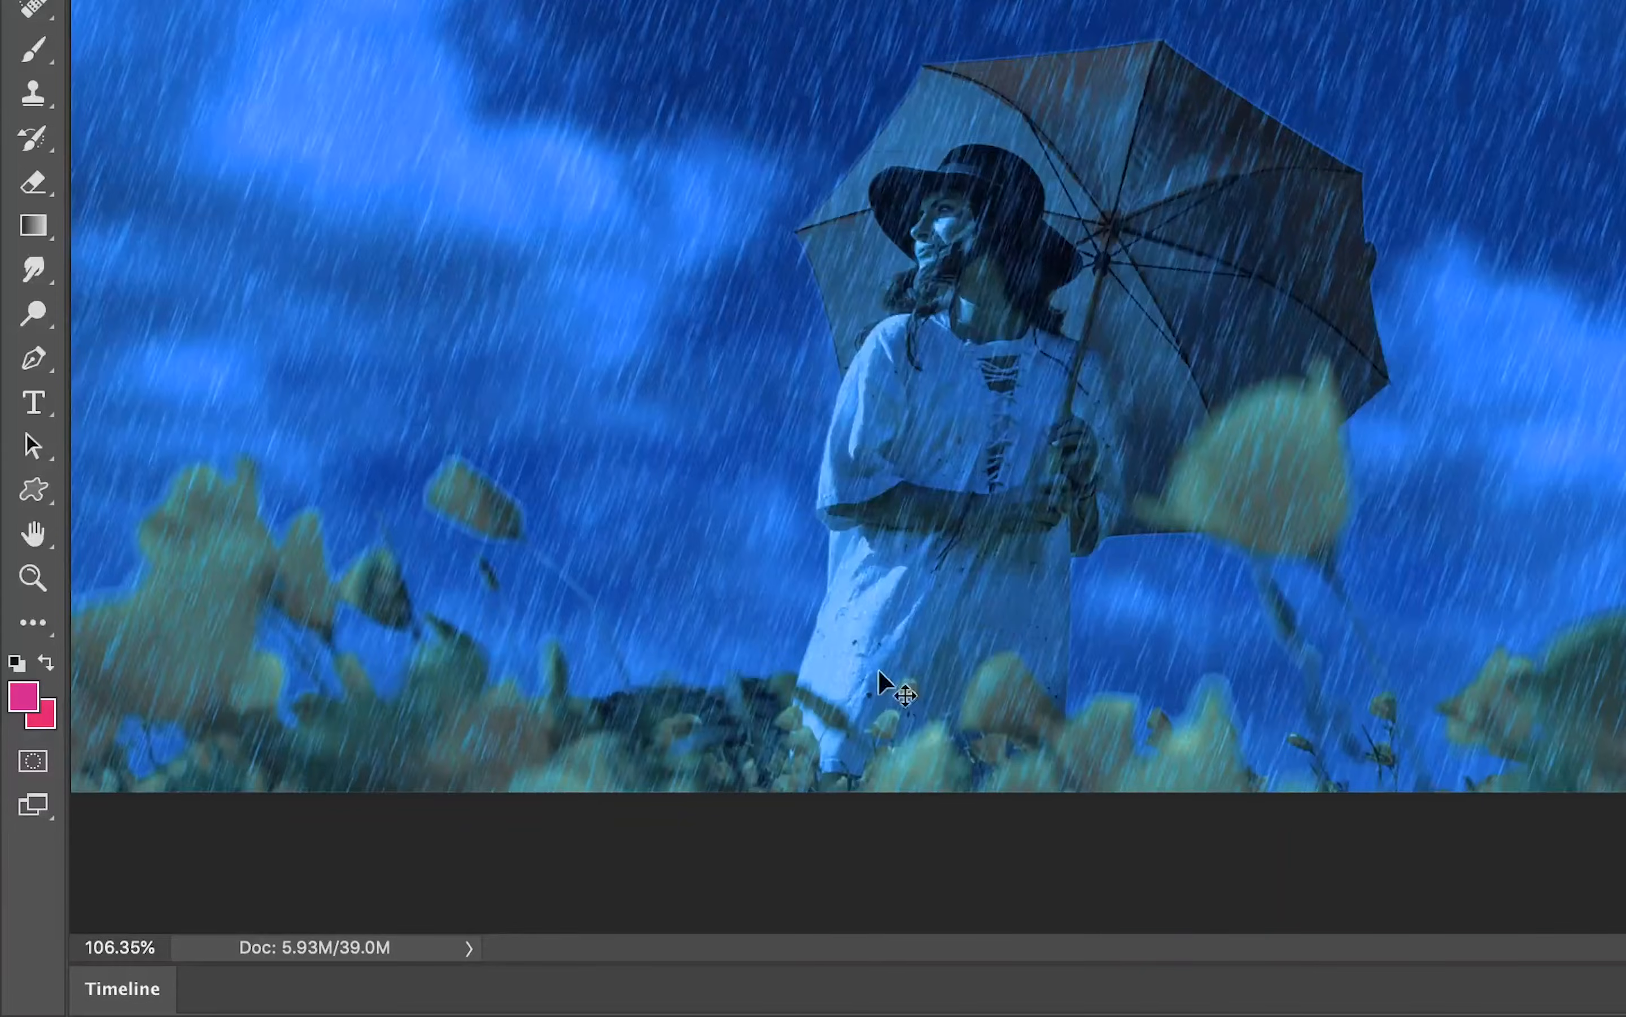
# Create a video timeline for the document and convert it to a frame animation
pyautogui.click(77, 998)
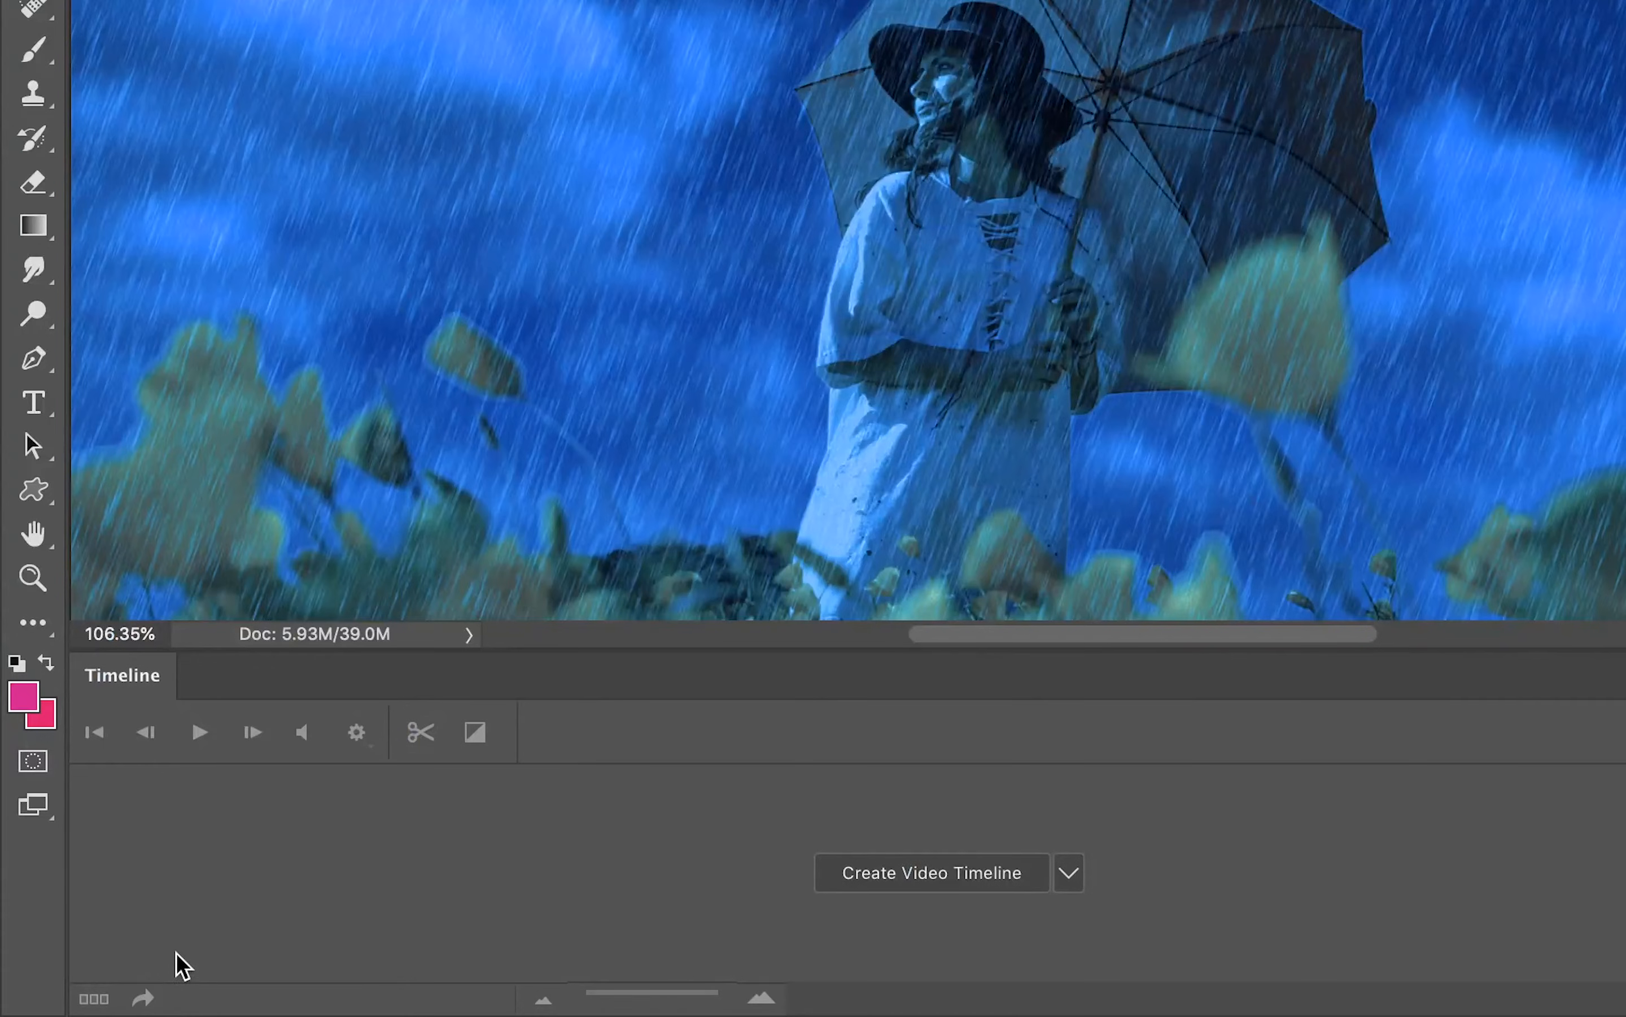
pyautogui.click(911, 882)
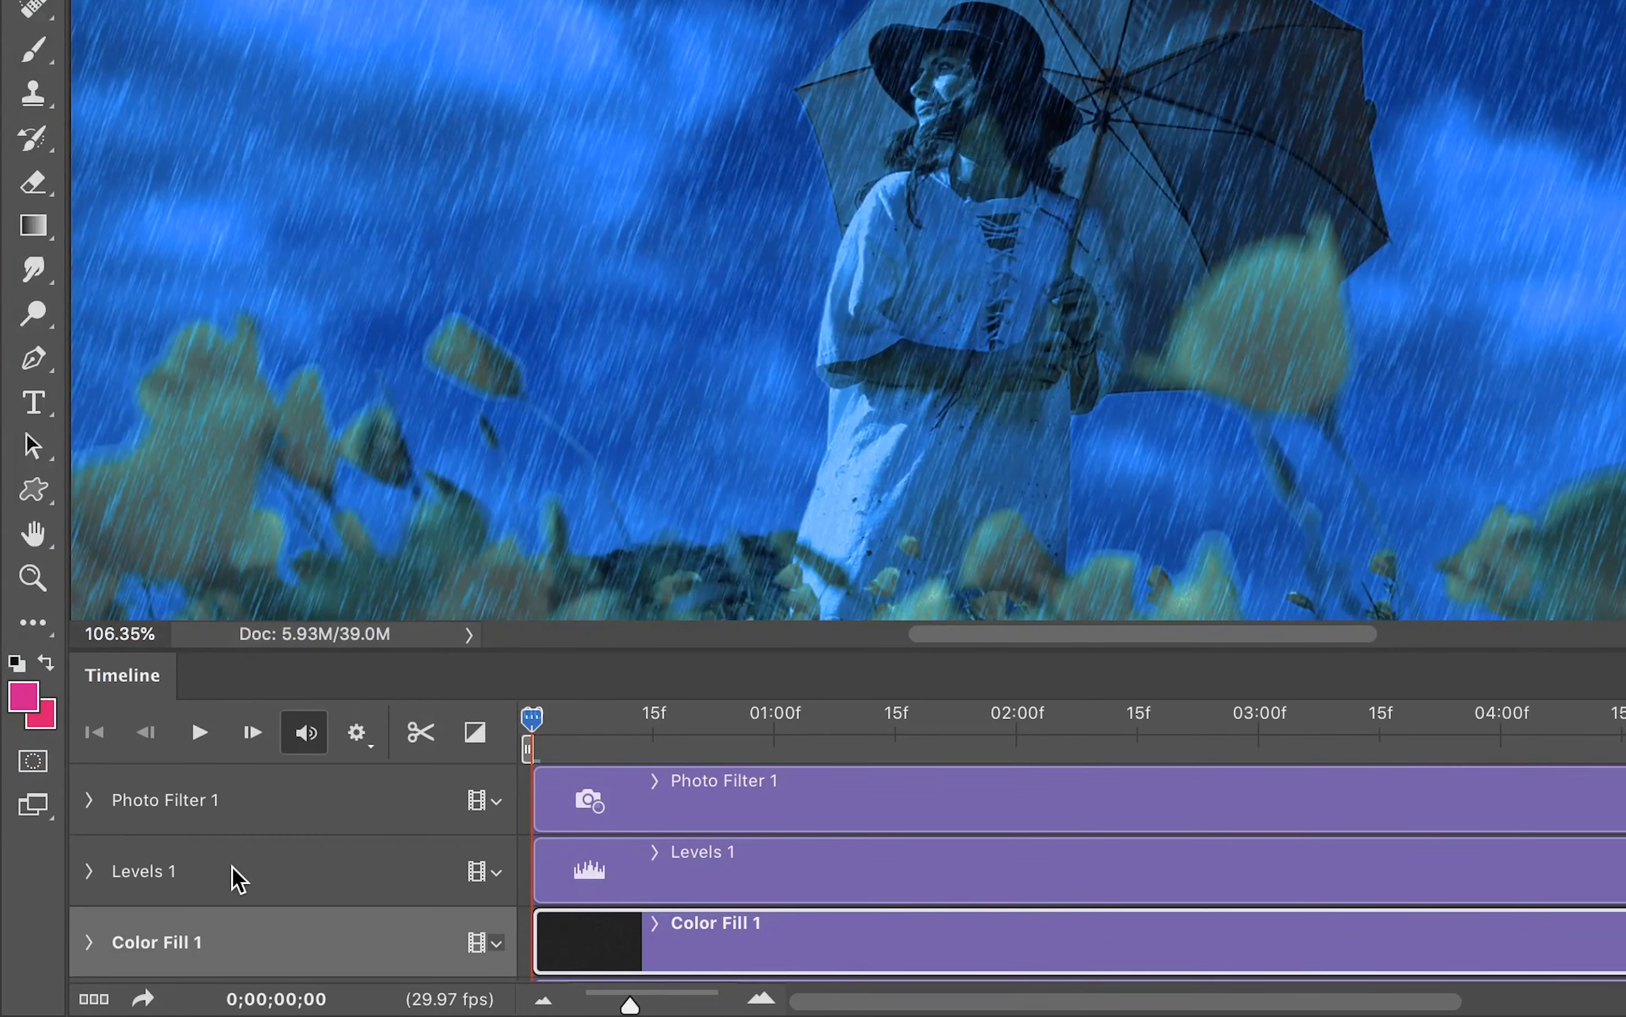
pyautogui.click(95, 999)
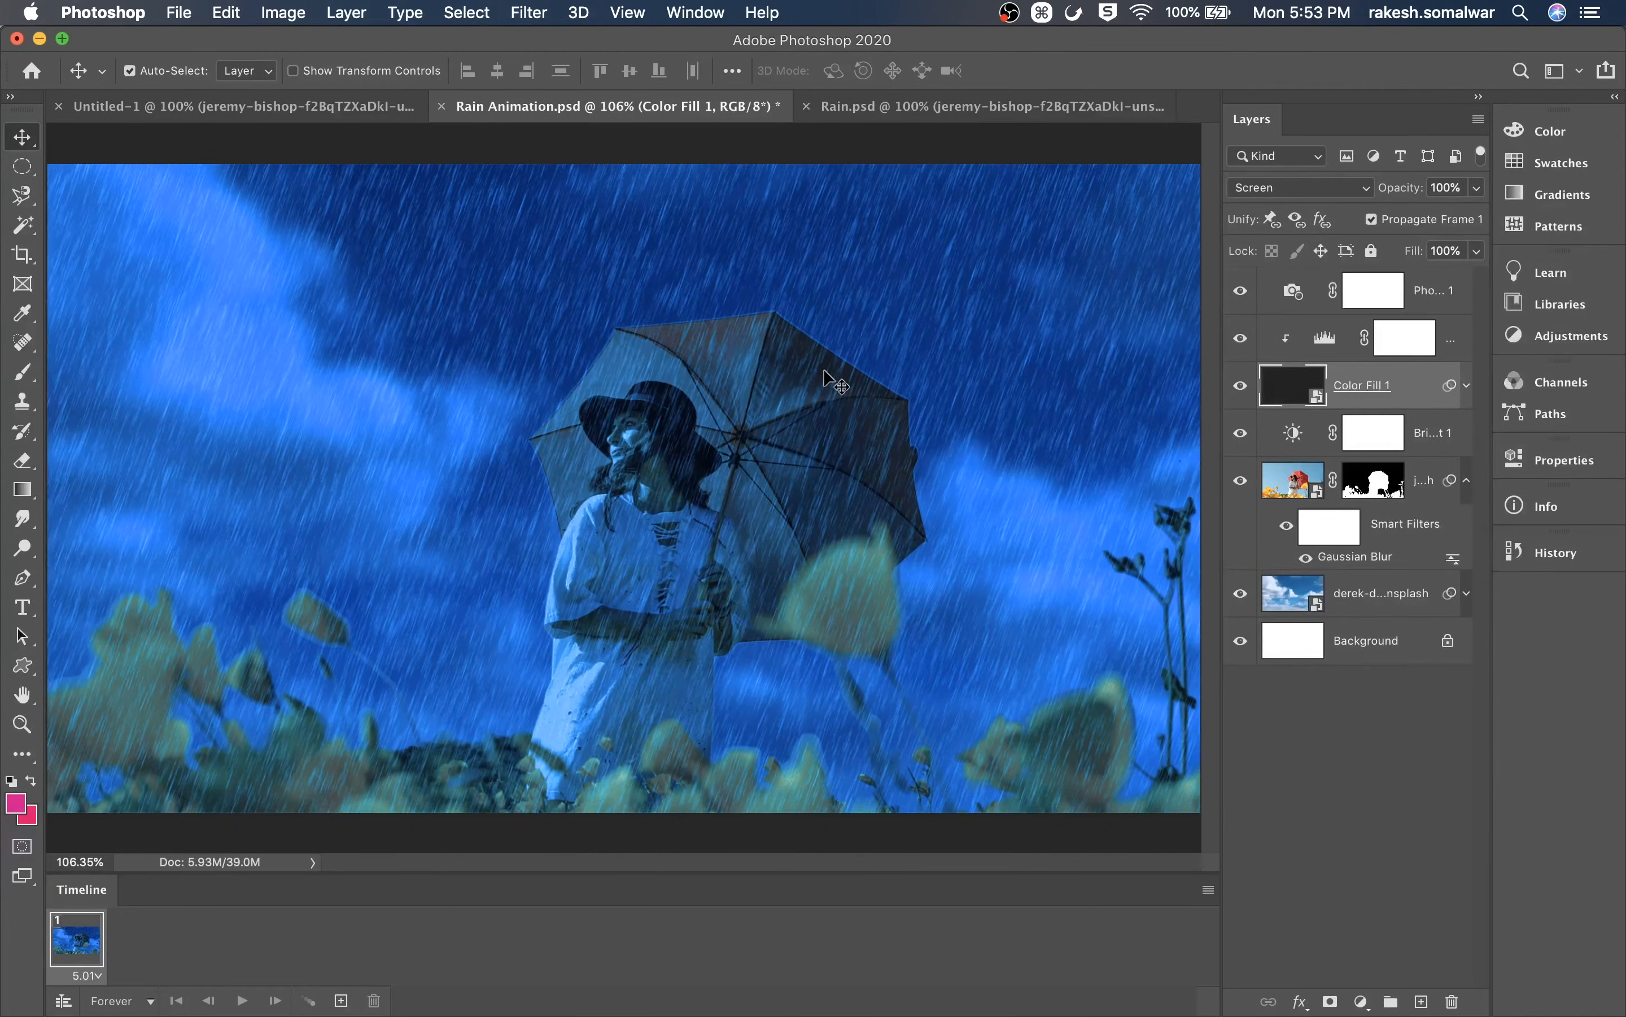
pyautogui.click(610, 14)
pyautogui.moveTo(696, 12)
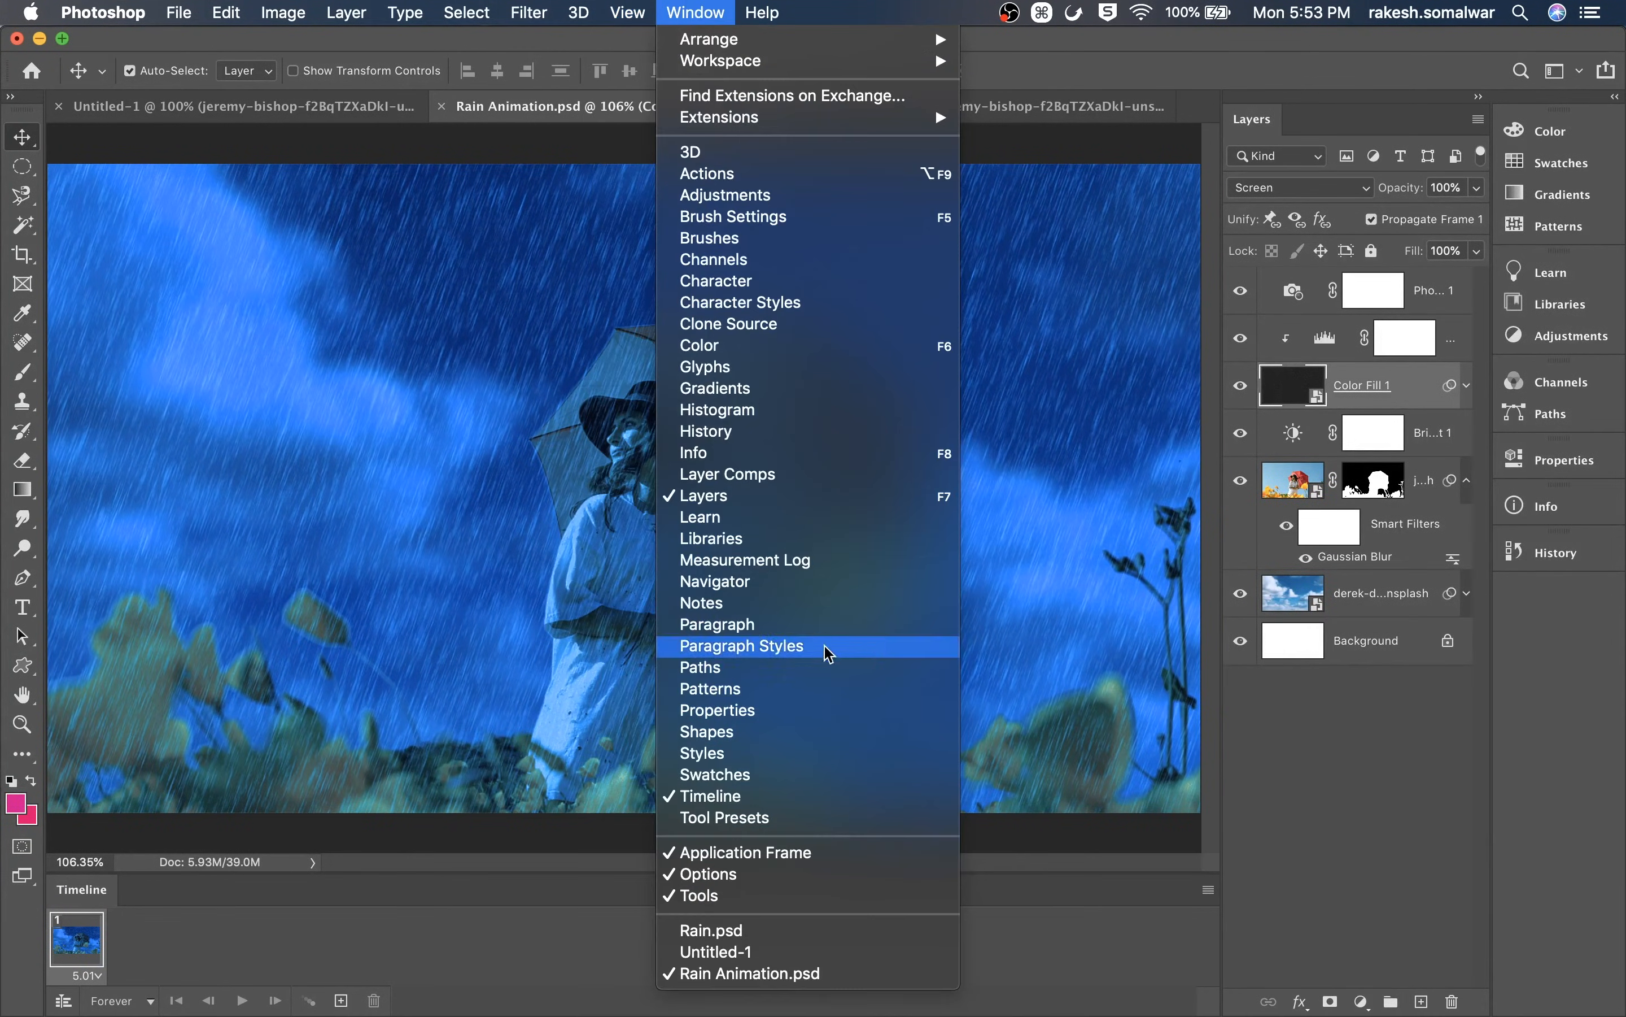
pyautogui.click(94, 948)
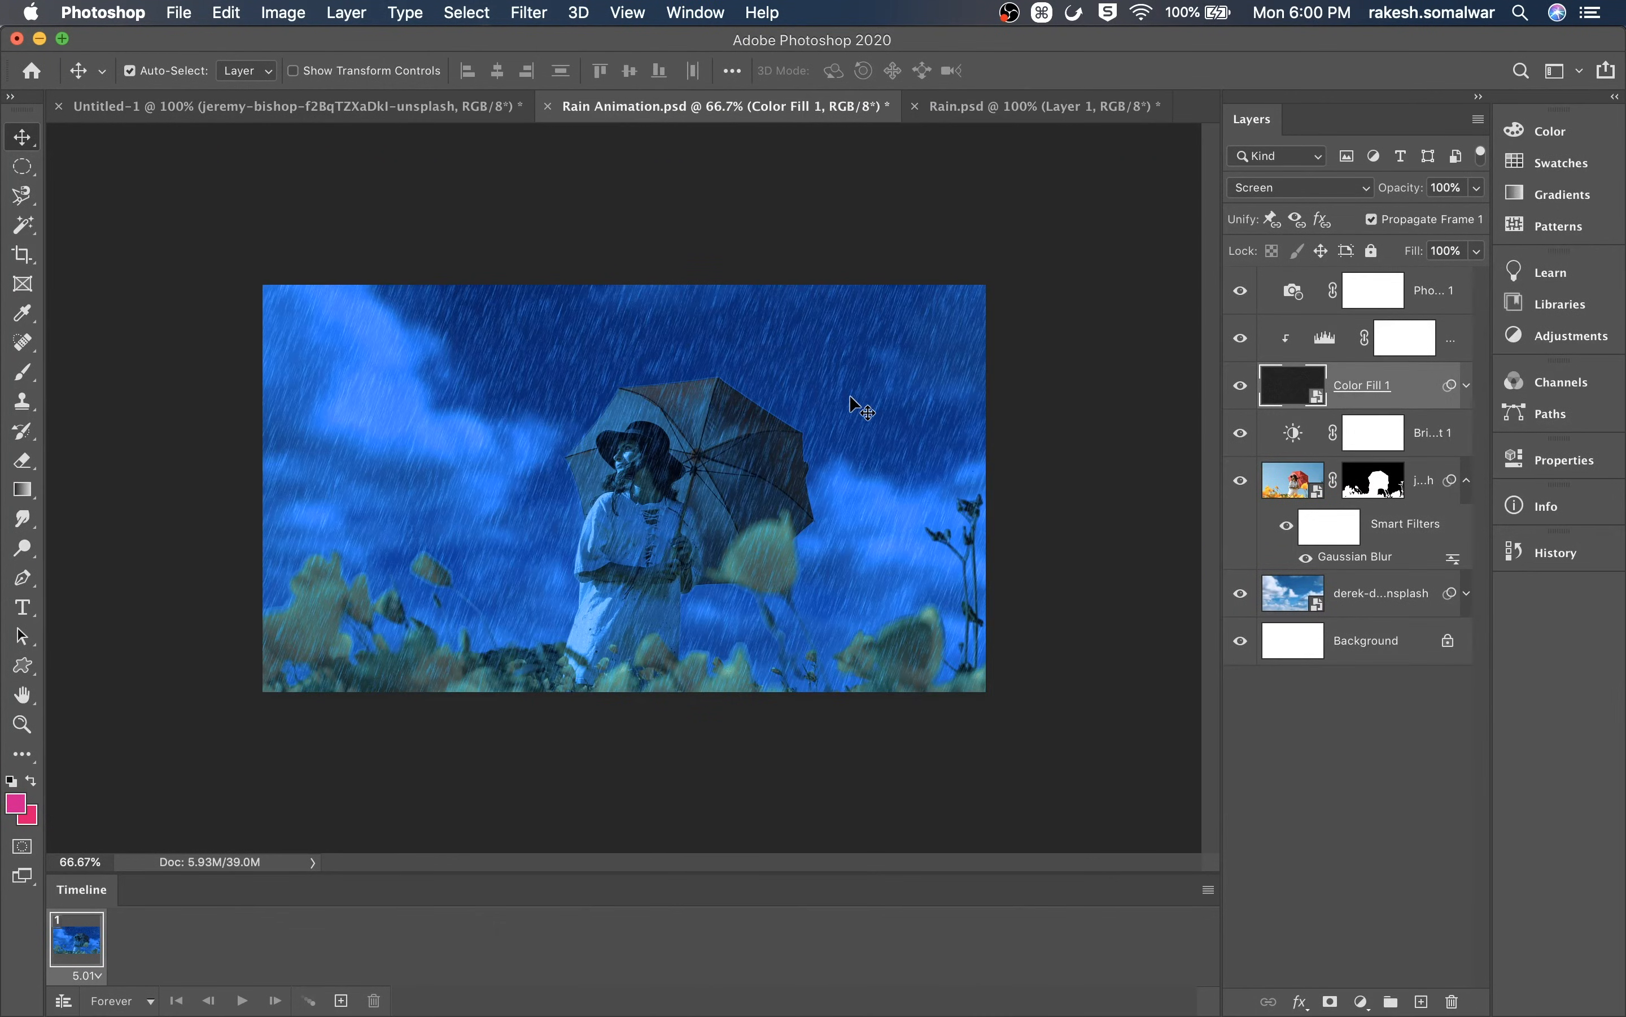
# Scale the Color Fill 1 rain layer to about 138% and shift it up and right to about X 1047 px, Y 447 px
pyautogui.press('super+t')
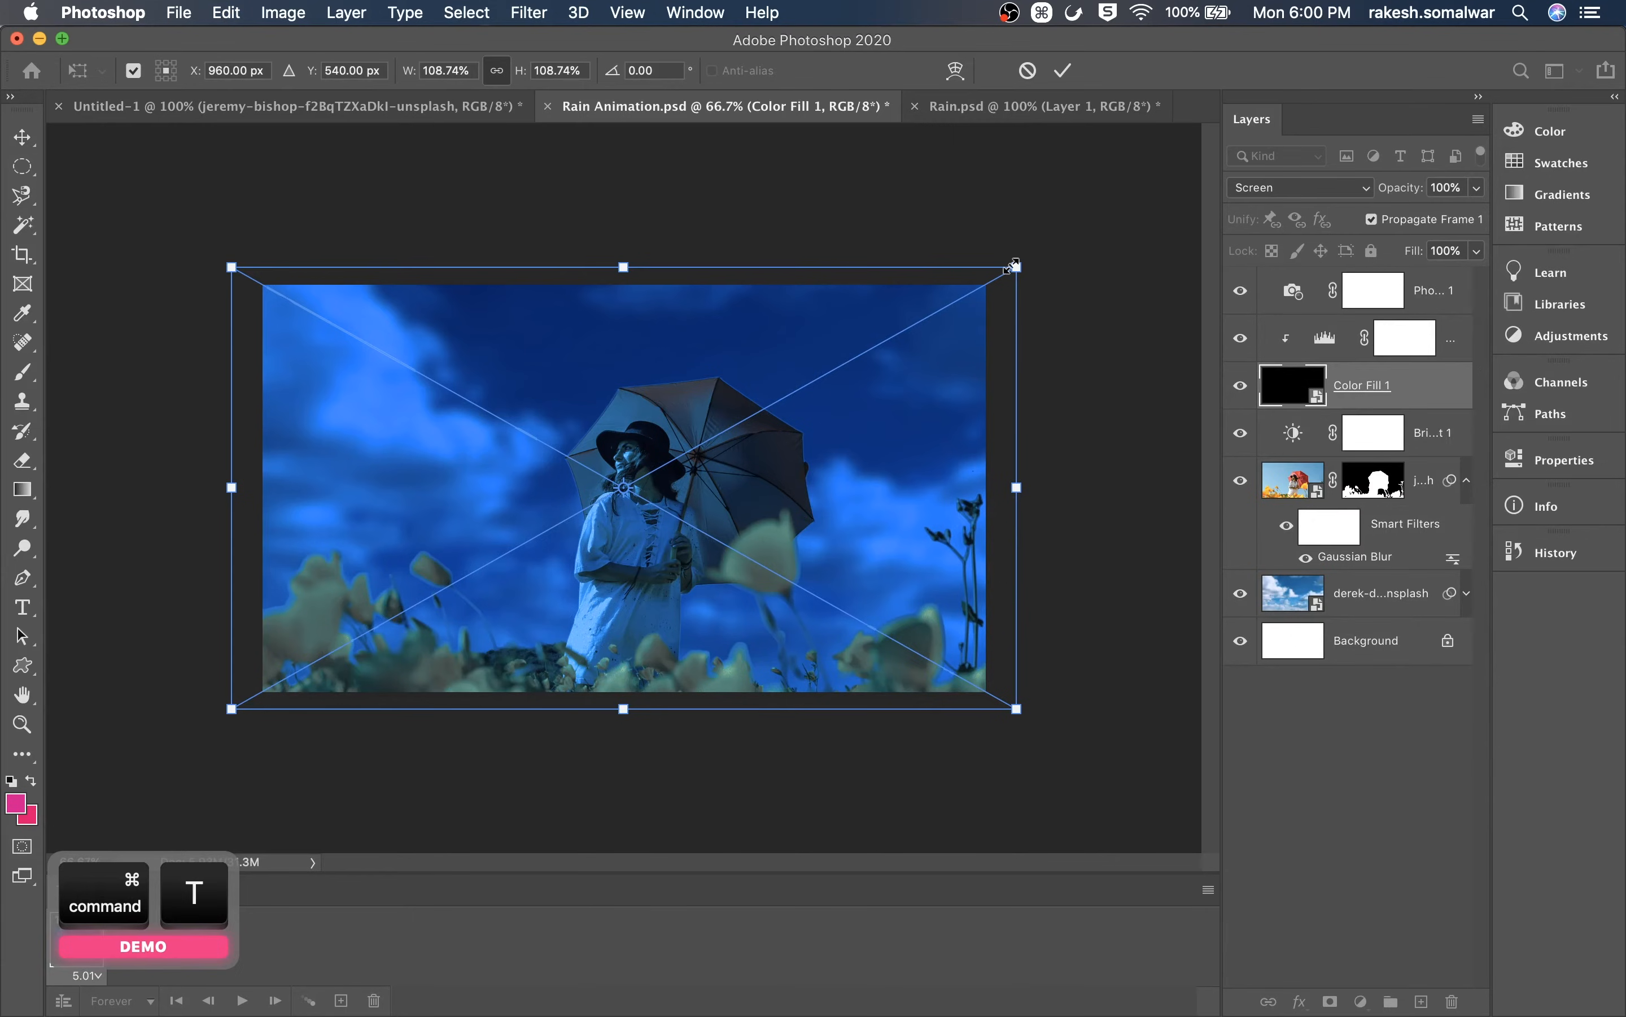
pyautogui.moveTo(1014, 266); pyautogui.dragTo(1110, 189)
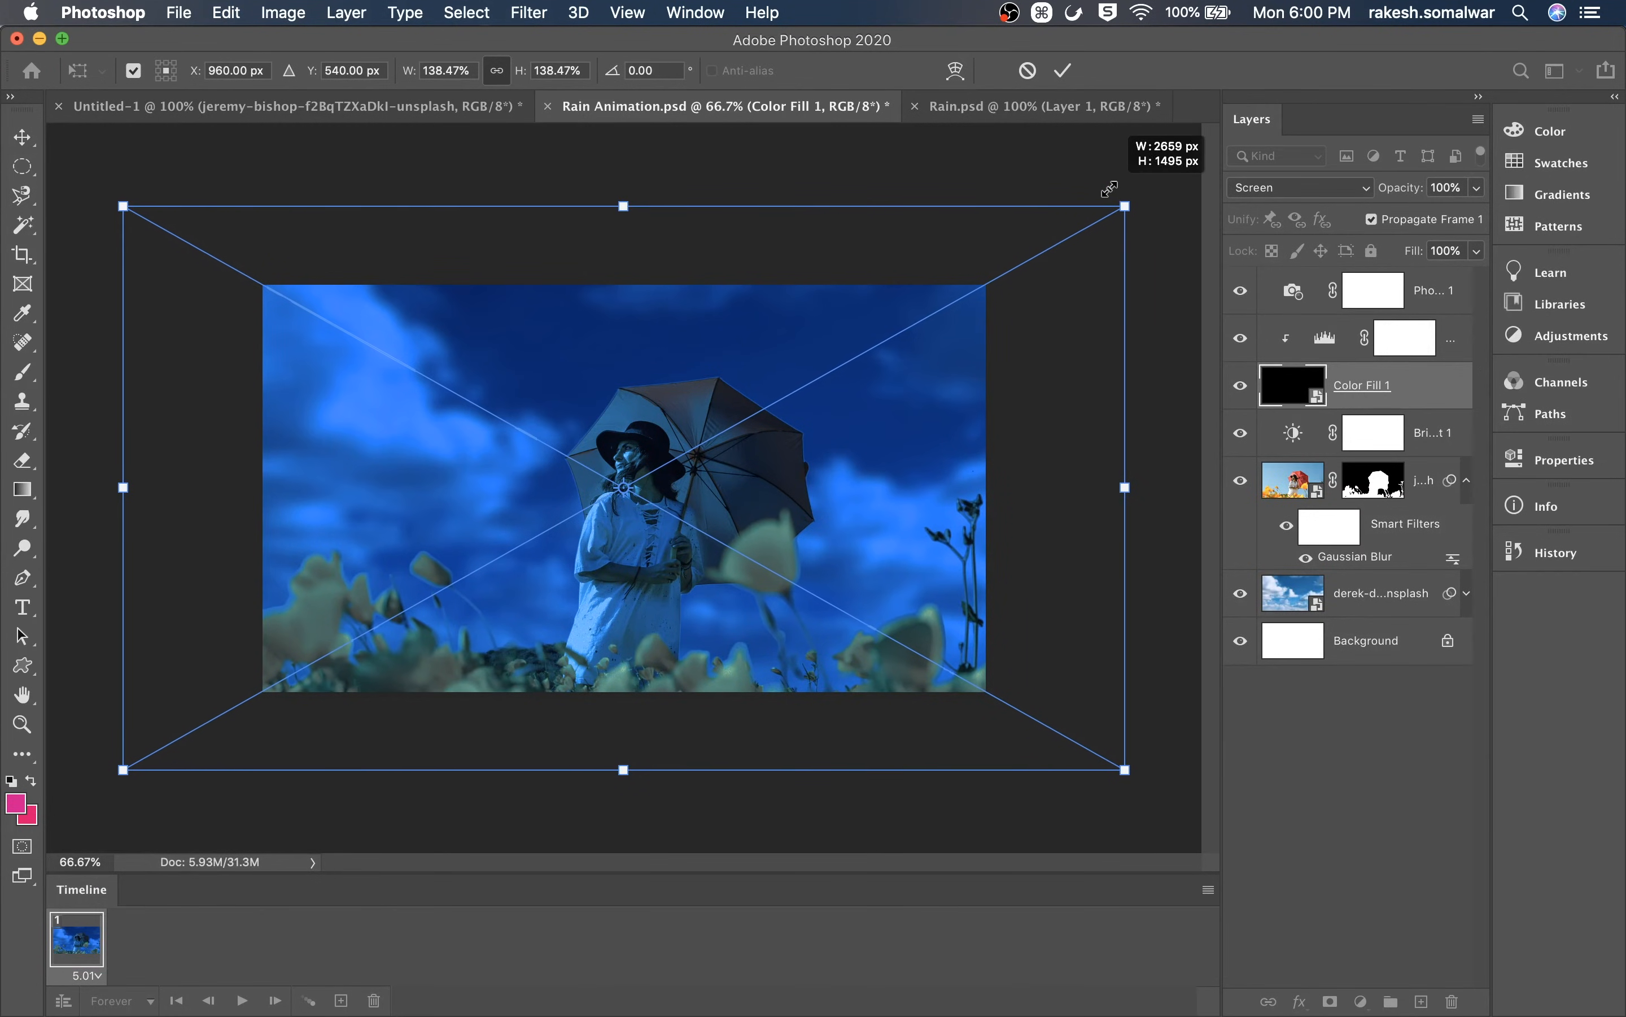
pyautogui.moveTo(851, 481); pyautogui.dragTo(884, 446)
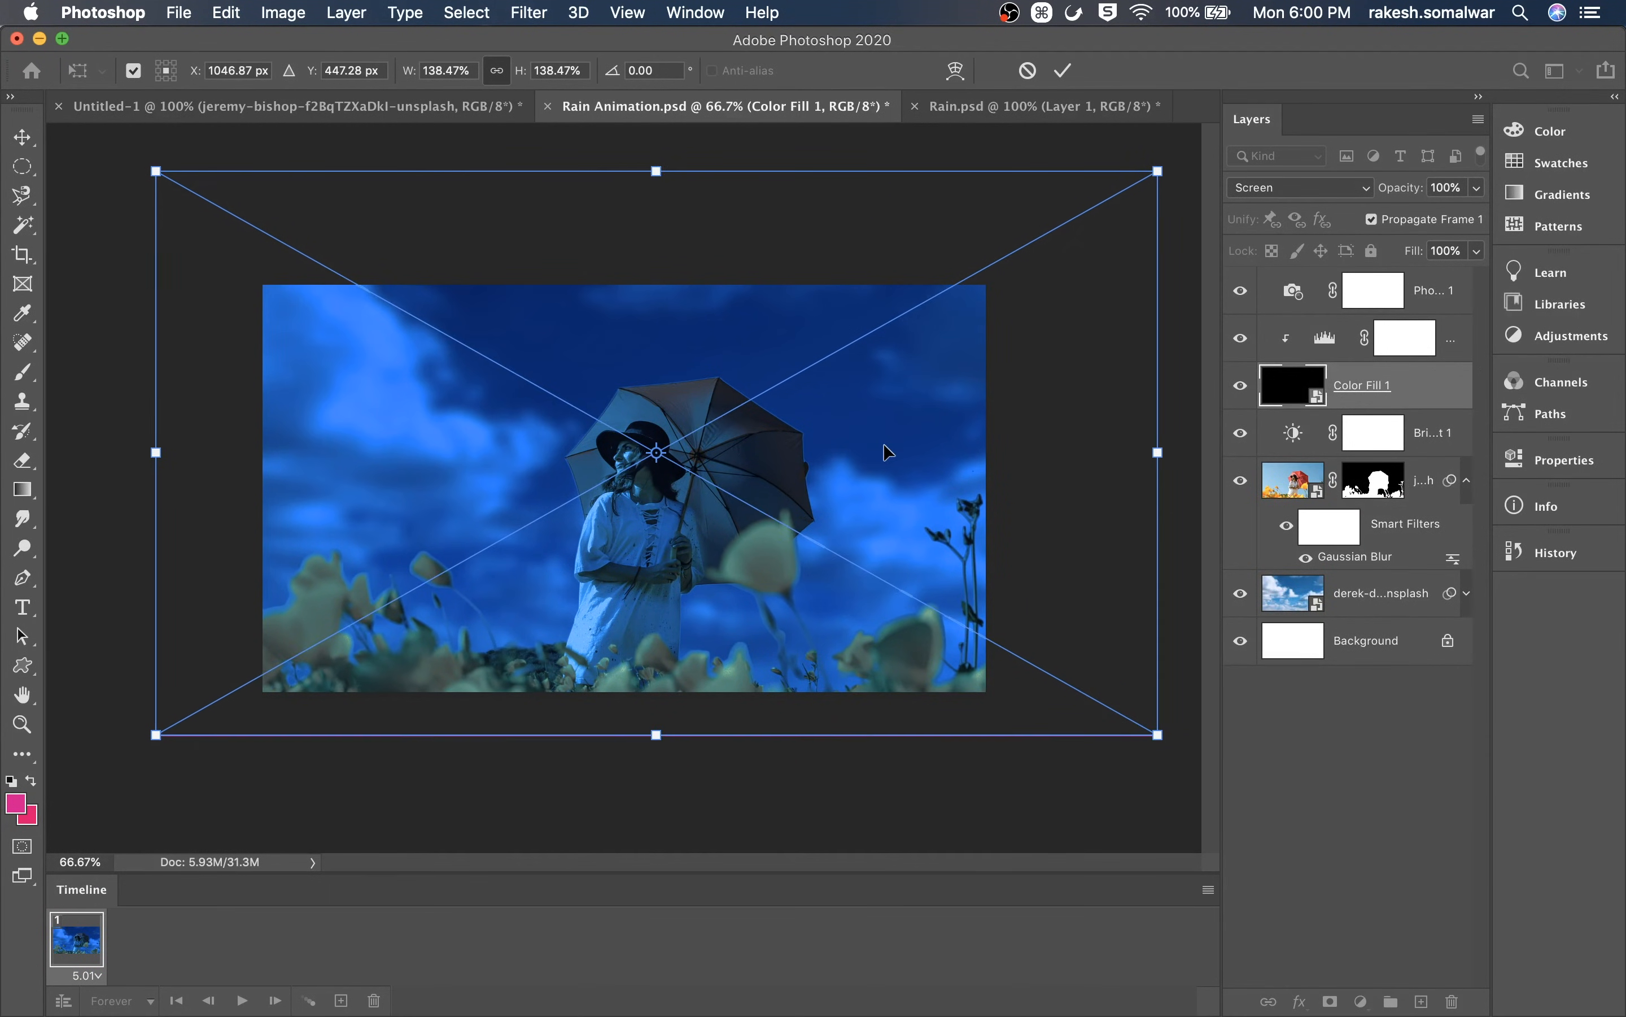
pyautogui.press('Return')
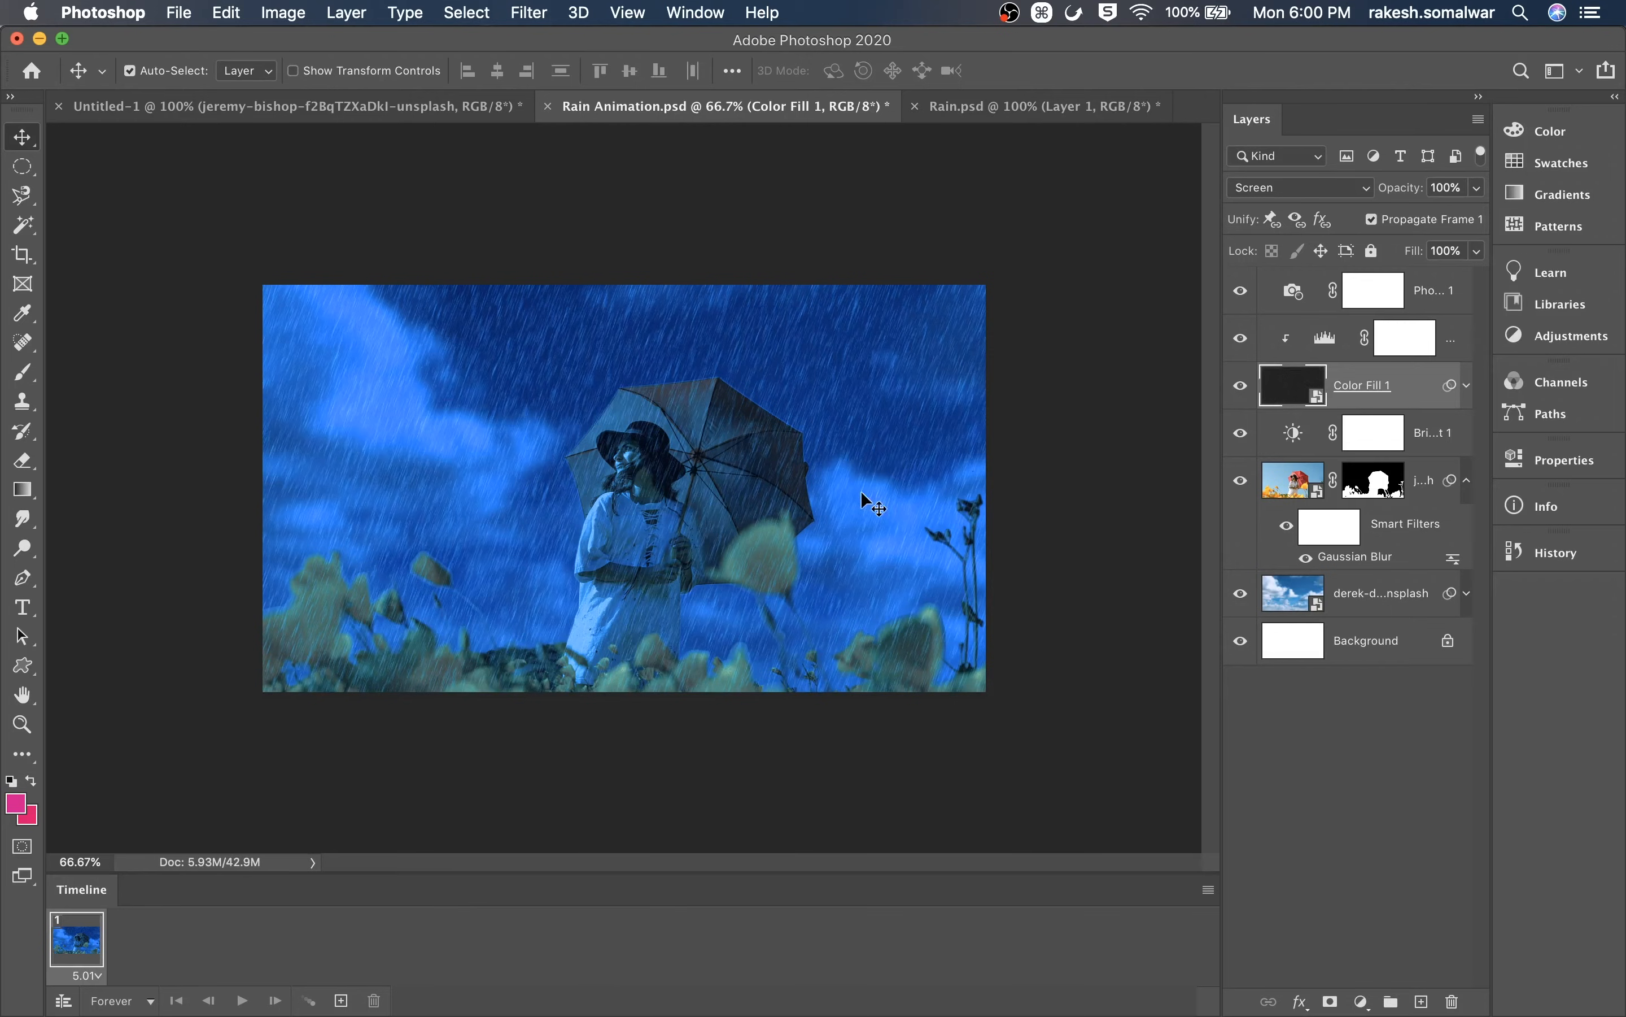
# Add a second animation frame and shift its rain layer down and left to about X 991 px, Y 540 px
pyautogui.click(342, 1000)
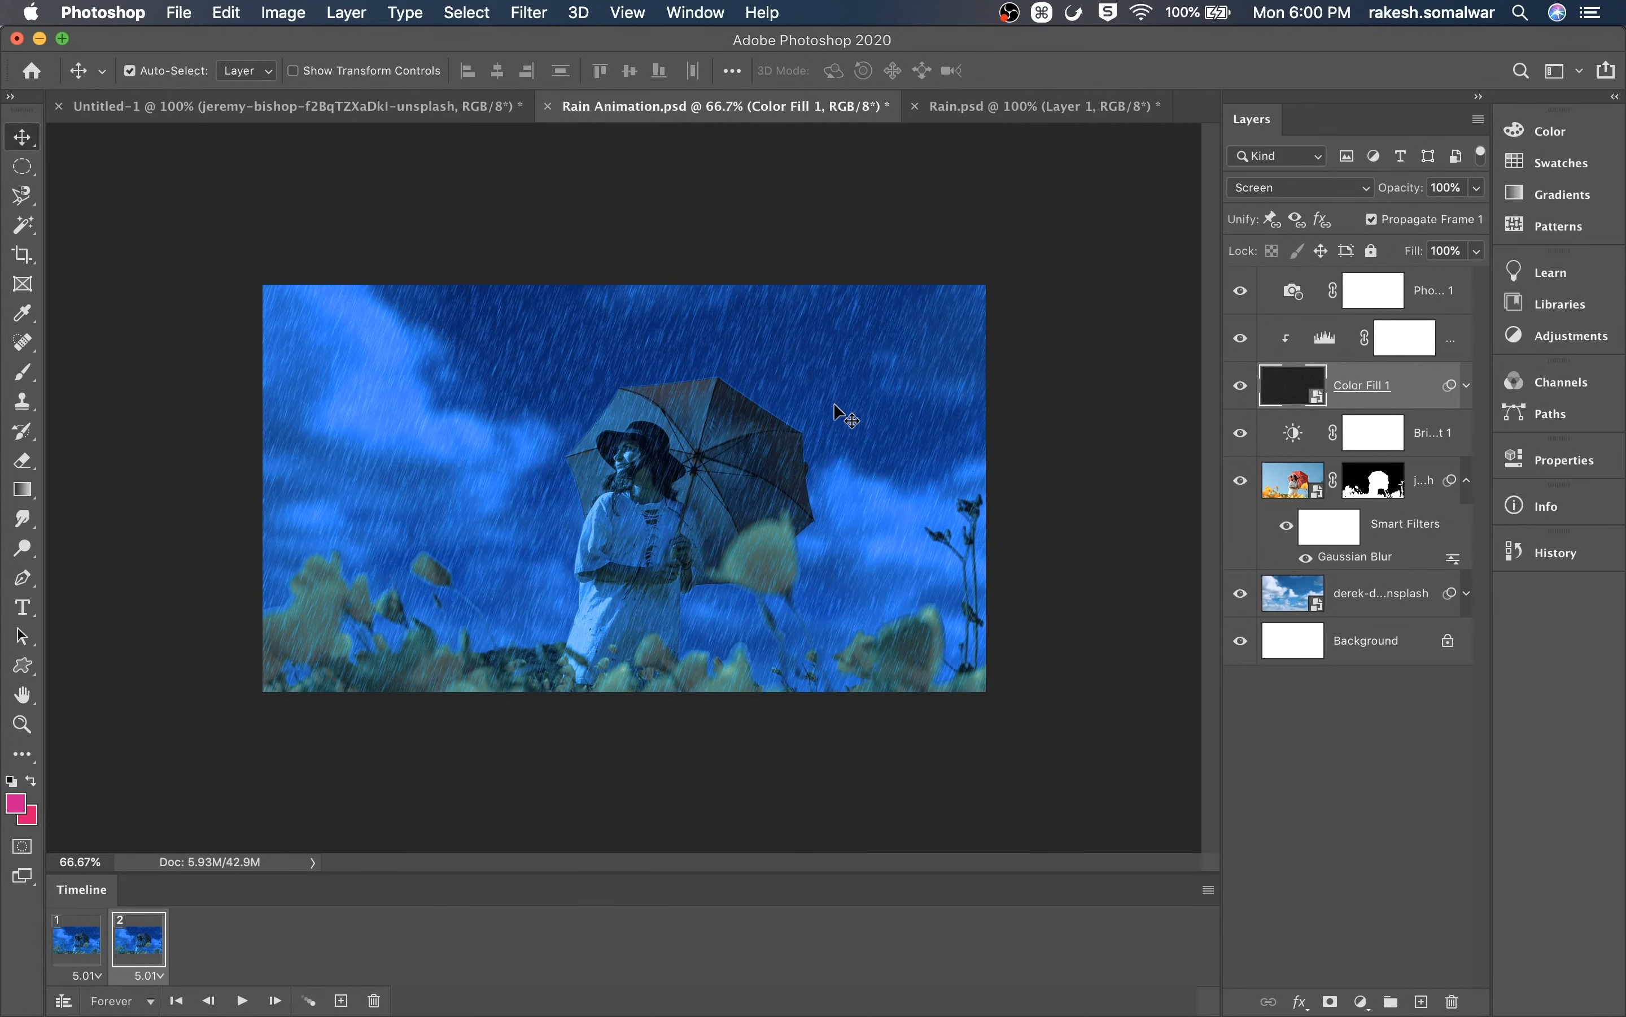
pyautogui.moveTo(820, 413); pyautogui.dragTo(807, 434)
pyautogui.press('super+t')
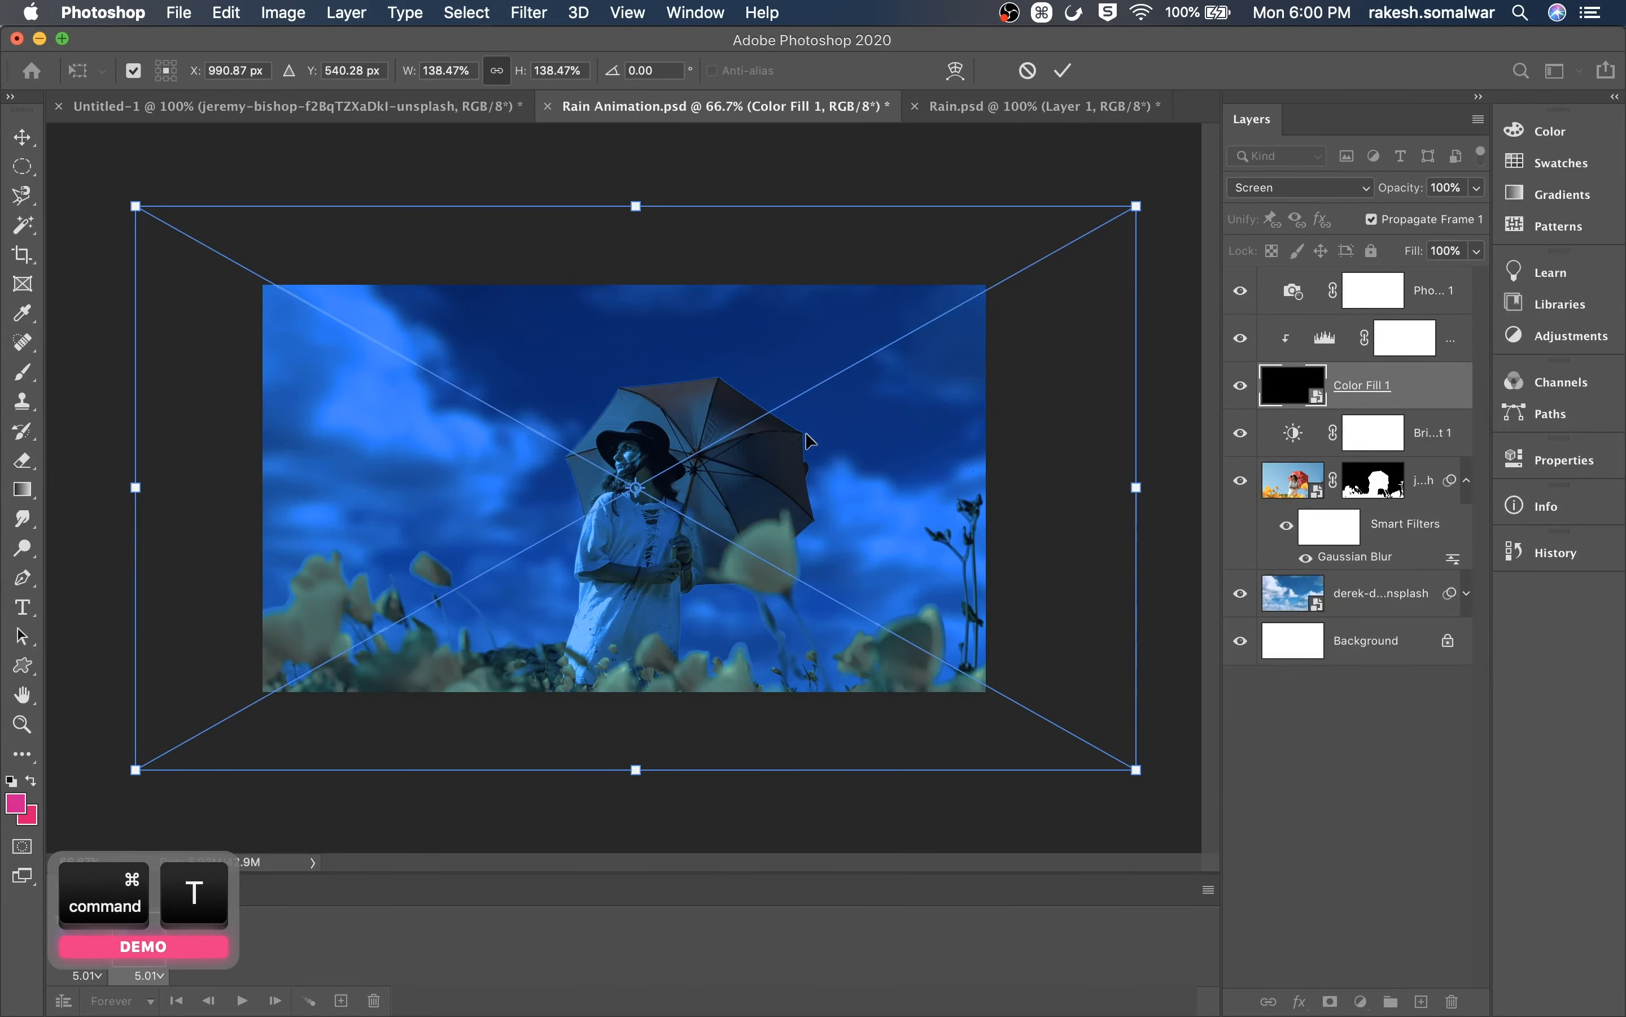
pyautogui.press('Escape')
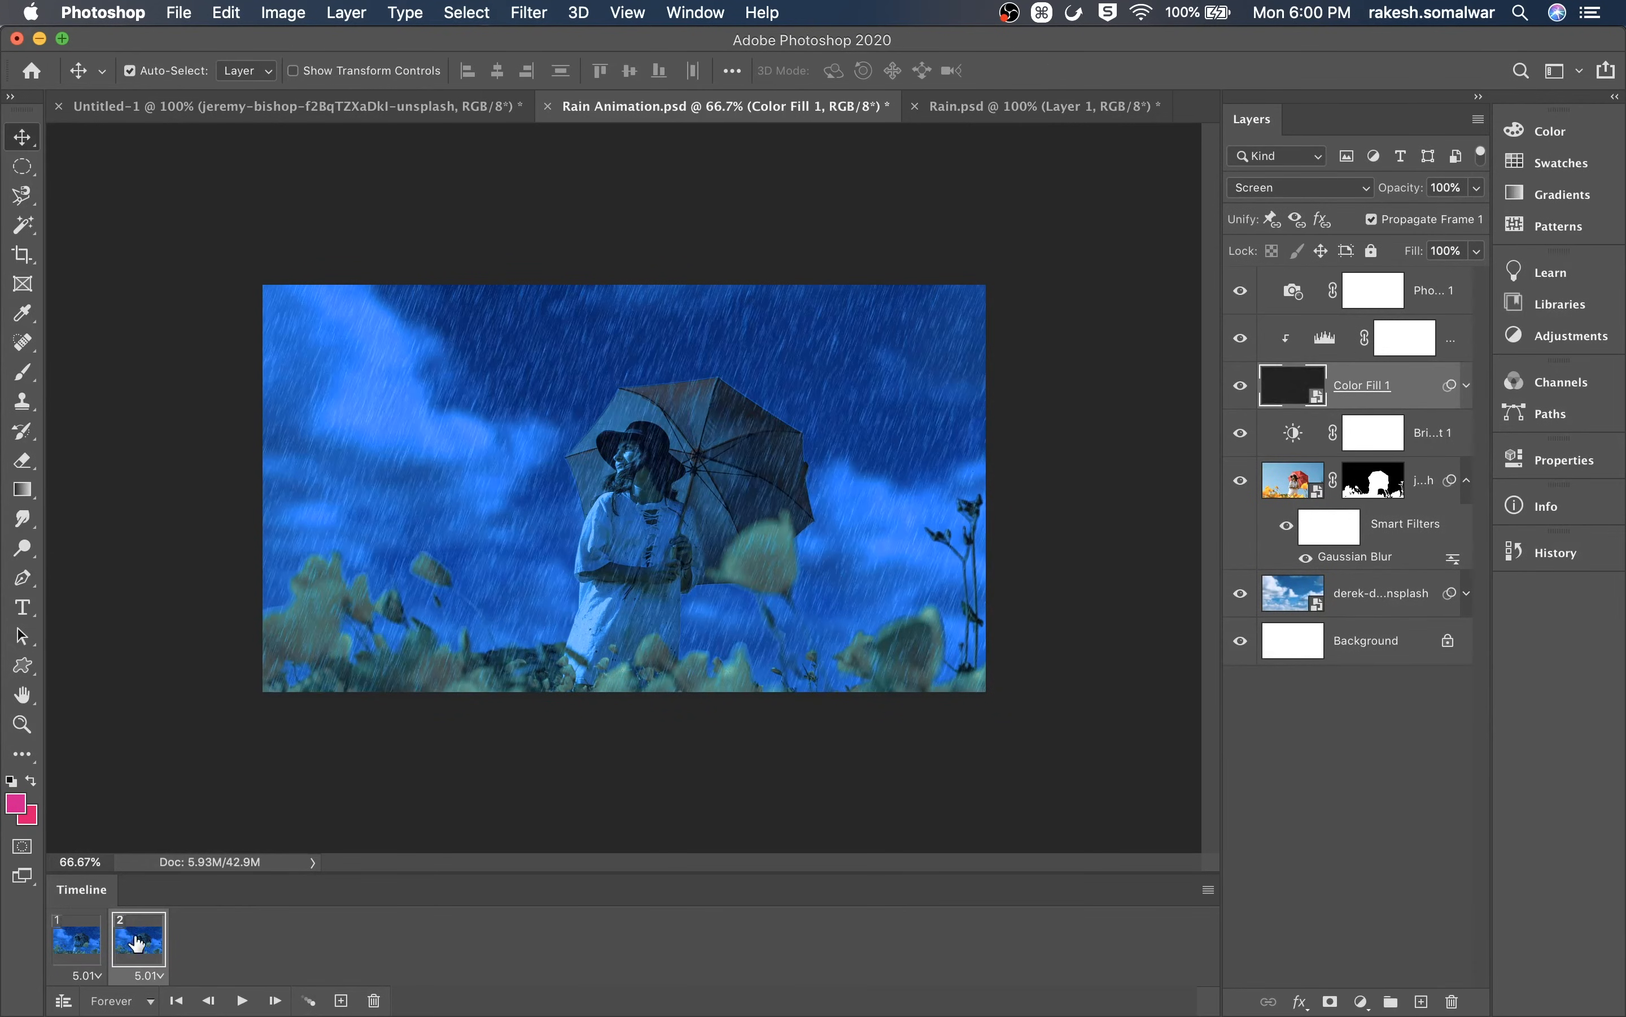
# Add a third frame with the rain moved about 75 px left and 92 px down, and a fourth with it shifted further diagonally down-left
pyautogui.click(342, 1000)
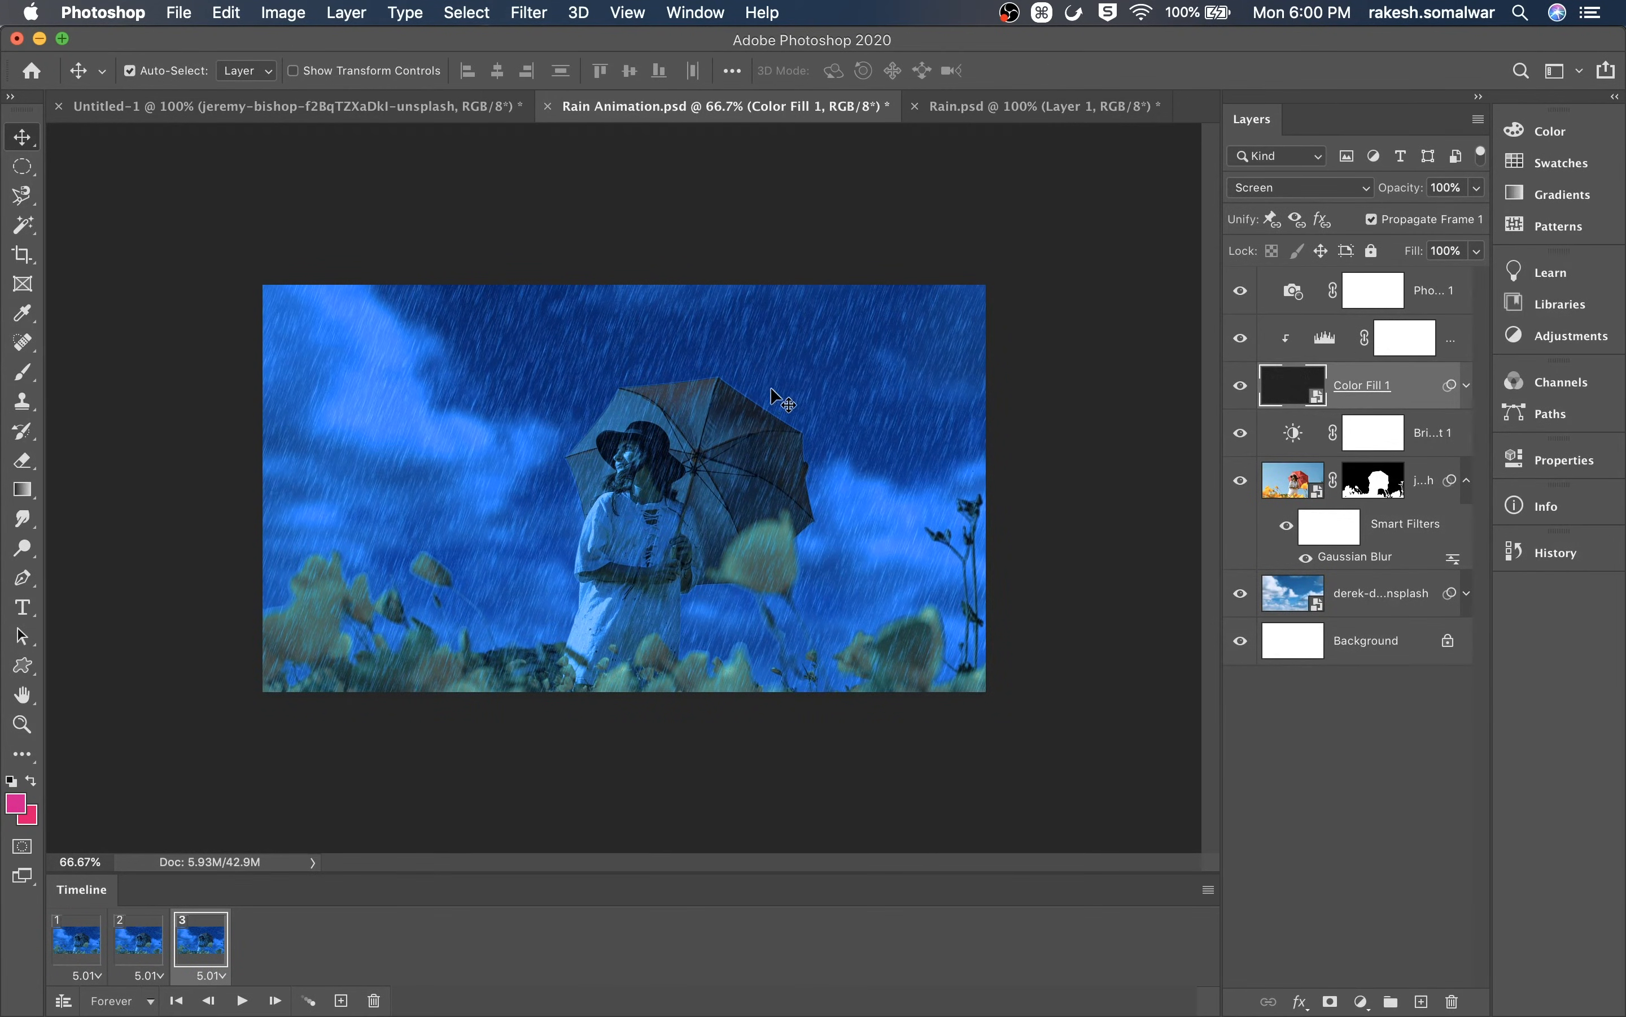
pyautogui.moveTo(773, 393); pyautogui.dragTo(743, 424)
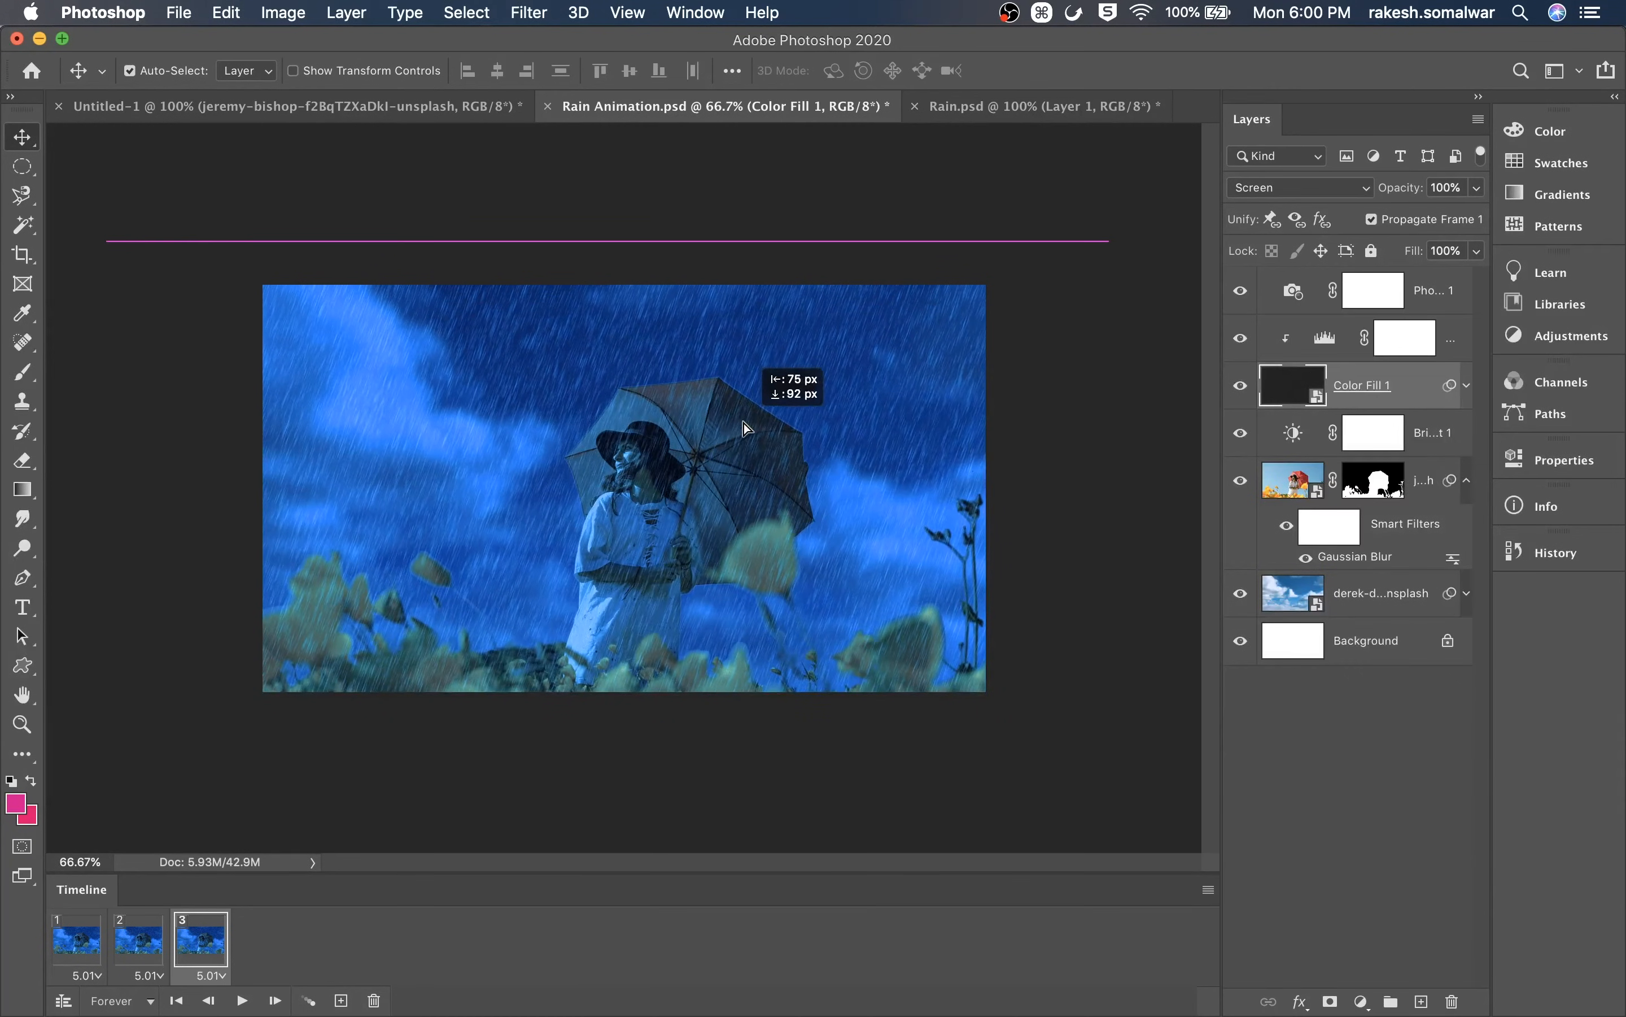
pyautogui.click(342, 1000)
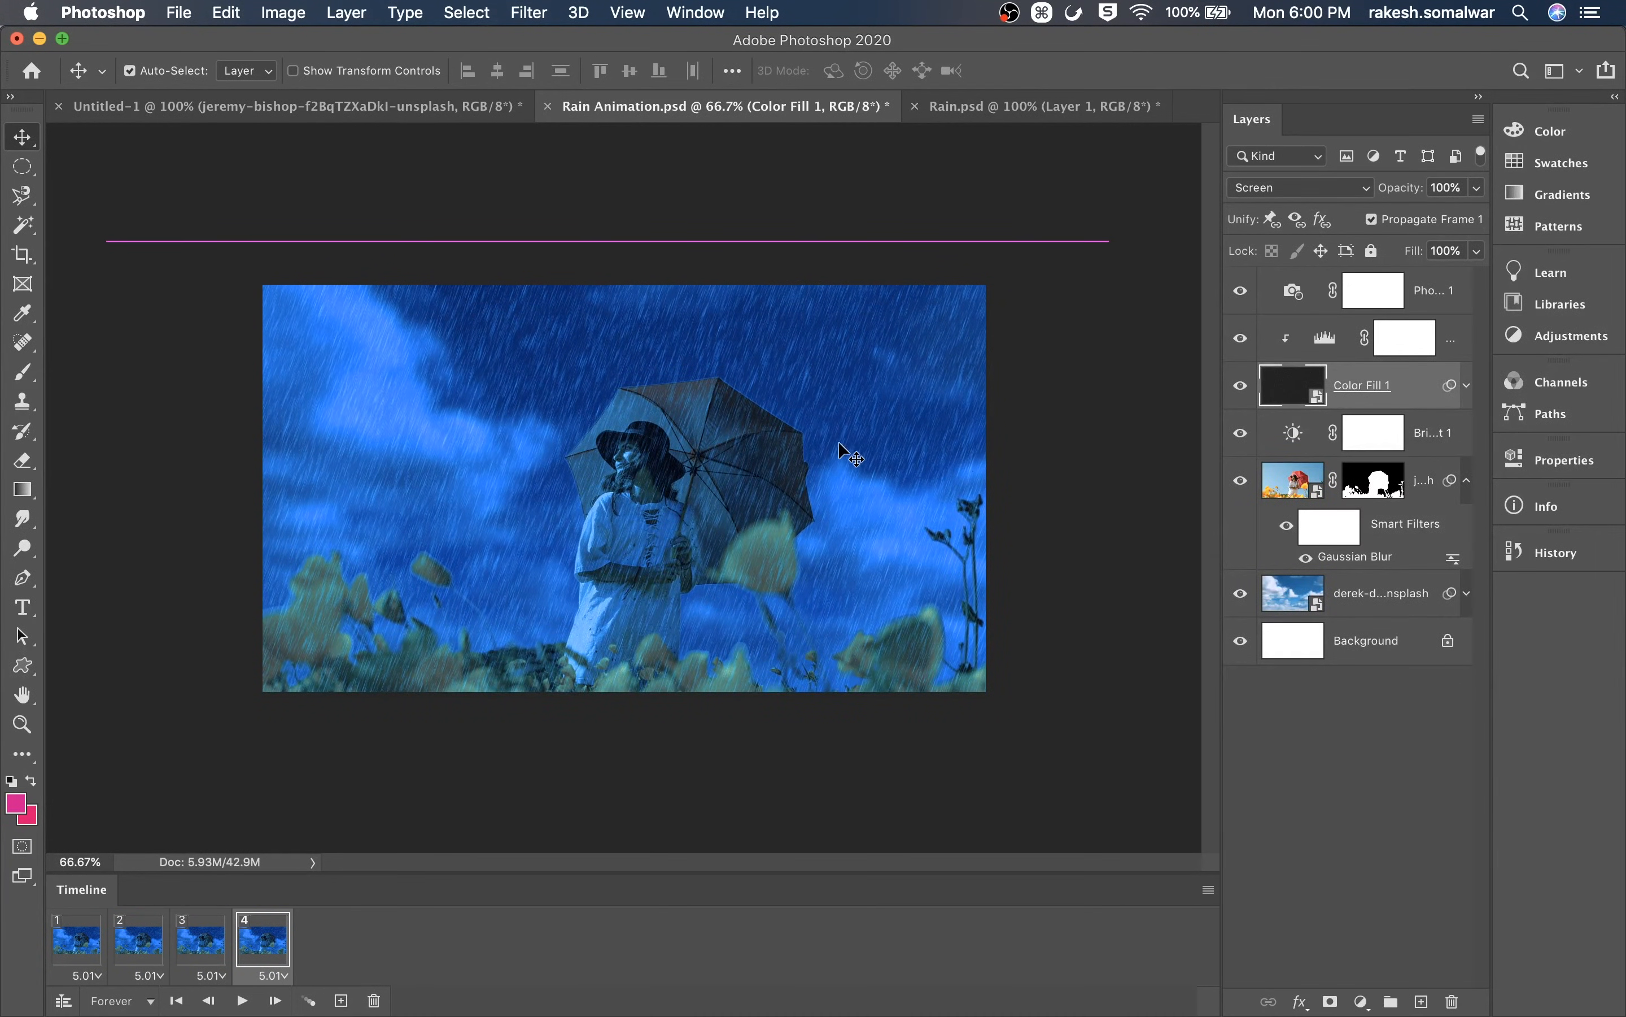
pyautogui.moveTo(839, 441); pyautogui.dragTo(799, 481)
pyautogui.click(52, 944)
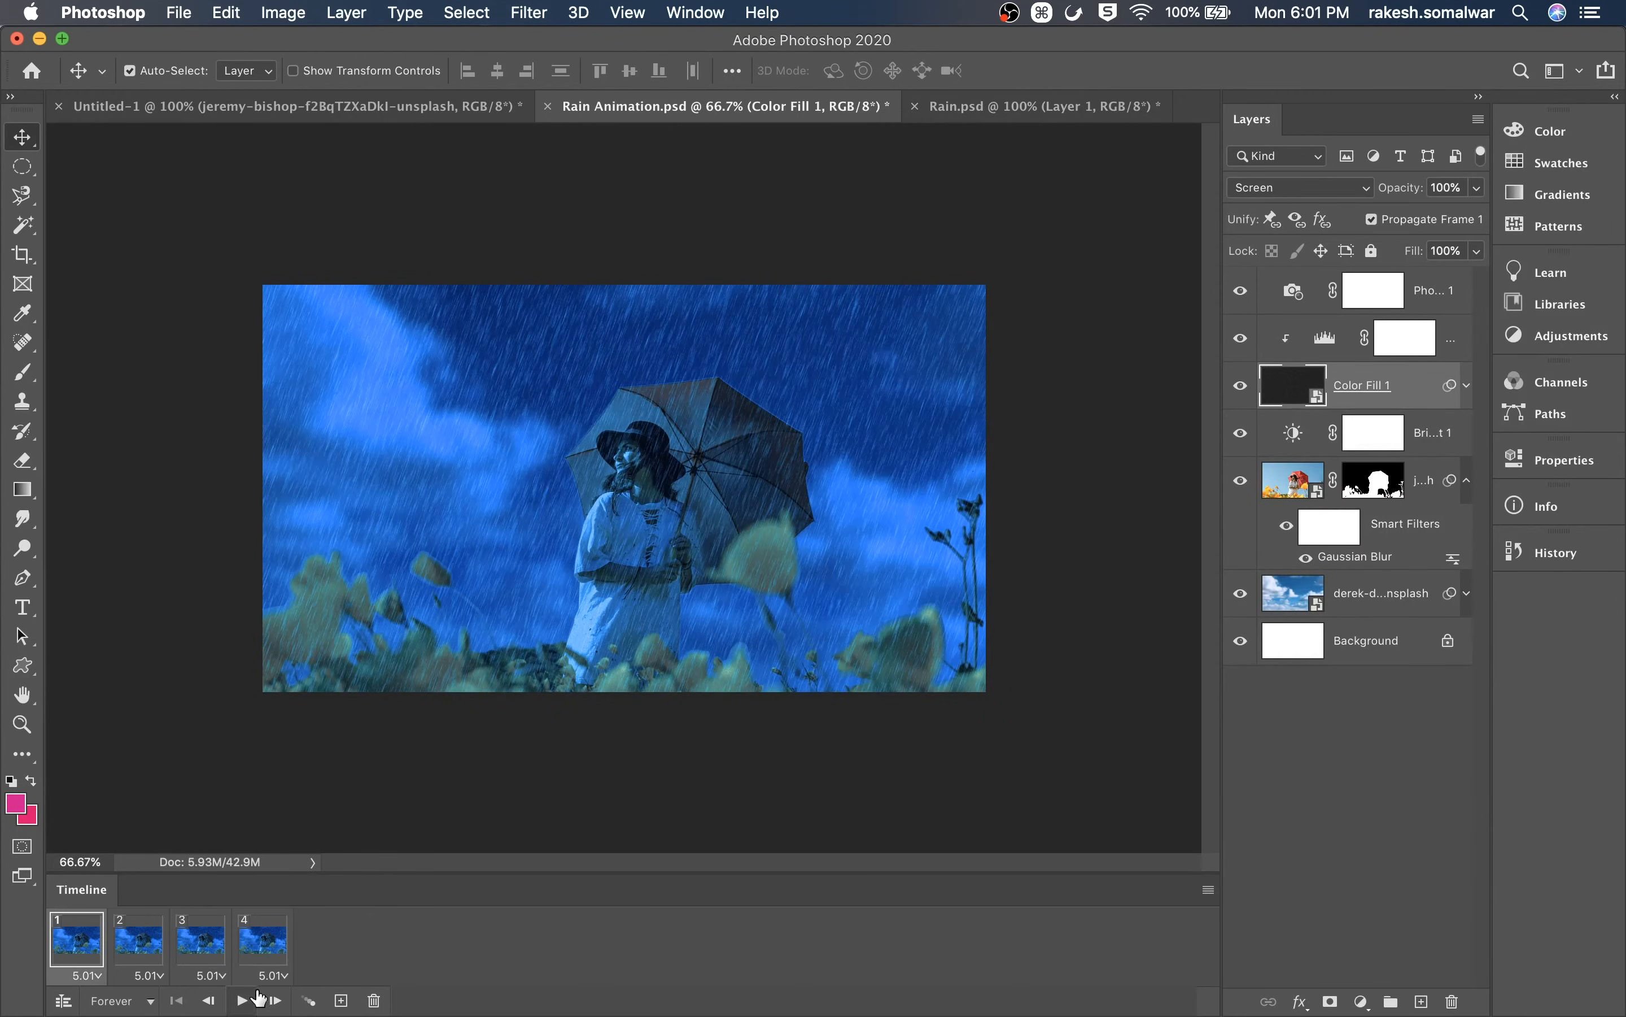
pyautogui.click(340, 1000)
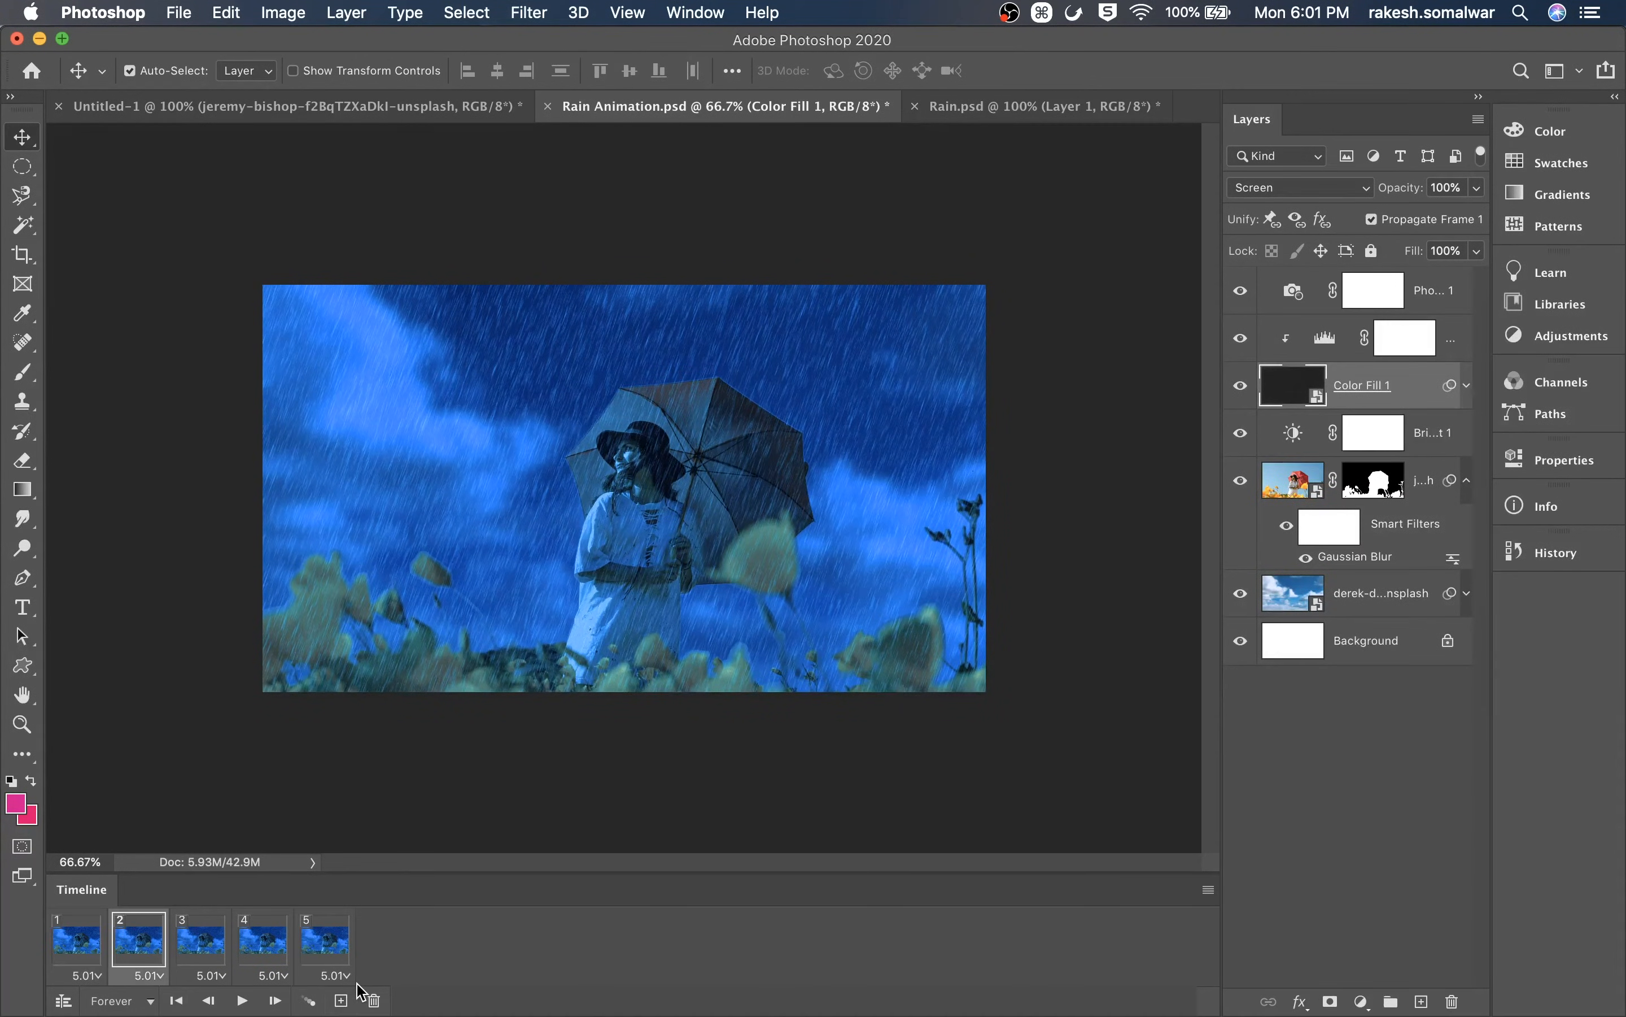
pyautogui.press('super+z')
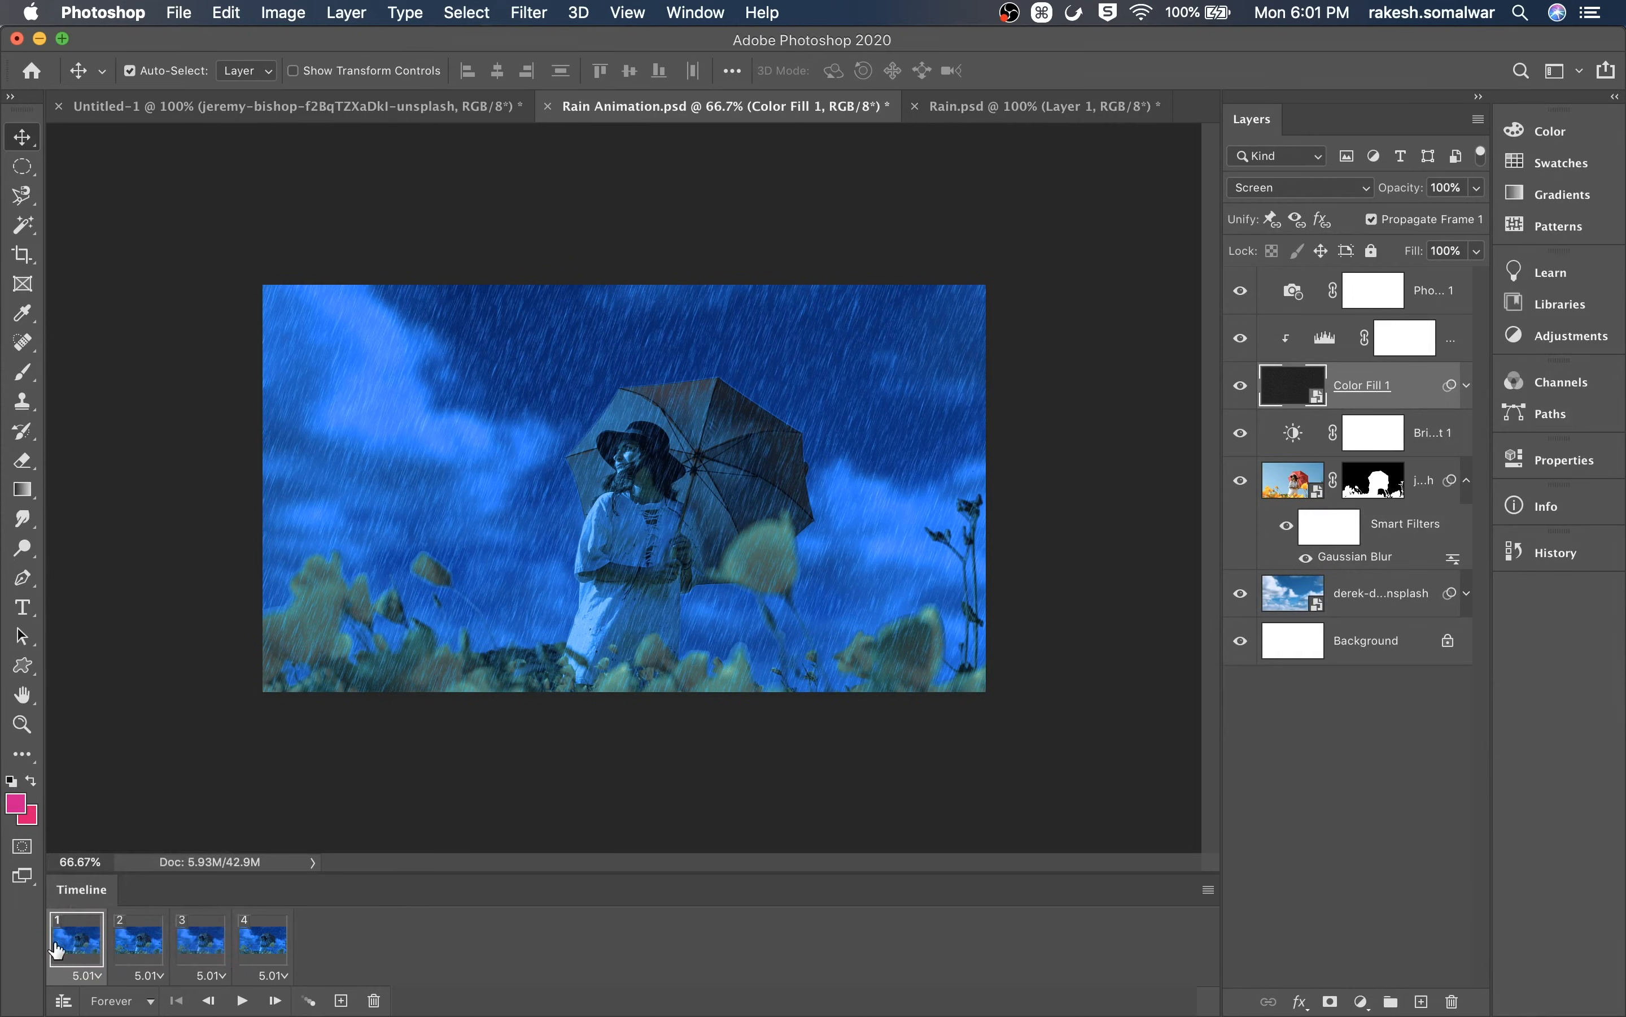
# Test-play the animation from the first frame and set the delay of all four frames to 0.2 seconds
pyautogui.click(242, 1000)
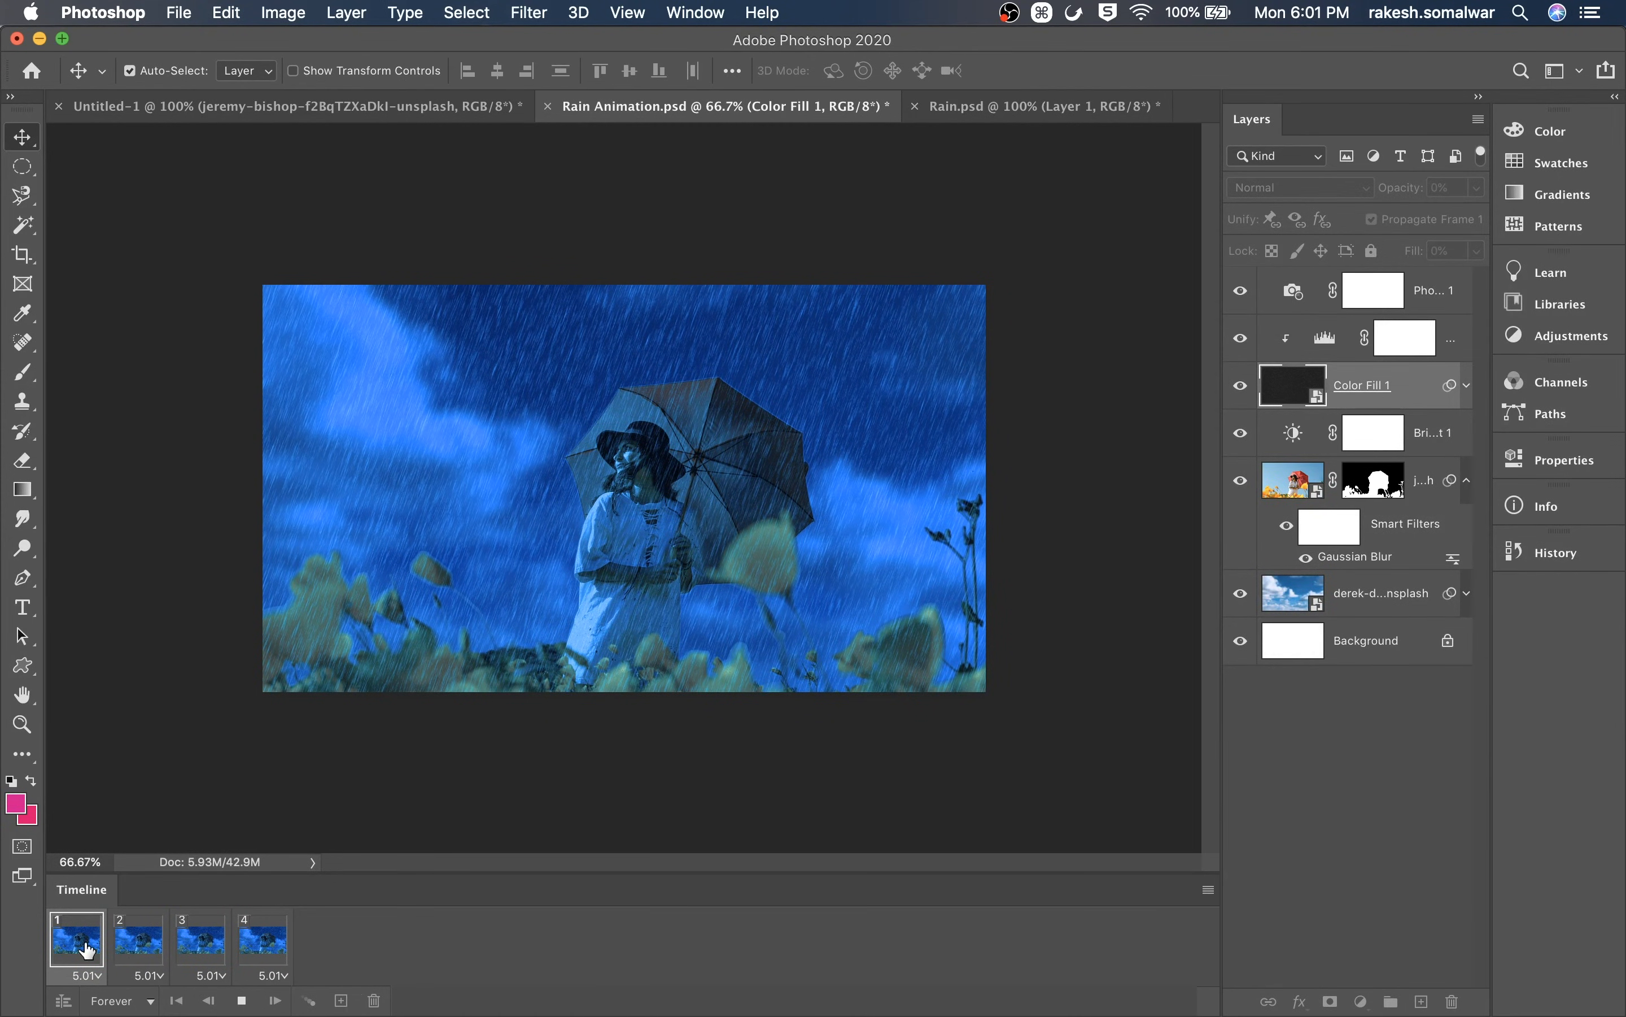
pyautogui.click(242, 1000)
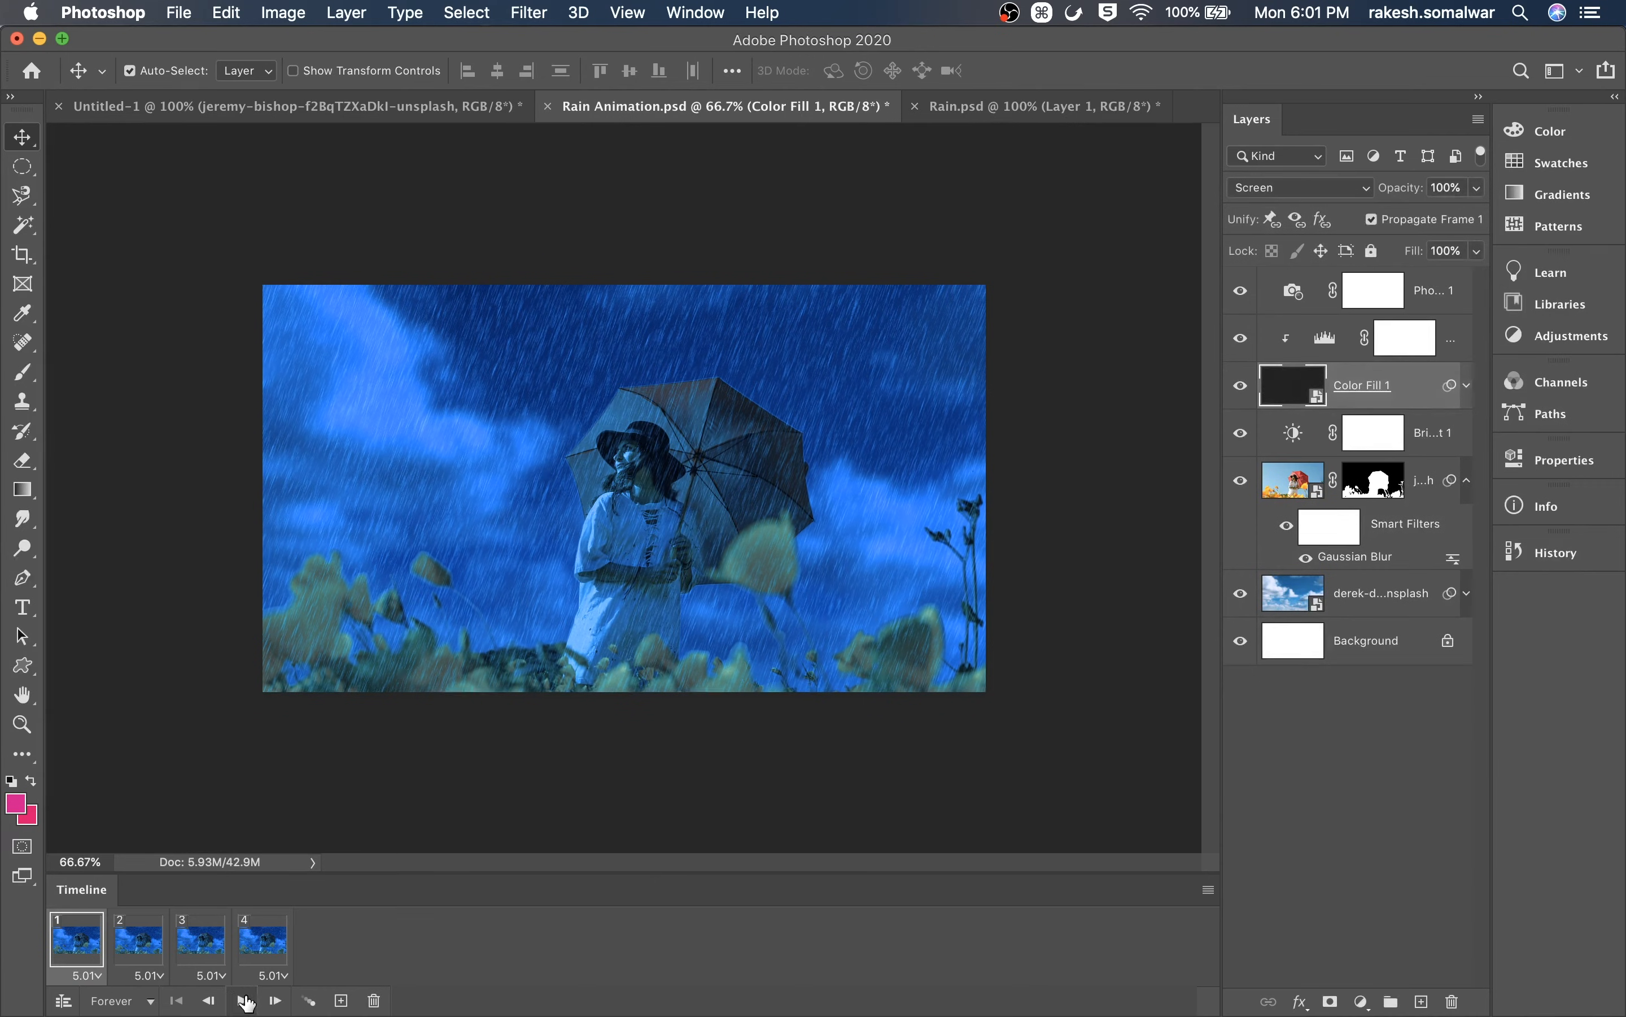
pyautogui.keyDown('shift'); pyautogui.click(271, 950); pyautogui.keyUp('shift')
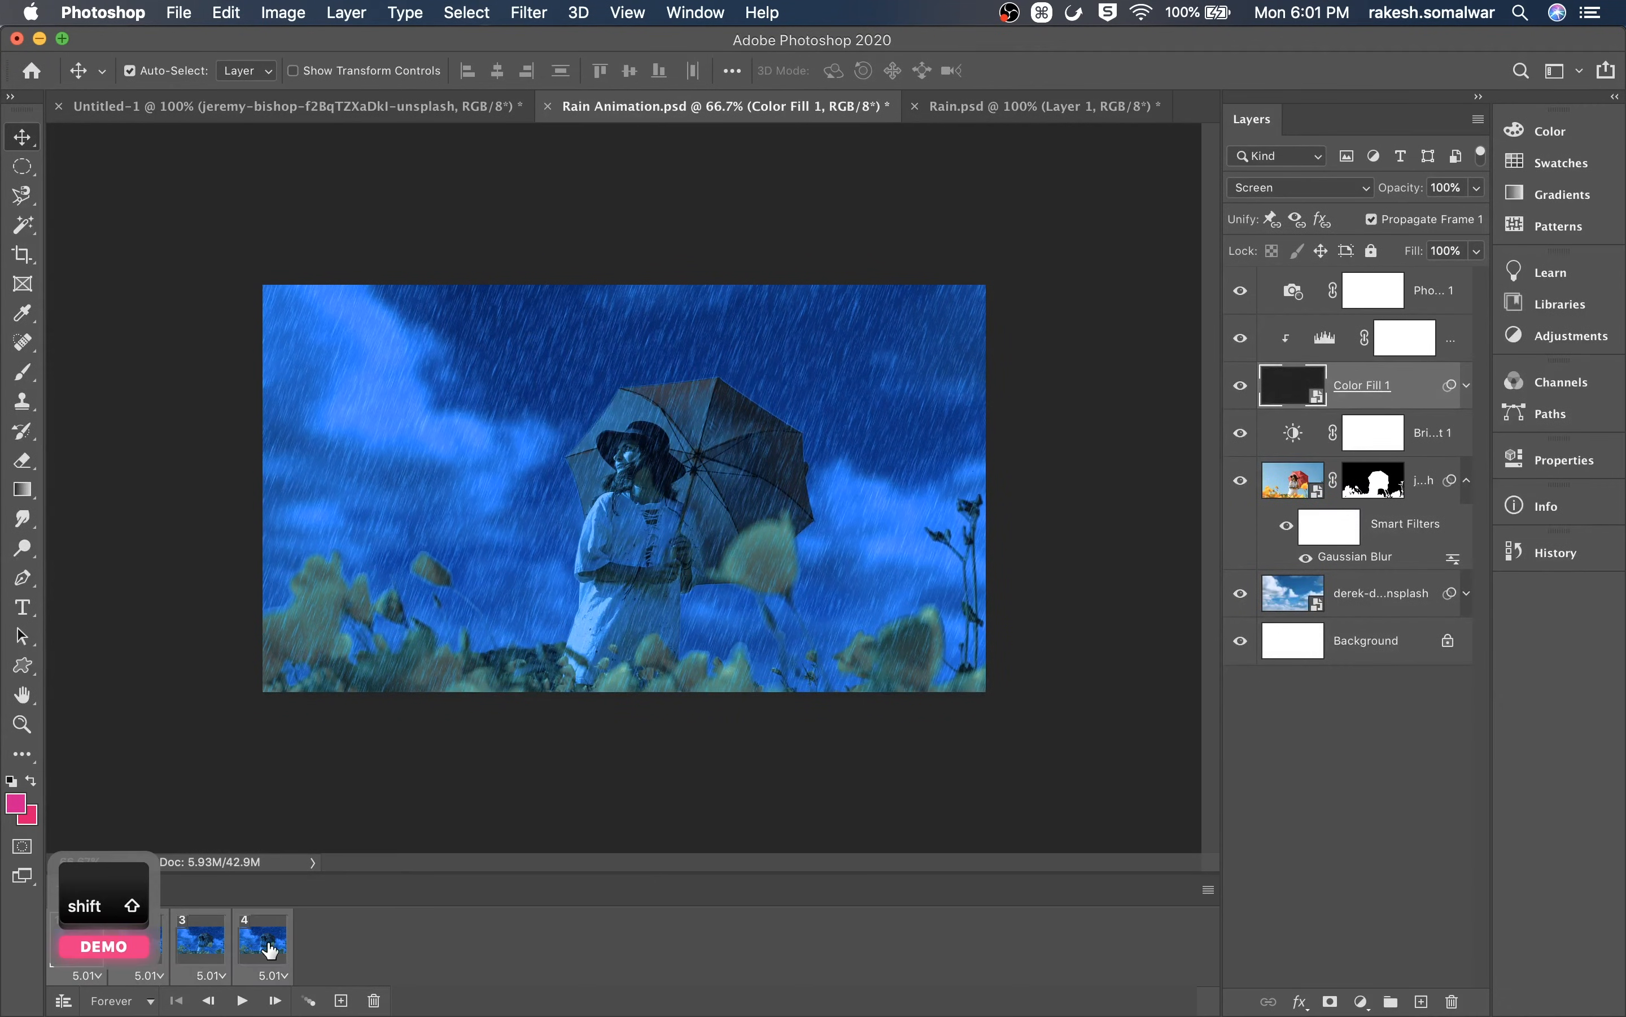
pyautogui.click(109, 975)
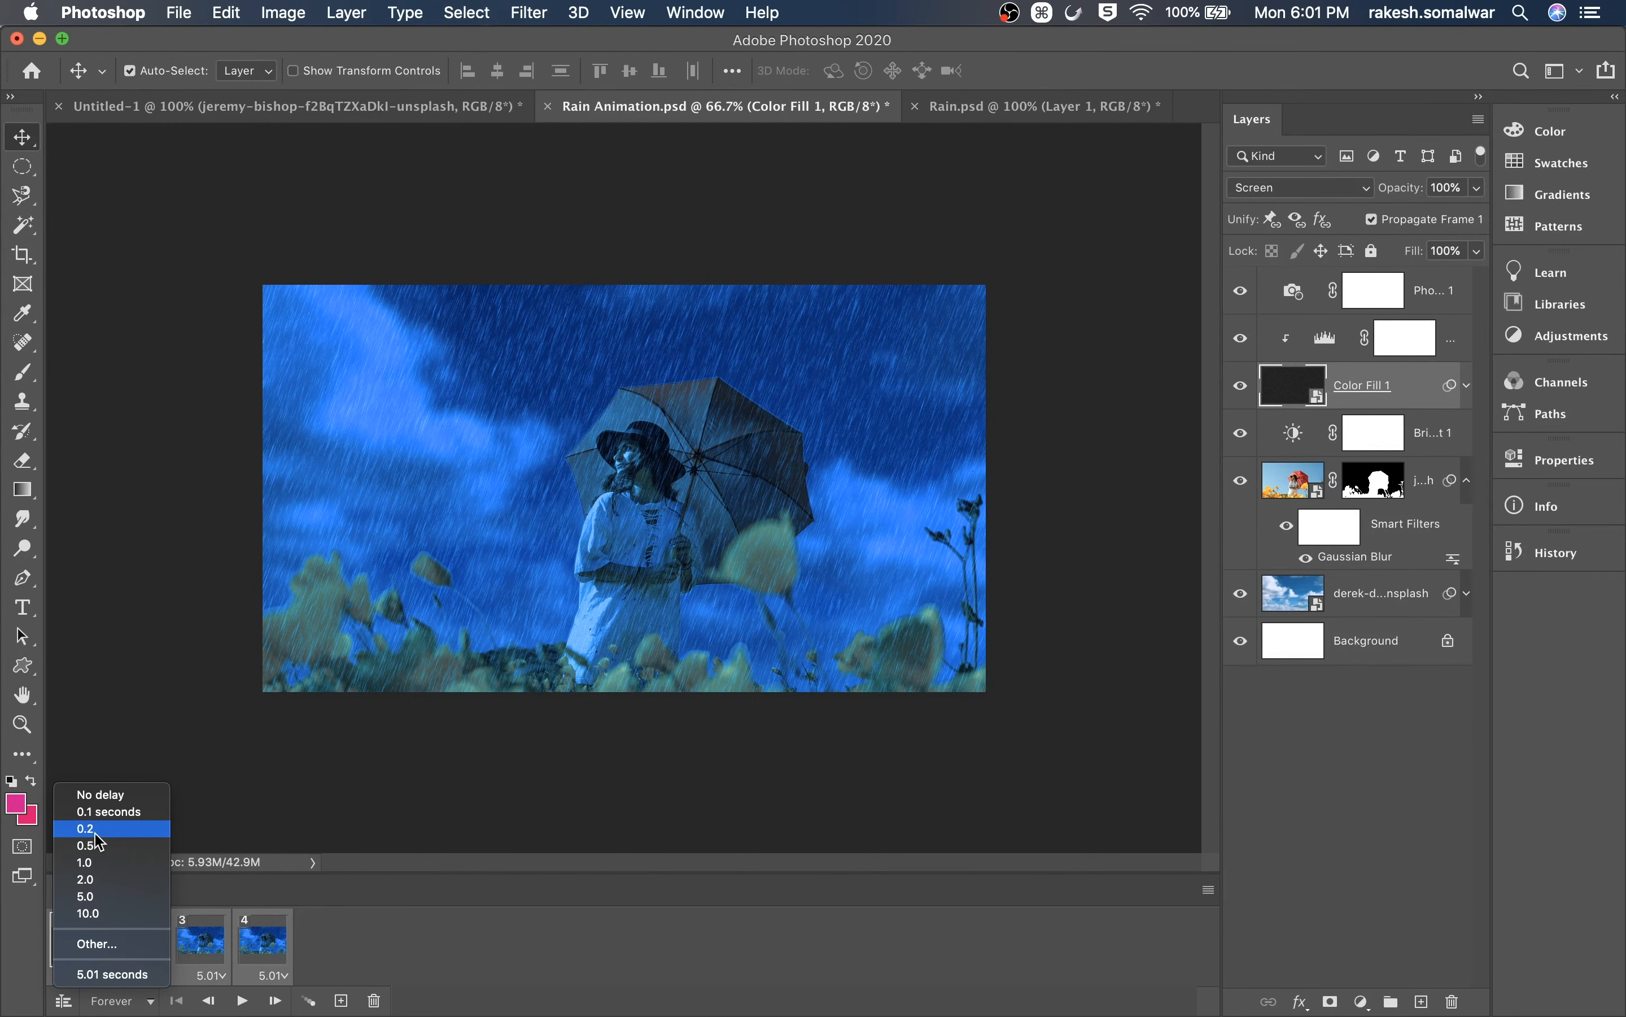
pyautogui.click(116, 830)
# Play the frame animation and inspect the falling rain around the woman at 200% magnification
pyautogui.click(244, 1001)
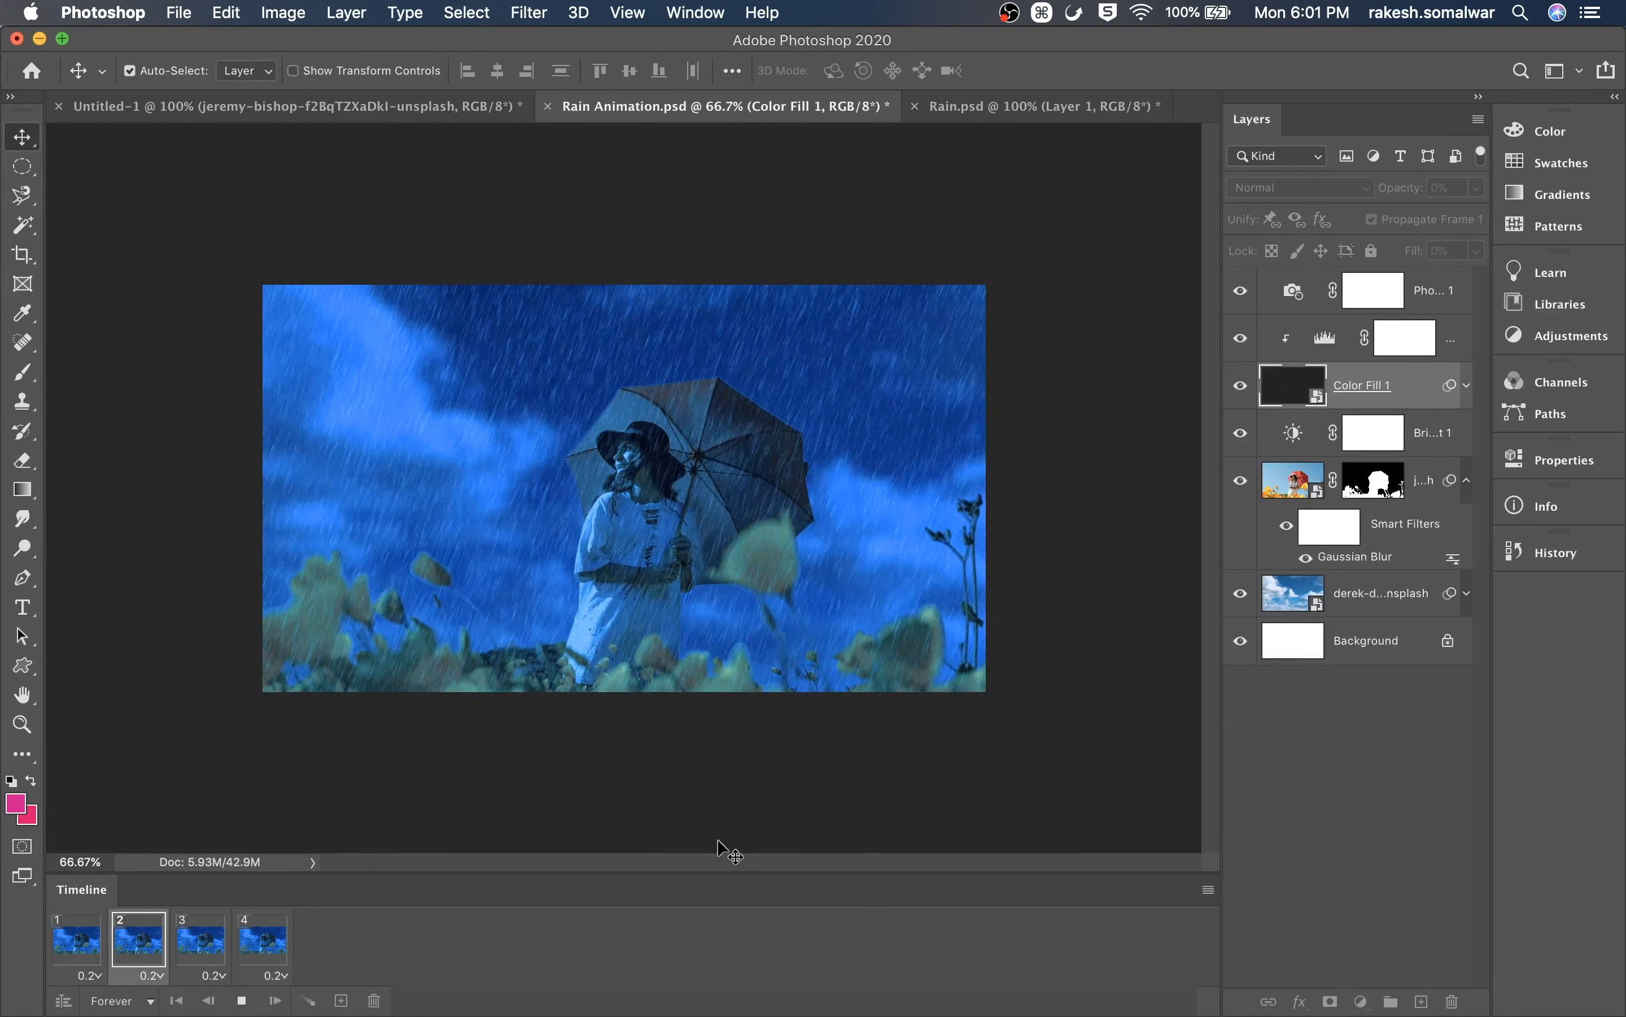
pyautogui.press('super')
pyautogui.press('super+equal')
pyautogui.press('super+equal')
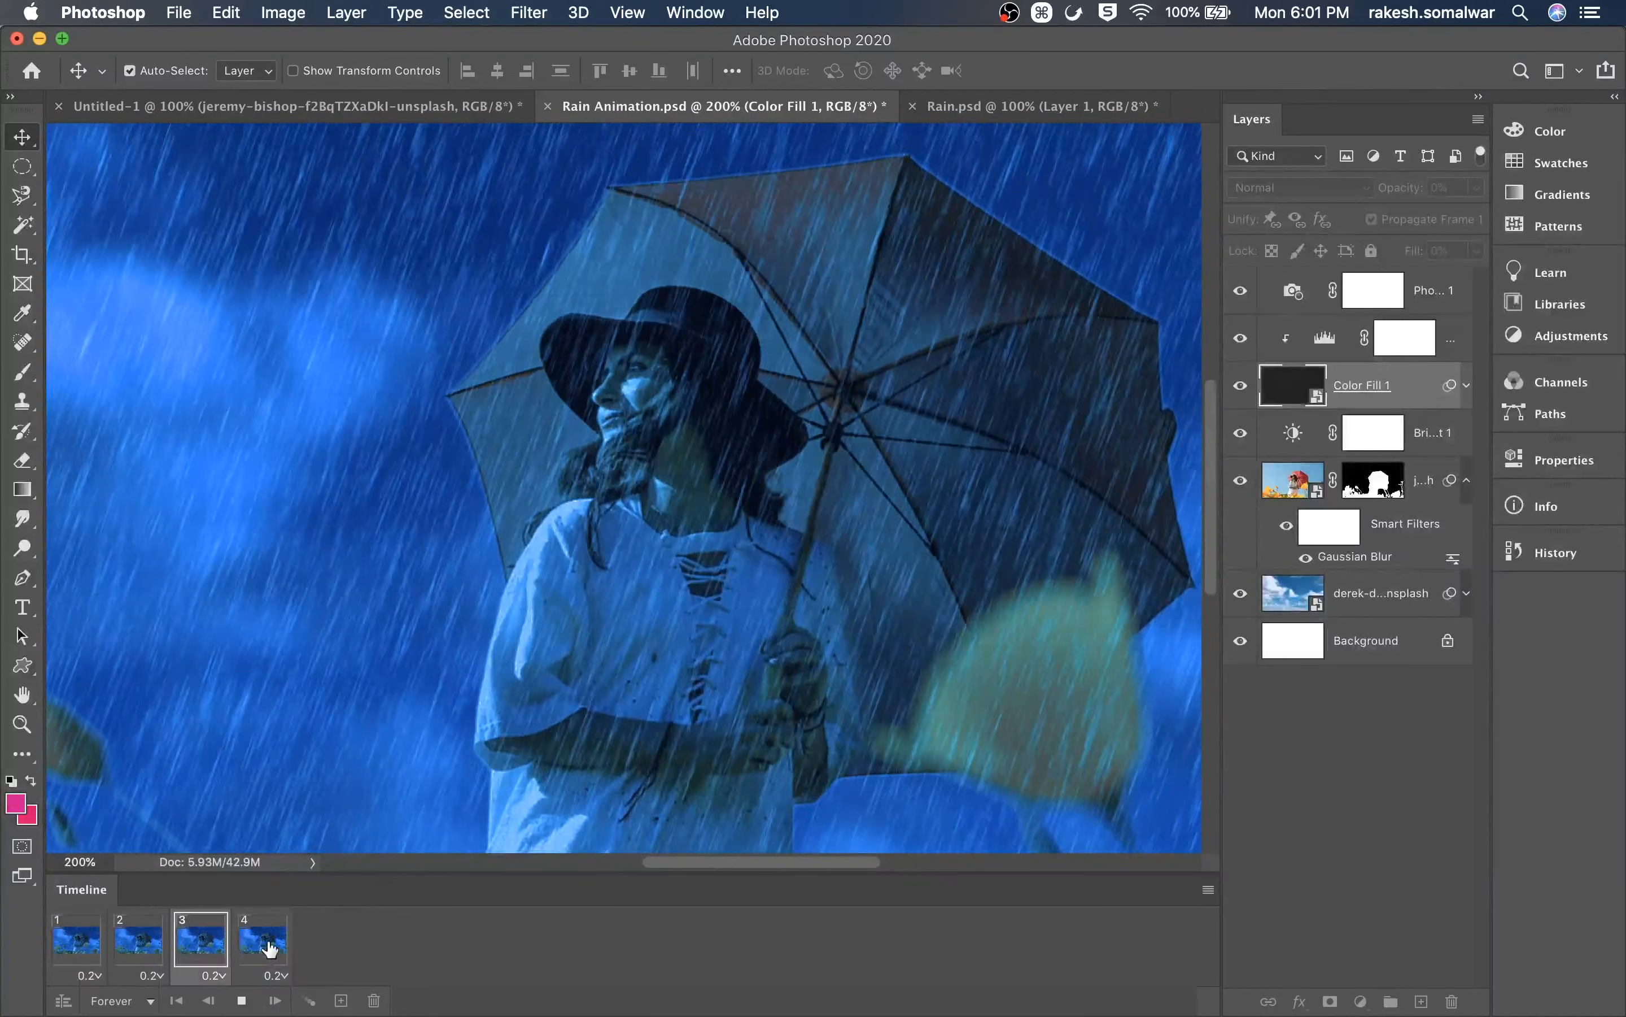
# Open the rain animation in the Save for Web (Legacy) export at full view of the composite
pyautogui.press('super+minus')
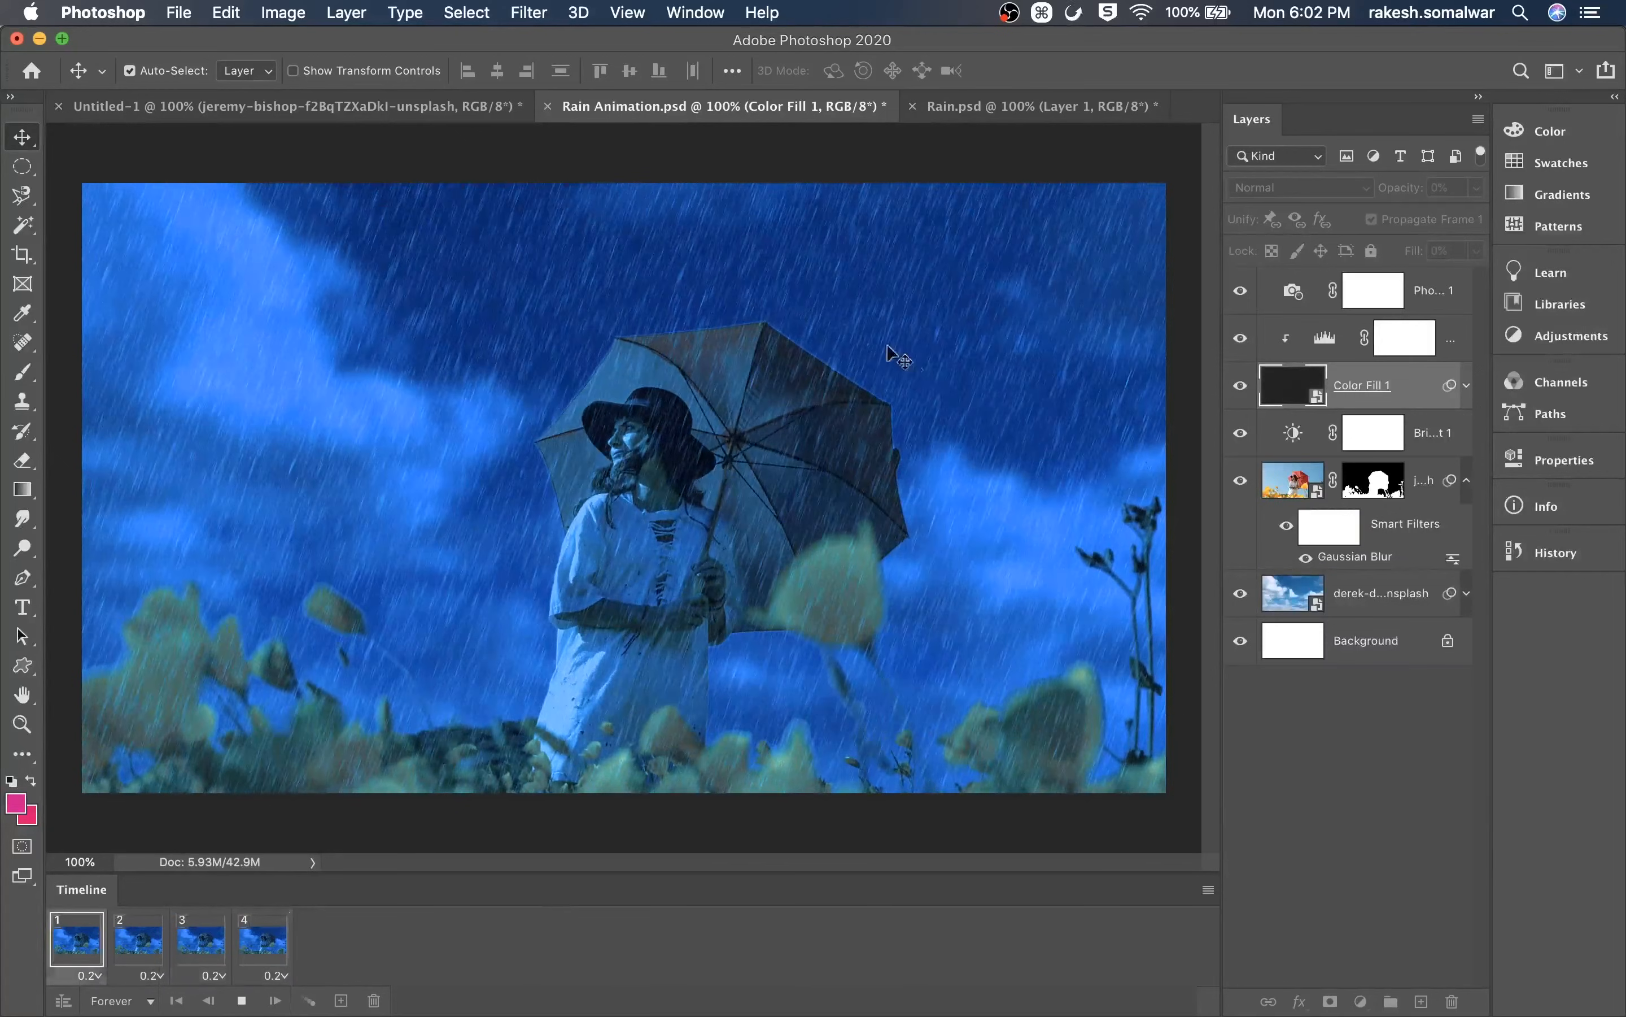
pyautogui.click(179, 12)
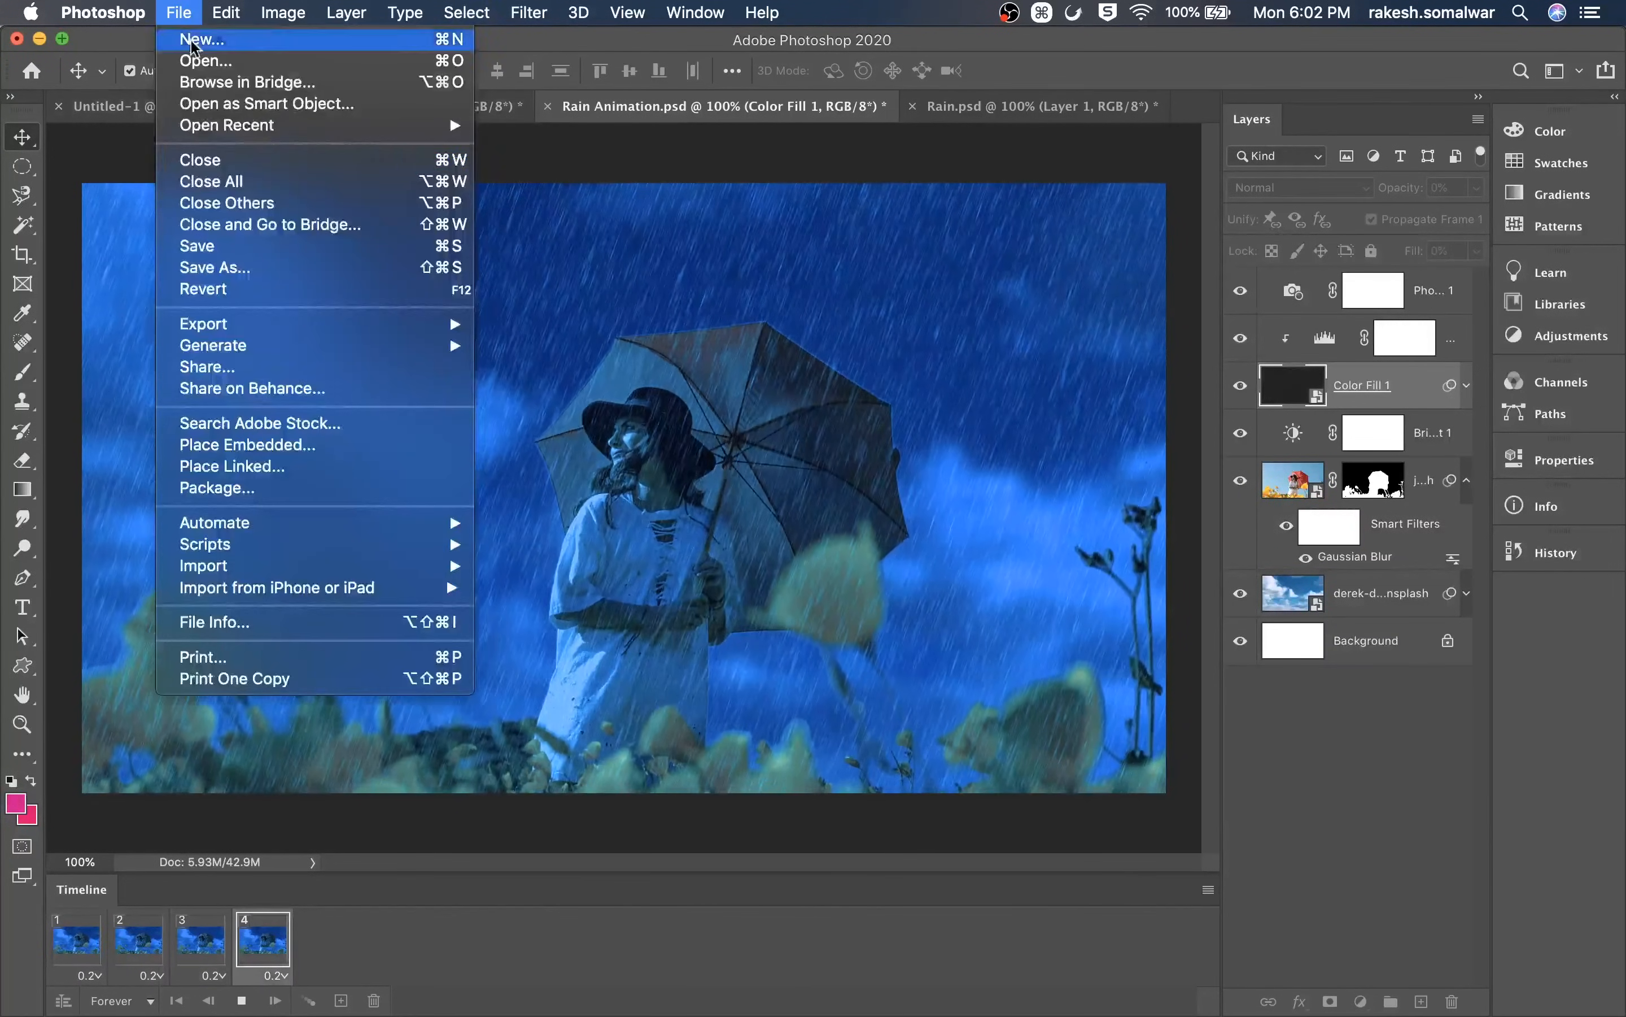
pyautogui.moveTo(252, 325)
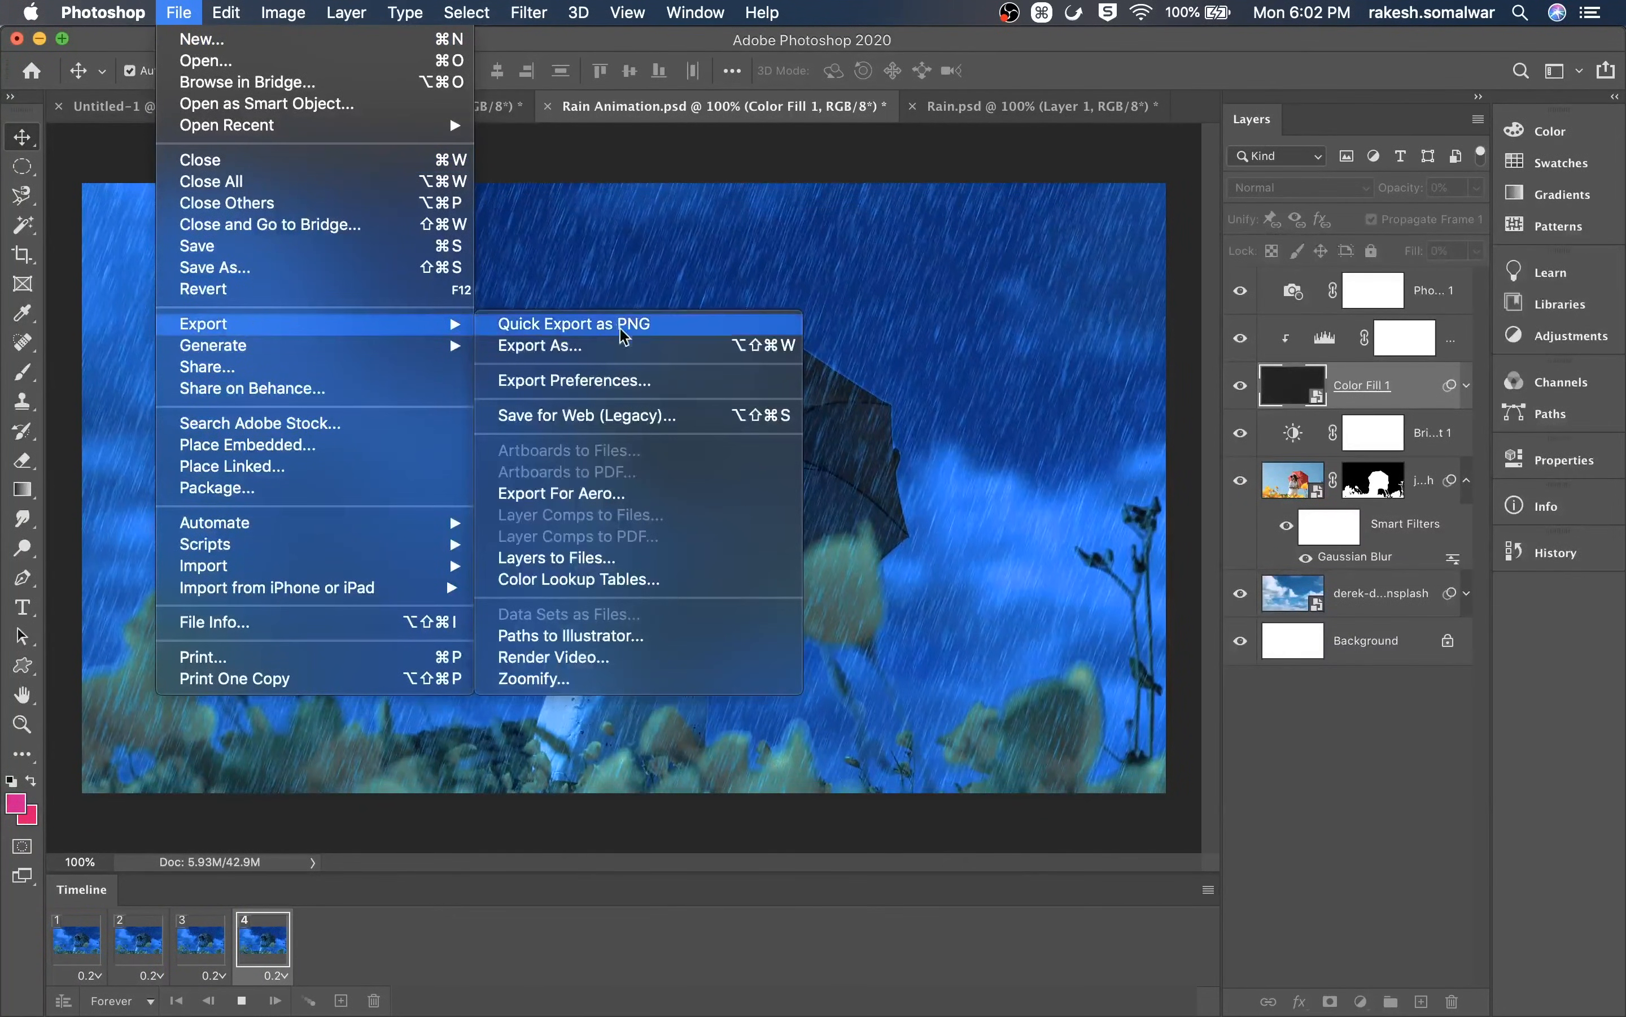
pyautogui.click(591, 417)
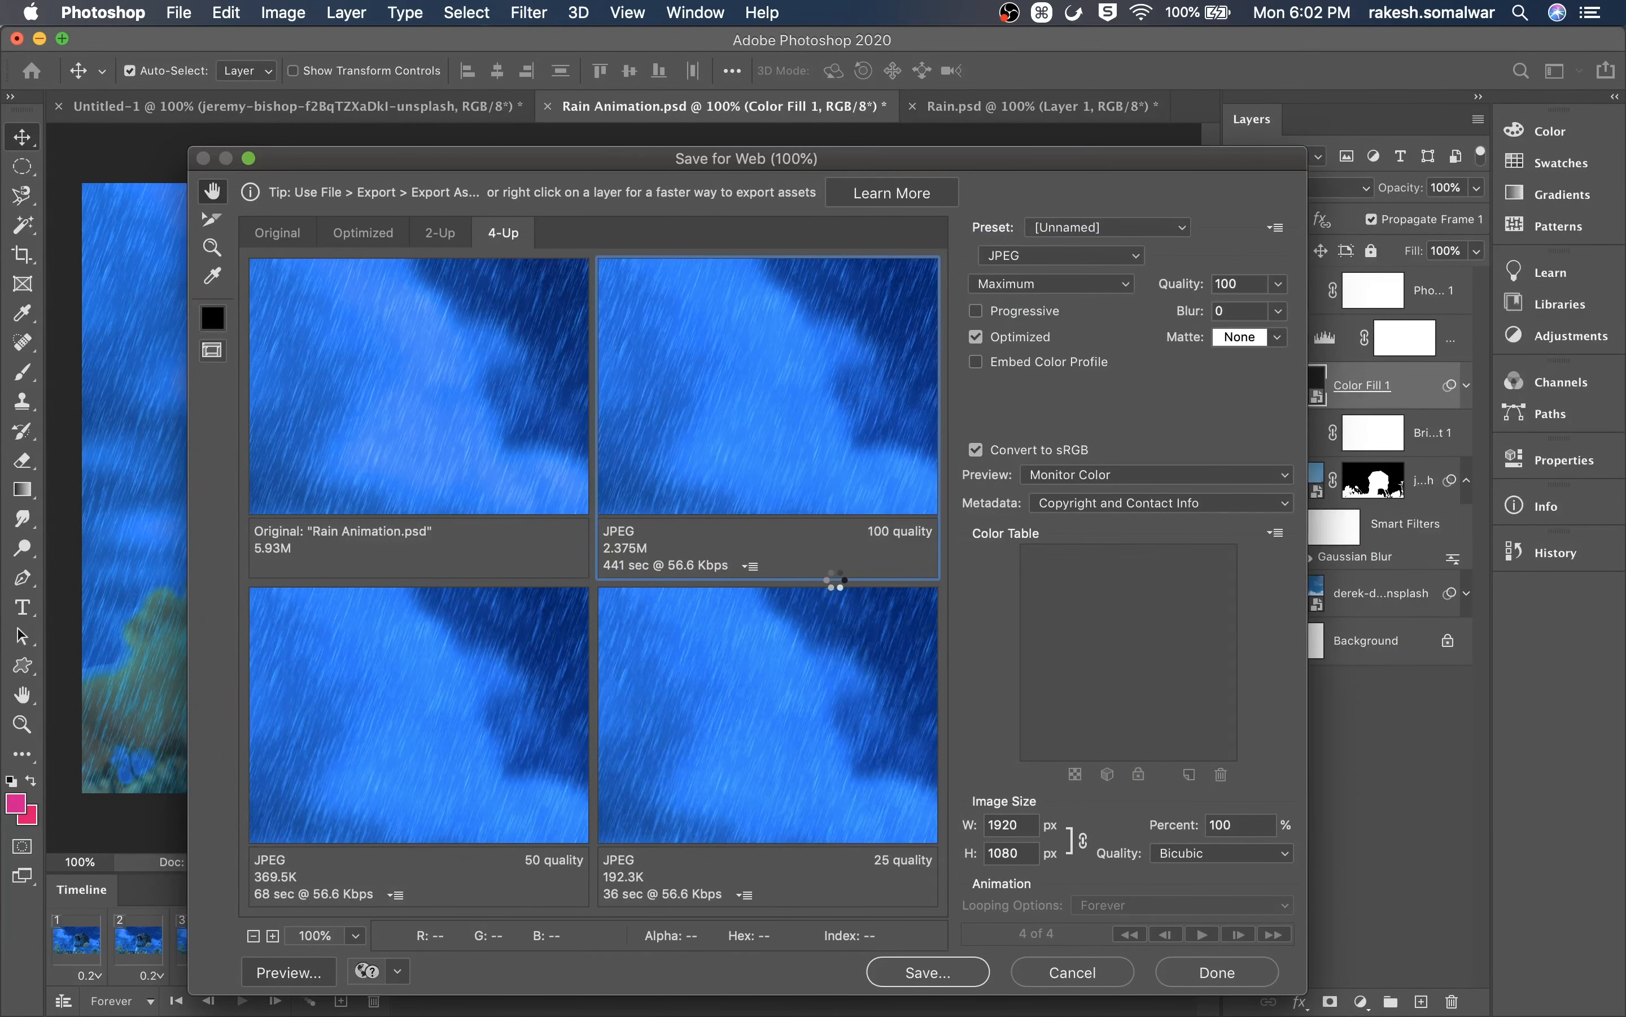
# Set the web export to GIF format with a width of 1000 px and preview the looping animation in the browser
pyautogui.click(1027, 832)
pyautogui.write('1000')
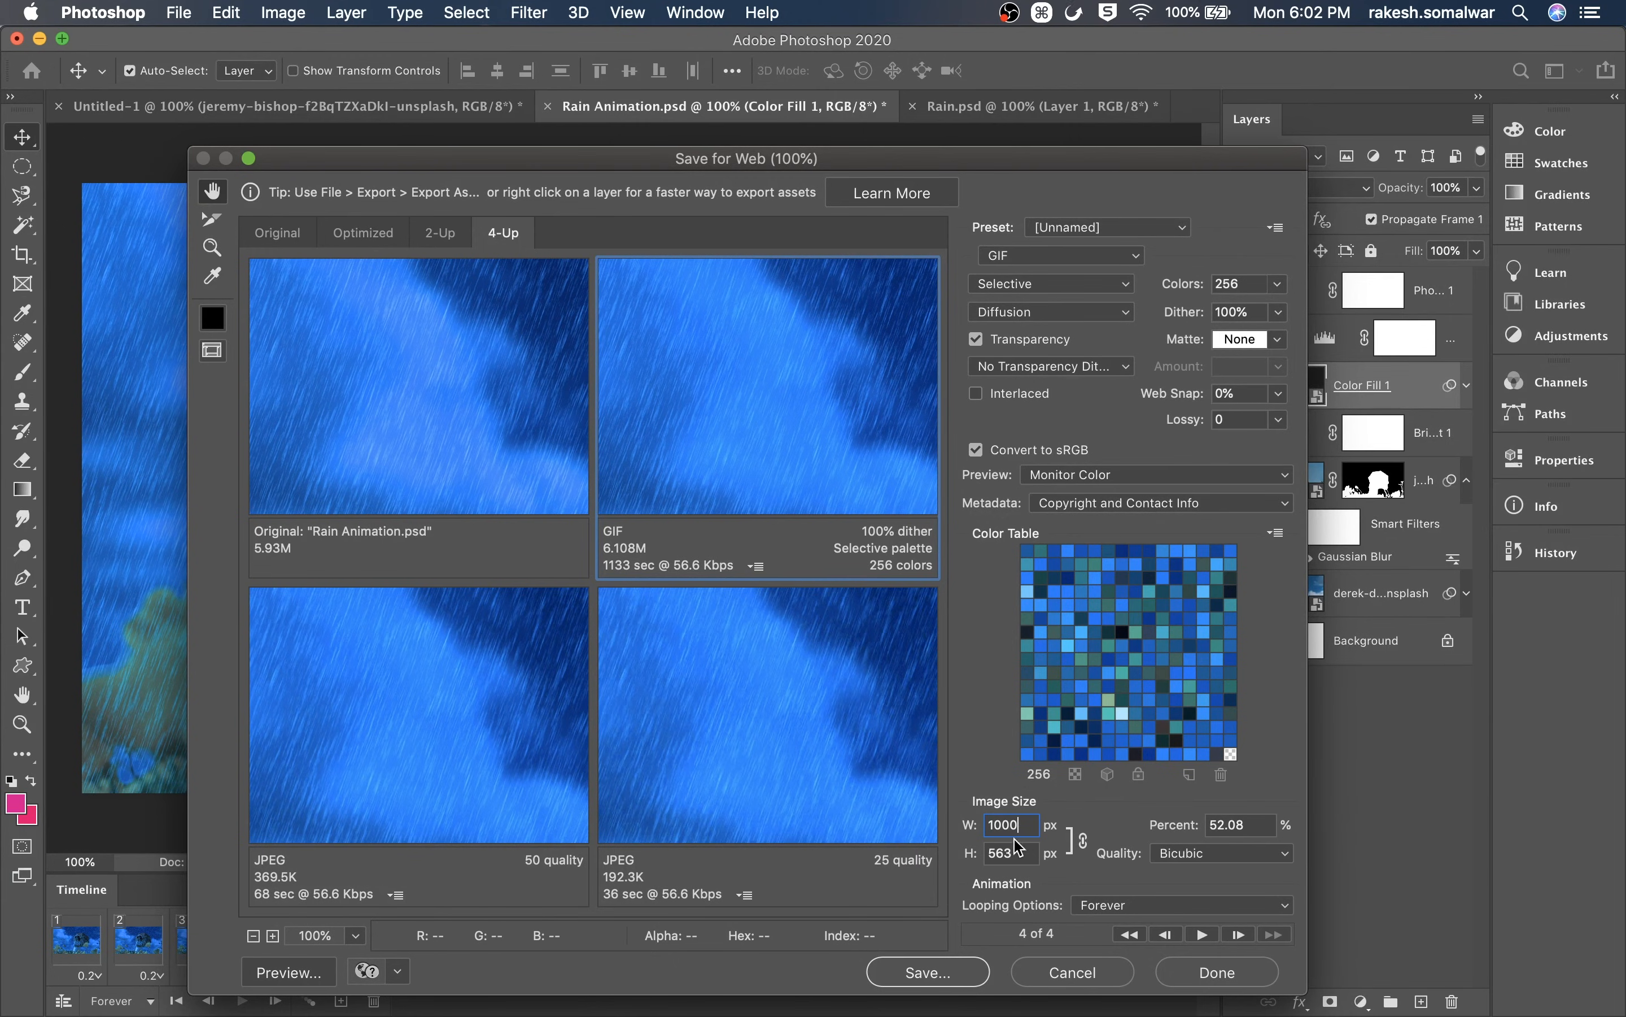
pyautogui.press('Return')
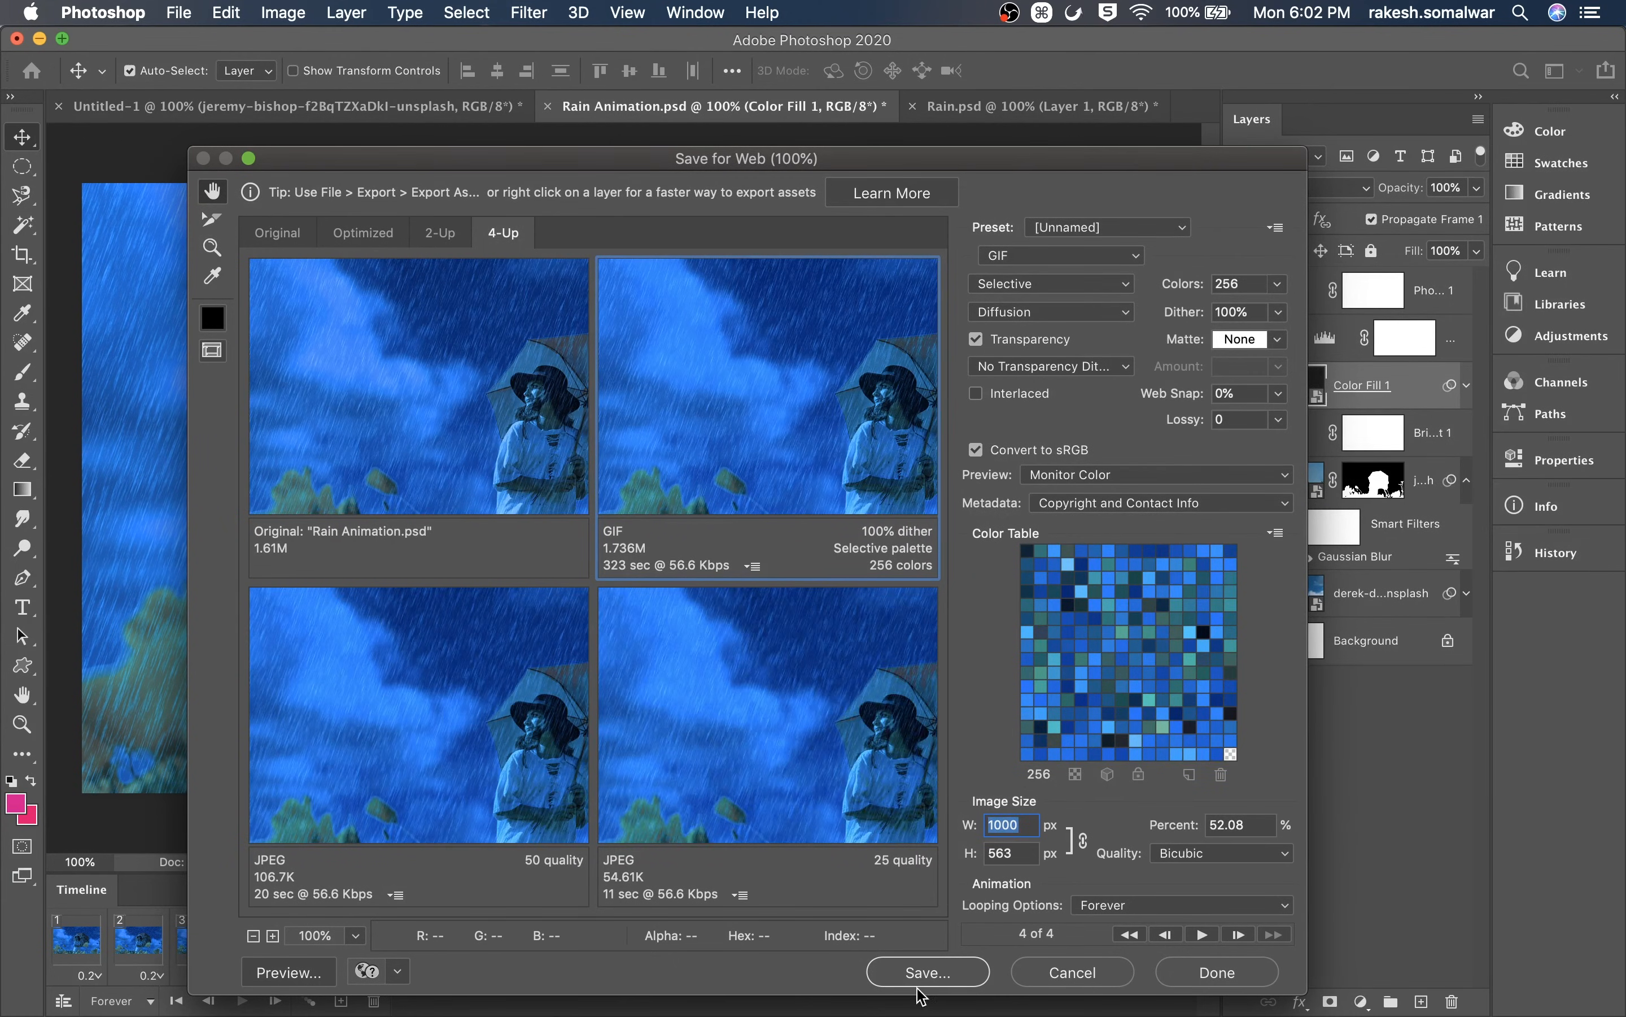
pyautogui.click(289, 972)
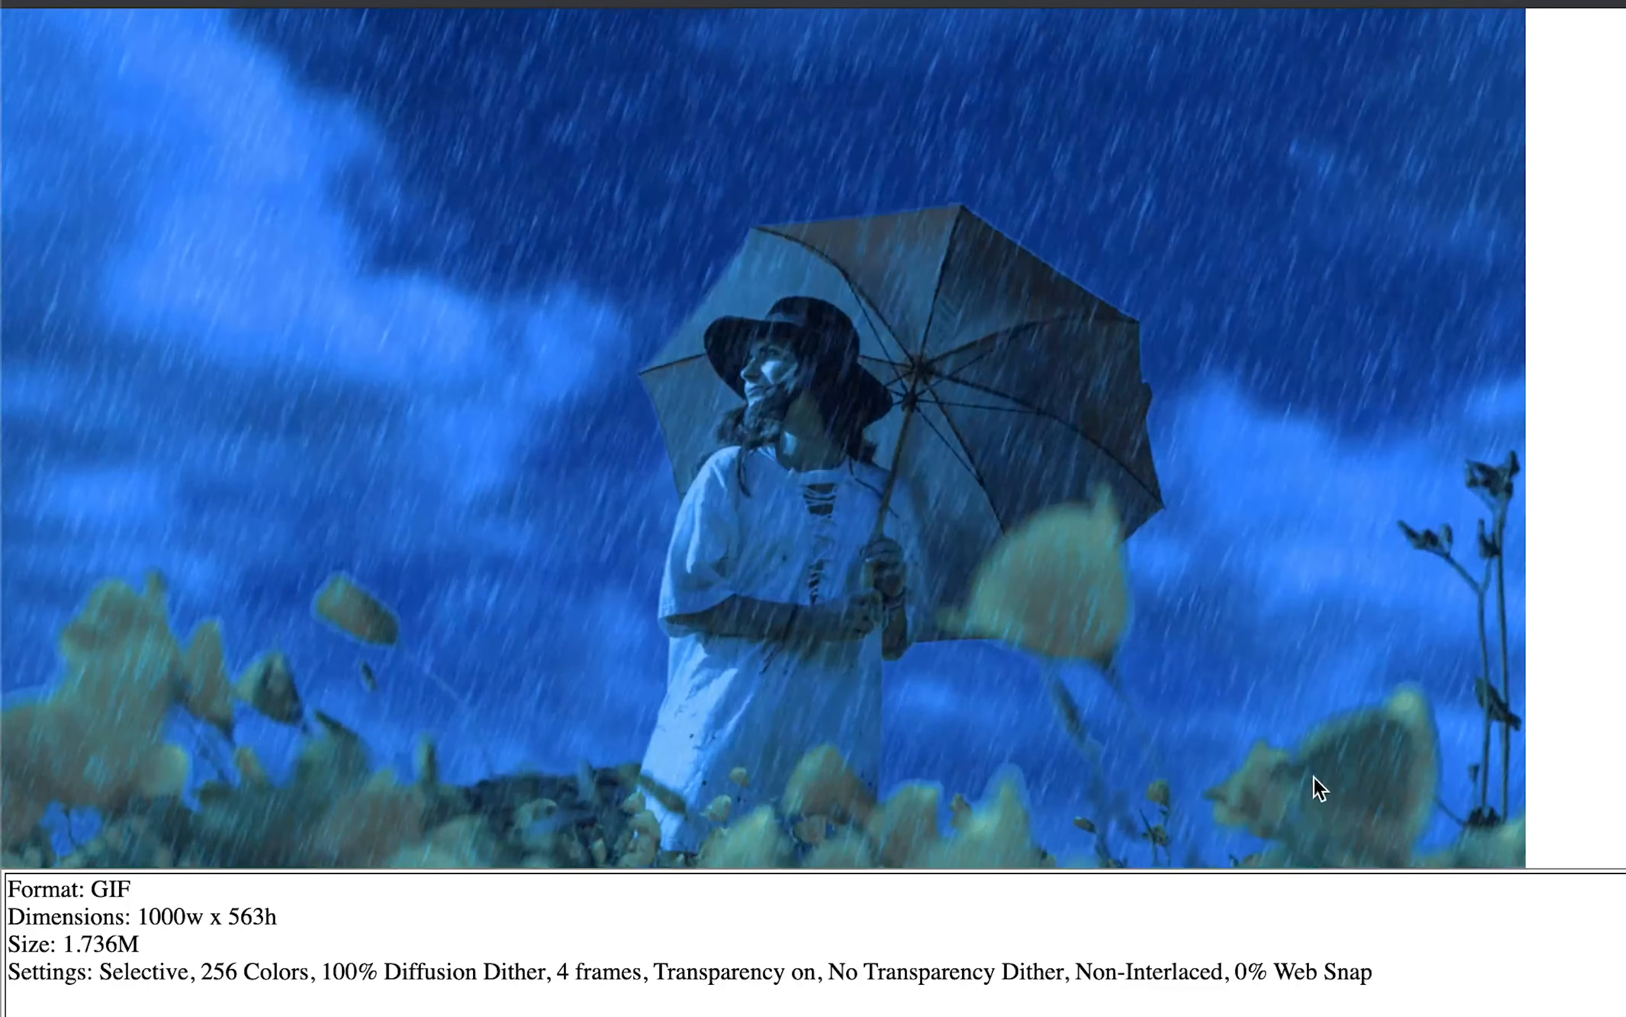